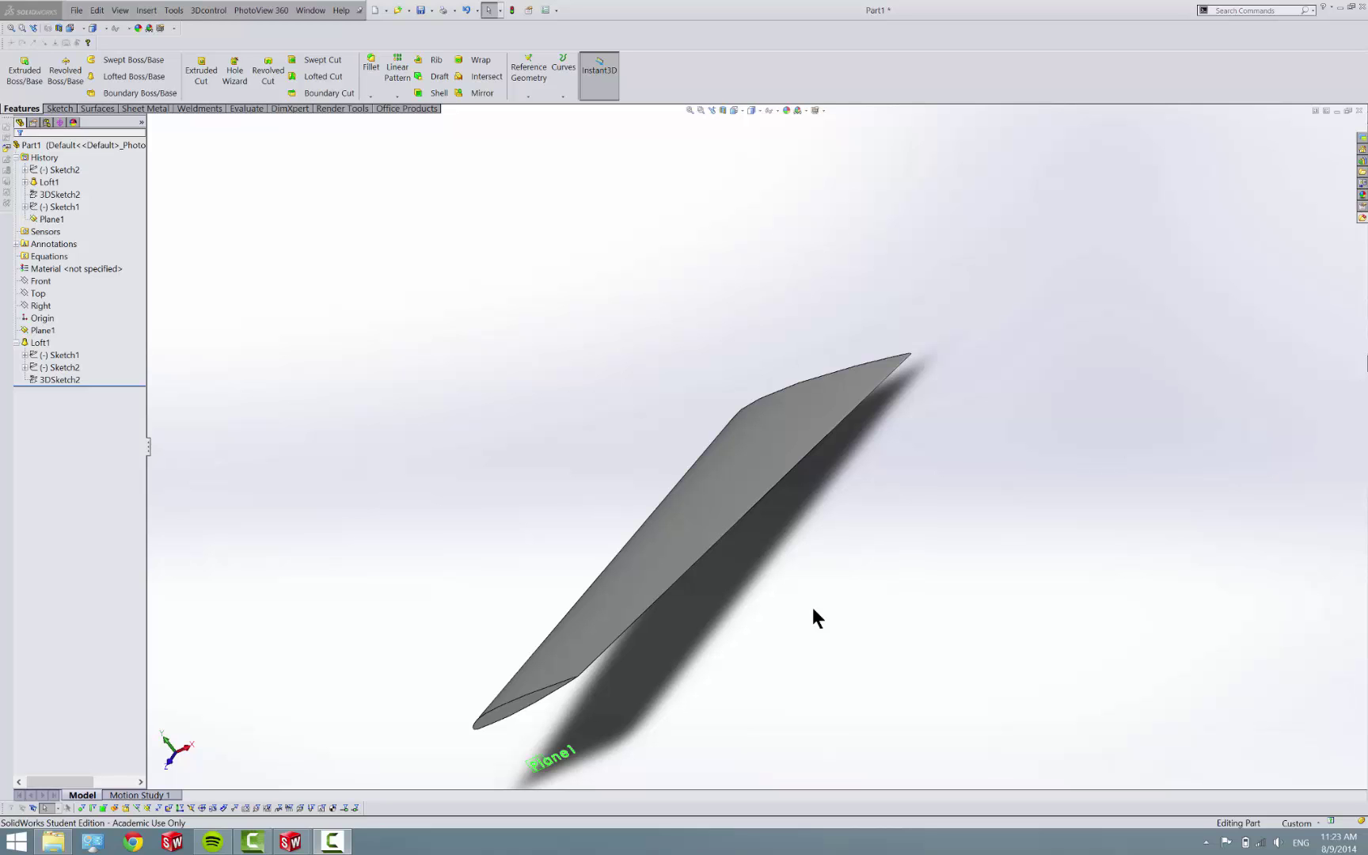
- Save the lofted part as 'left wing tip' in the Cessna Plane video folder, replacing Part1
middle_click_drag(740, 495, 832, 483)
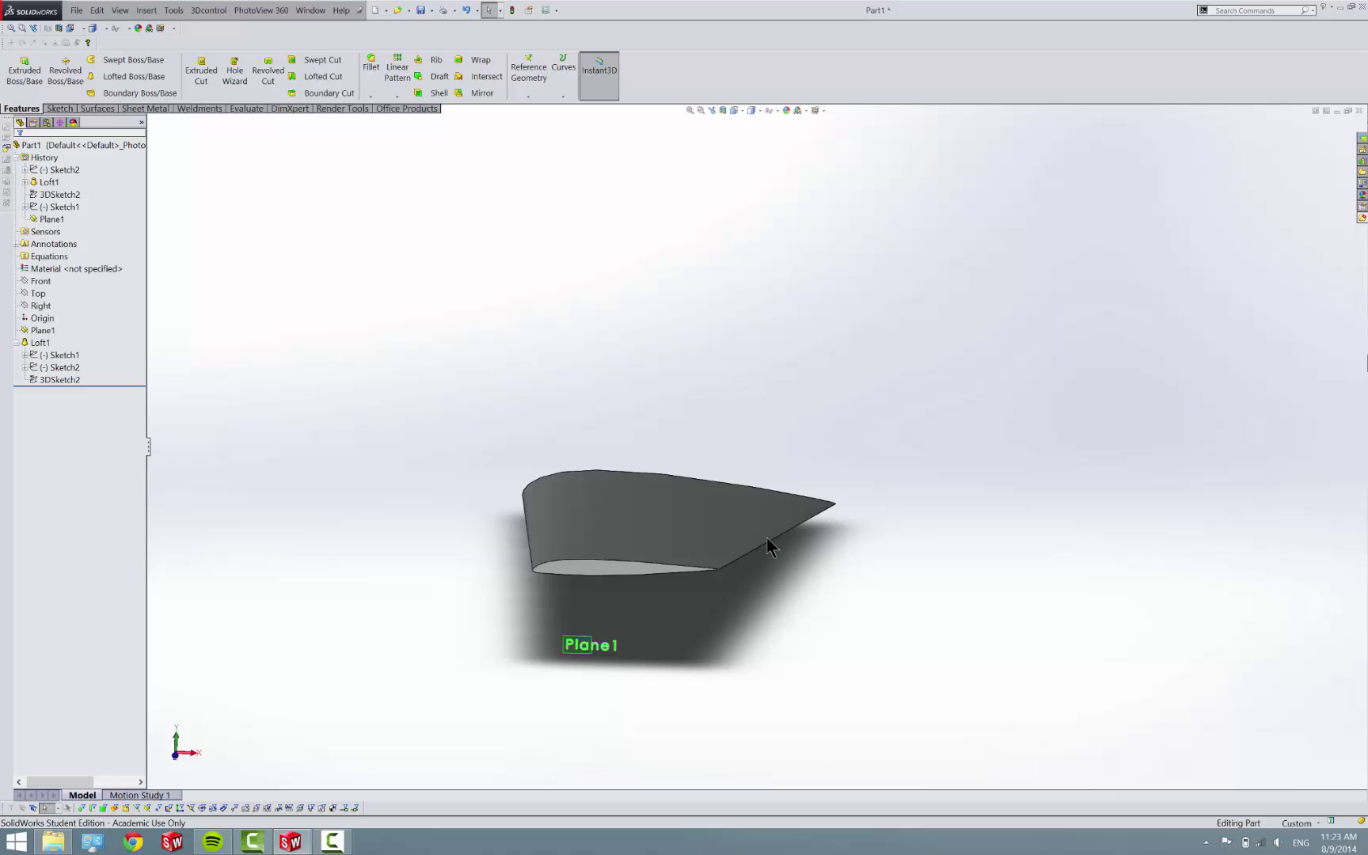
middle_click_drag(766, 539, 643, 746)
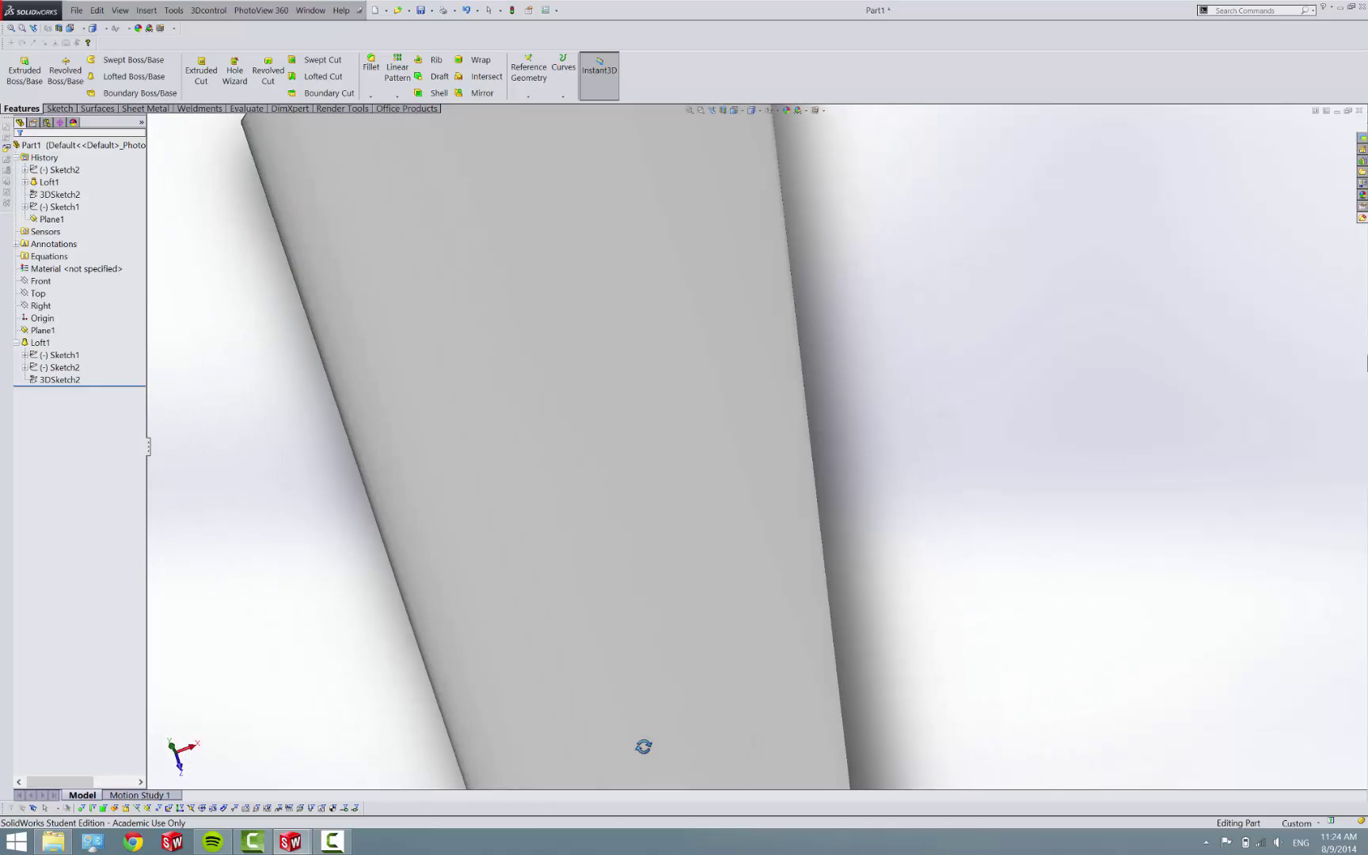
scroll(643, 747, "up", 5)
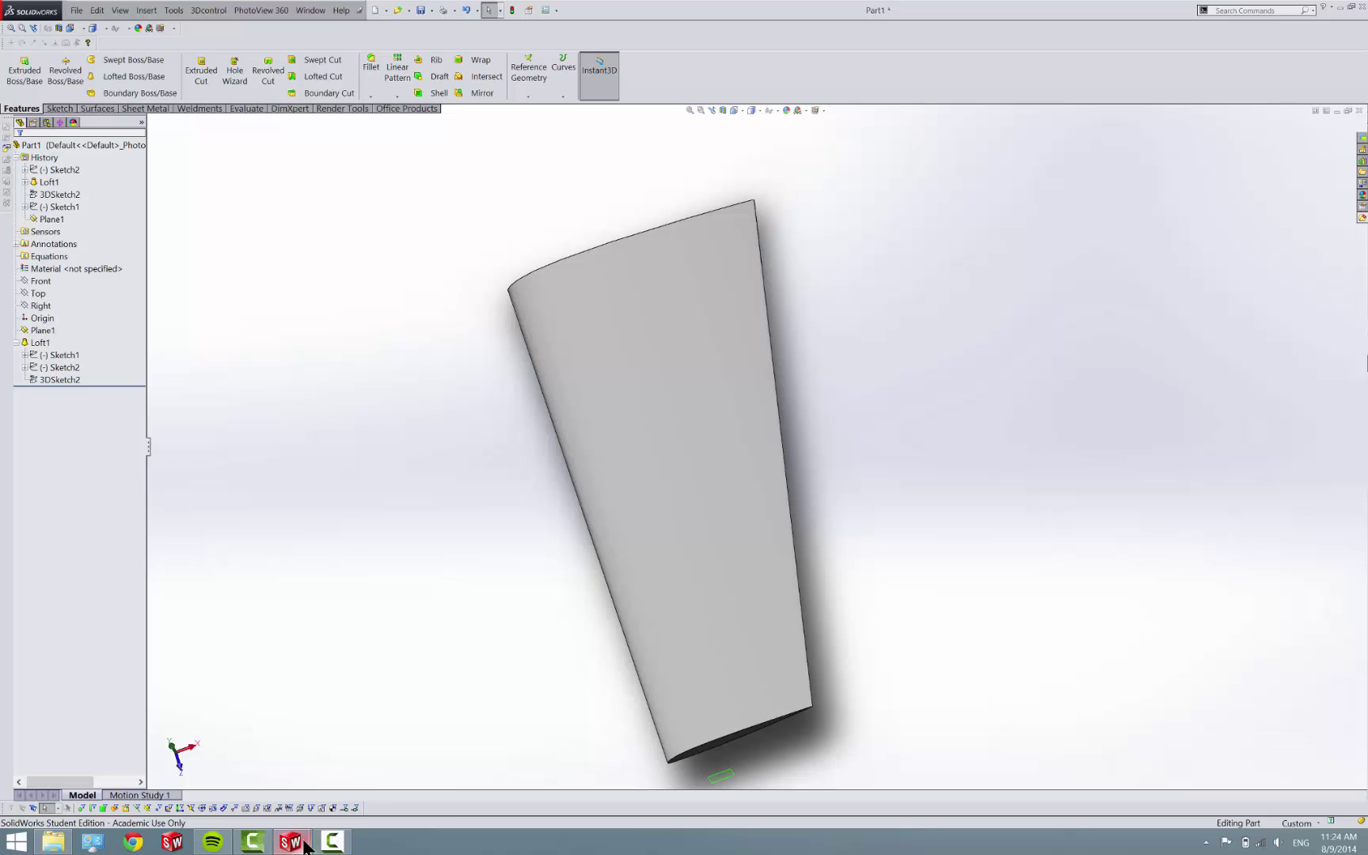
mouse_move(307, 841)
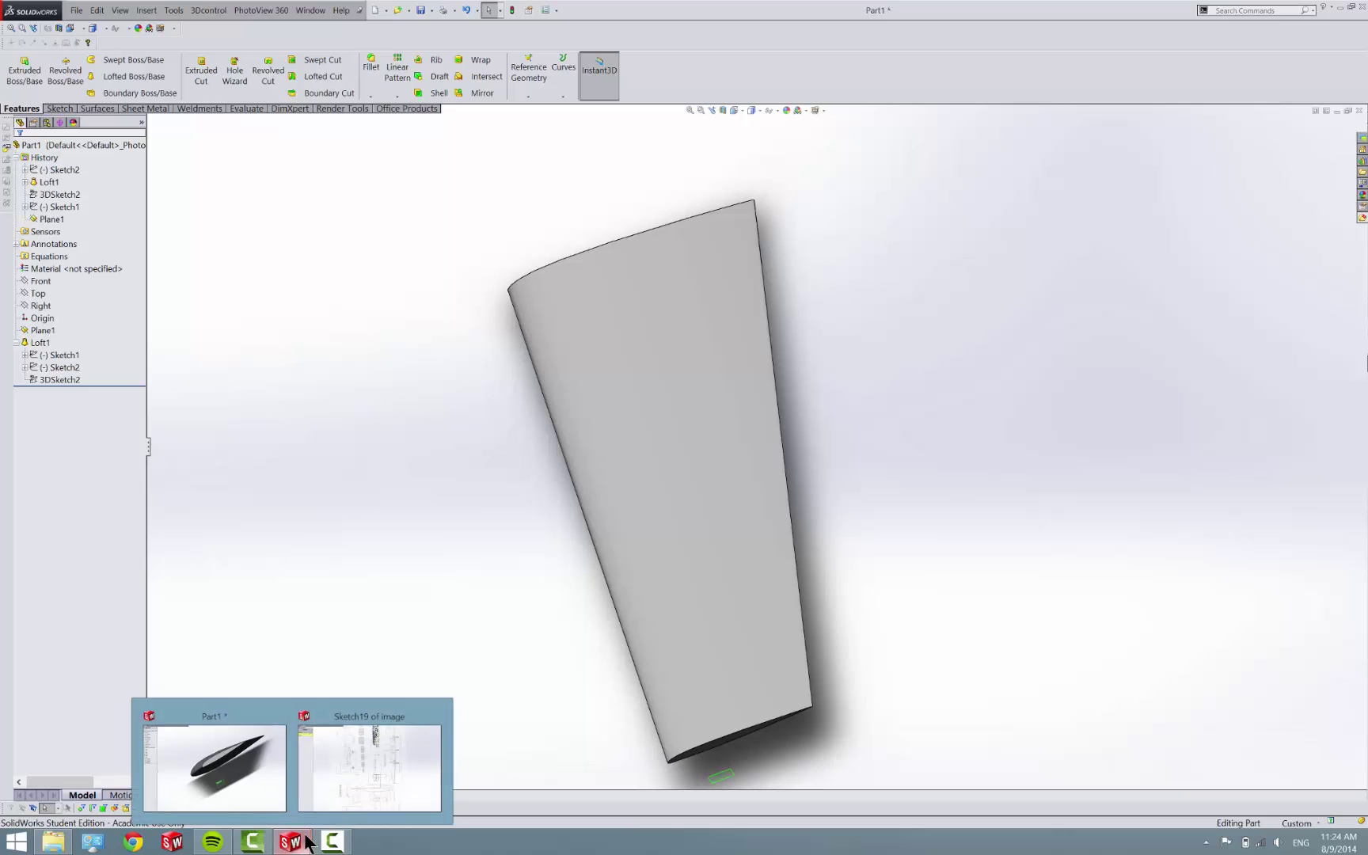
left_click(431, 10)
left_click(445, 41)
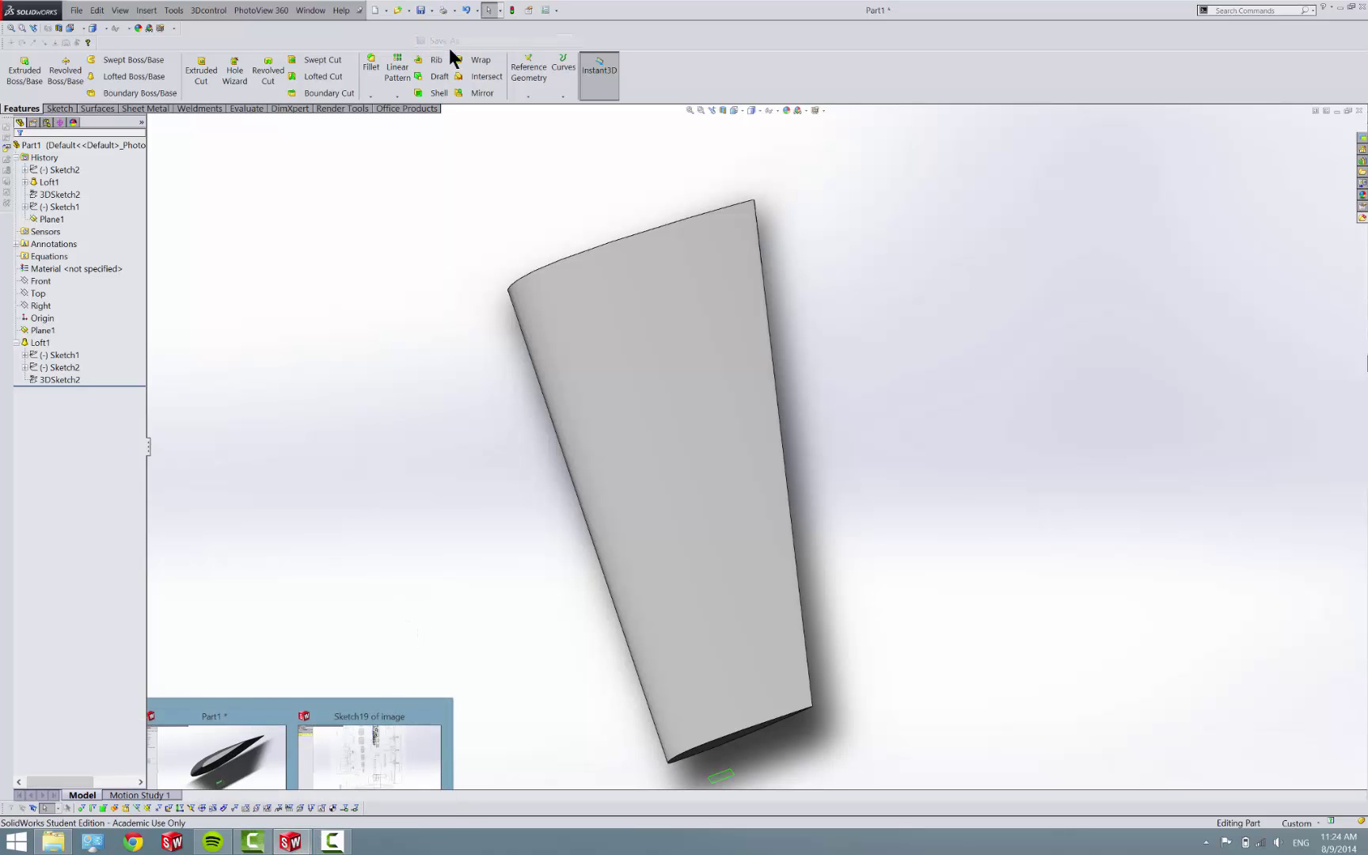
double_click(625, 371)
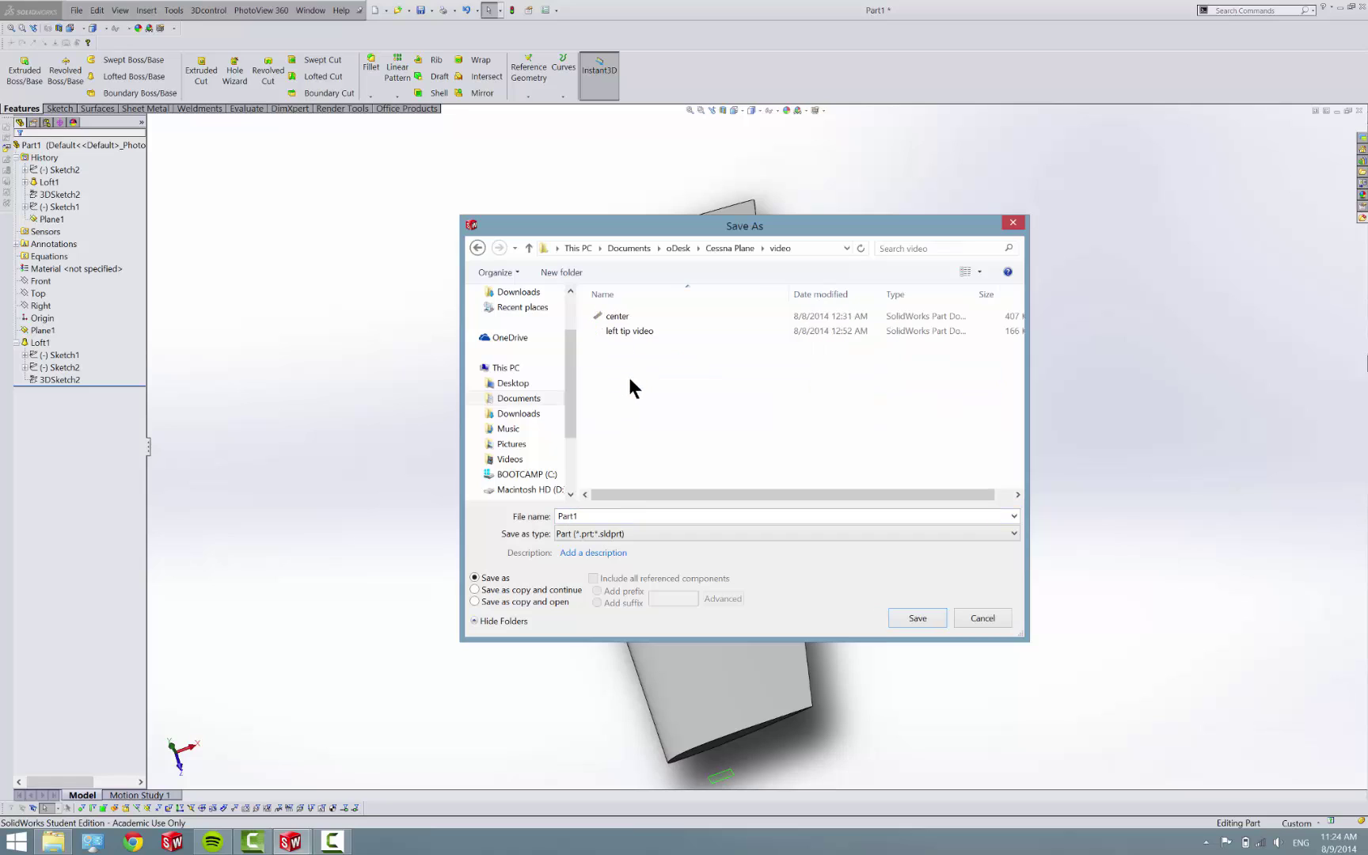
double_click(639, 517)
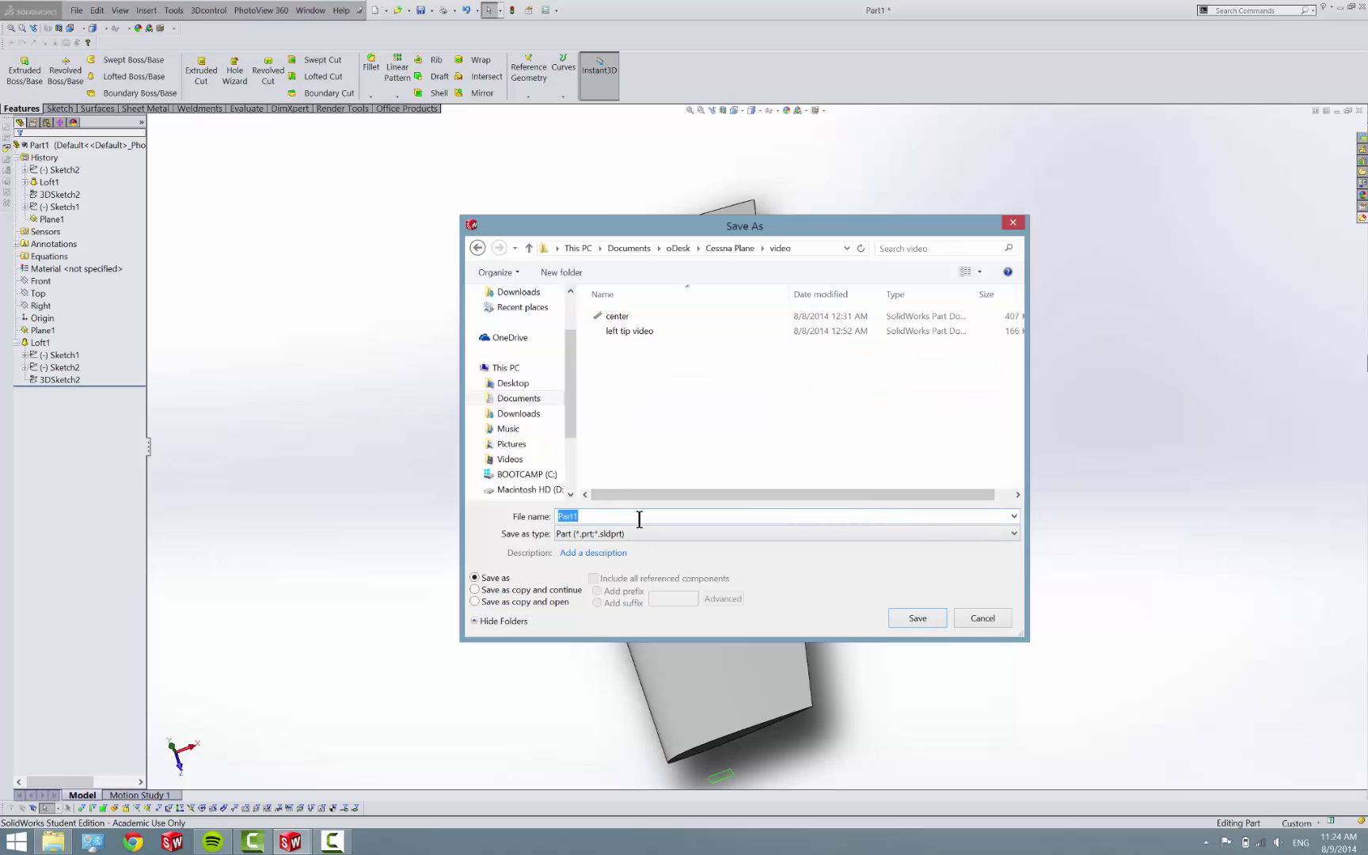
type("left wing tip")
key("Return")
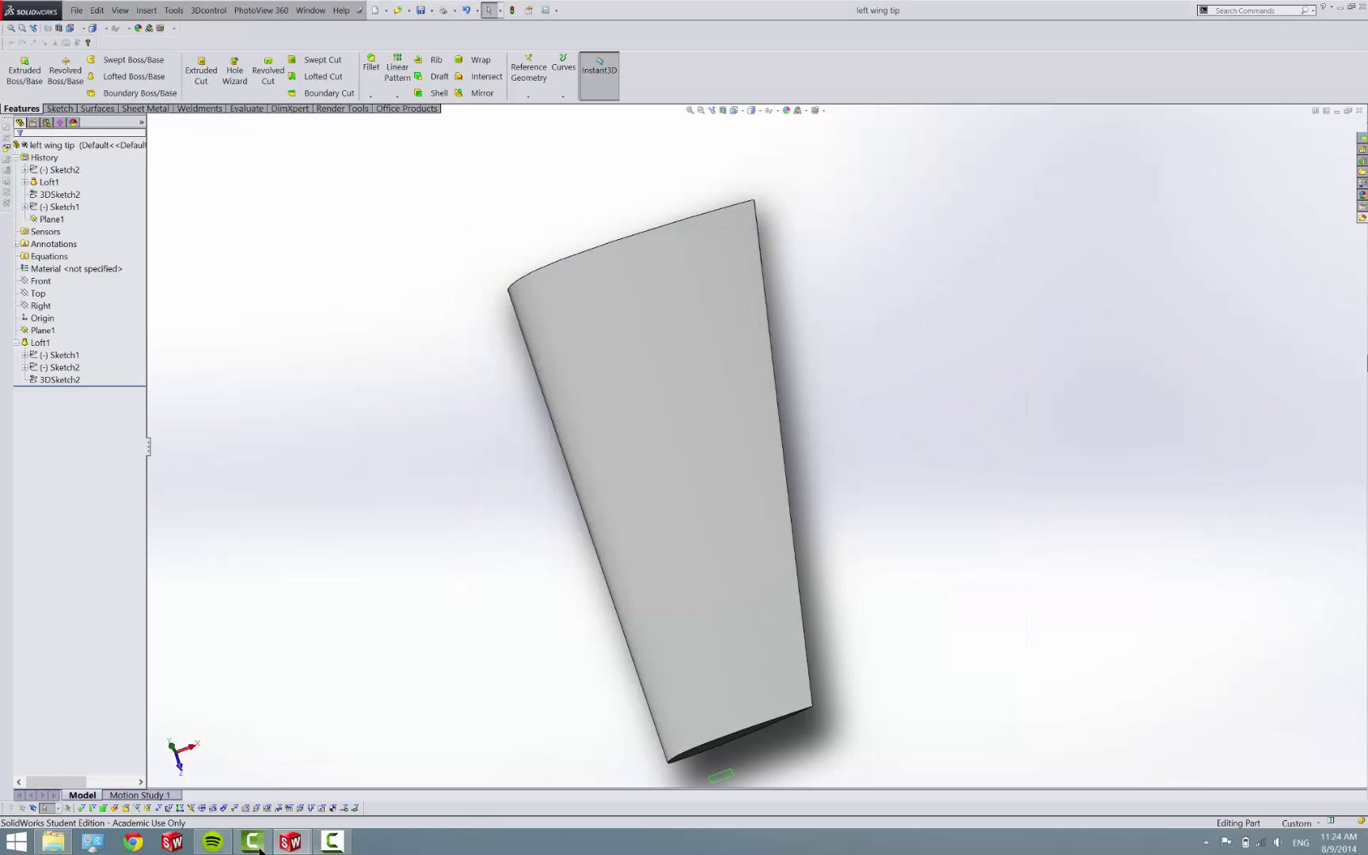
- Switch to the blueprint image part, exit Sketch19 and show the FeatureManager tree
mouse_move(261, 844)
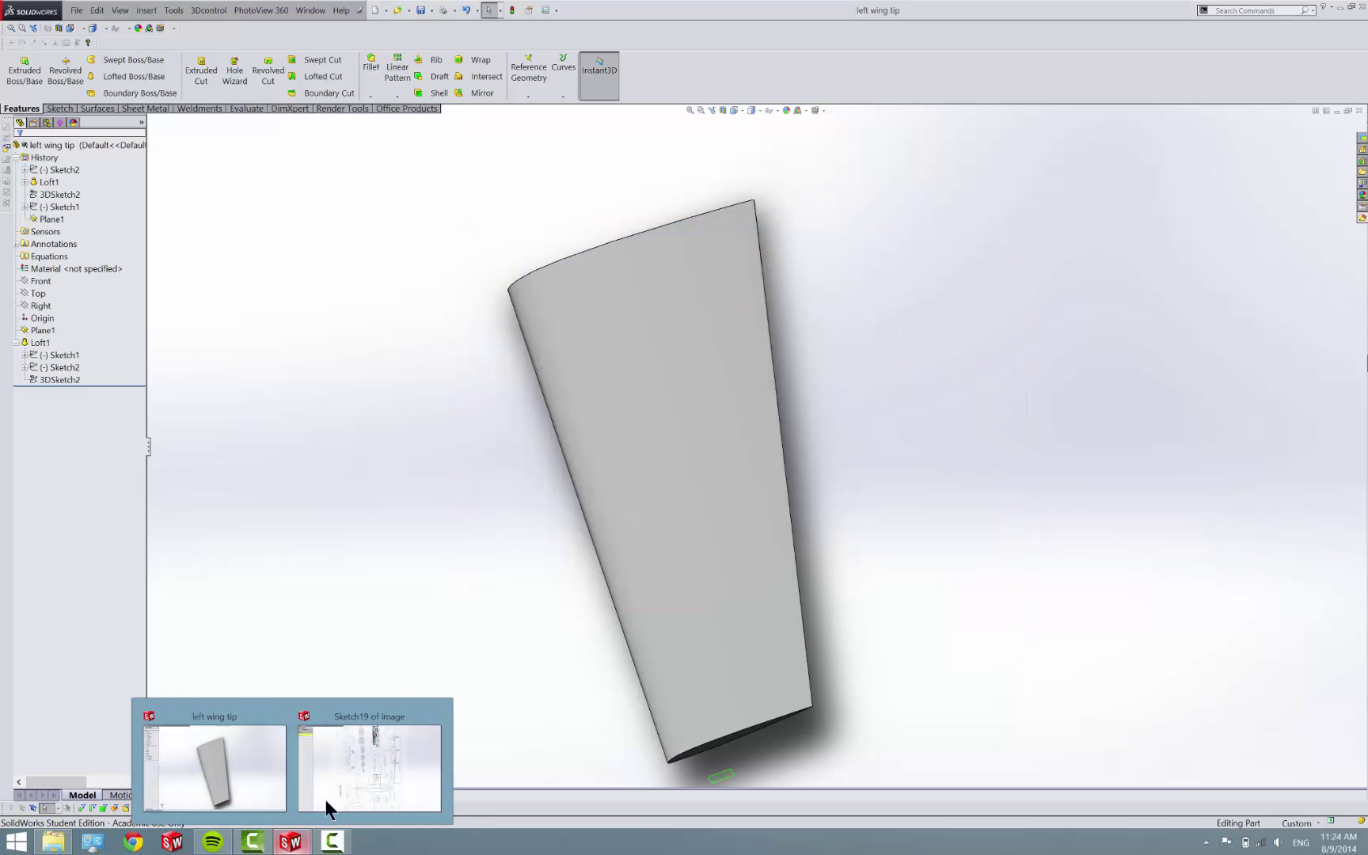
left_click(356, 778)
scroll(621, 510, "up", 6)
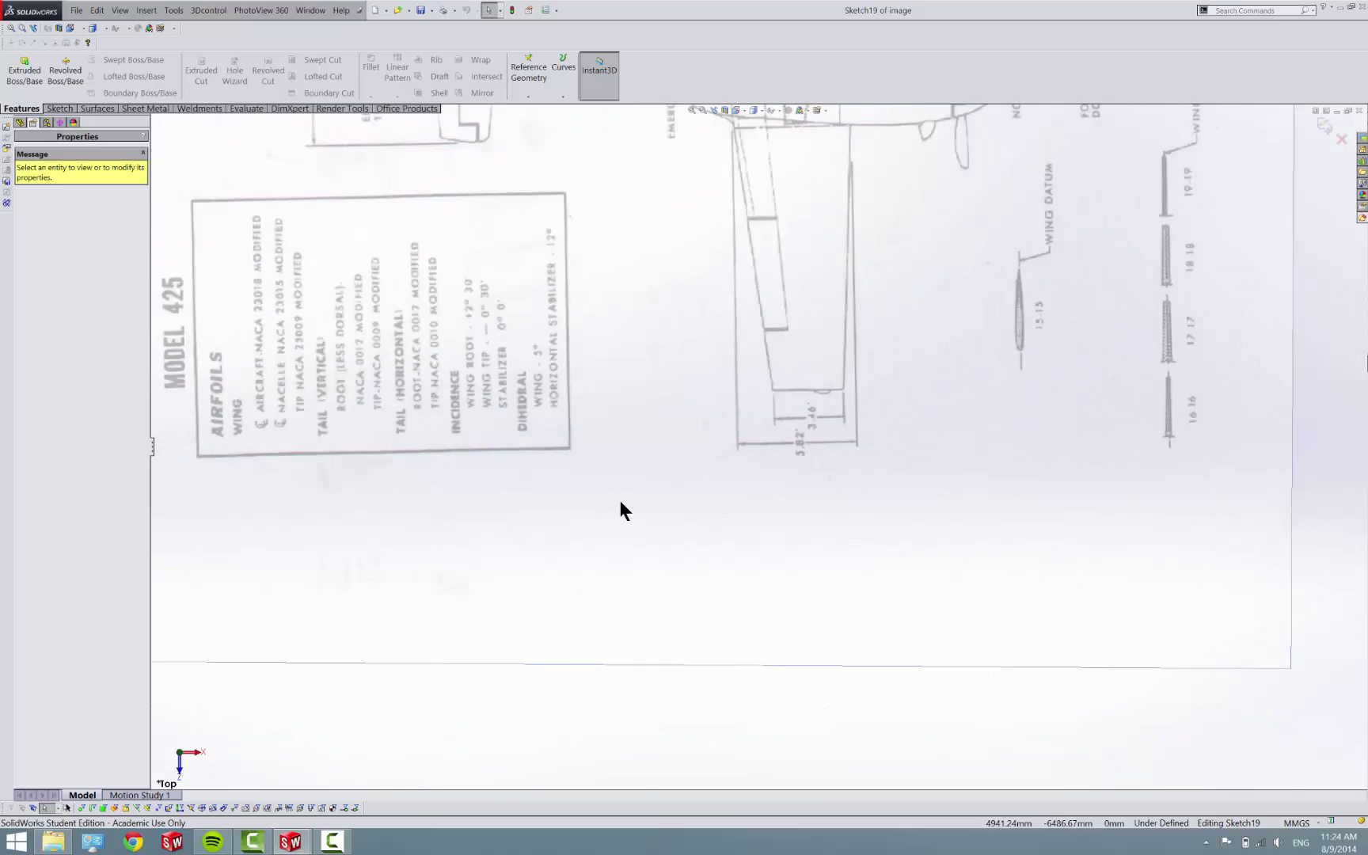
scroll(724, 370, "down", 4)
scroll(766, 427, "up", 4)
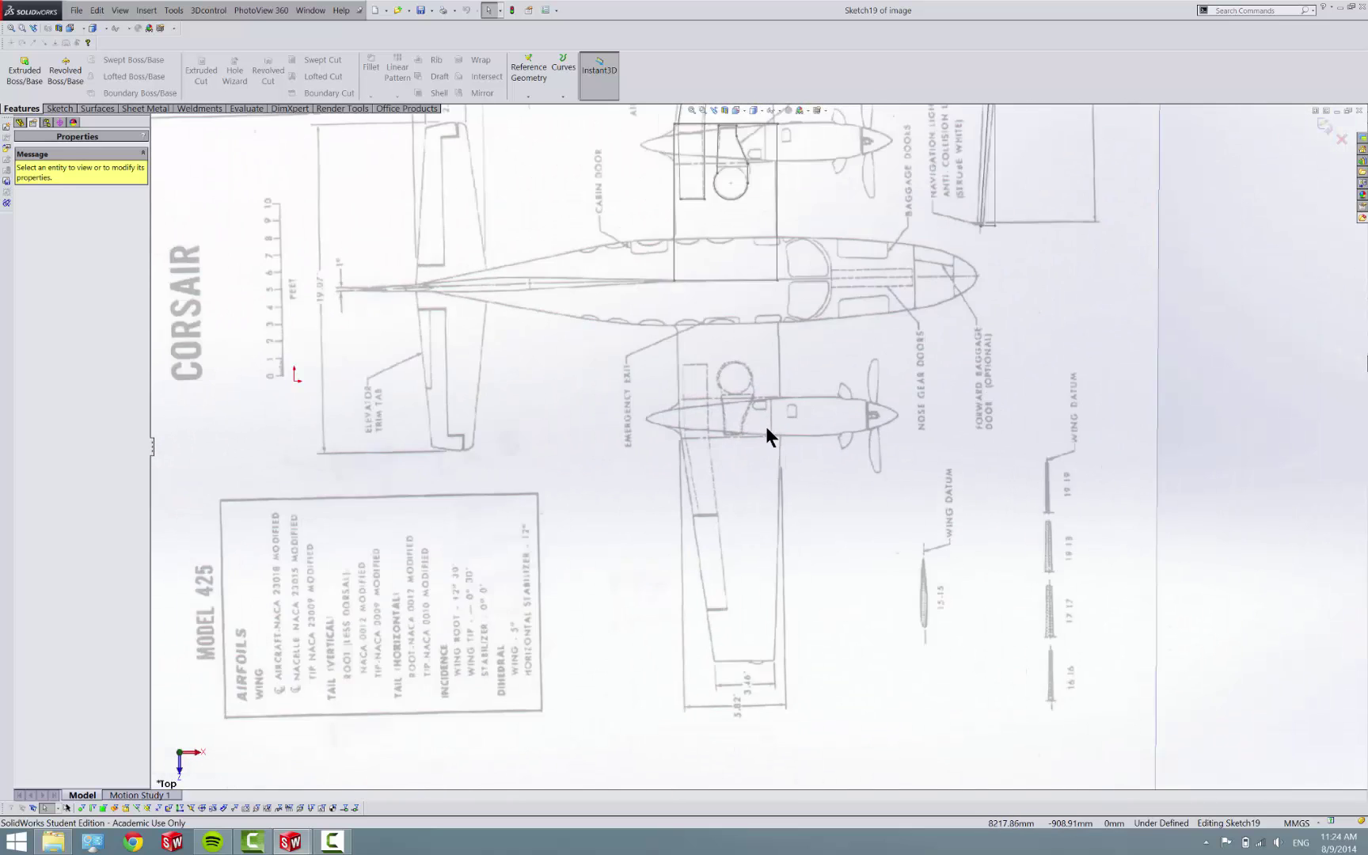
scroll(724, 183, "down", 4)
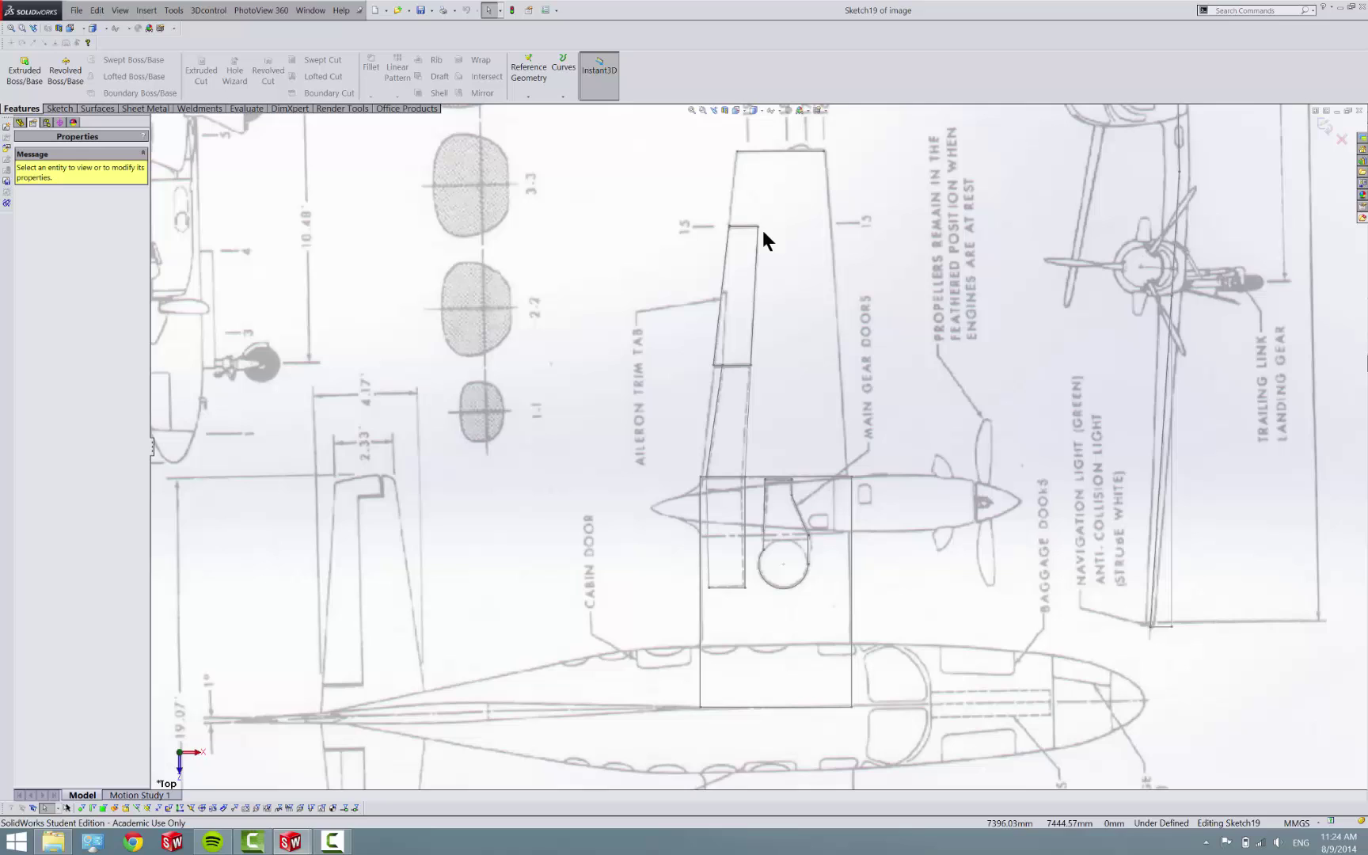
left_click(59, 108)
left_click(18, 67)
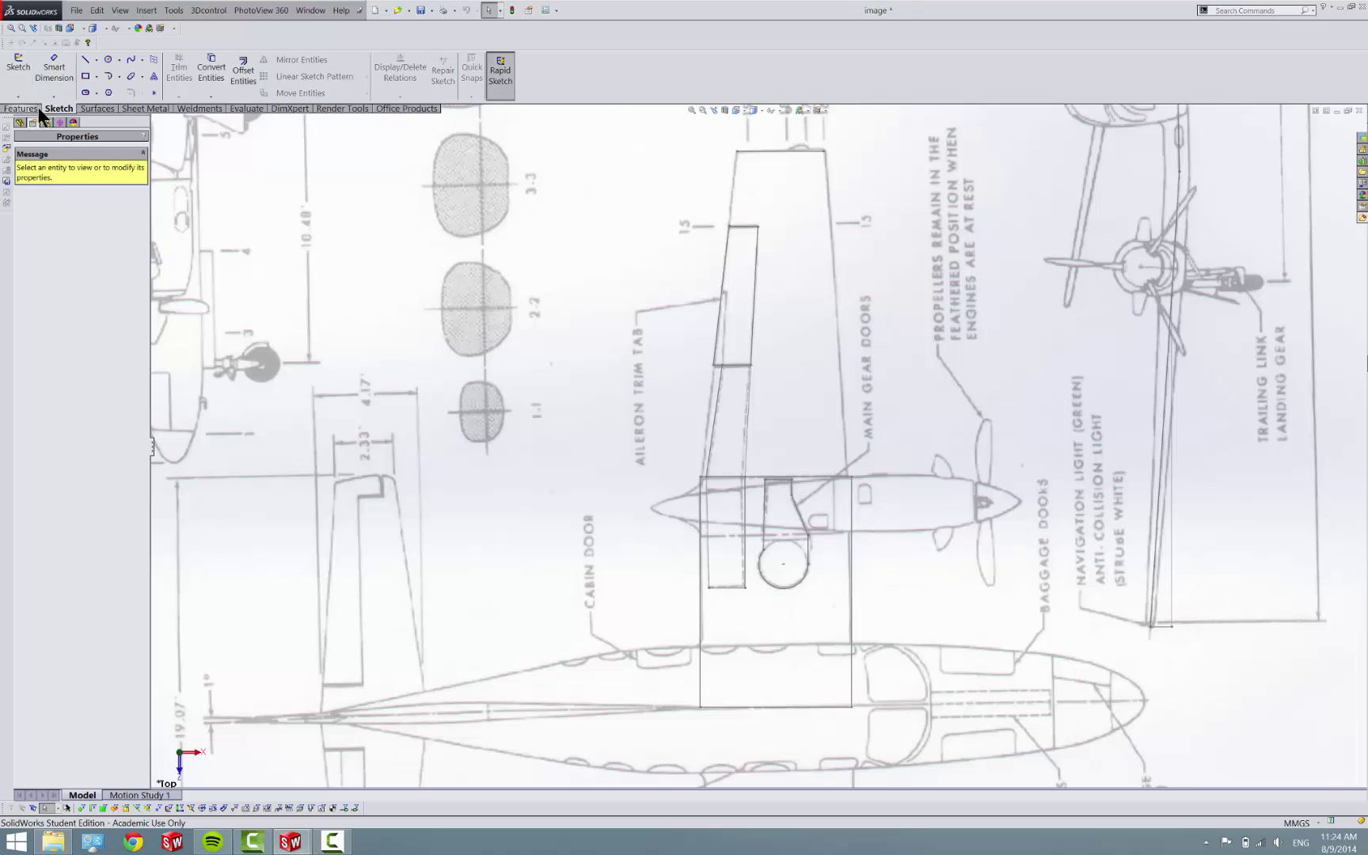
left_click(35, 108)
left_click(19, 123)
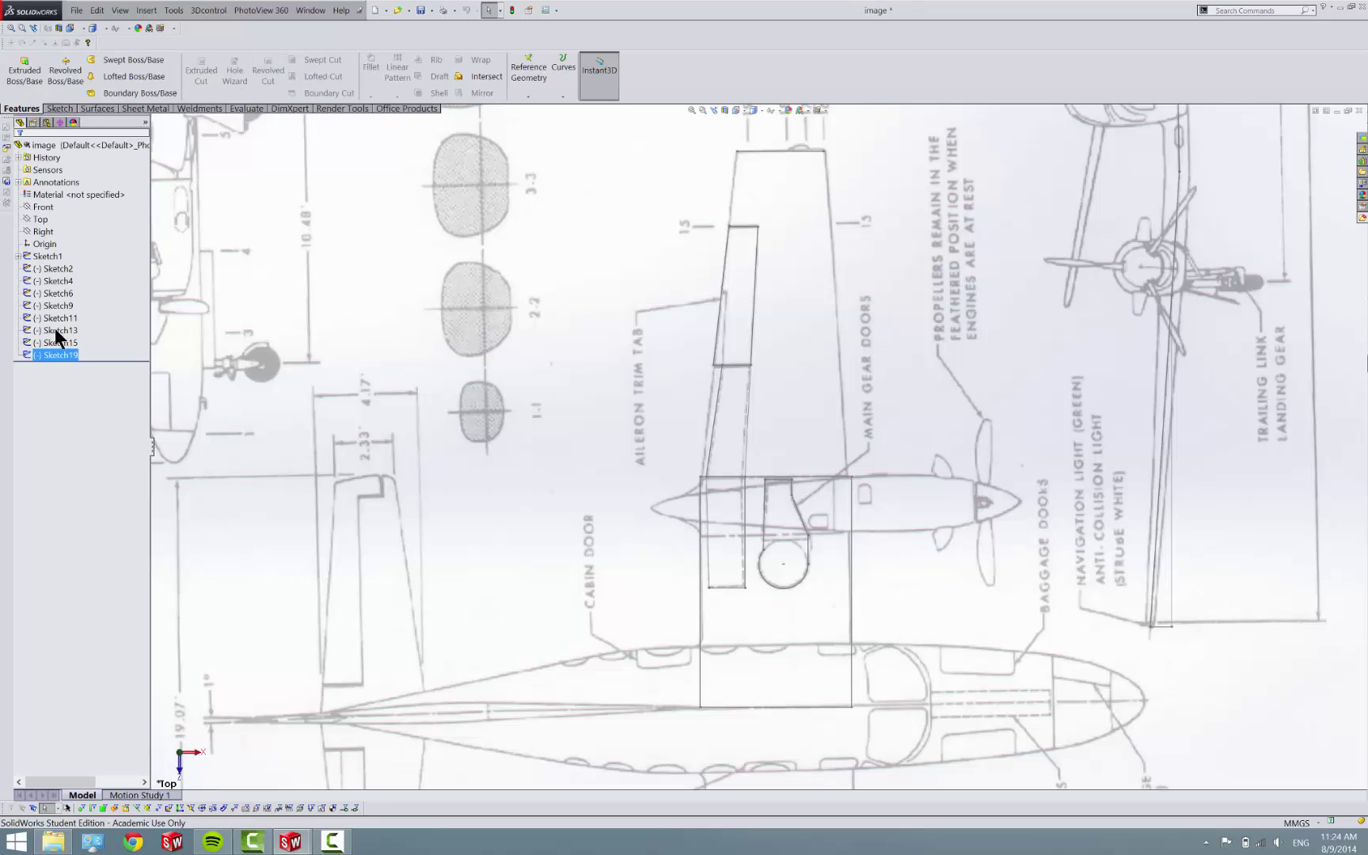
left_click(54, 357)
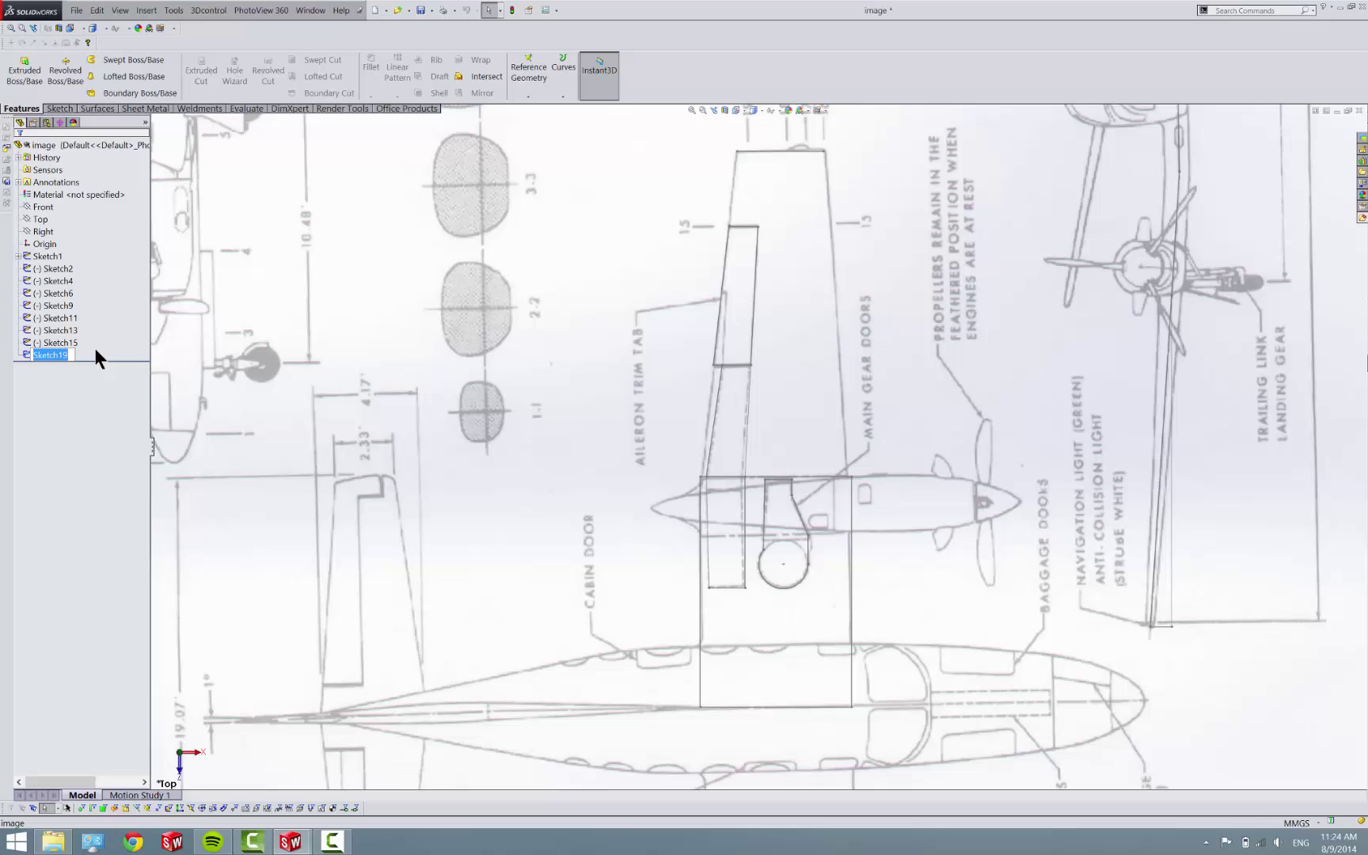
key("Return")
- Delete Sketch2 through Sketch19, undoing a first deletion that also removed Sketch1
left_click(57, 258, "shift")
key("Delete")
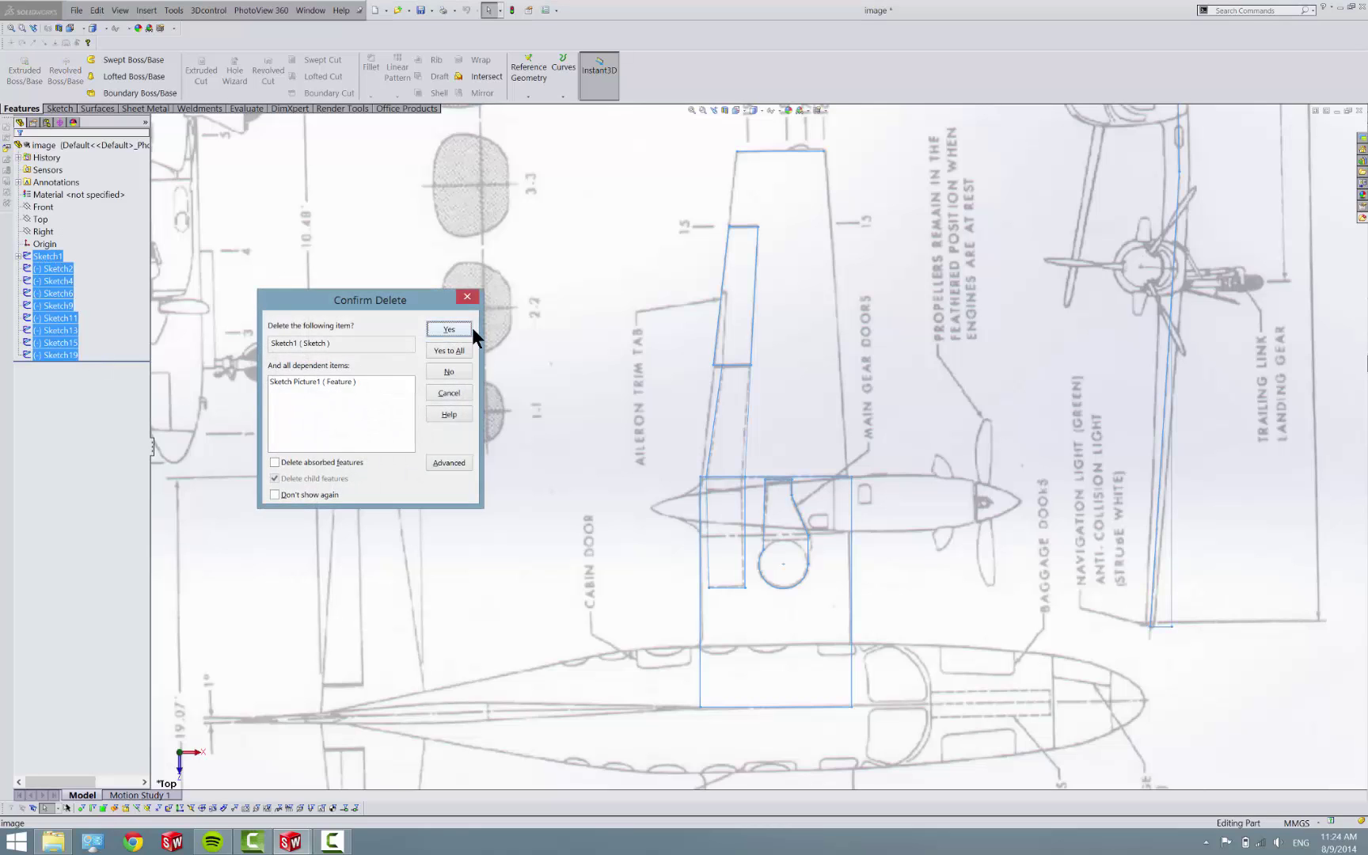
left_click(459, 349)
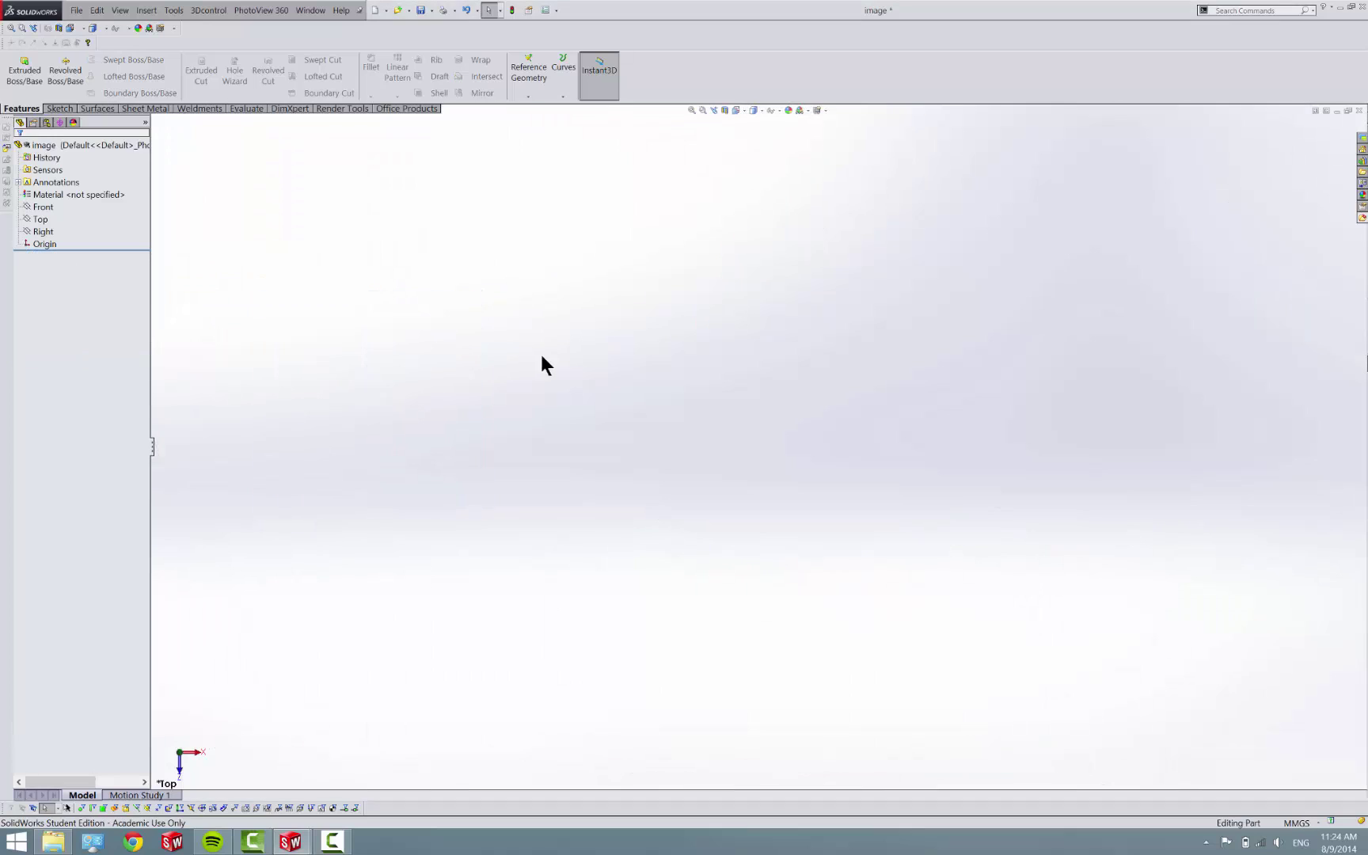
key("ctrl+z")
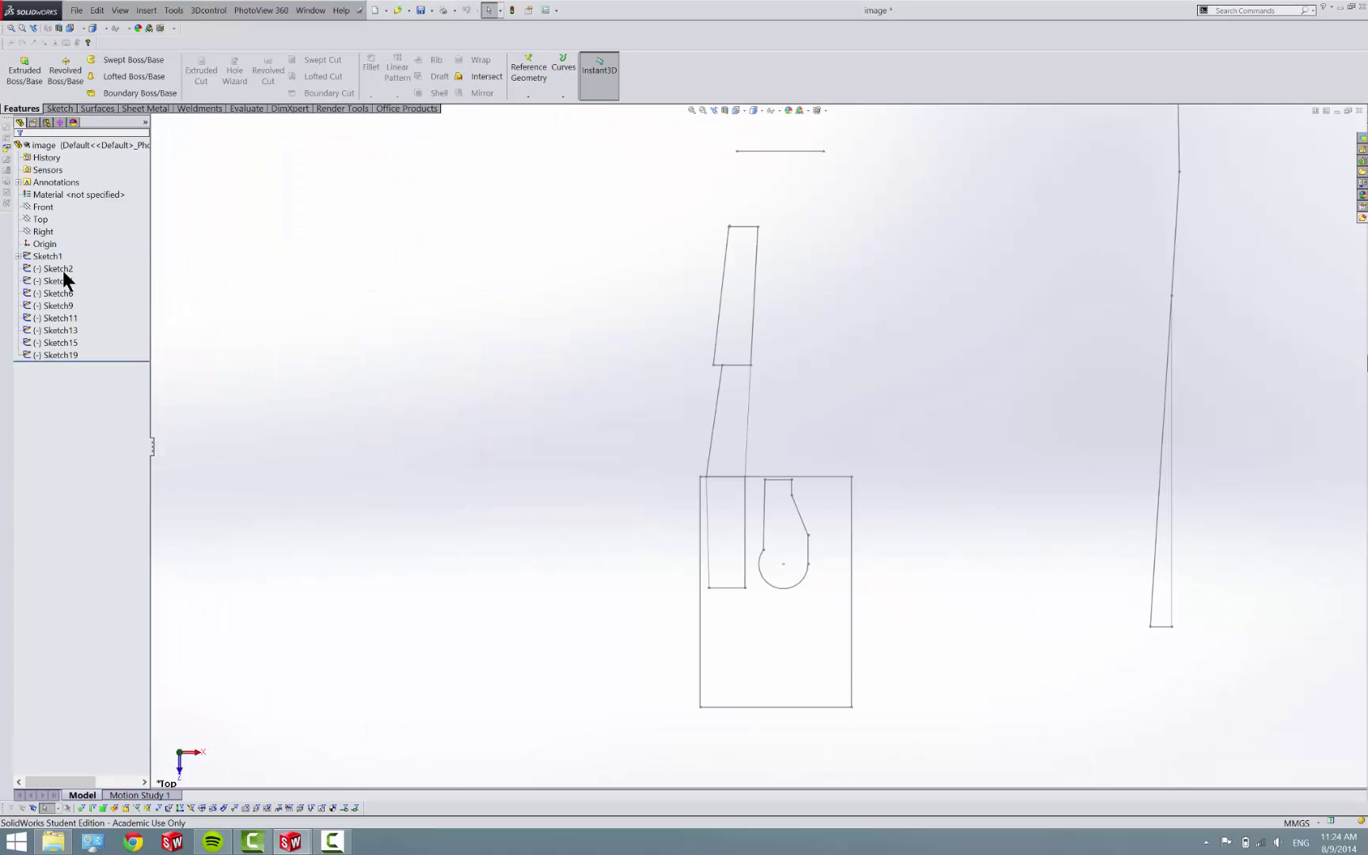
left_click(59, 353, "shift")
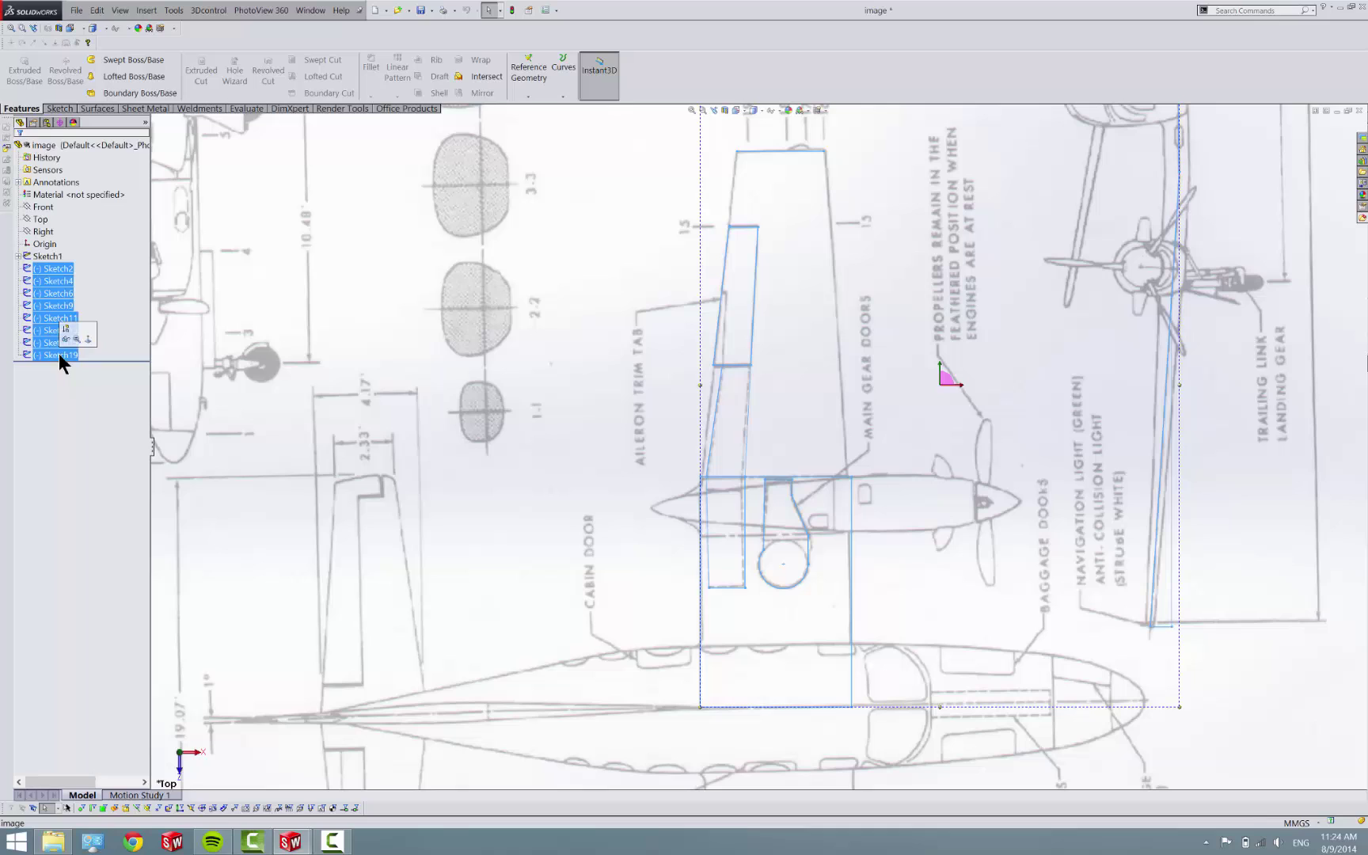
key("Delete")
left_click(457, 342)
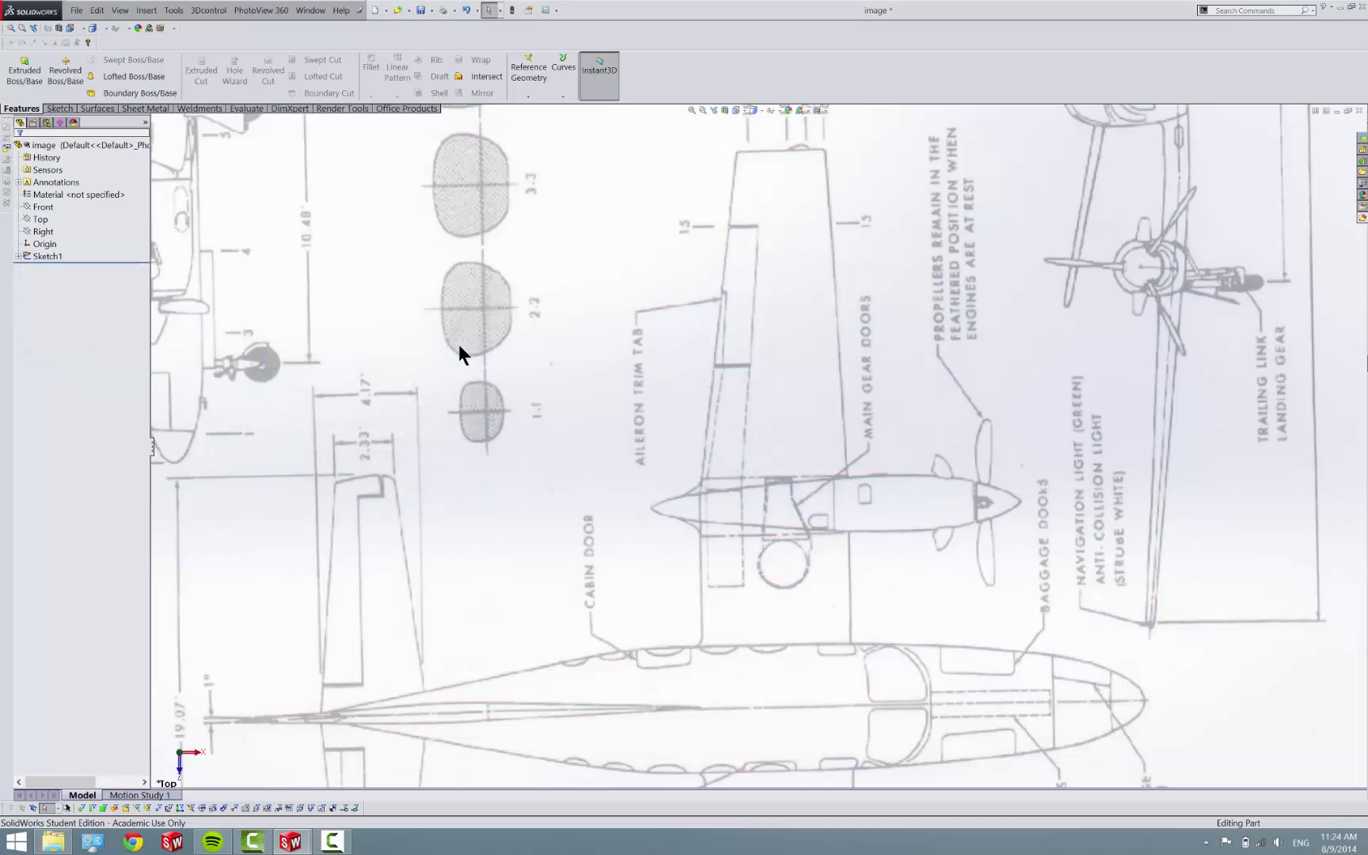
- Start a sketch on the Top plane and trace the aileron's edges as lines over the blueprint
left_click(54, 108)
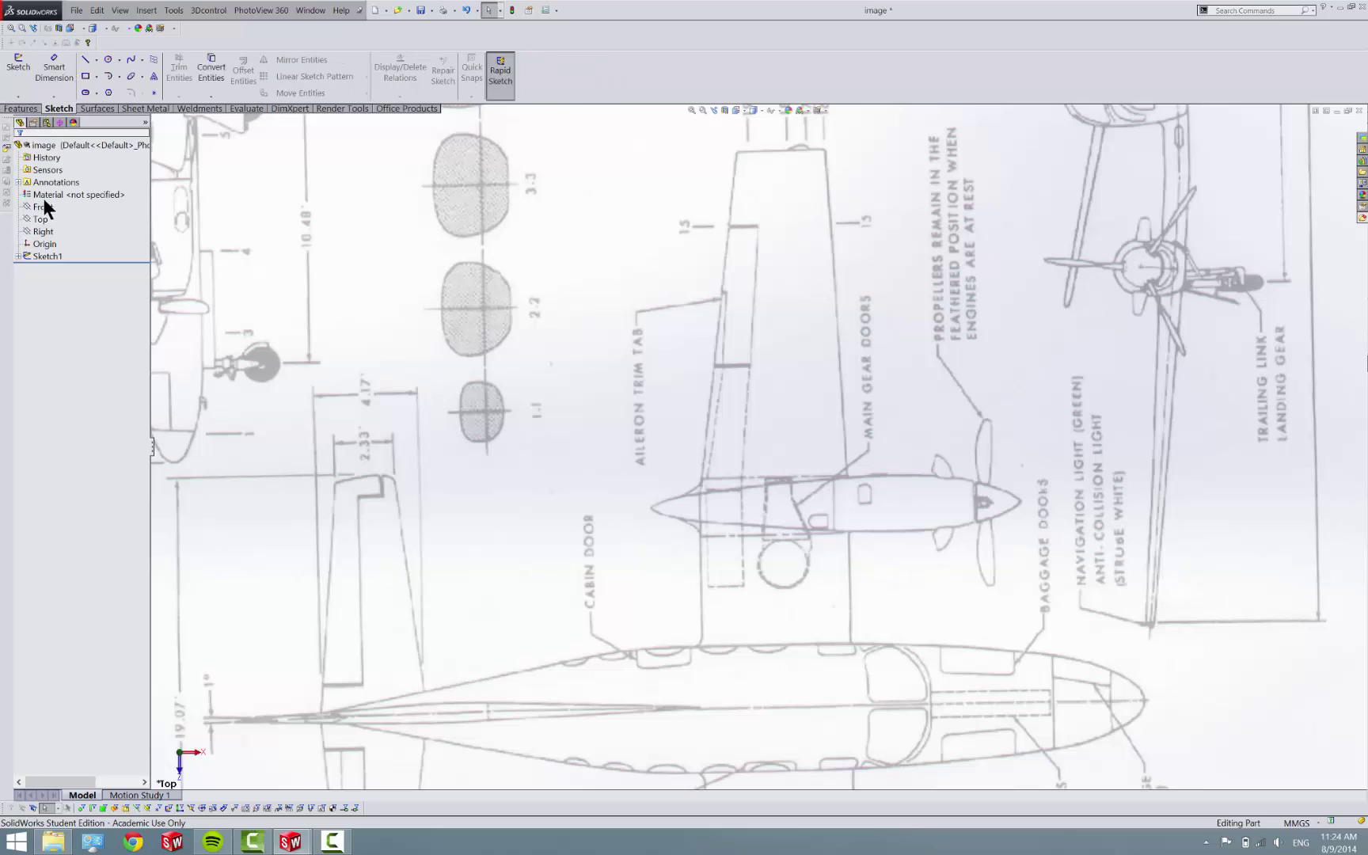
left_click(41, 220)
left_click(18, 67)
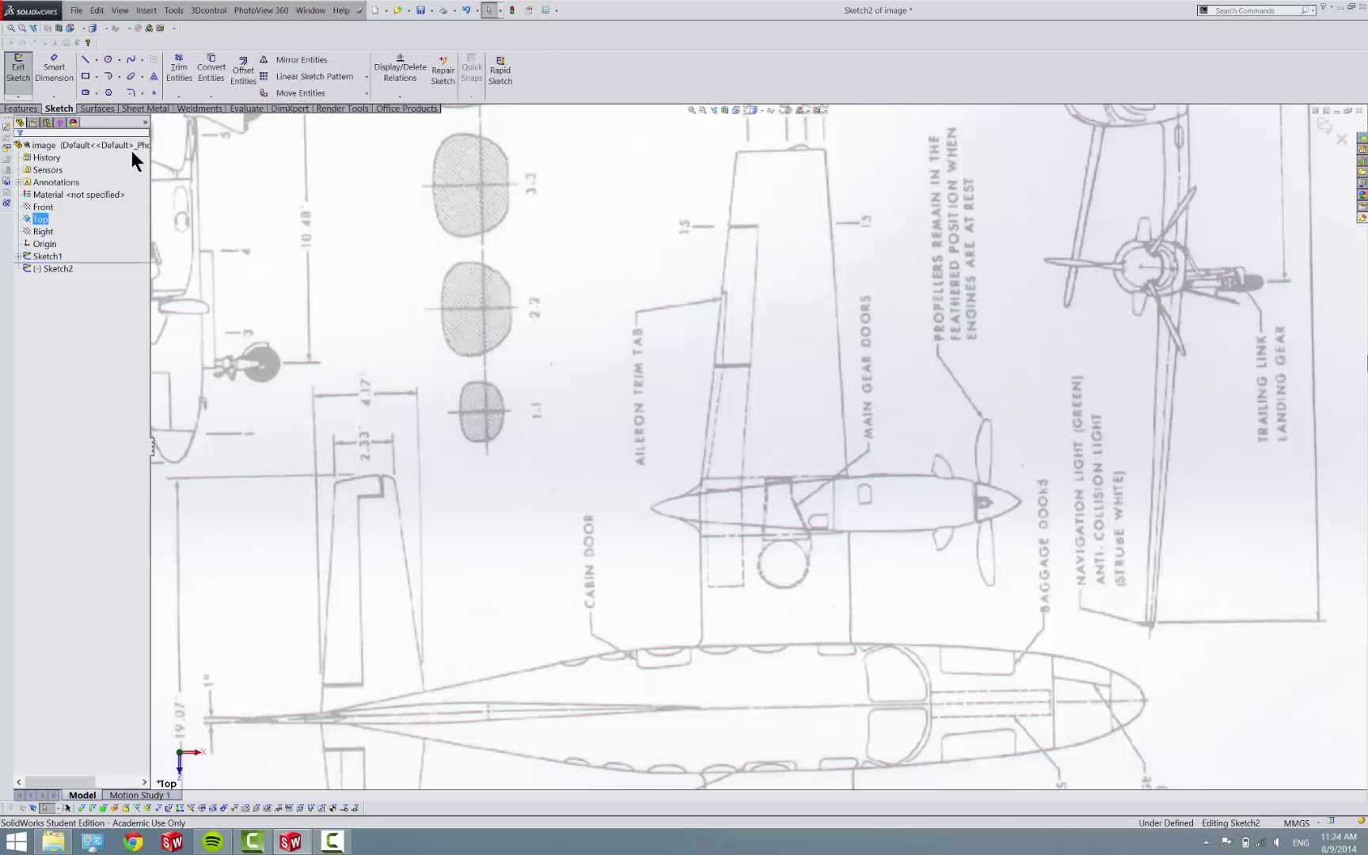
key("l")
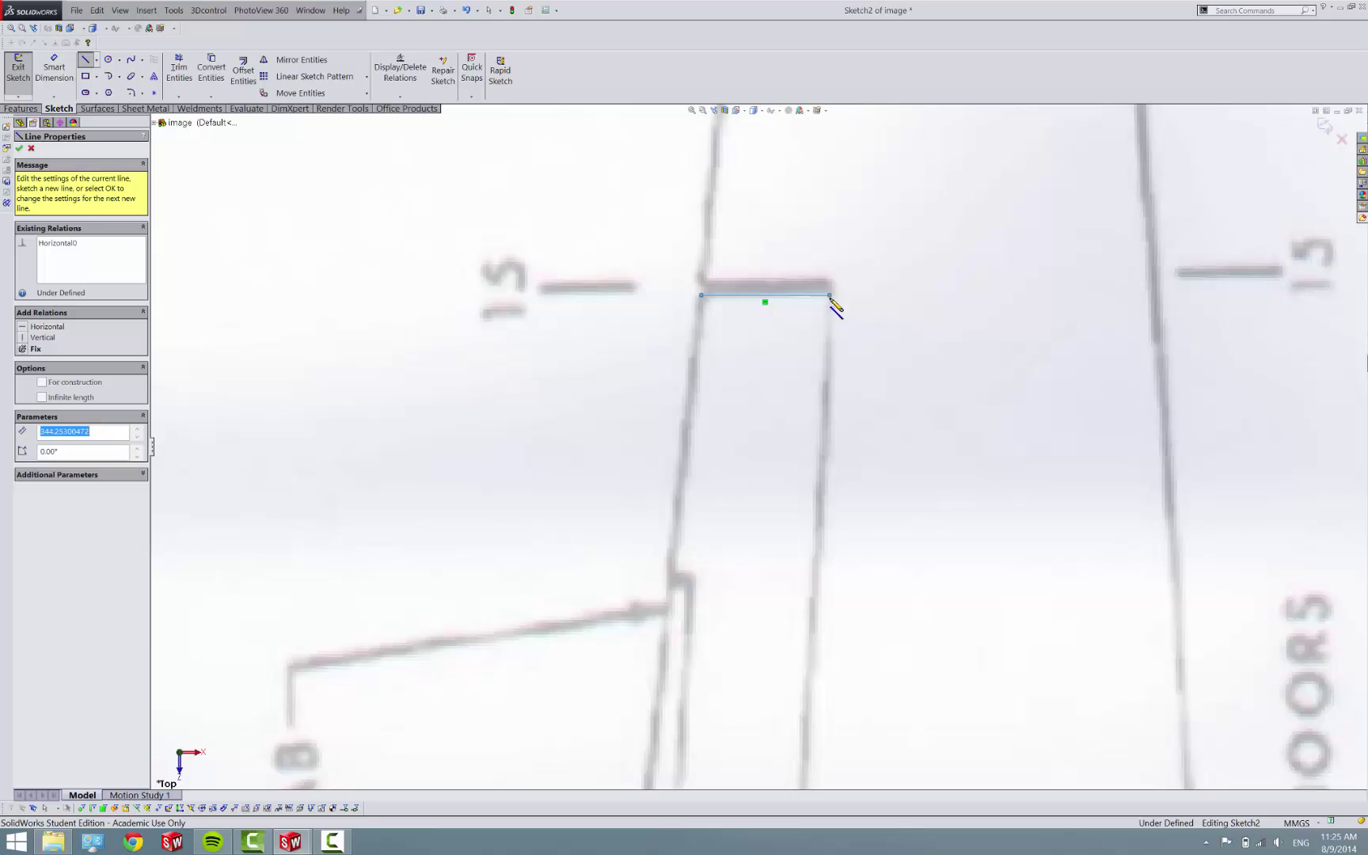
scroll(848, 443, "up", 5)
scroll(792, 550, "down", 6)
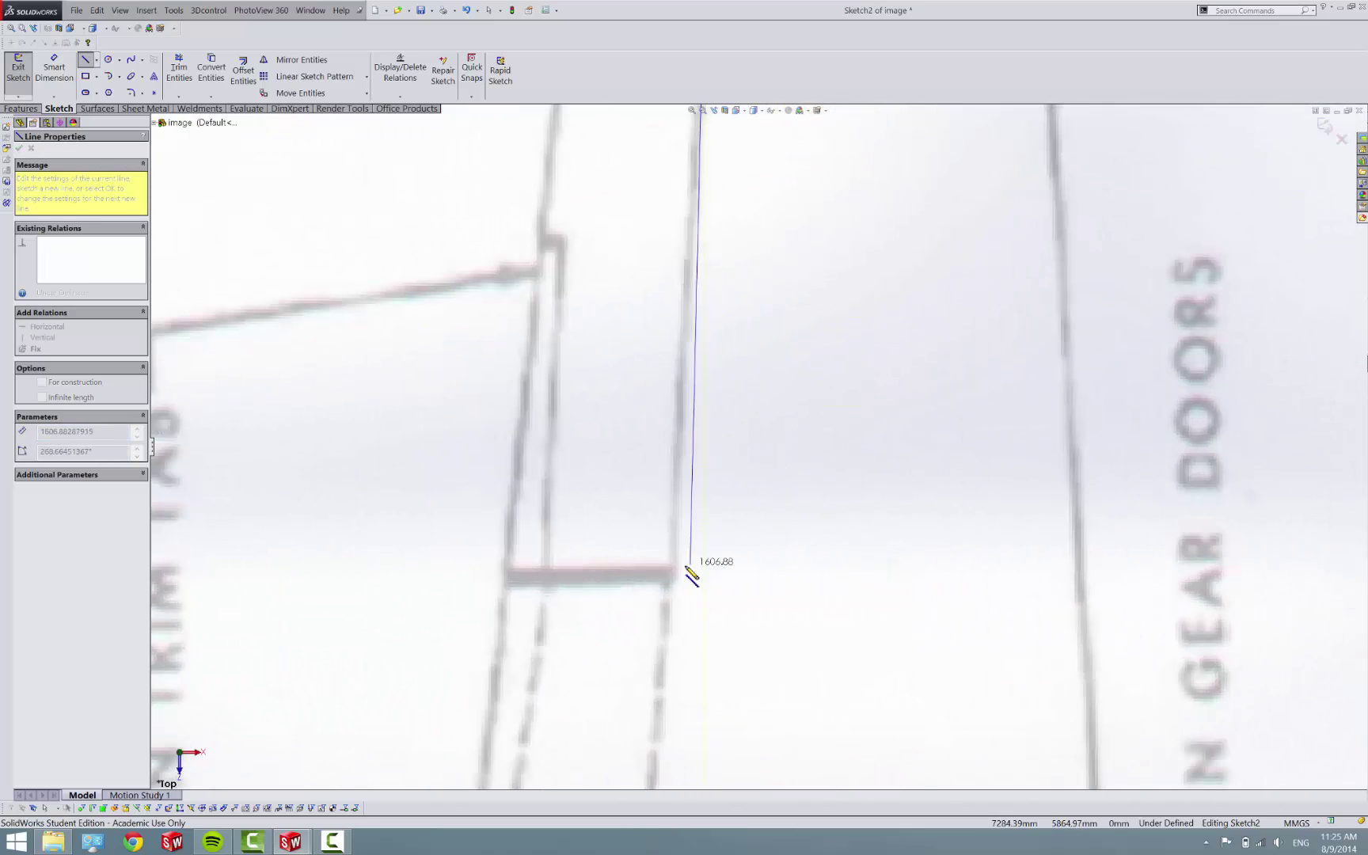
left_click(672, 575)
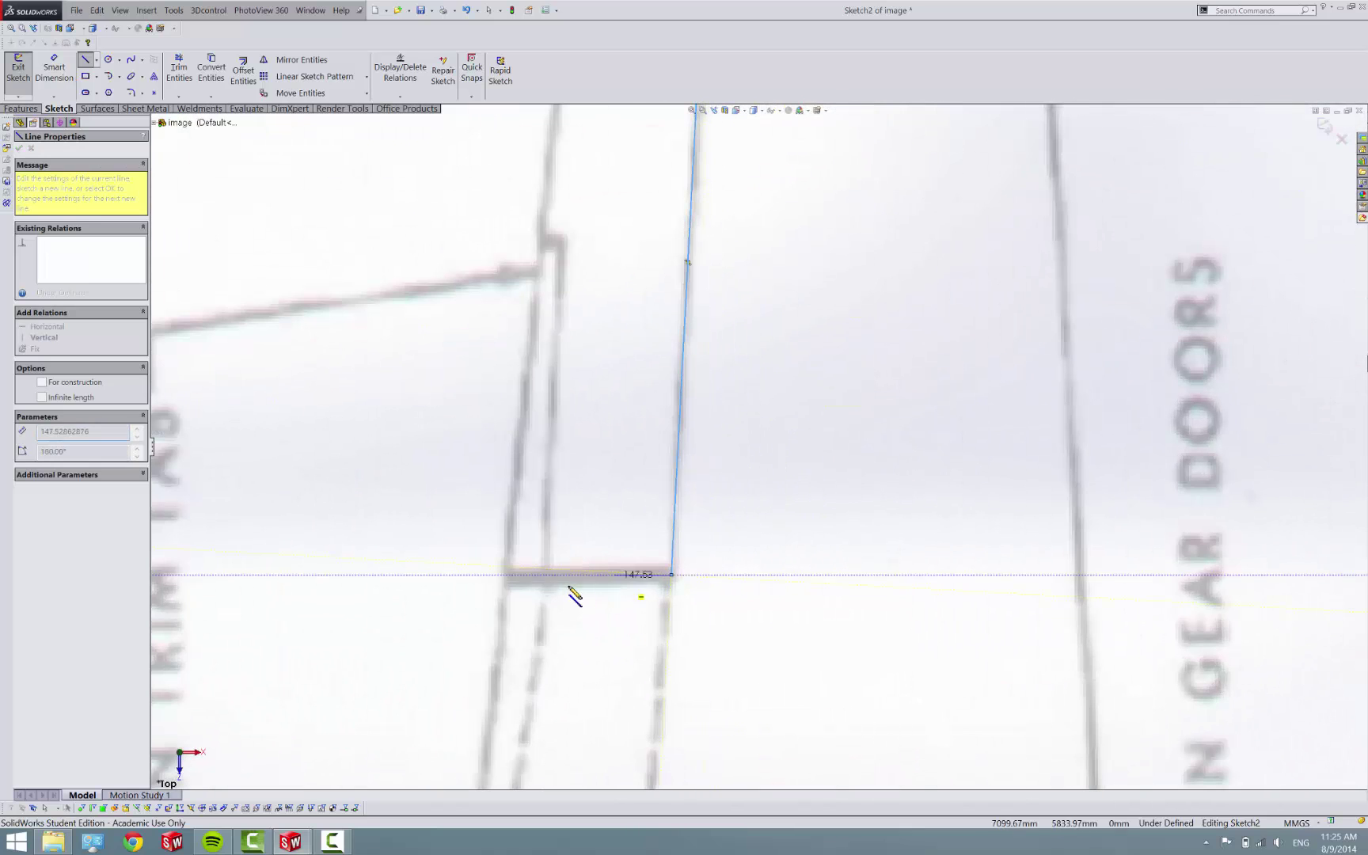
left_click(508, 576)
scroll(513, 567, "up", 5)
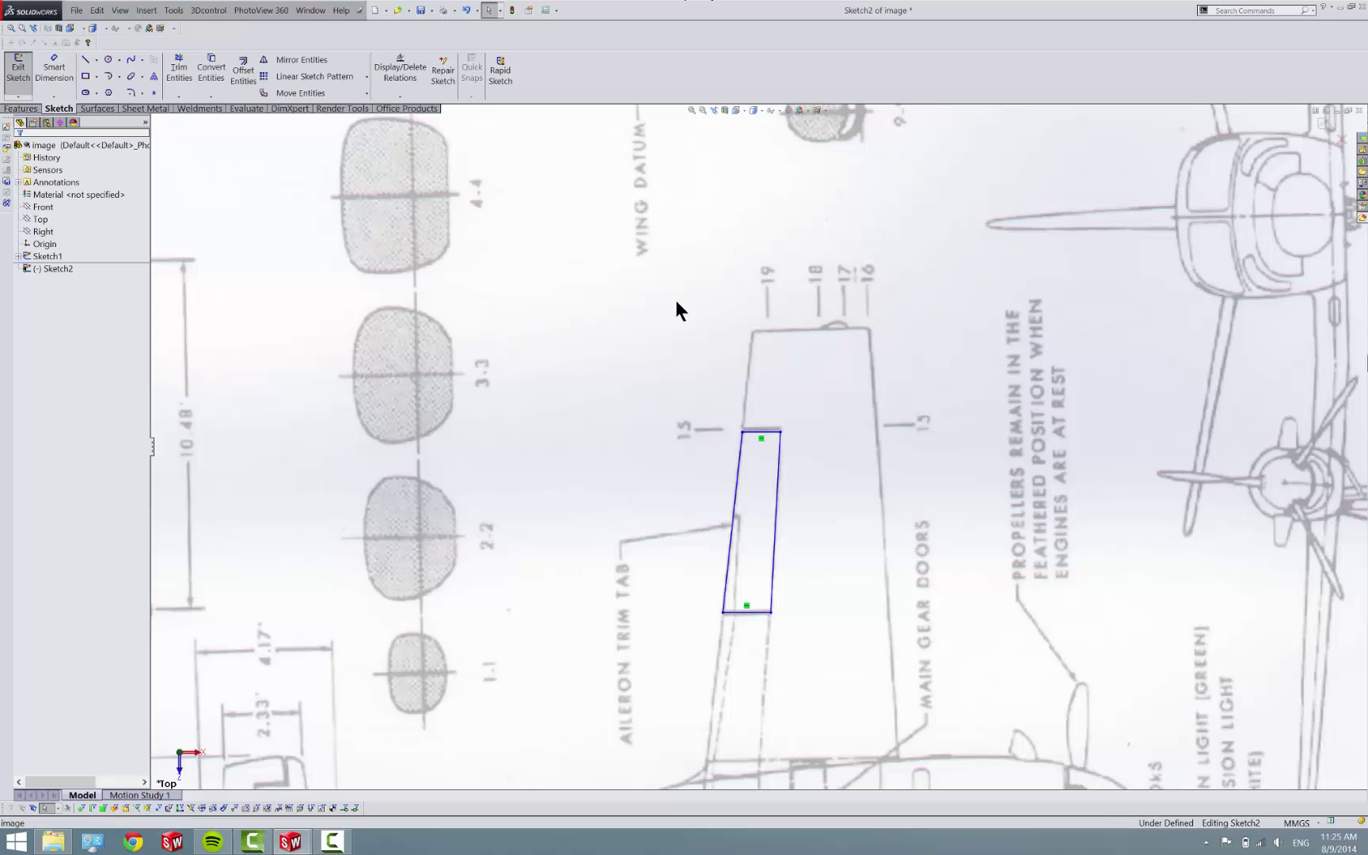
- Draw the outline's top line and try a 1.72° angle dimension, then undo it
key("d")
key("l")
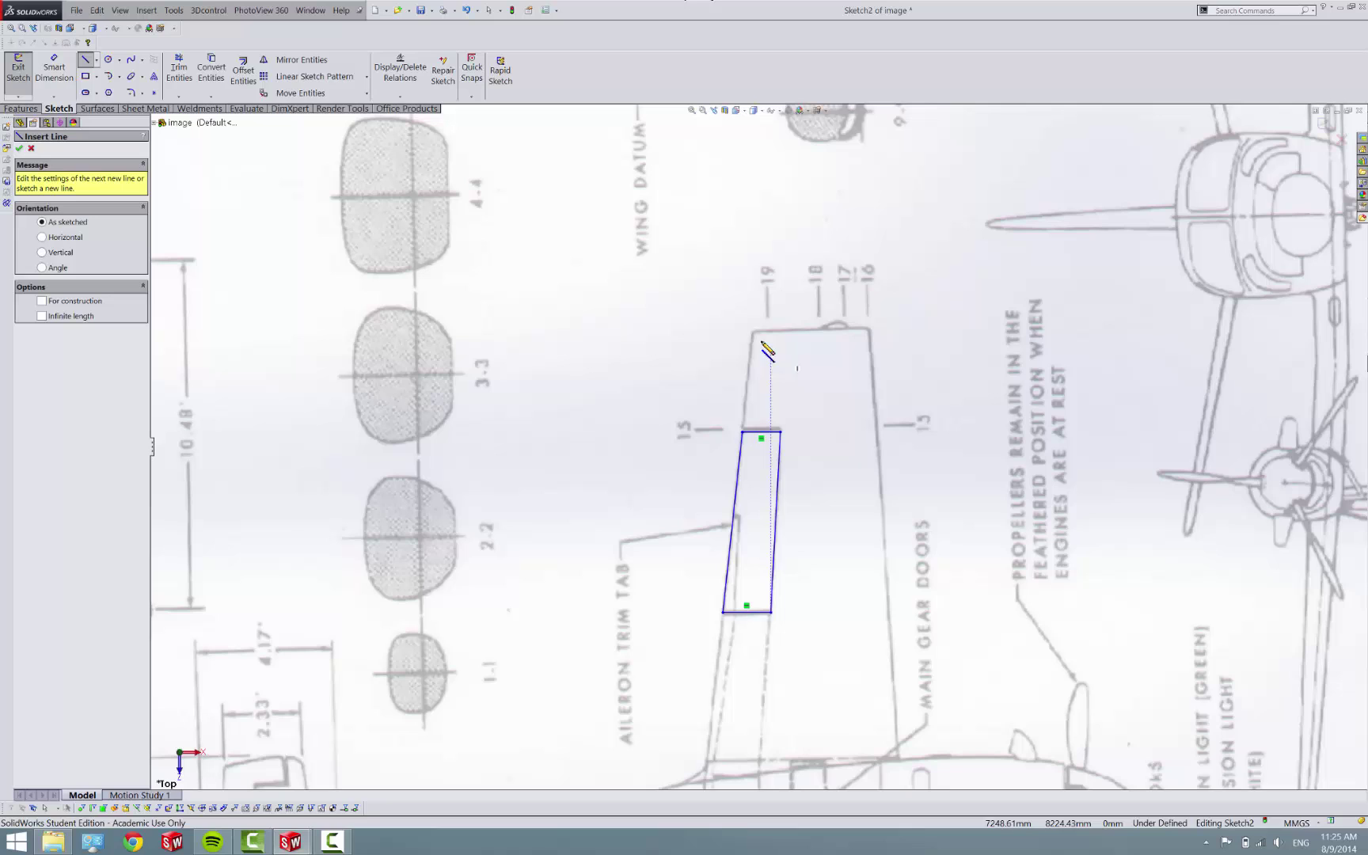
left_click(755, 332)
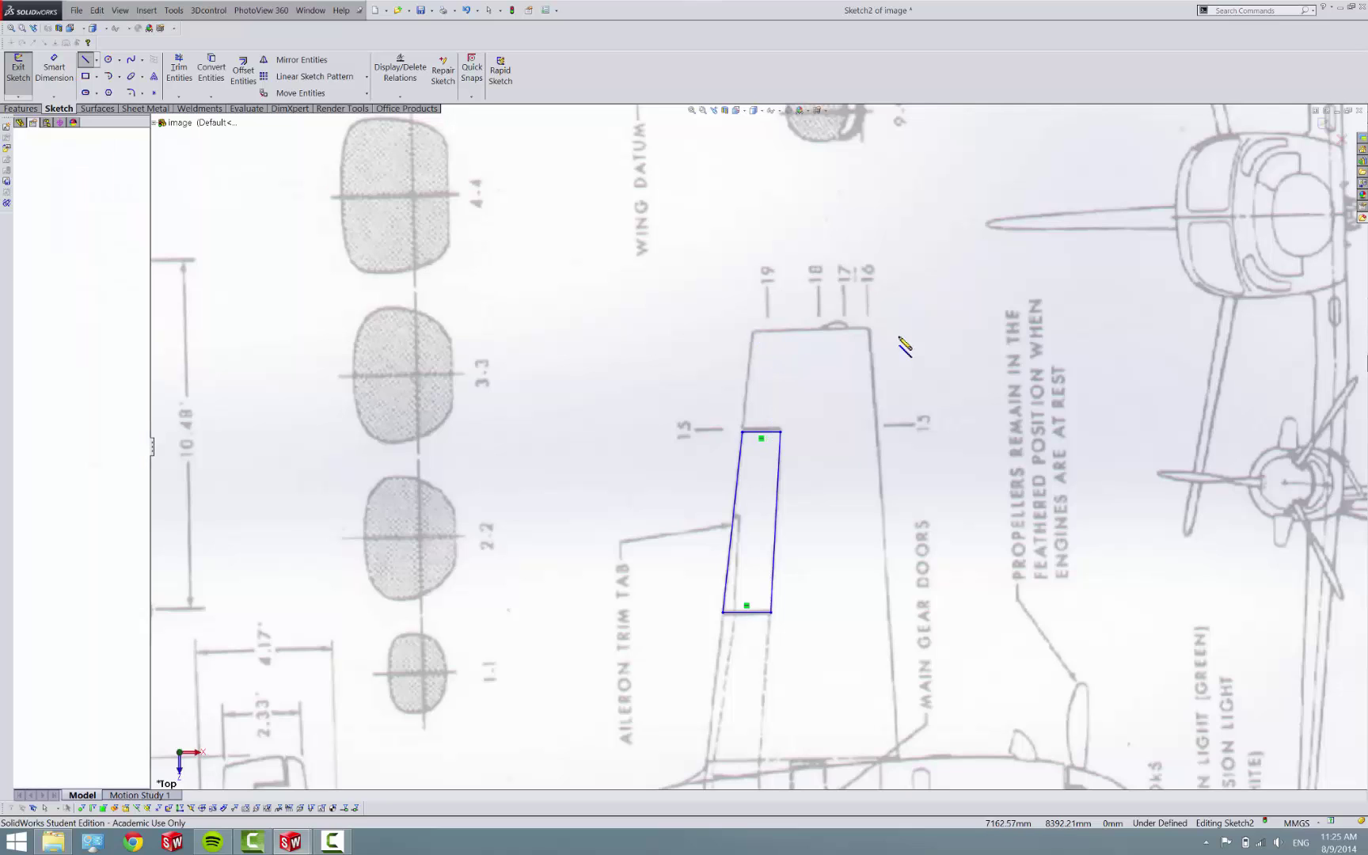
left_click(867, 328)
key("Escape")
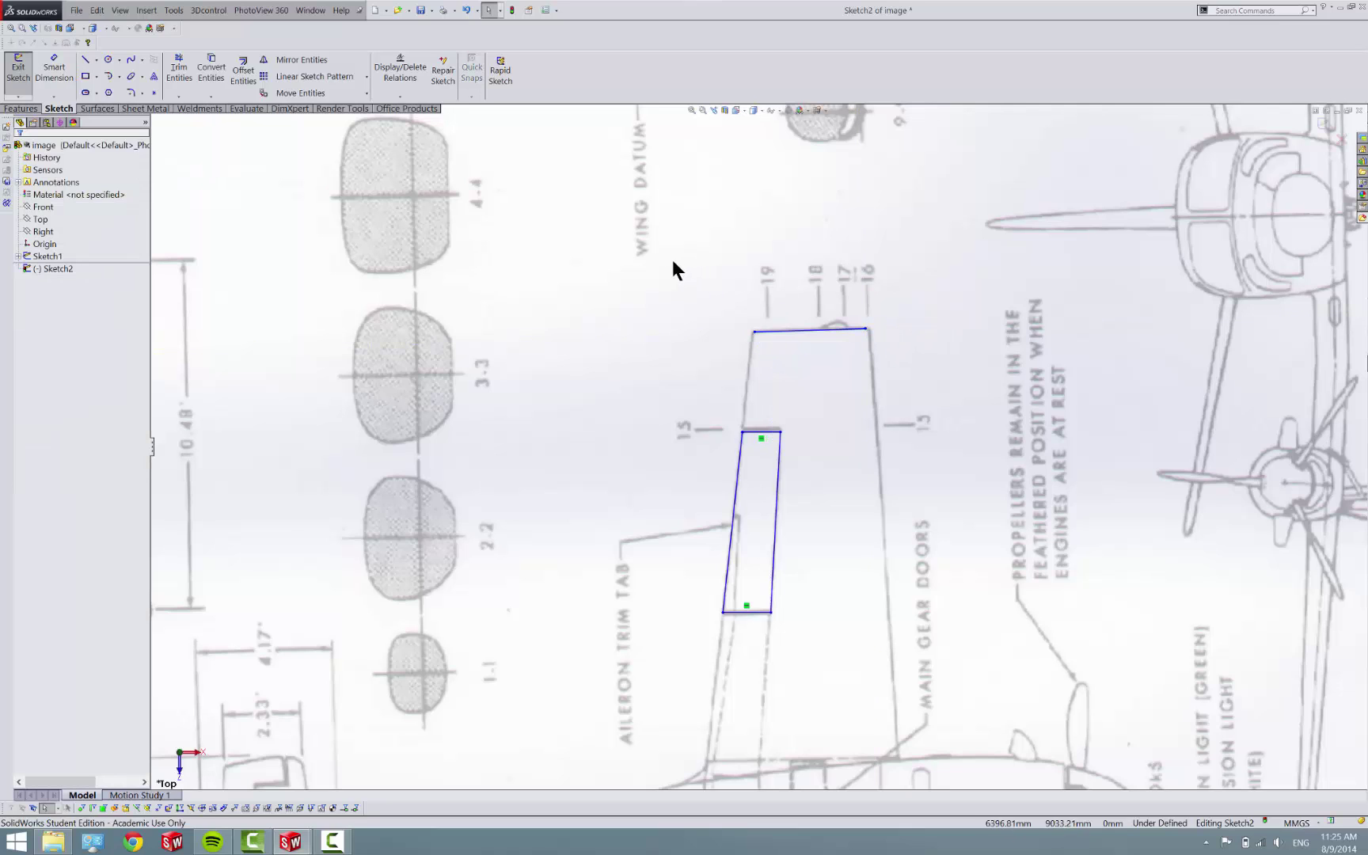
key("d")
left_click(777, 331)
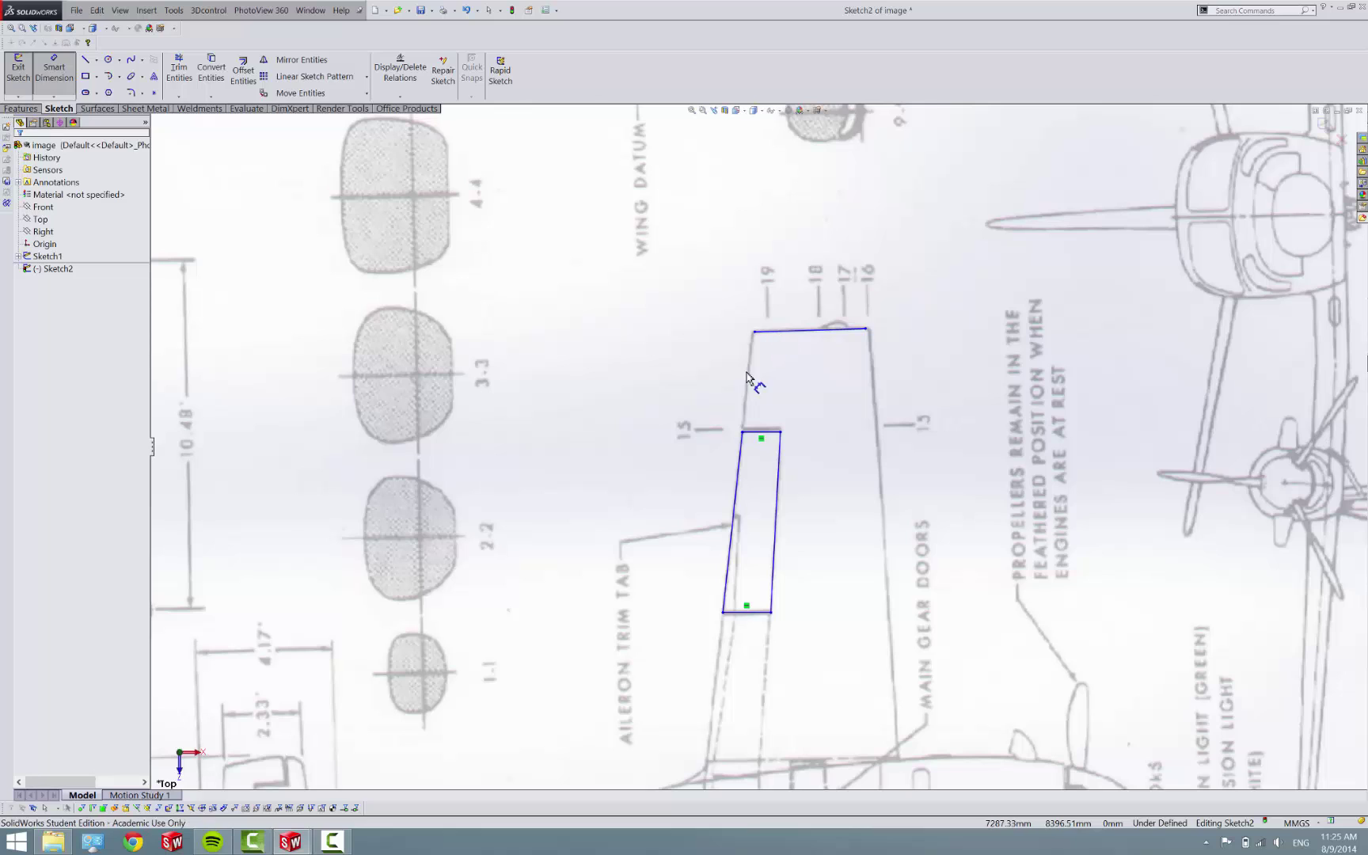
left_click(772, 434)
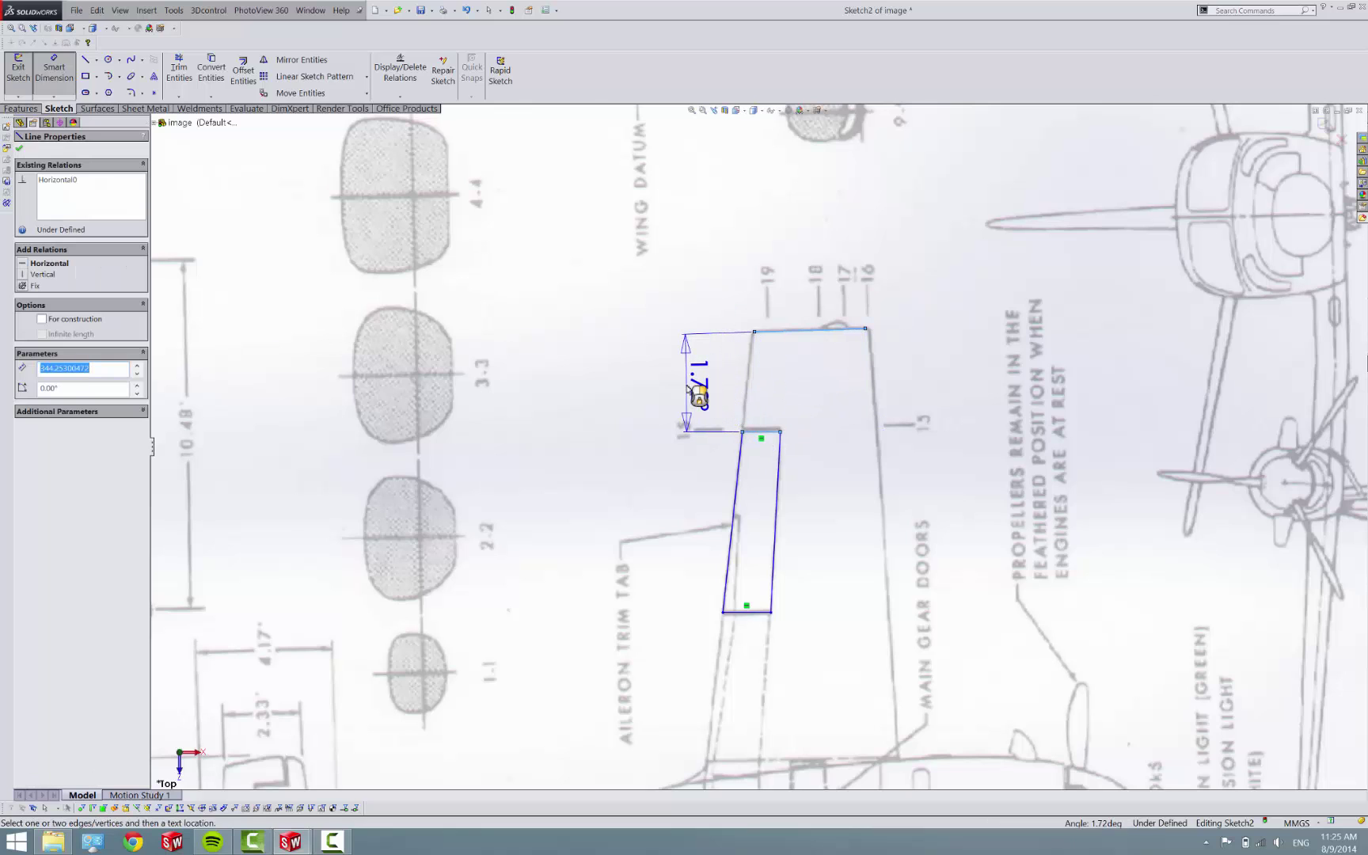
left_click(719, 411)
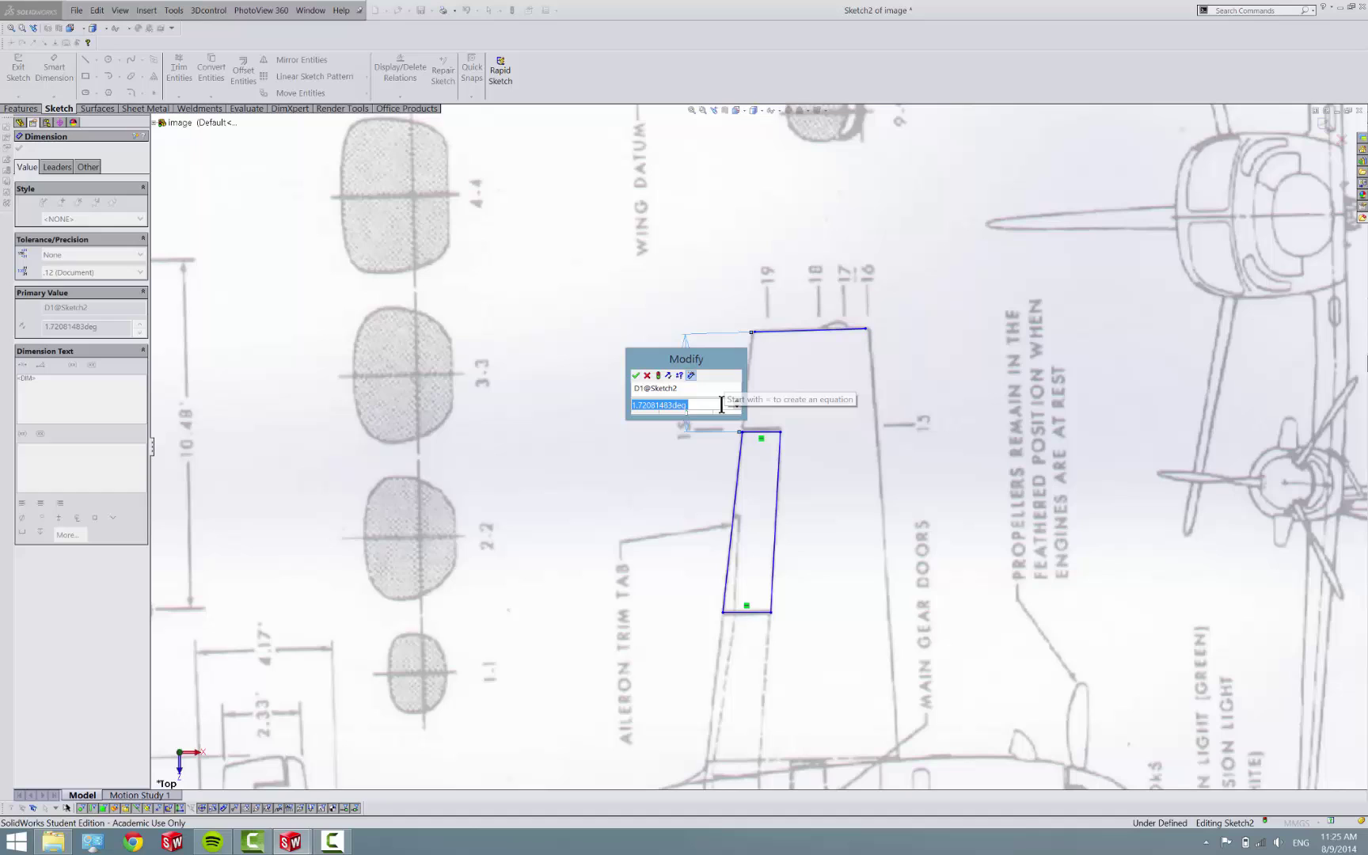
key("Return")
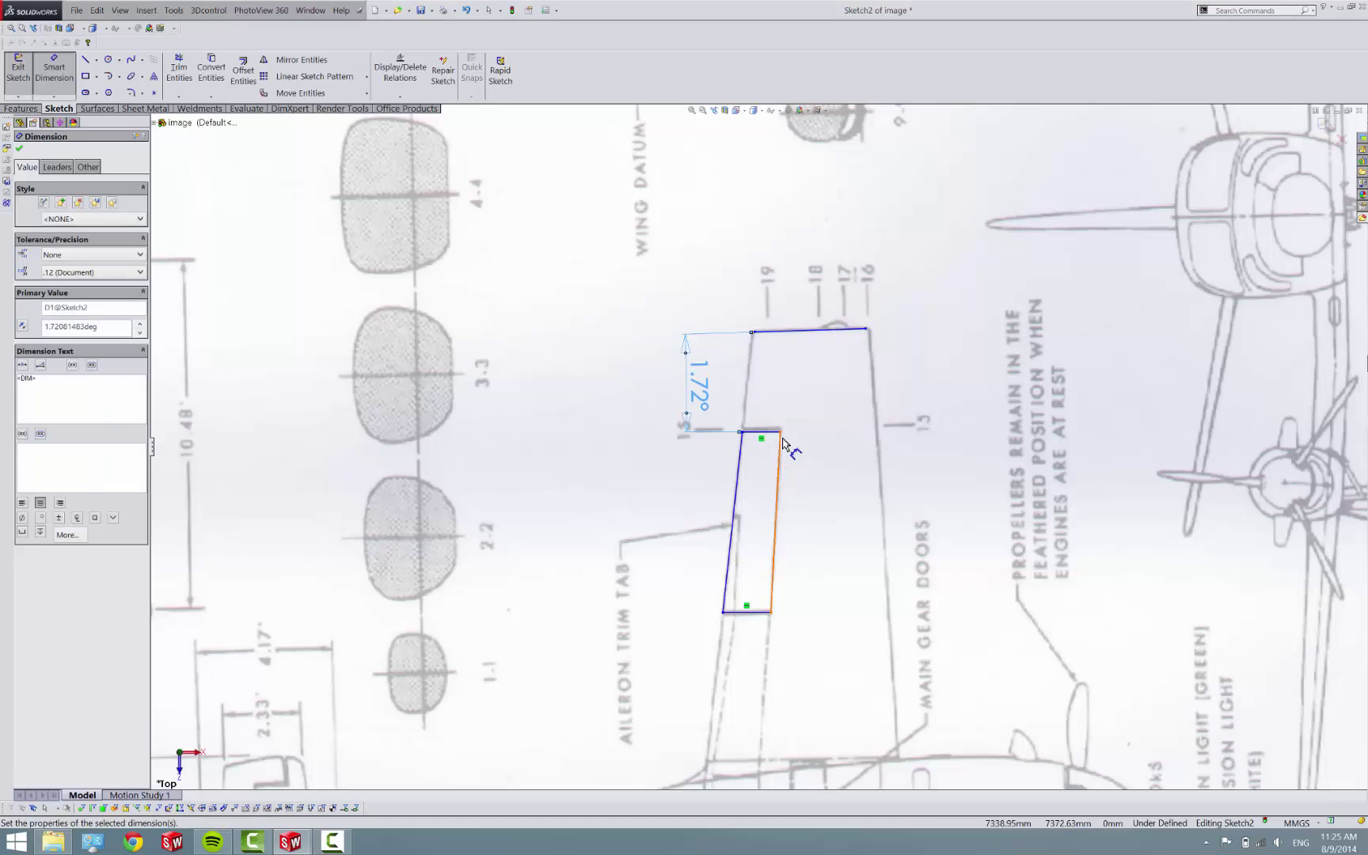
key("Escape")
key("ctrl+z")
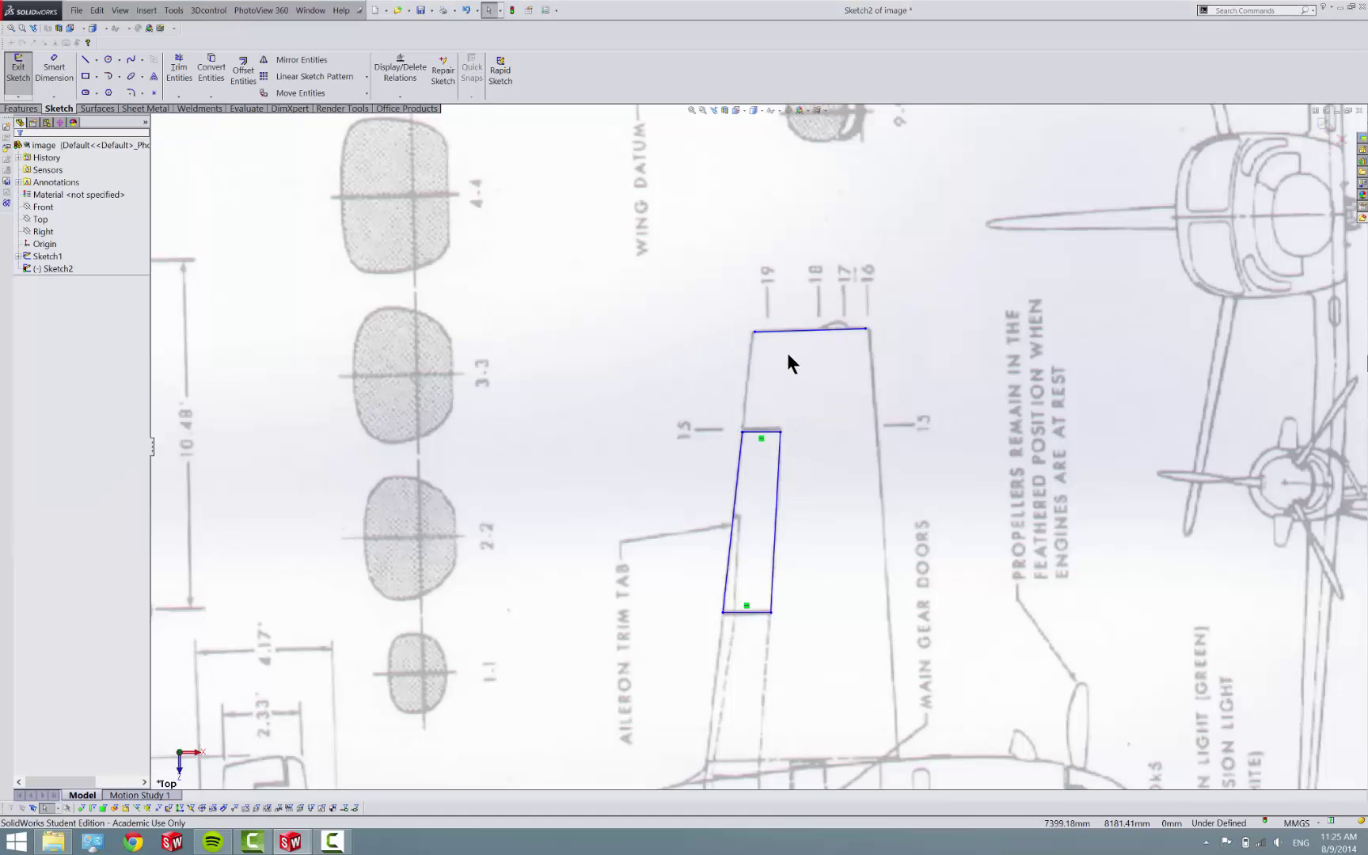
- Make the top line horizontal and dimension it 905.41 from the rectangle's top edge
left_click(790, 333)
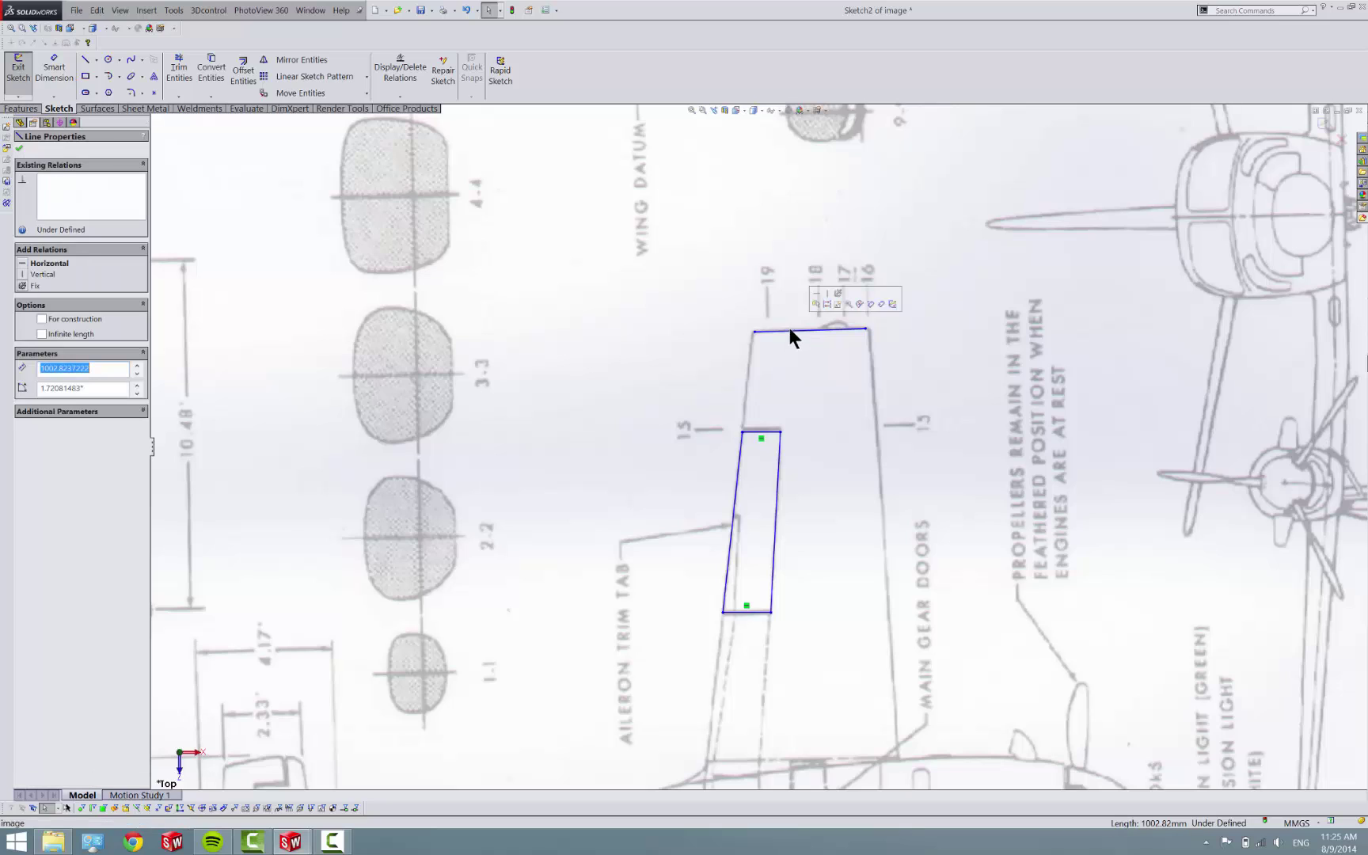
left_click(813, 294)
key("d")
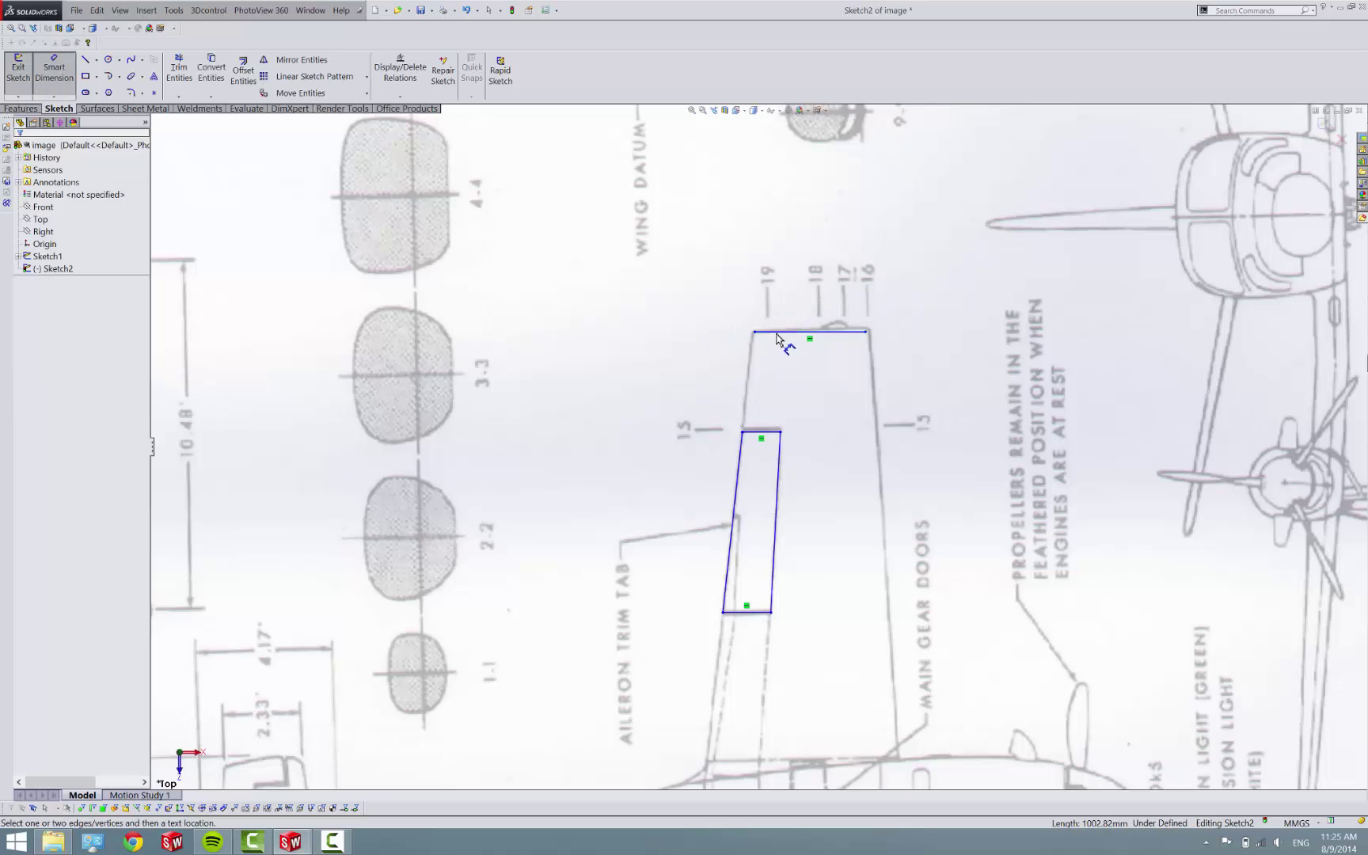
left_click(777, 332)
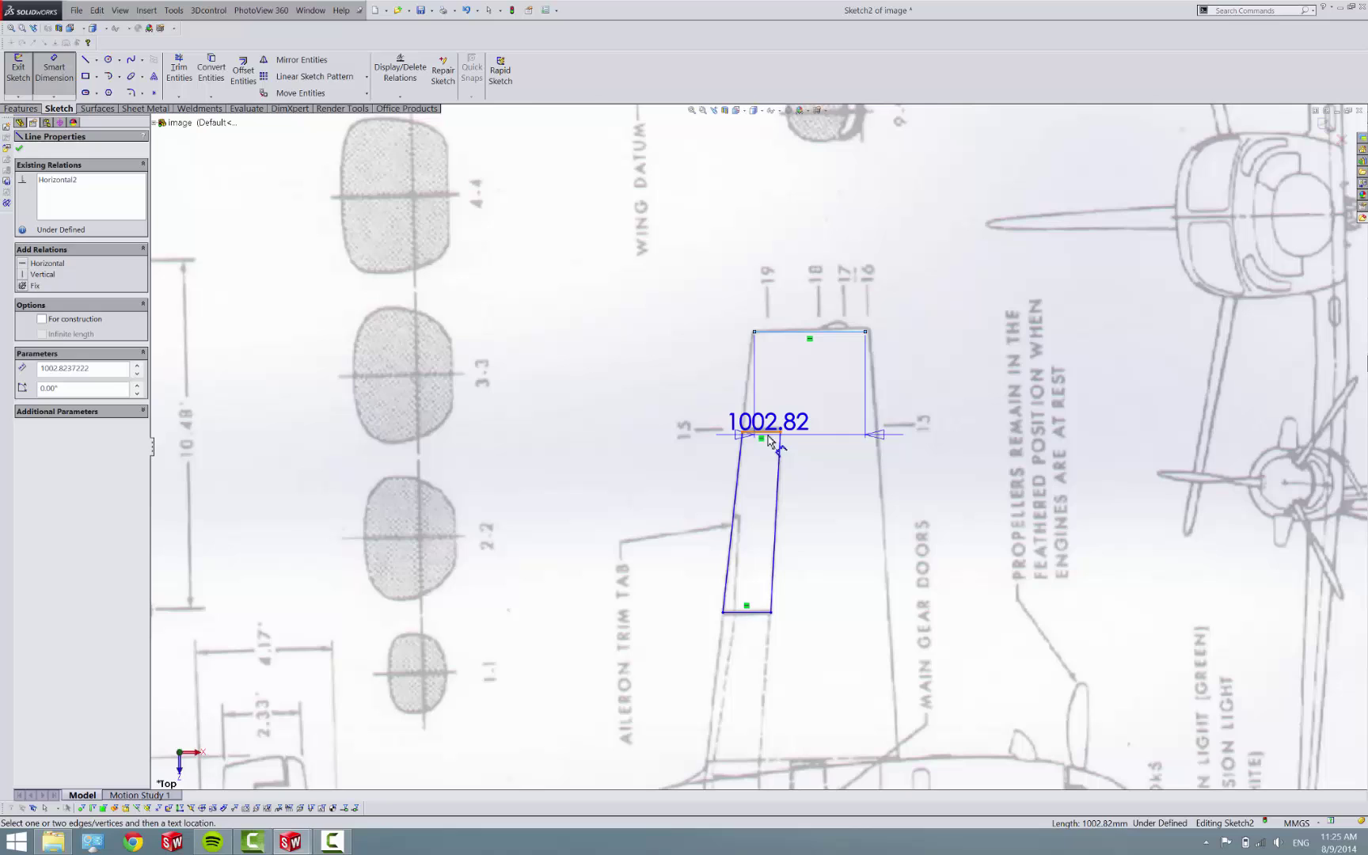
left_click(766, 432)
left_click(700, 382)
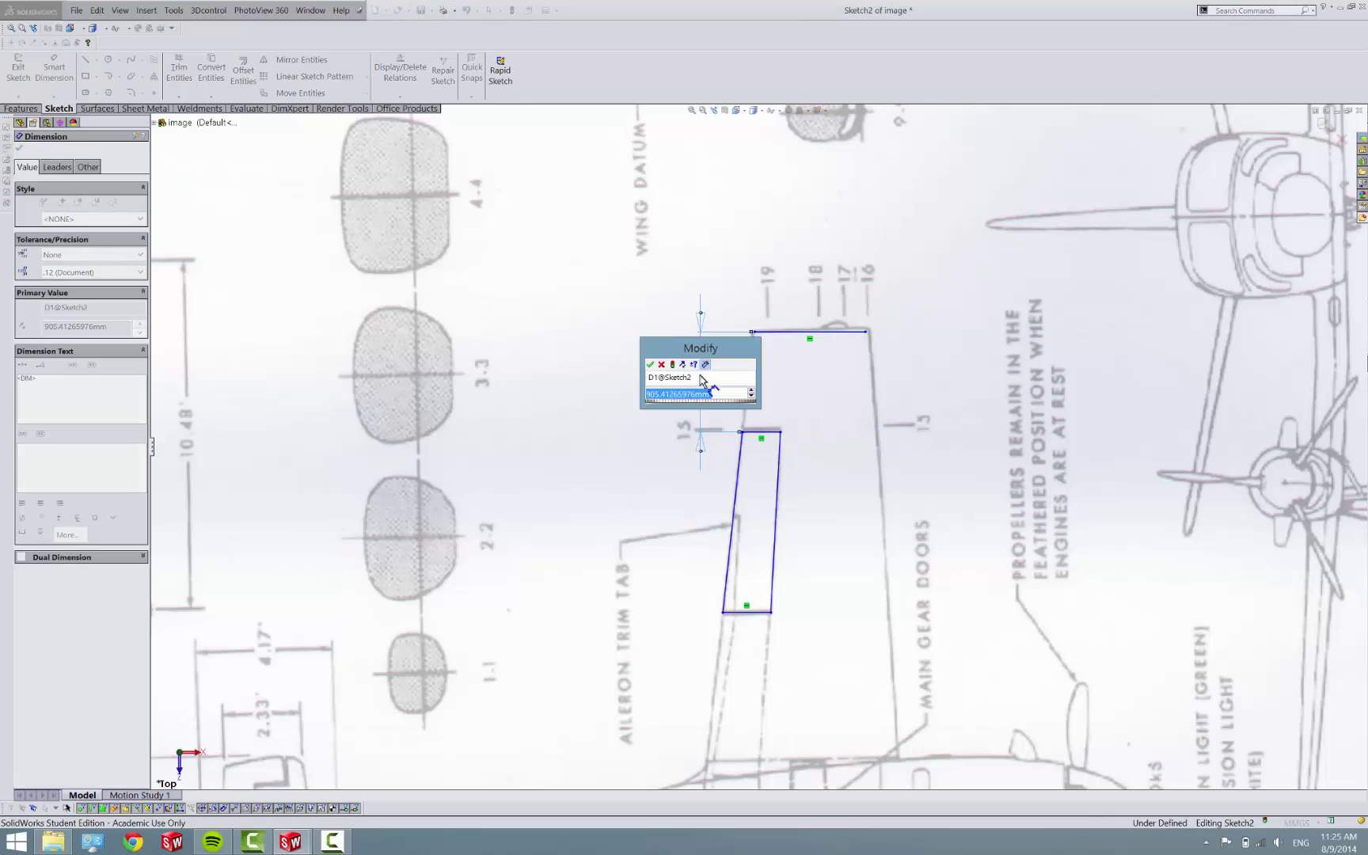
key("Return")
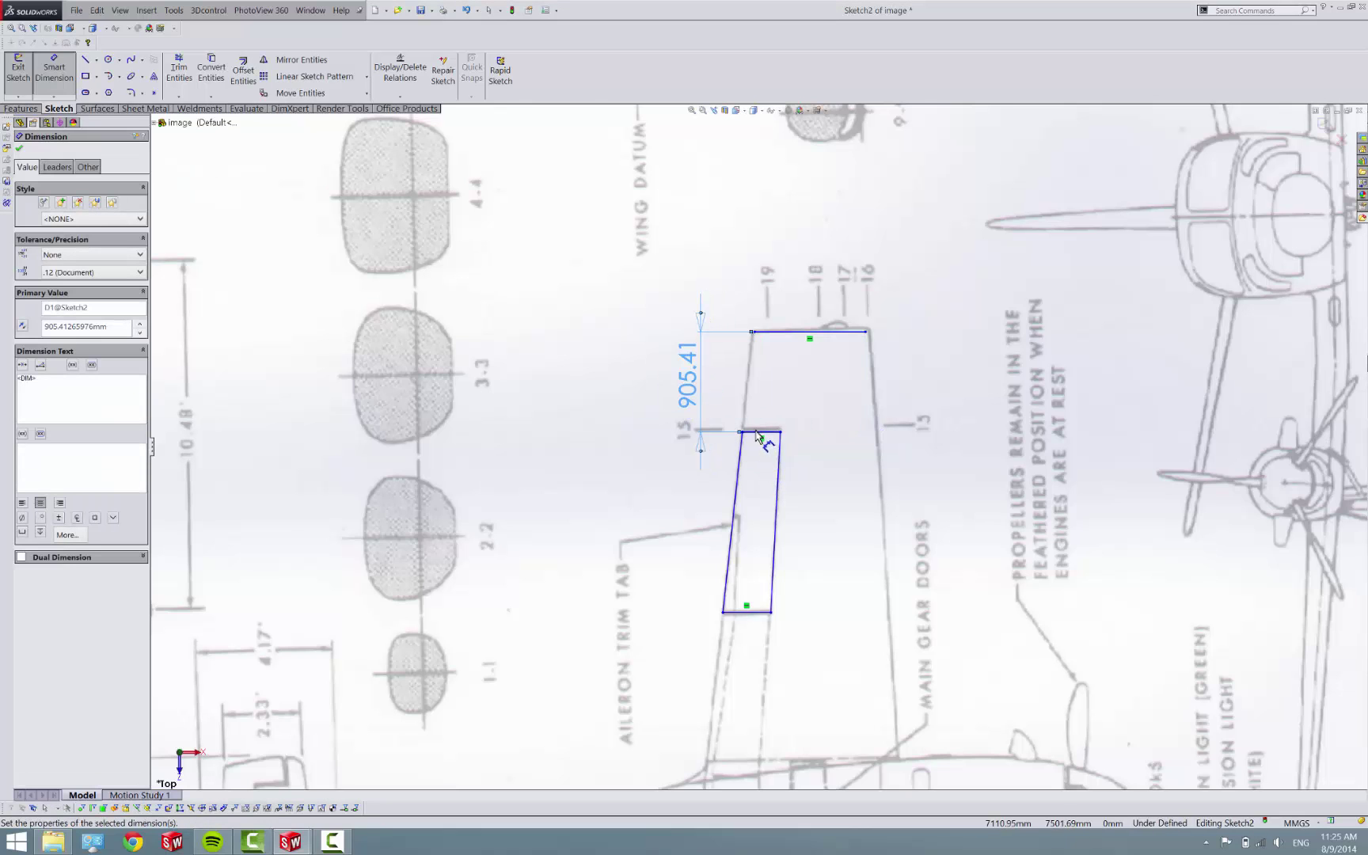
- Add the 1633.72 height, 344.25 and 433.91 widths, then return to the left wing tip part
left_click(756, 432)
left_click(743, 611)
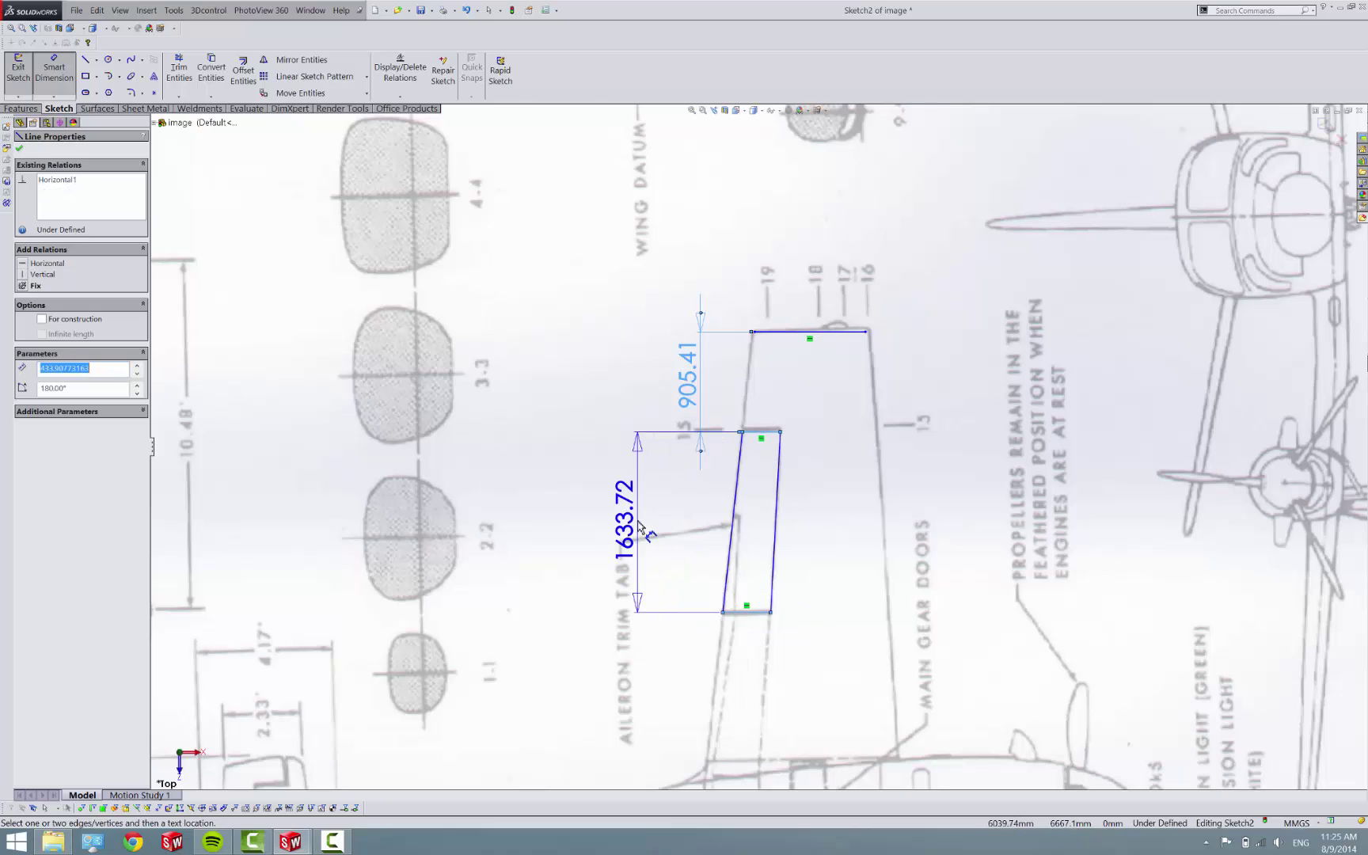
left_click(639, 528)
key("Return")
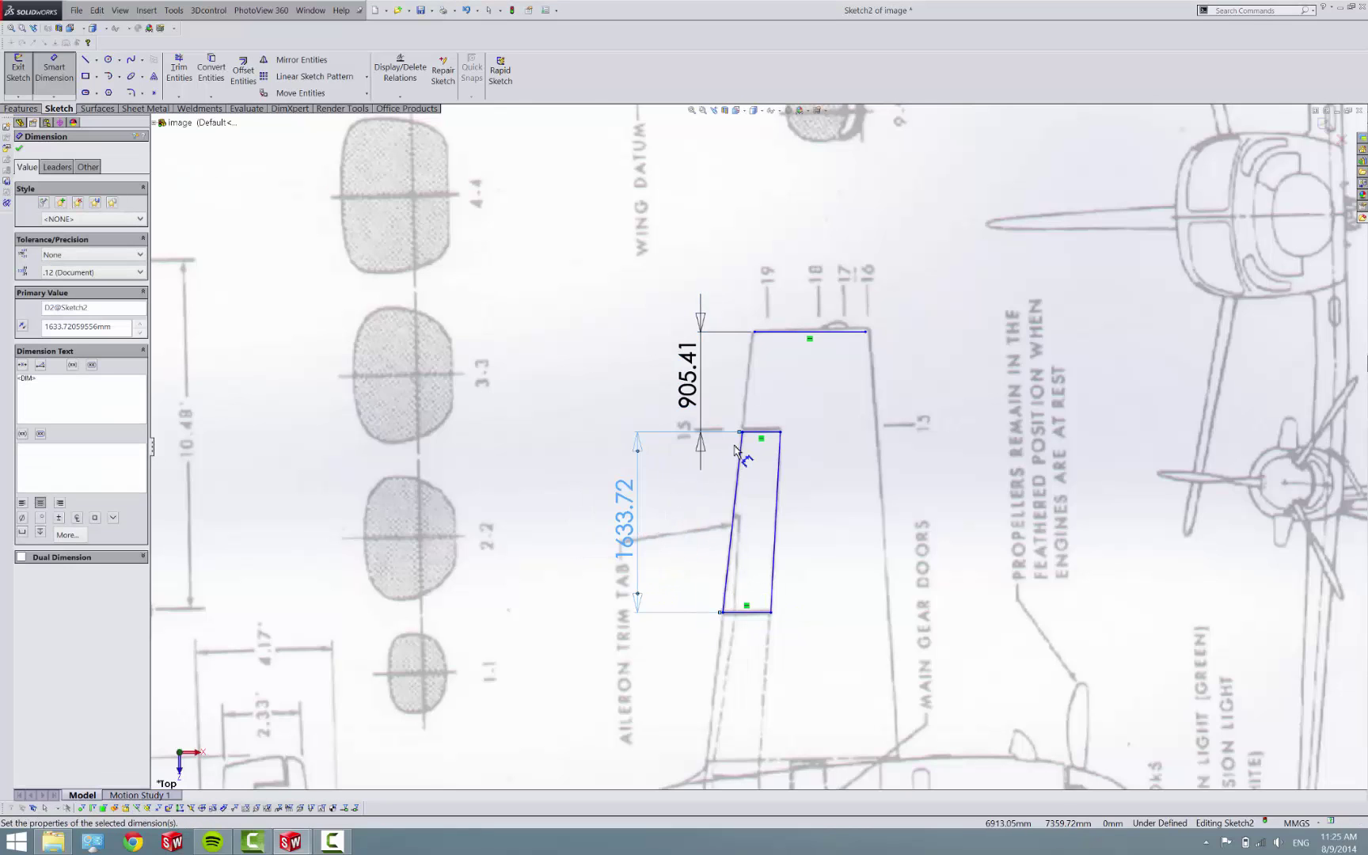
left_click(765, 432)
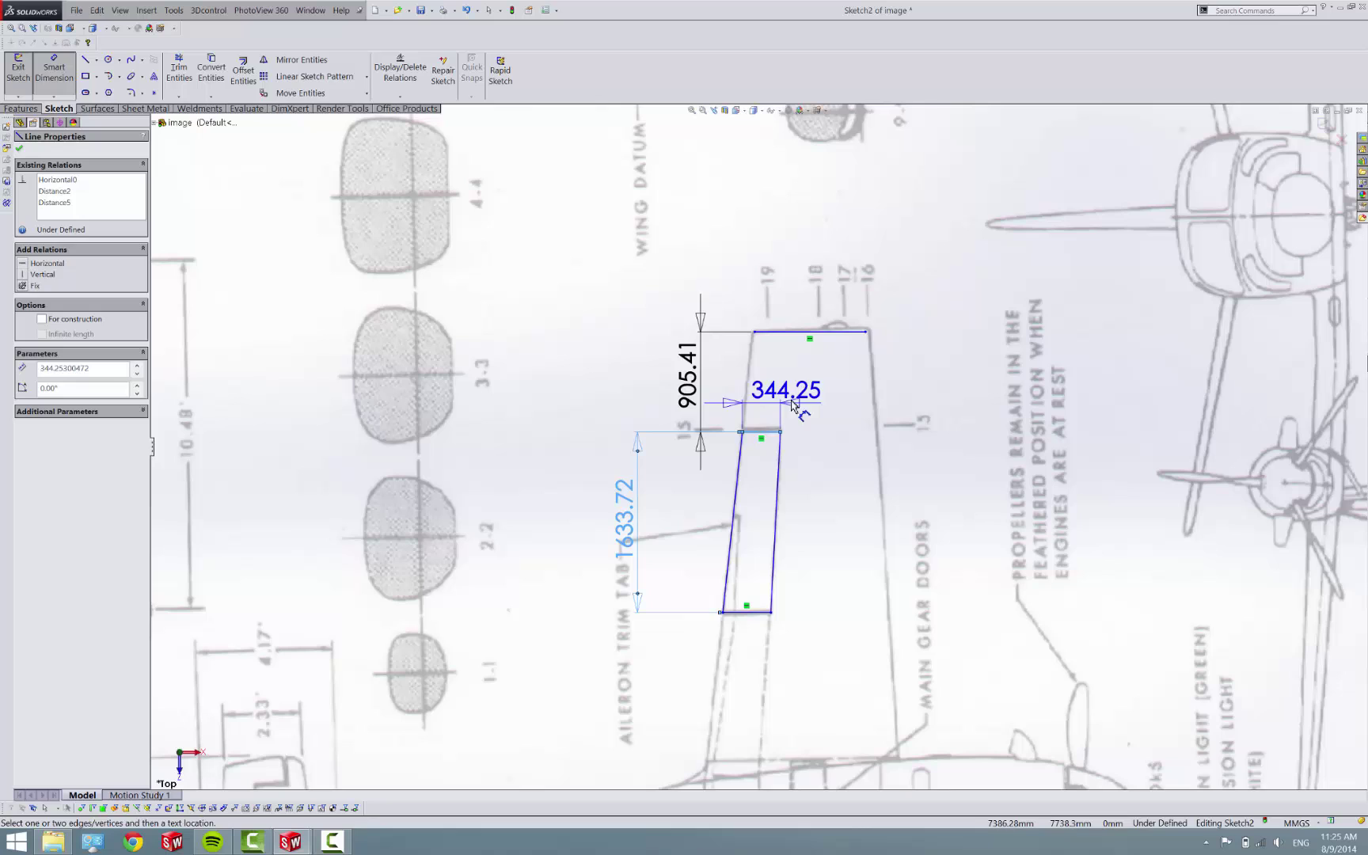
left_click(867, 379)
key("Return")
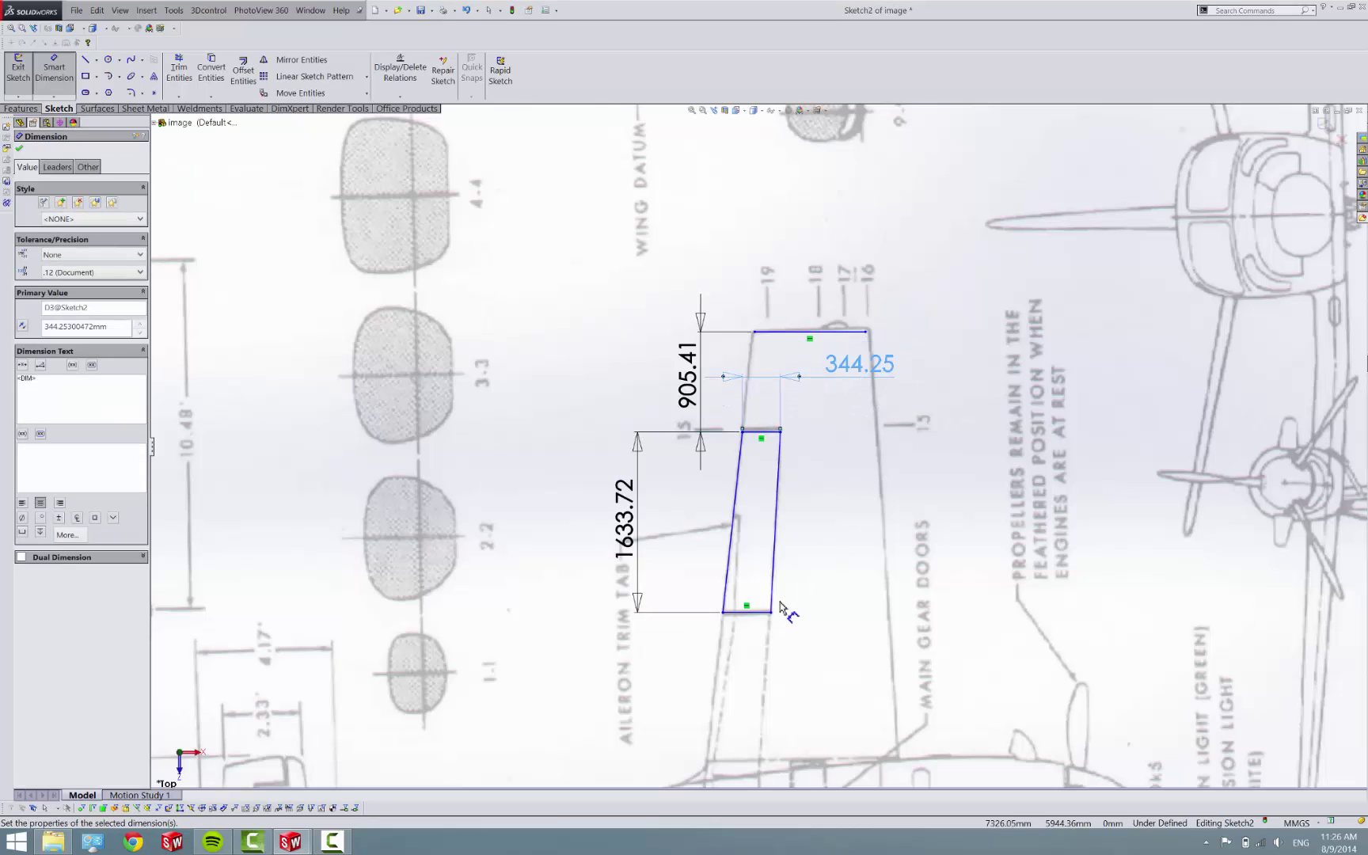
key("Escape")
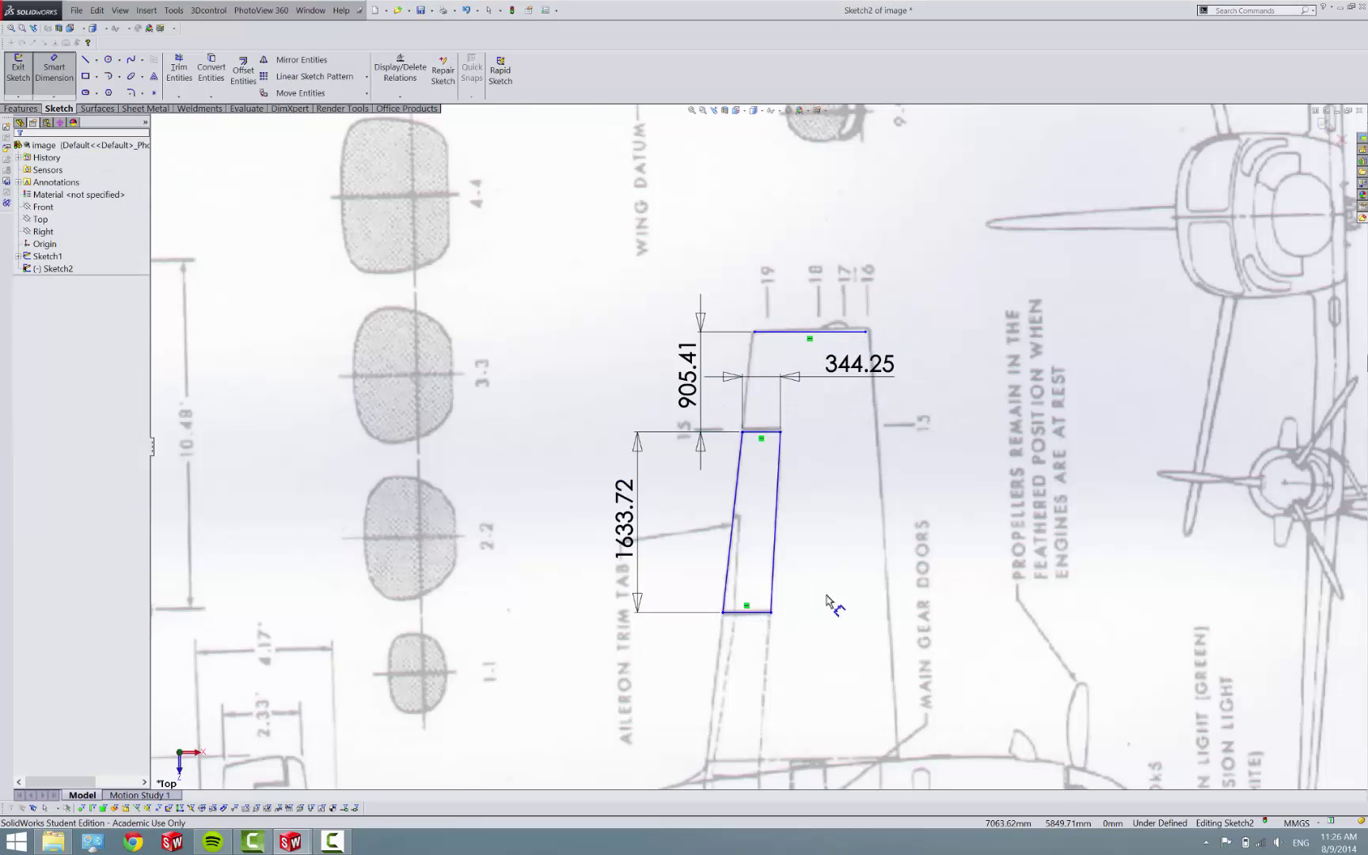
left_click(749, 612)
left_click(887, 631)
key("Return")
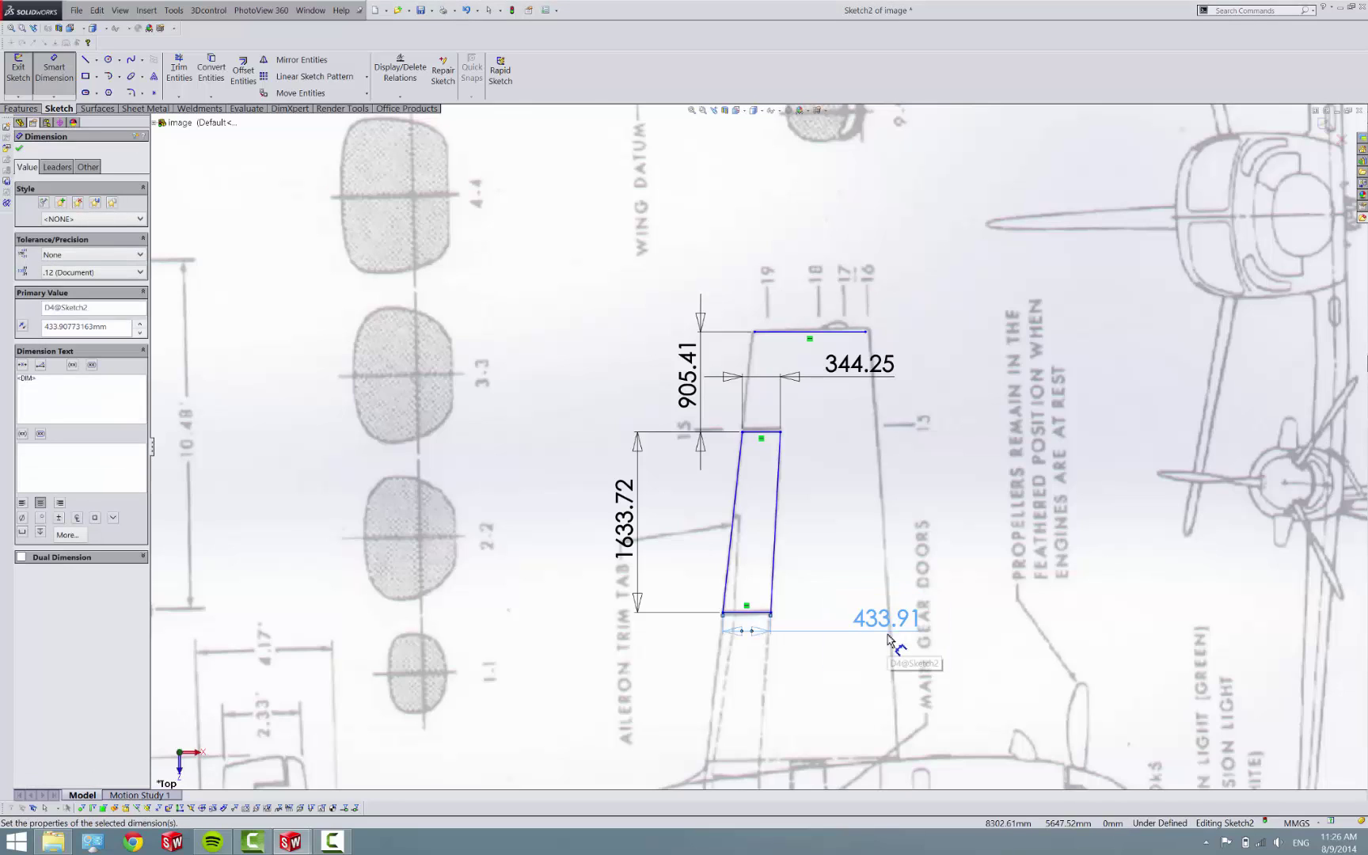
mouse_move(307, 848)
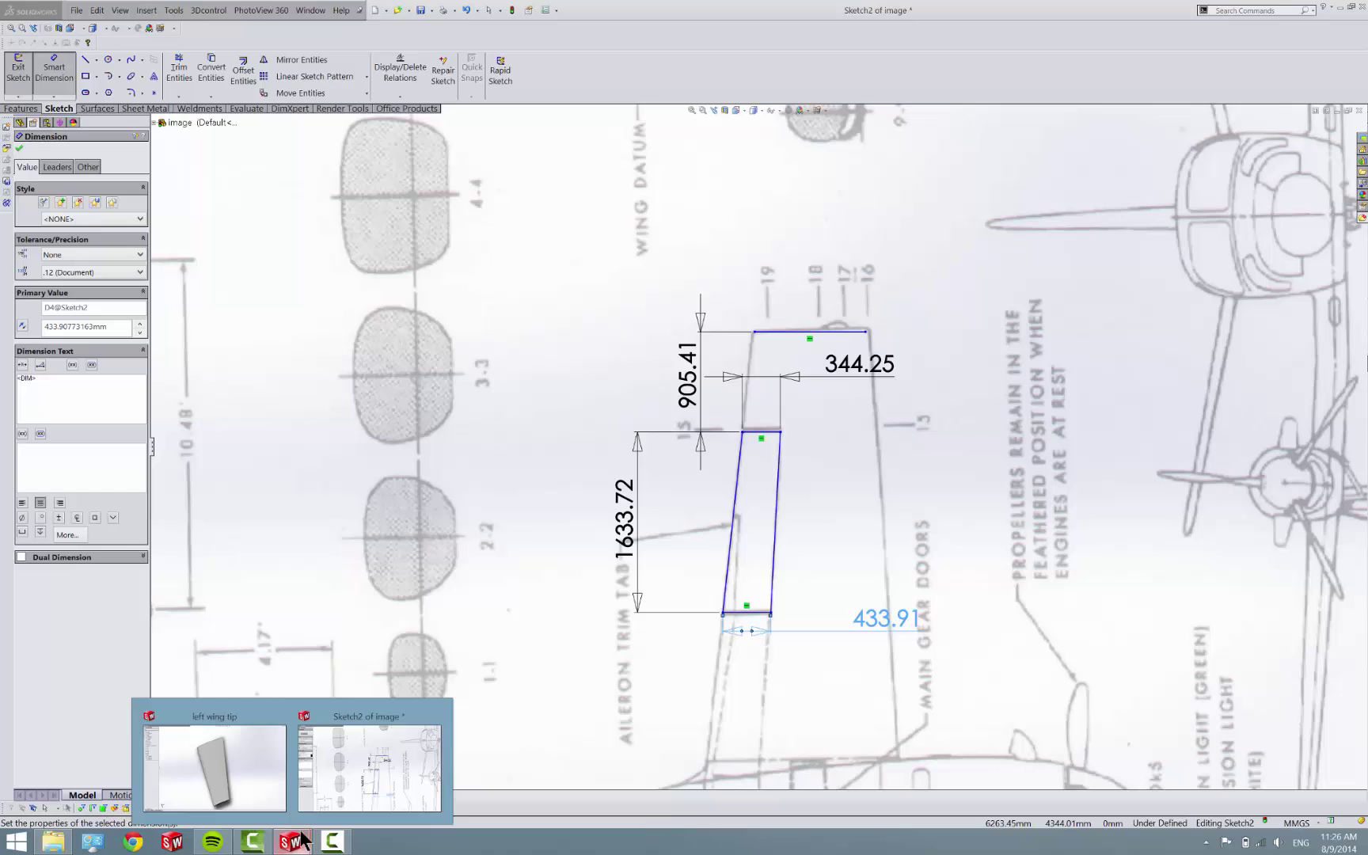
left_click(274, 775)
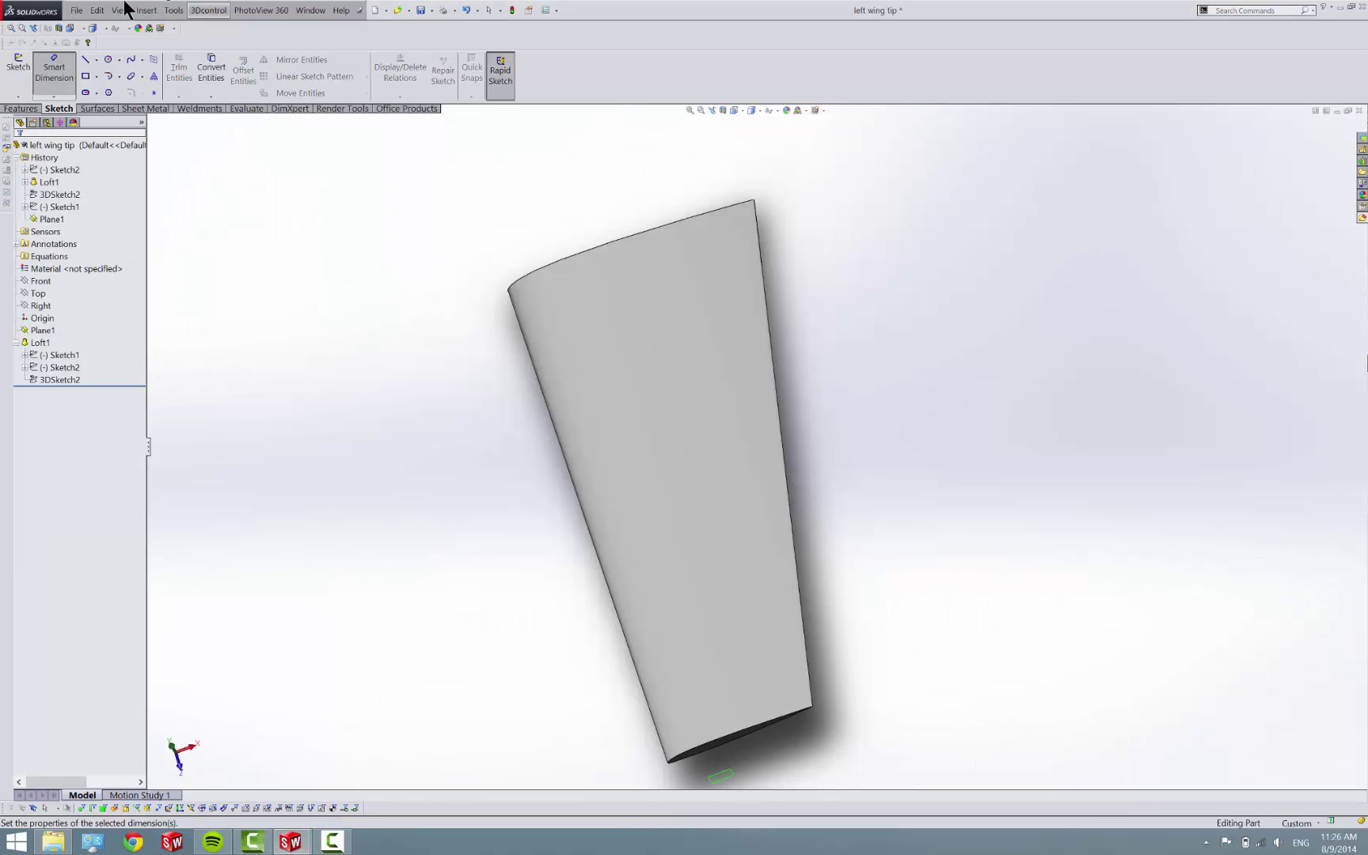
- Check the Front, Top and Right planes on the left wing tip, then clear the selection
left_click(26, 110)
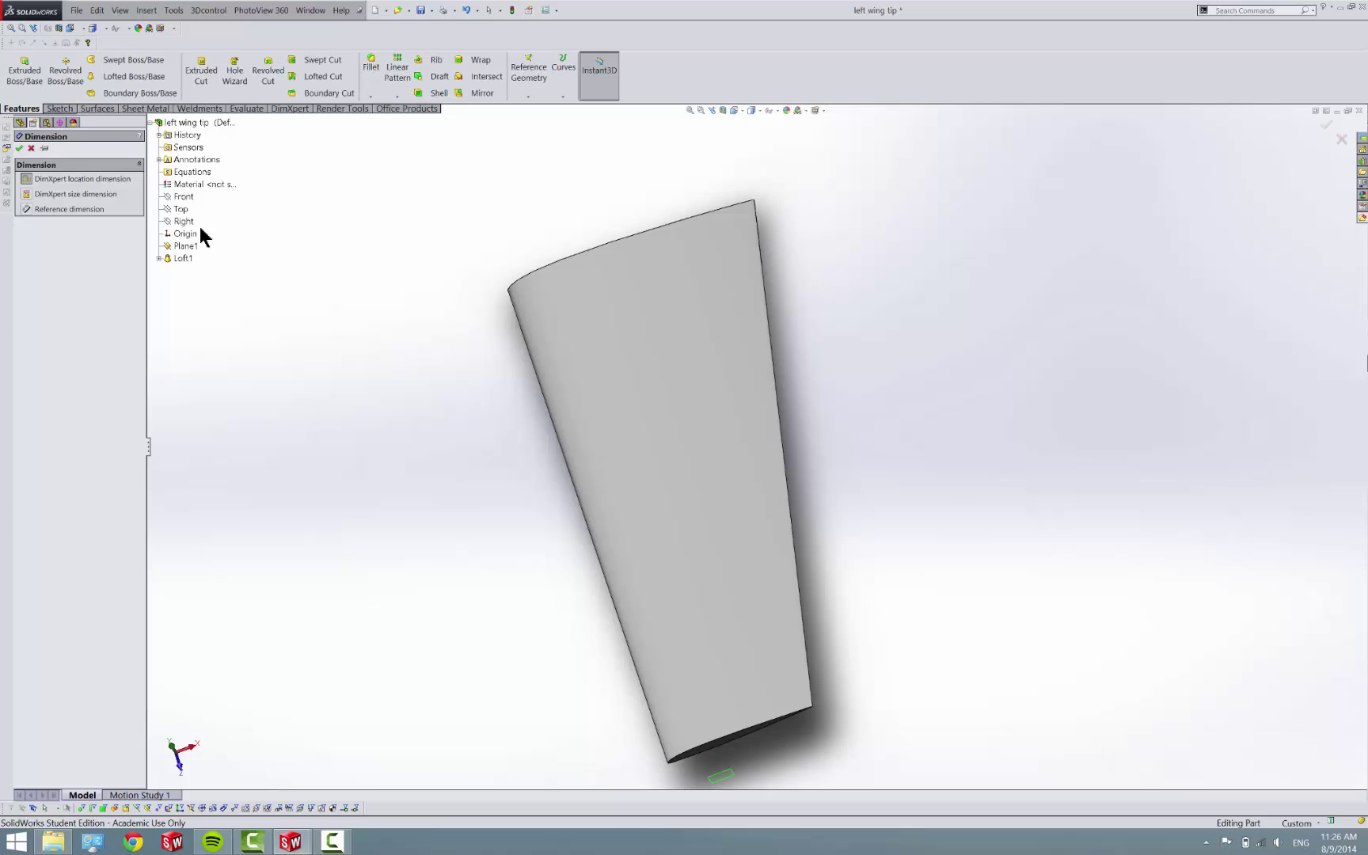
left_click(42, 279)
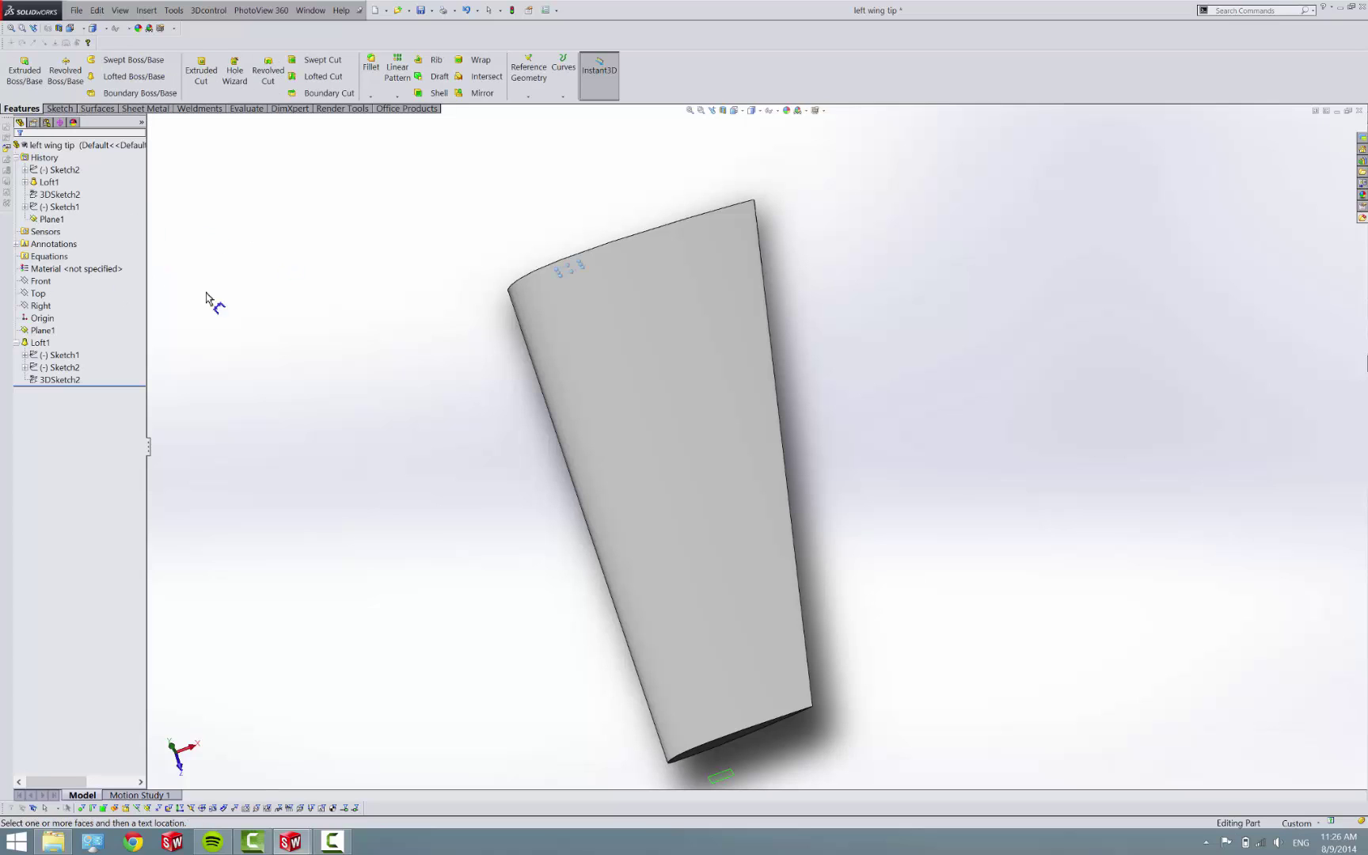
key("z")
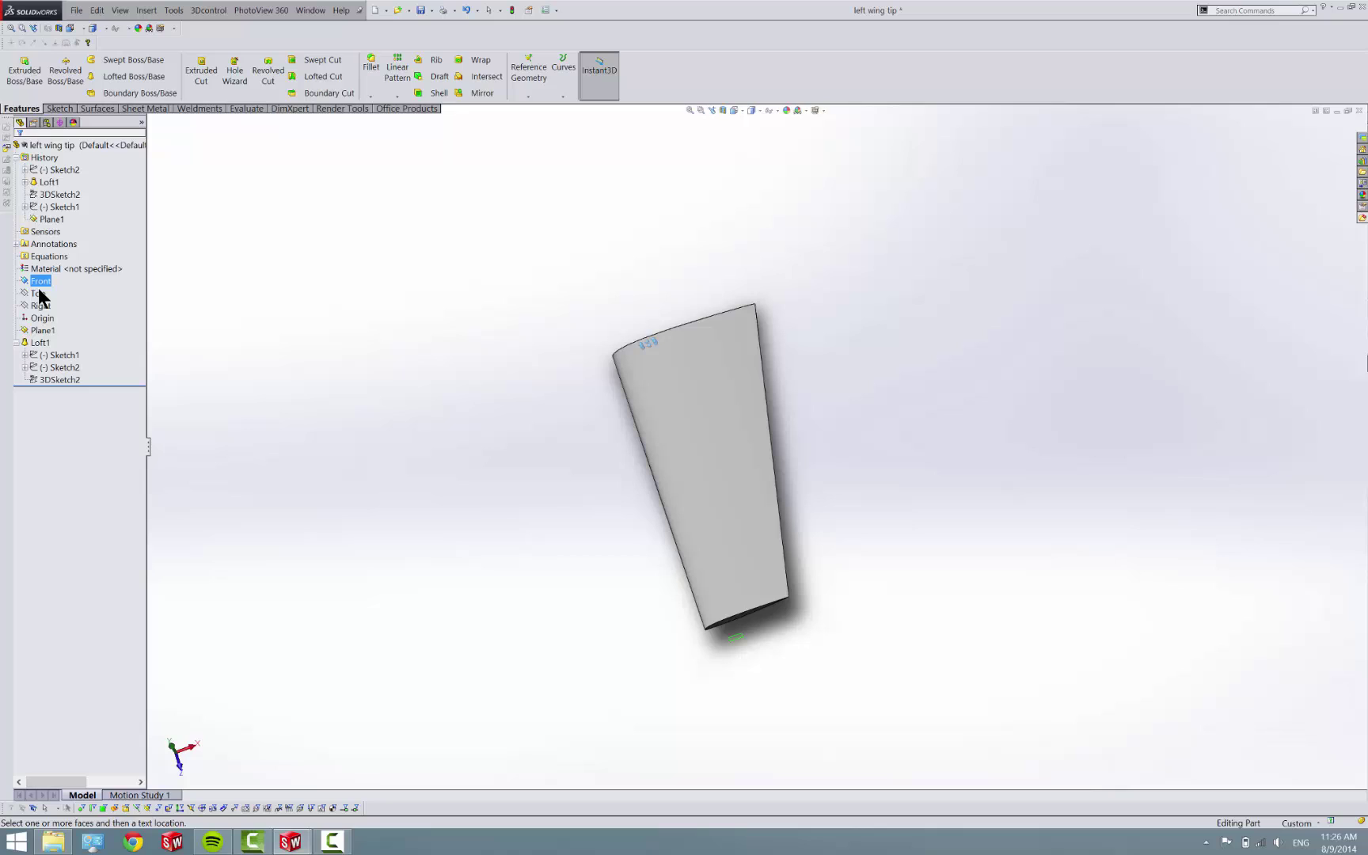
left_click(39, 292)
left_click(41, 305)
left_click(460, 139)
- Create Plane2 offset 500 mm from the Top plane with the direction flipped
left_click(532, 74)
left_click(542, 113)
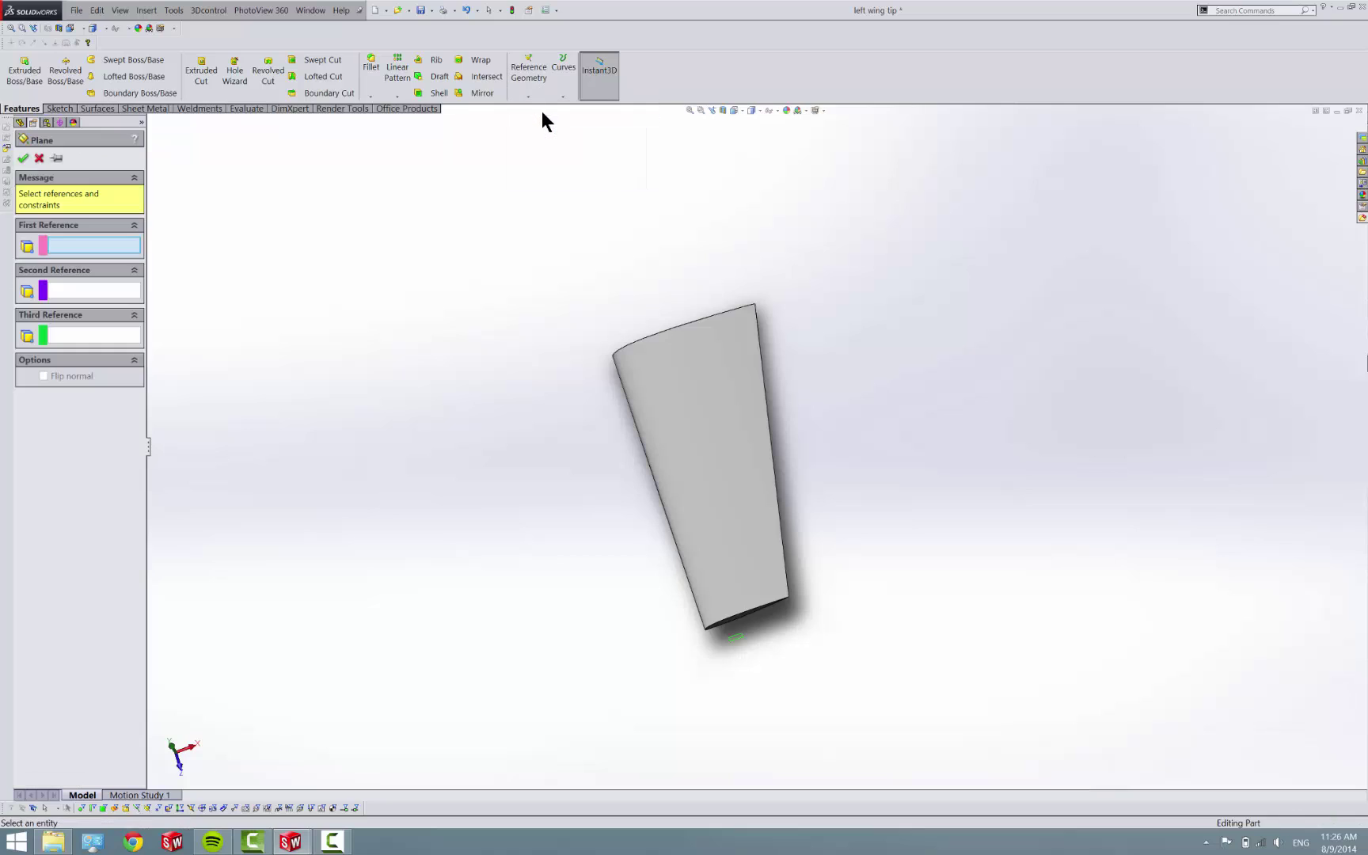
left_click(198, 123)
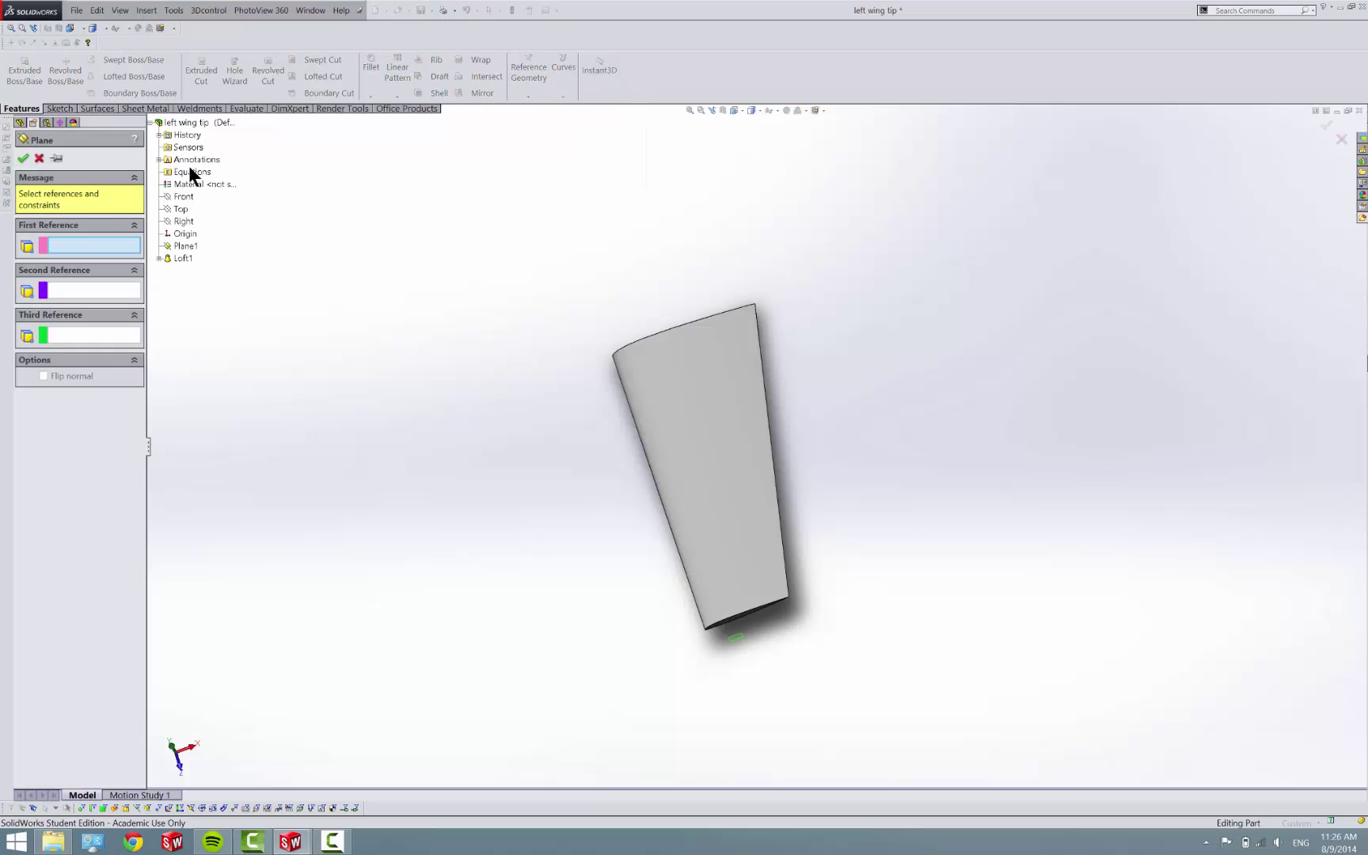
left_click(182, 211)
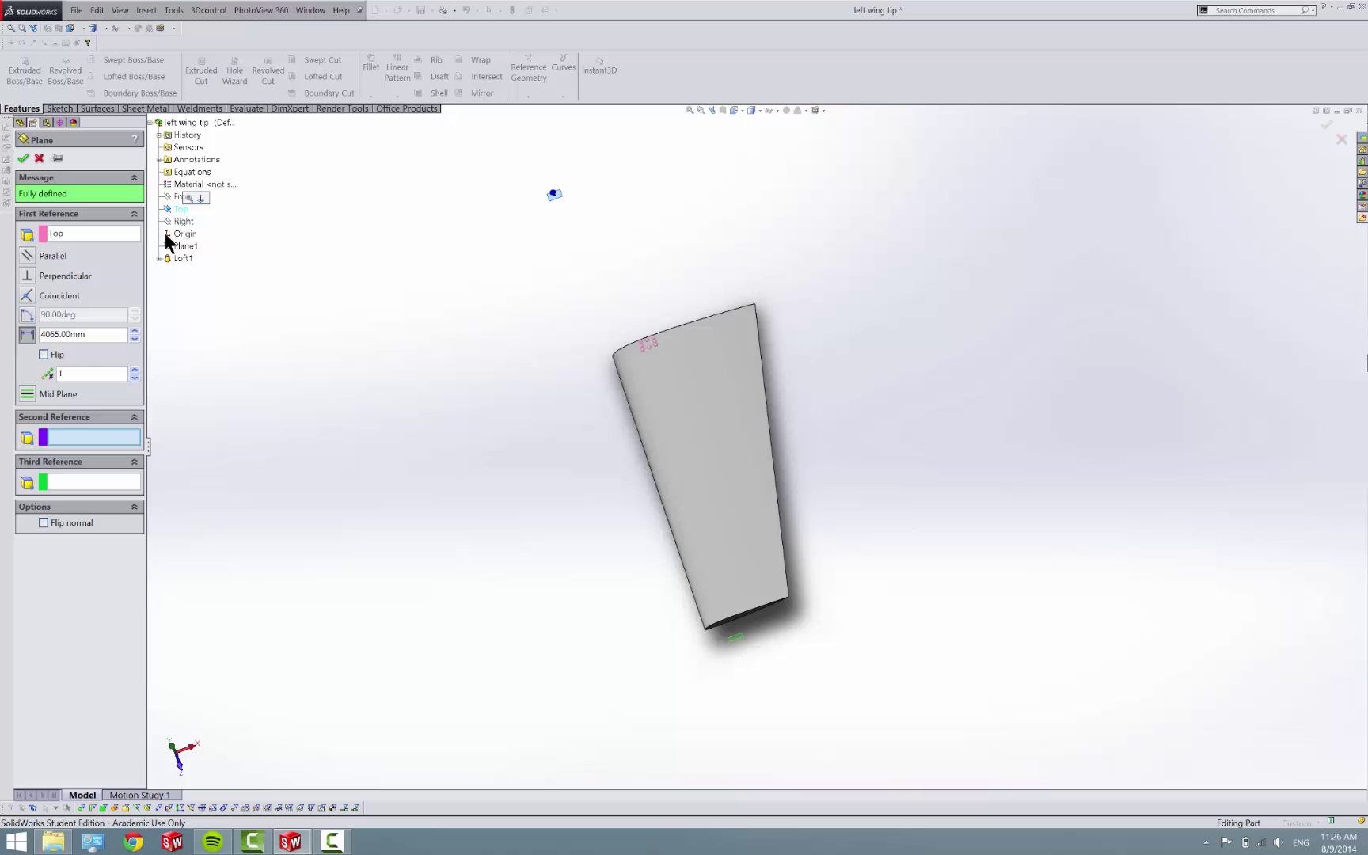
left_click(44, 355)
left_click(108, 334)
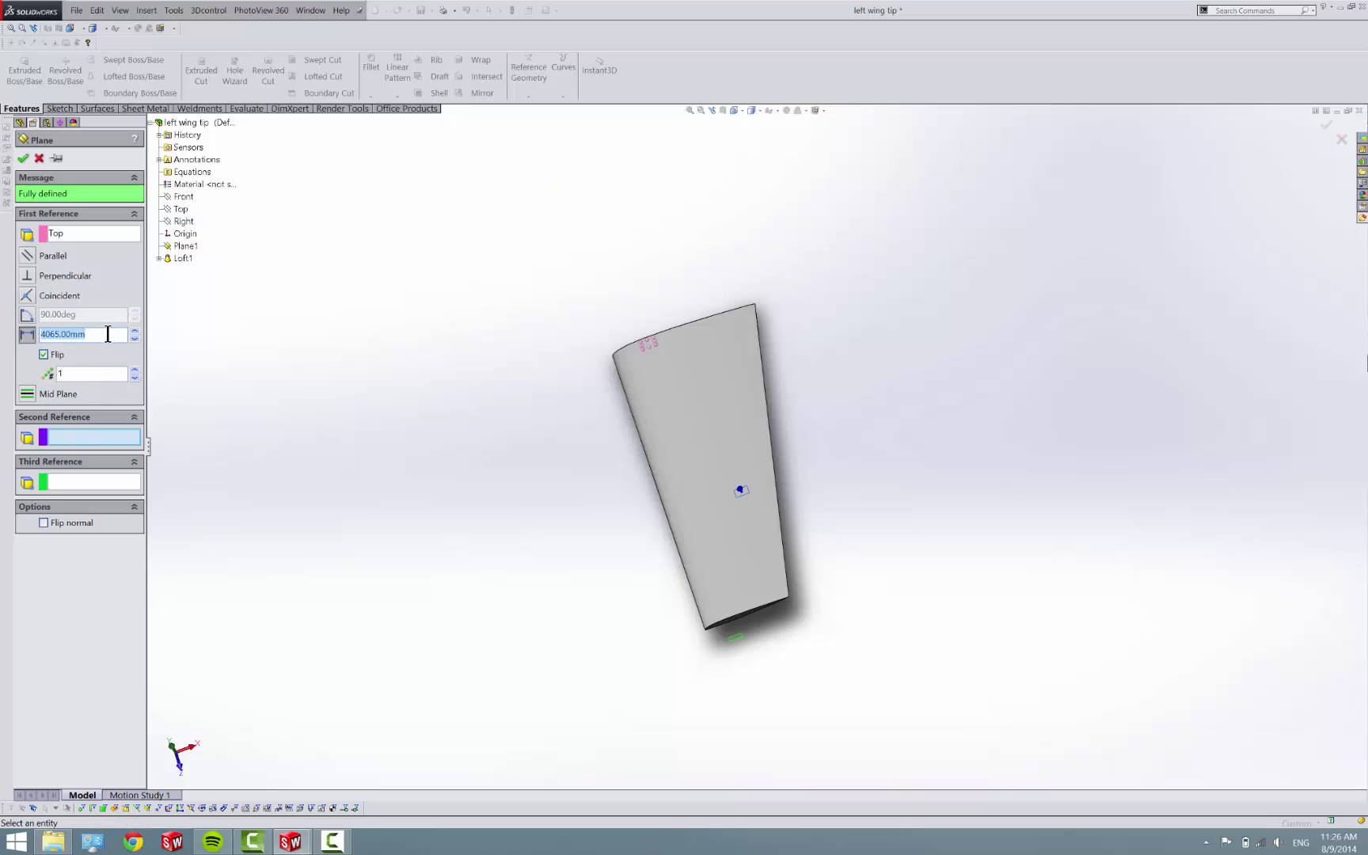
type("500")
key("Return")
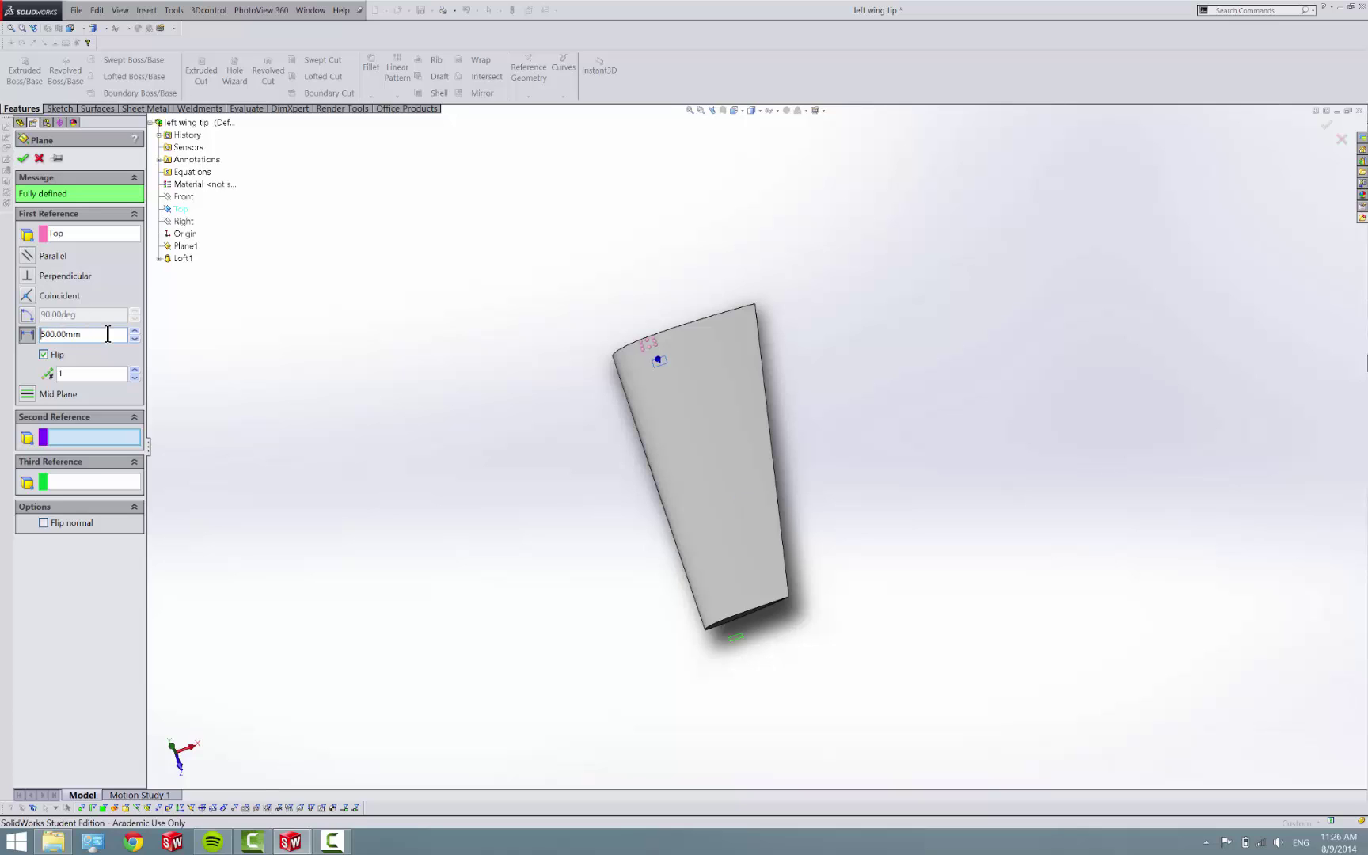
left_click(22, 160)
middle_click_drag(659, 467, 488, 481)
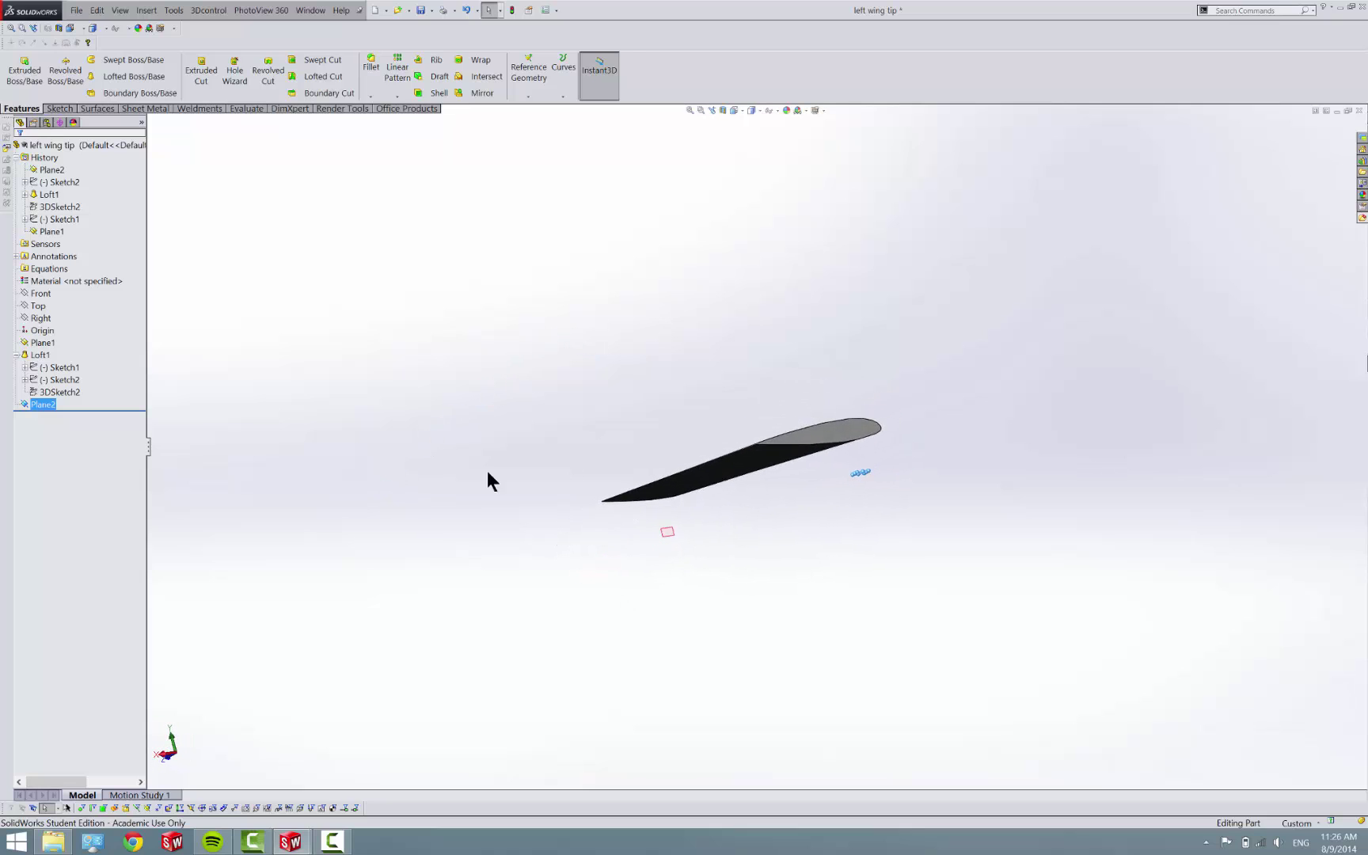
- Start Sketch3 on Plane2 and view it normal to the sketch plane
scroll(808, 476, "down", 4)
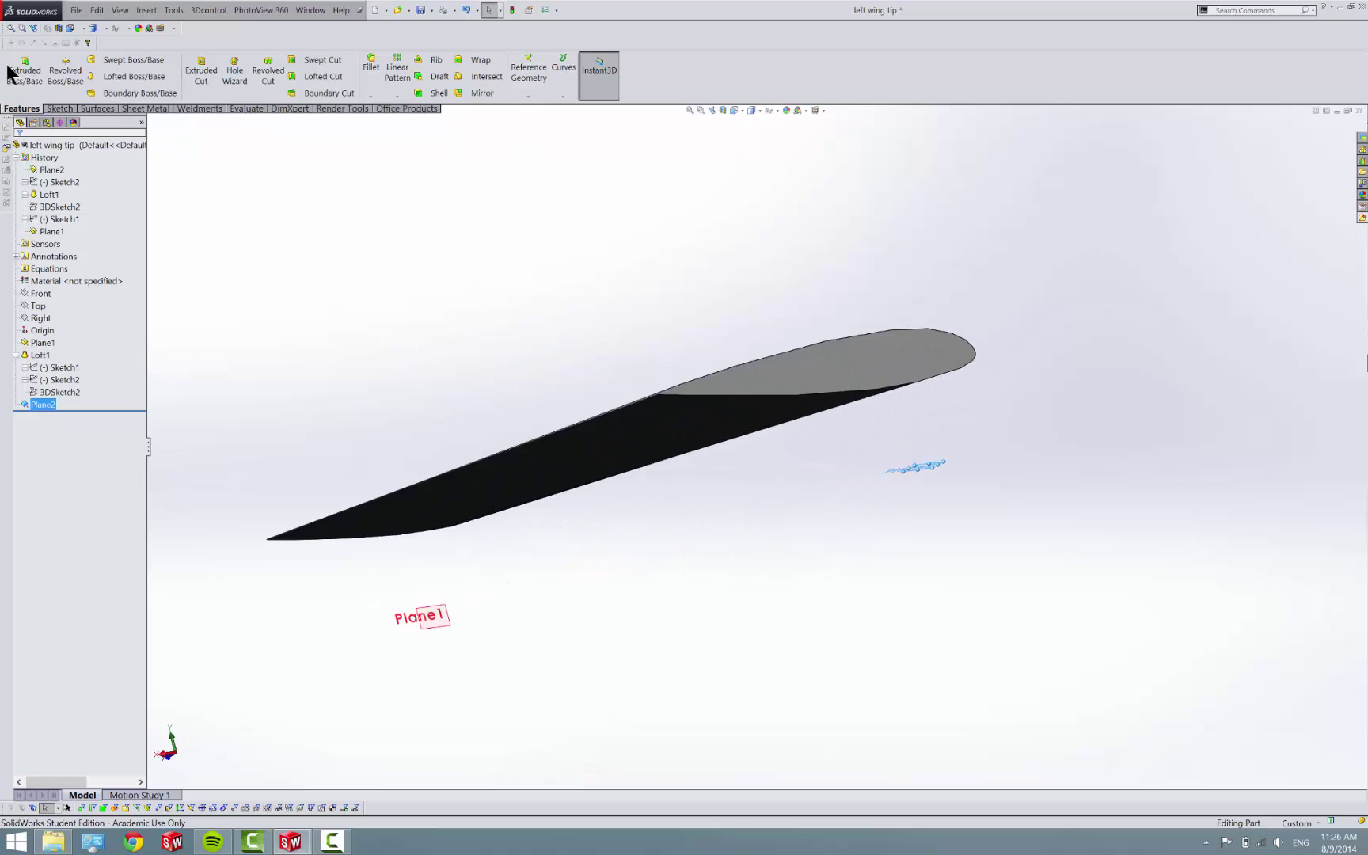
left_click(59, 108)
left_click(18, 67)
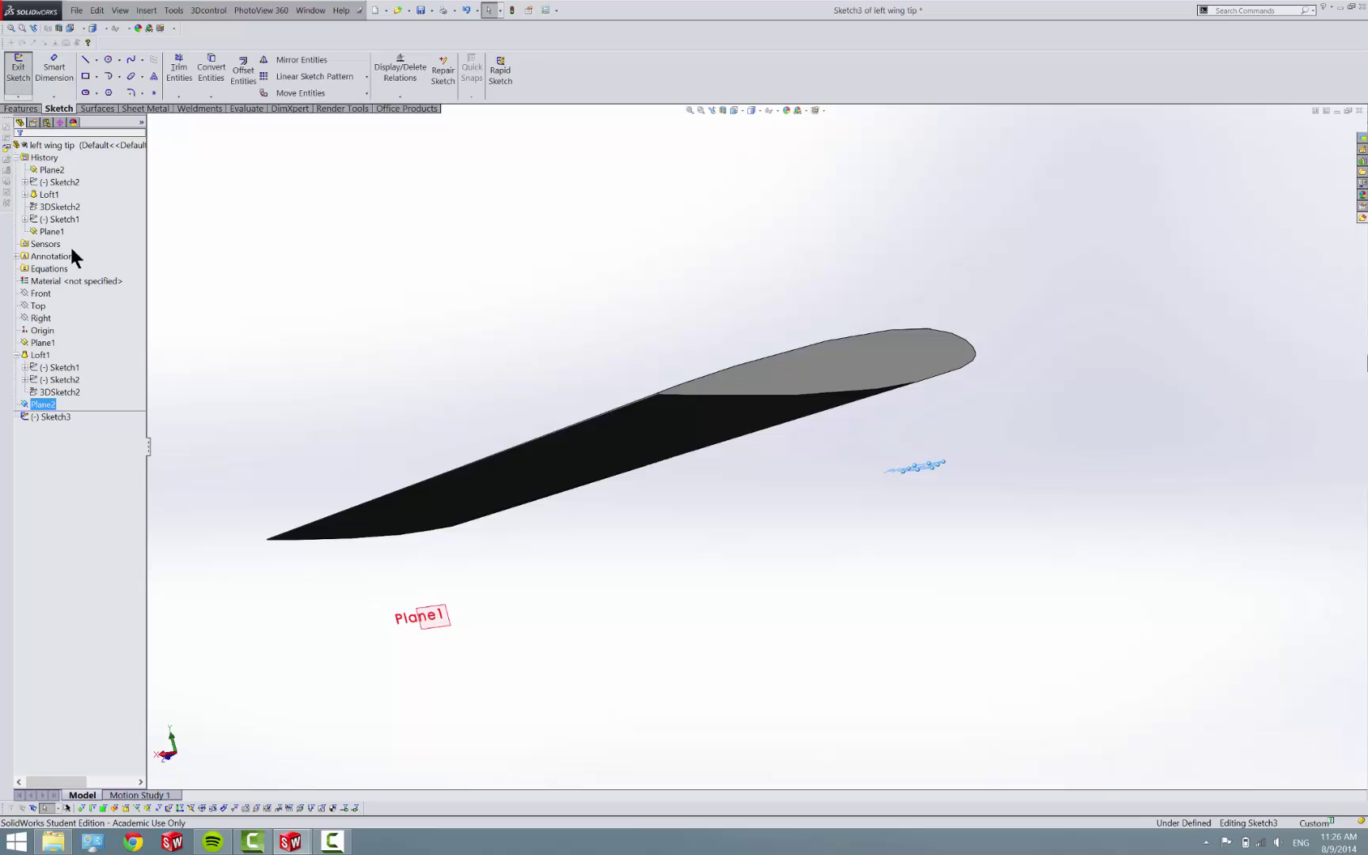
right_click(52, 413)
left_click(70, 401)
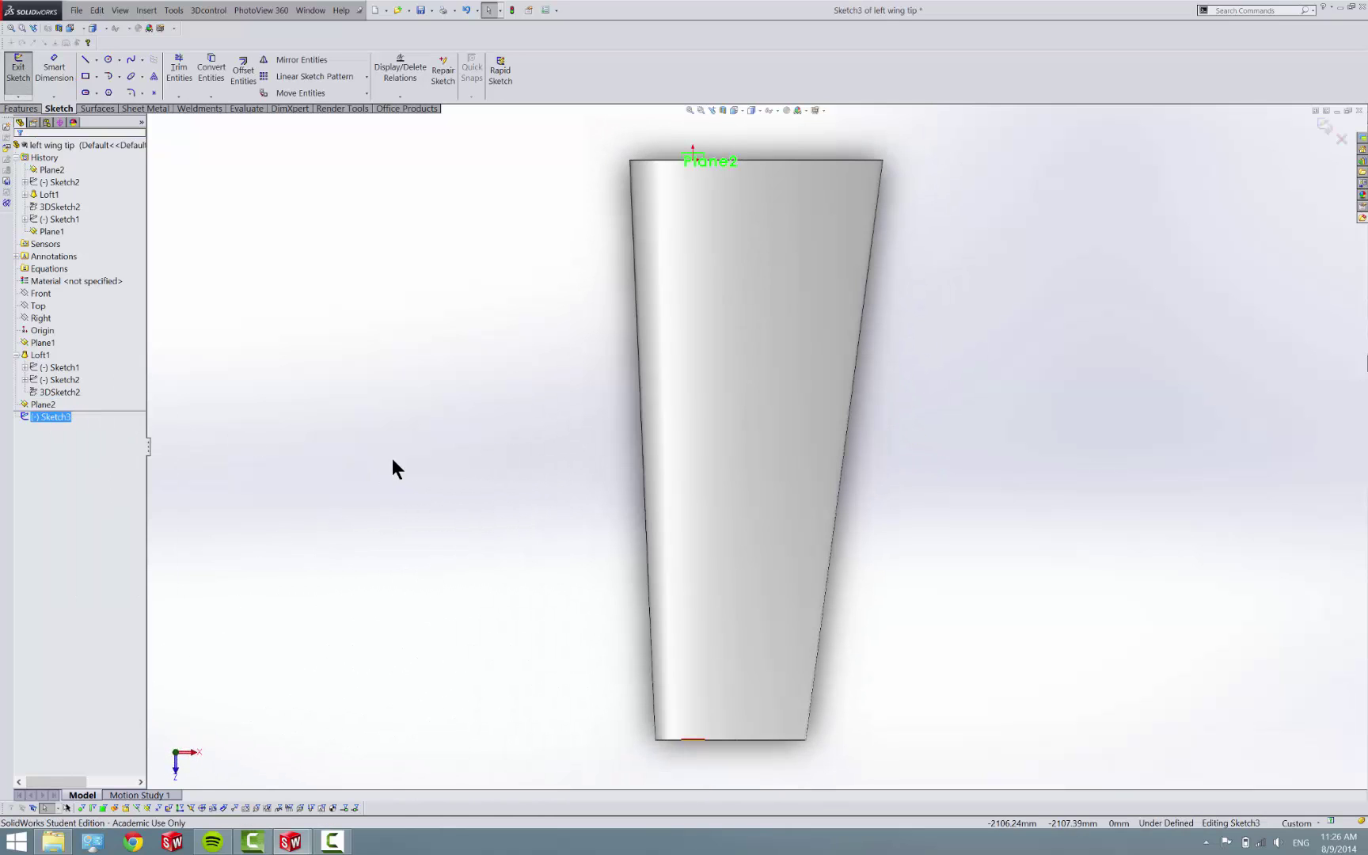
- Draw the outline's lines up the wing's edge, closing at the bottom line's endpoint
left_click(85, 59)
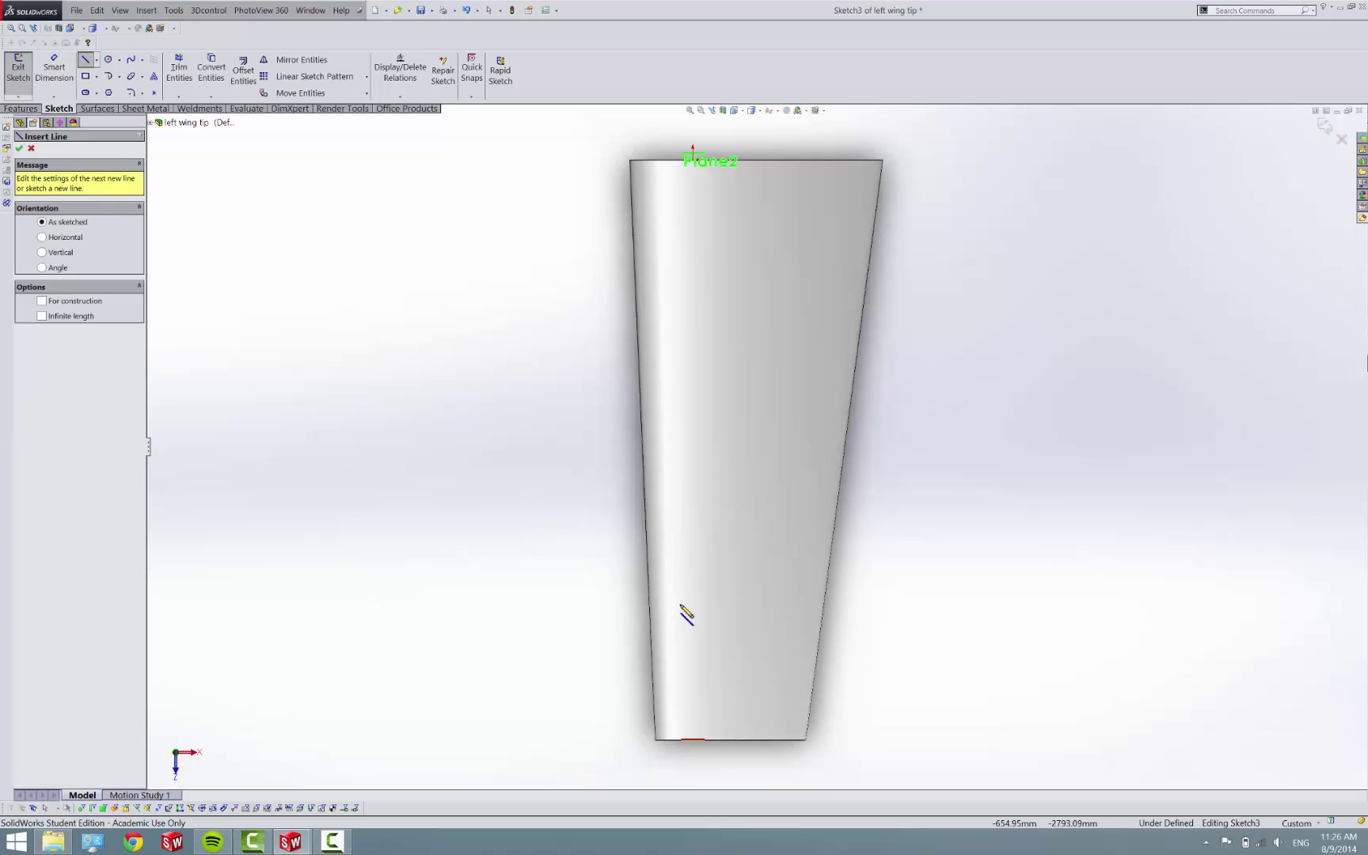
left_click(811, 686)
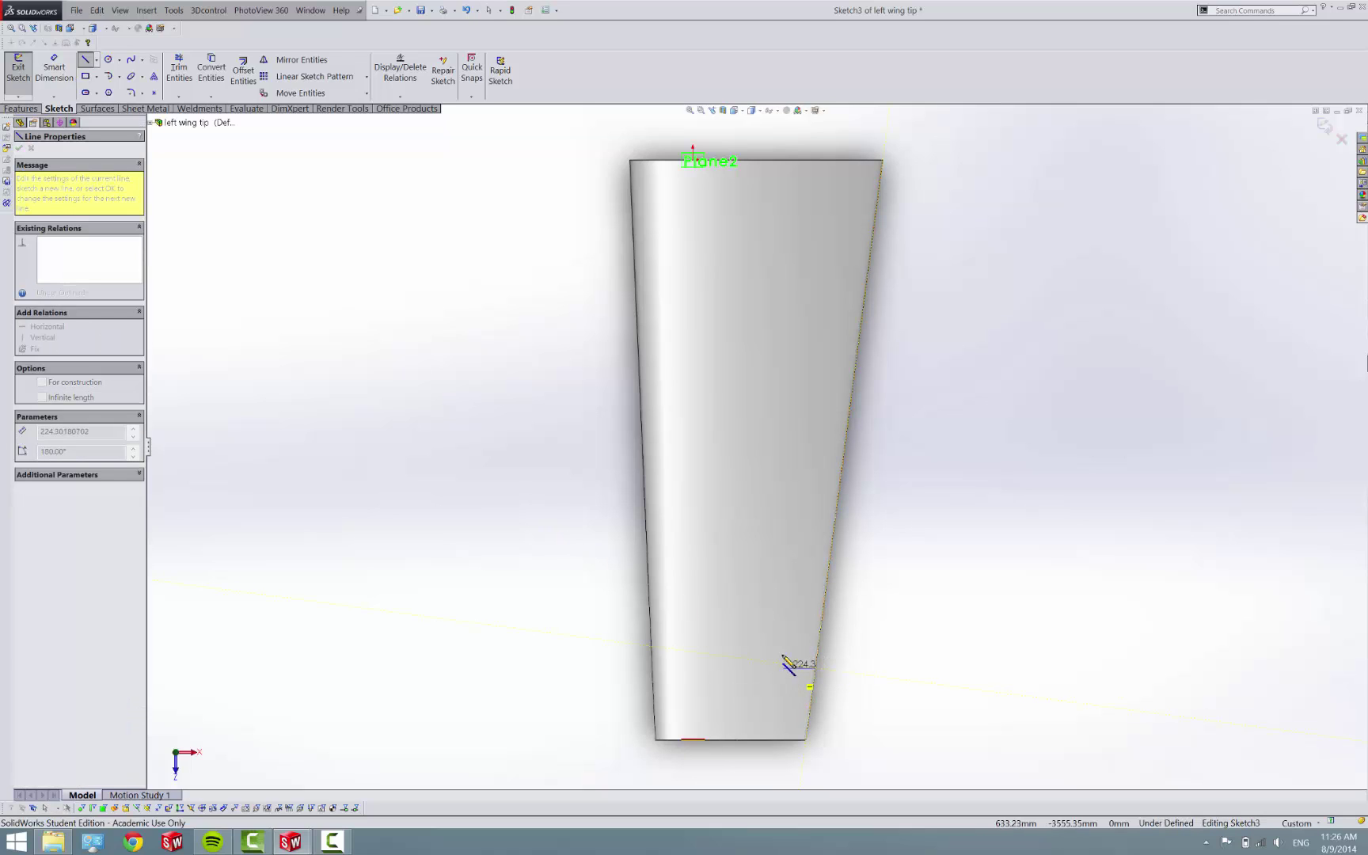
left_click(824, 420)
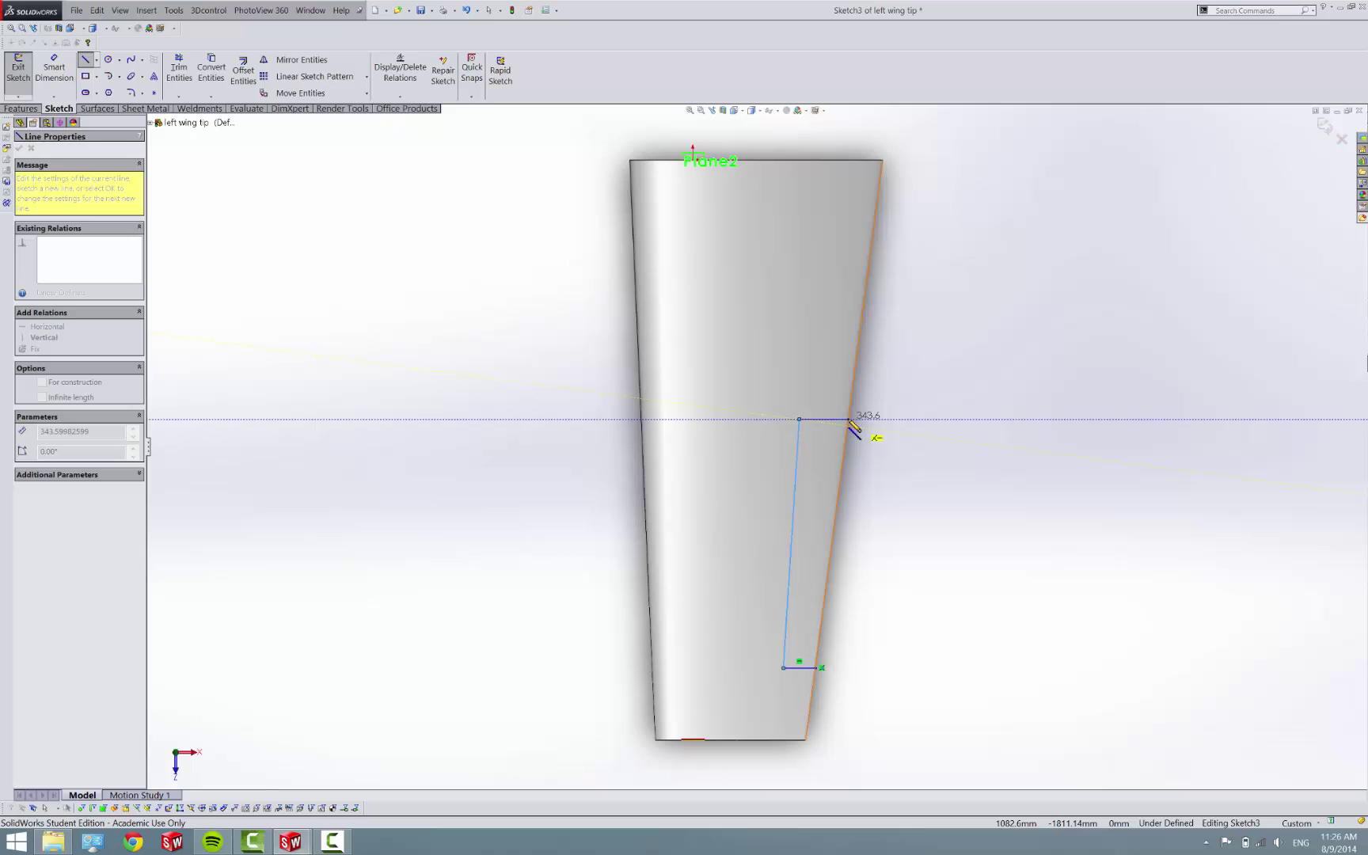
left_click(850, 419)
left_click(822, 669)
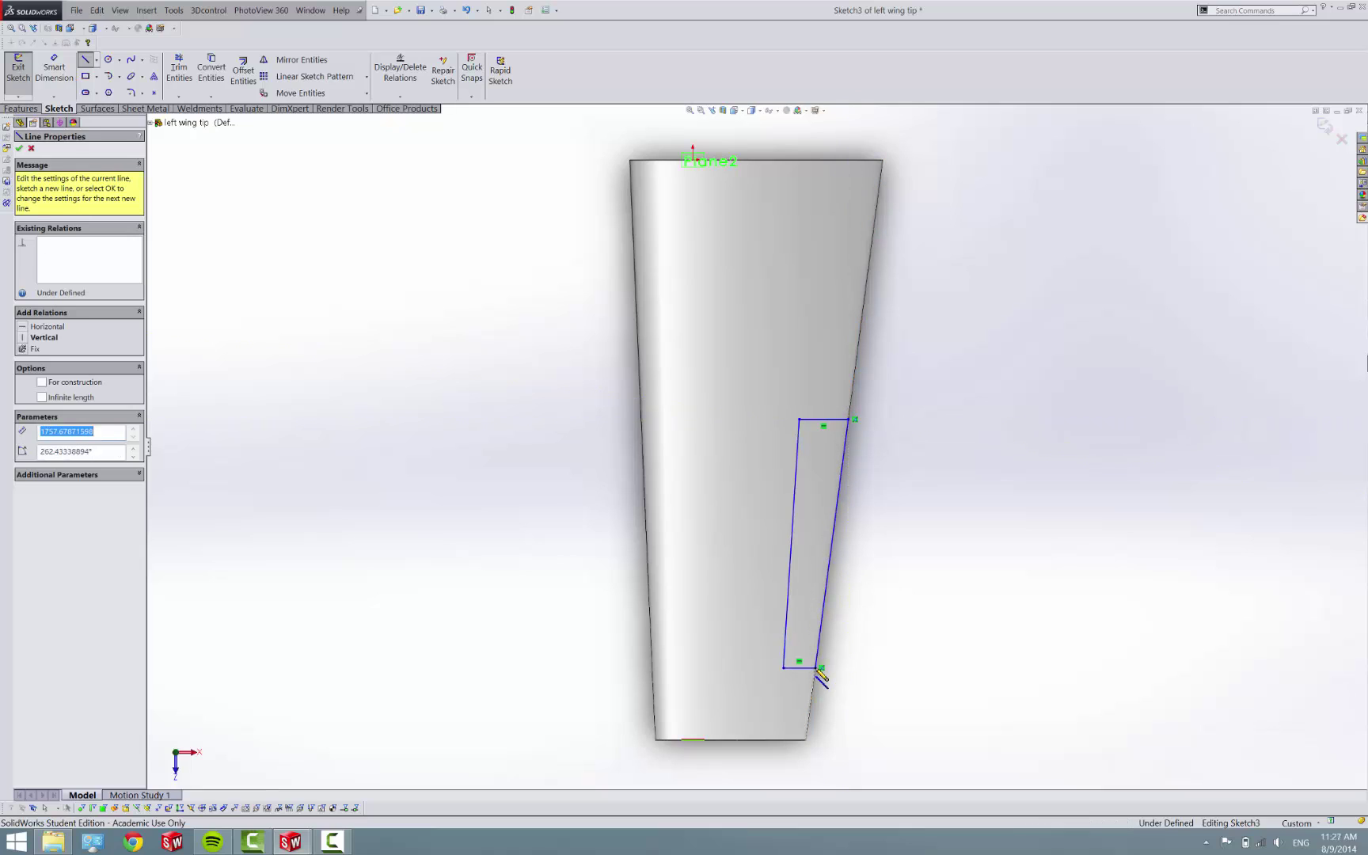
- Dimension the outline's bottom line 905 above the wing's bottom edge
key("Escape")
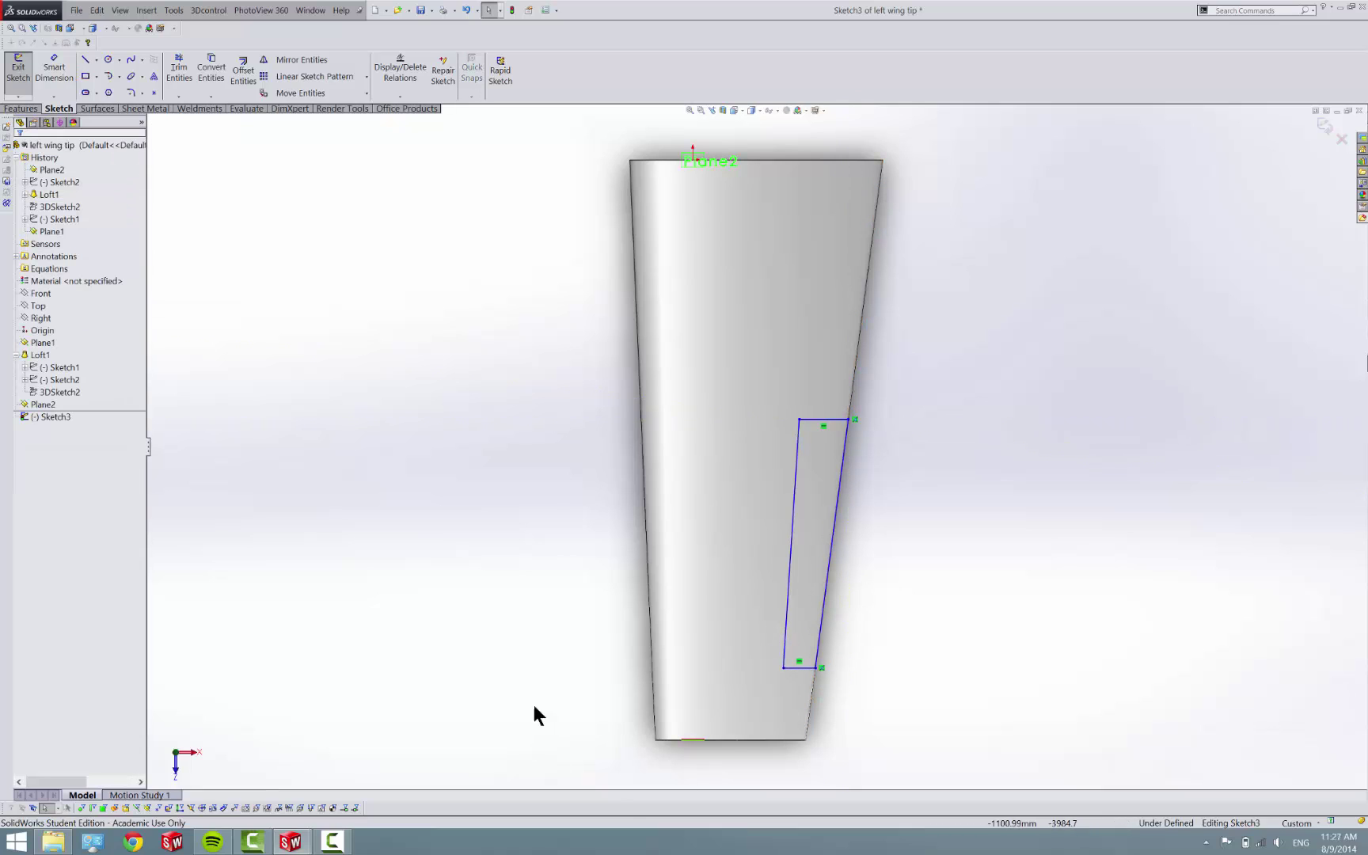
key("d")
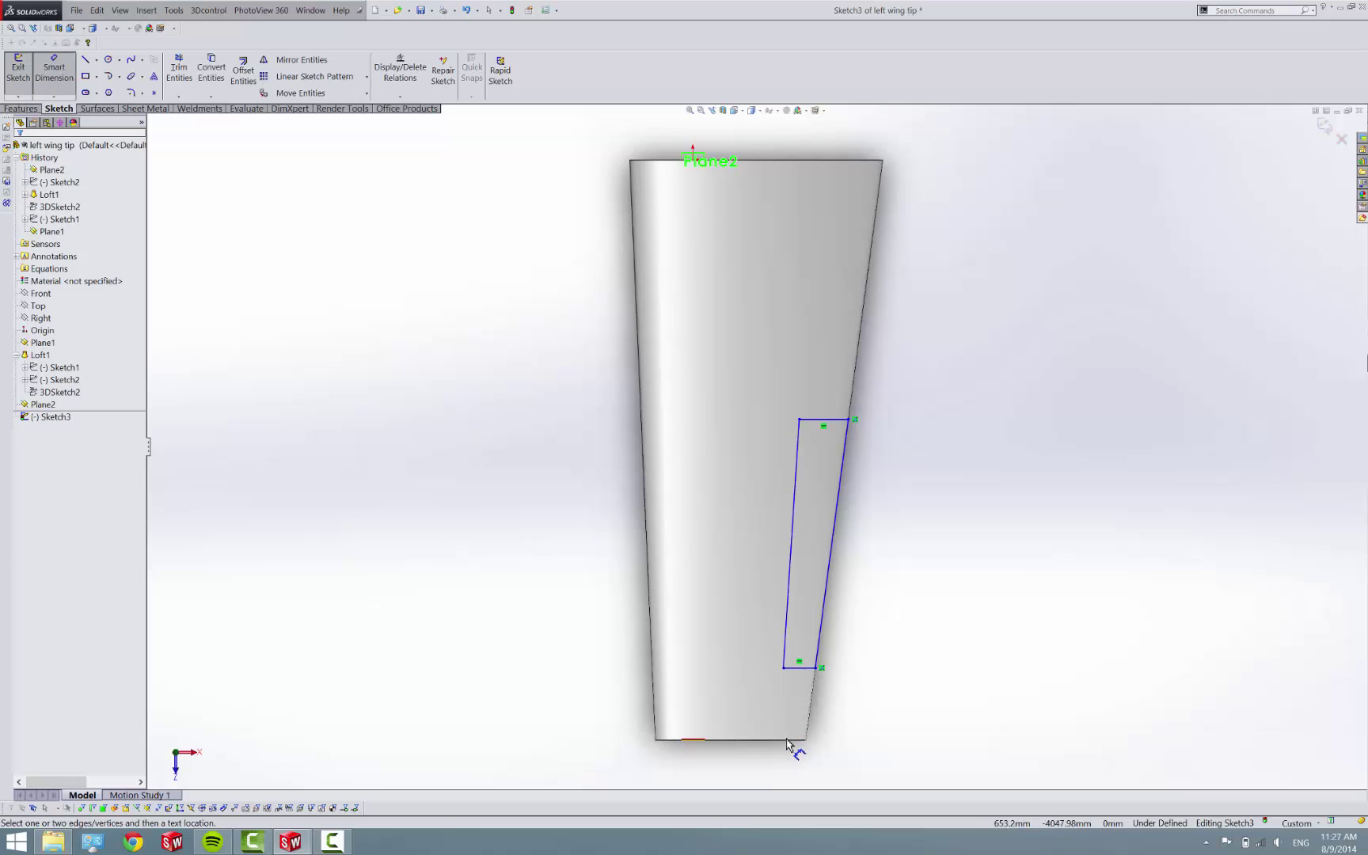
left_click(786, 741)
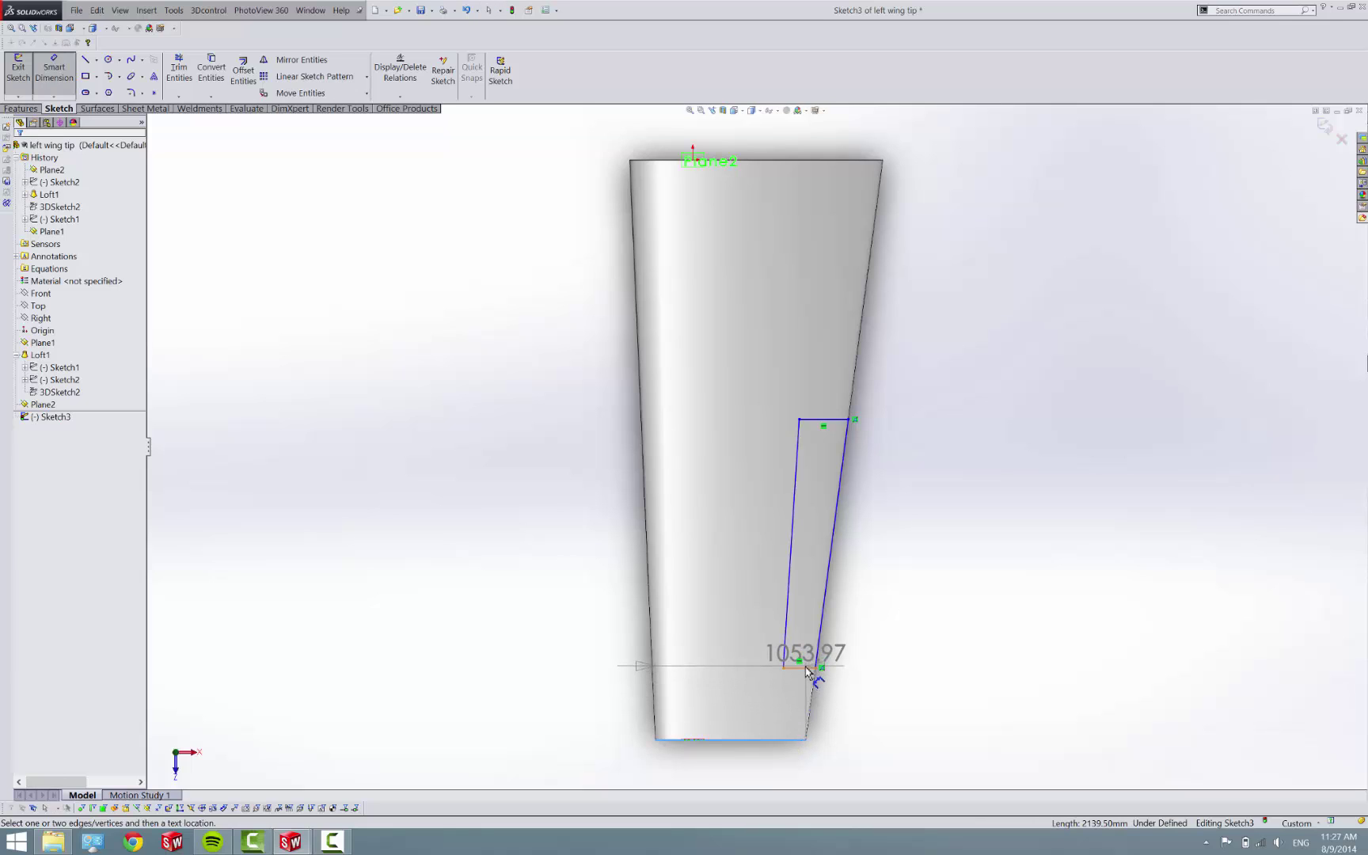
left_click(806, 668)
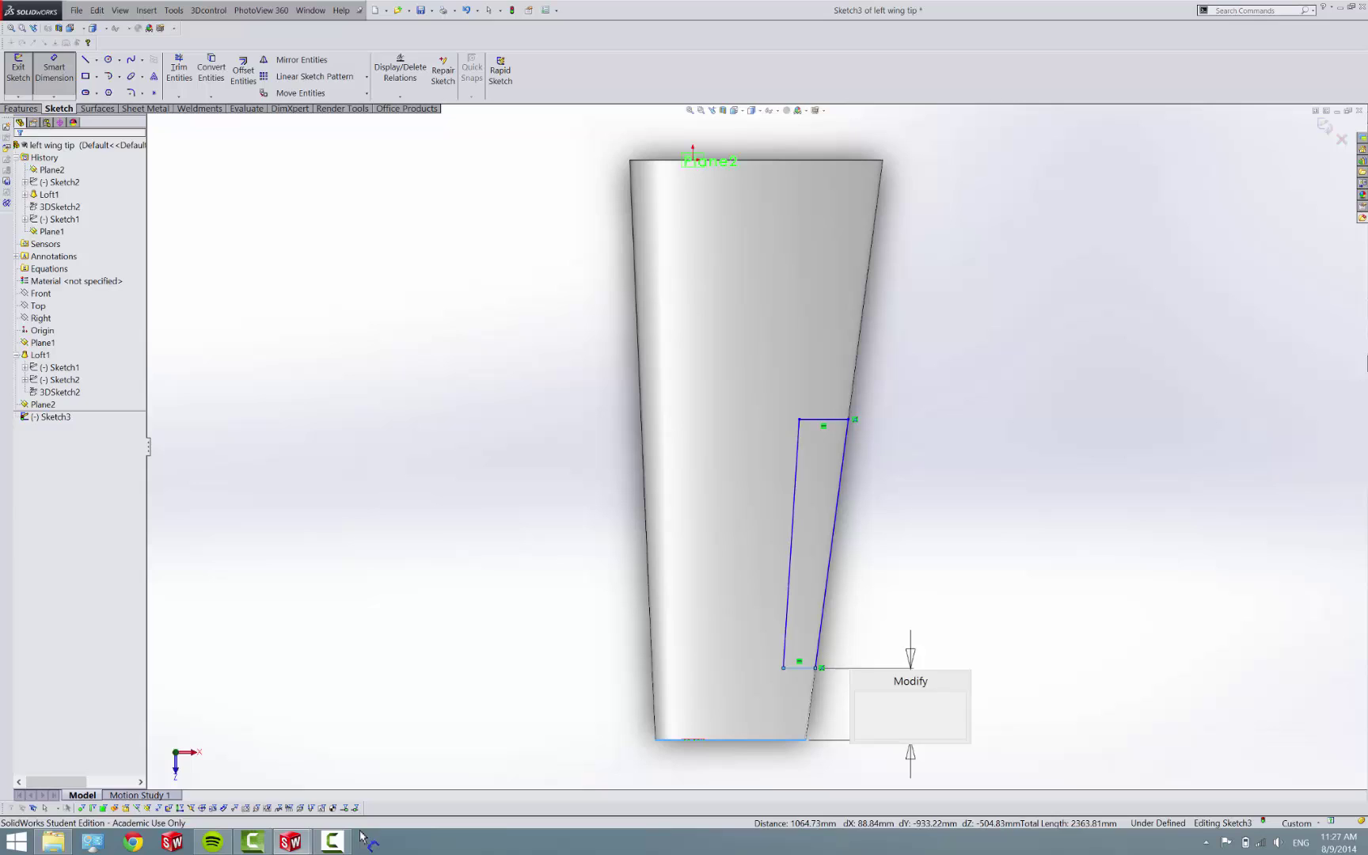
mouse_move(332, 839)
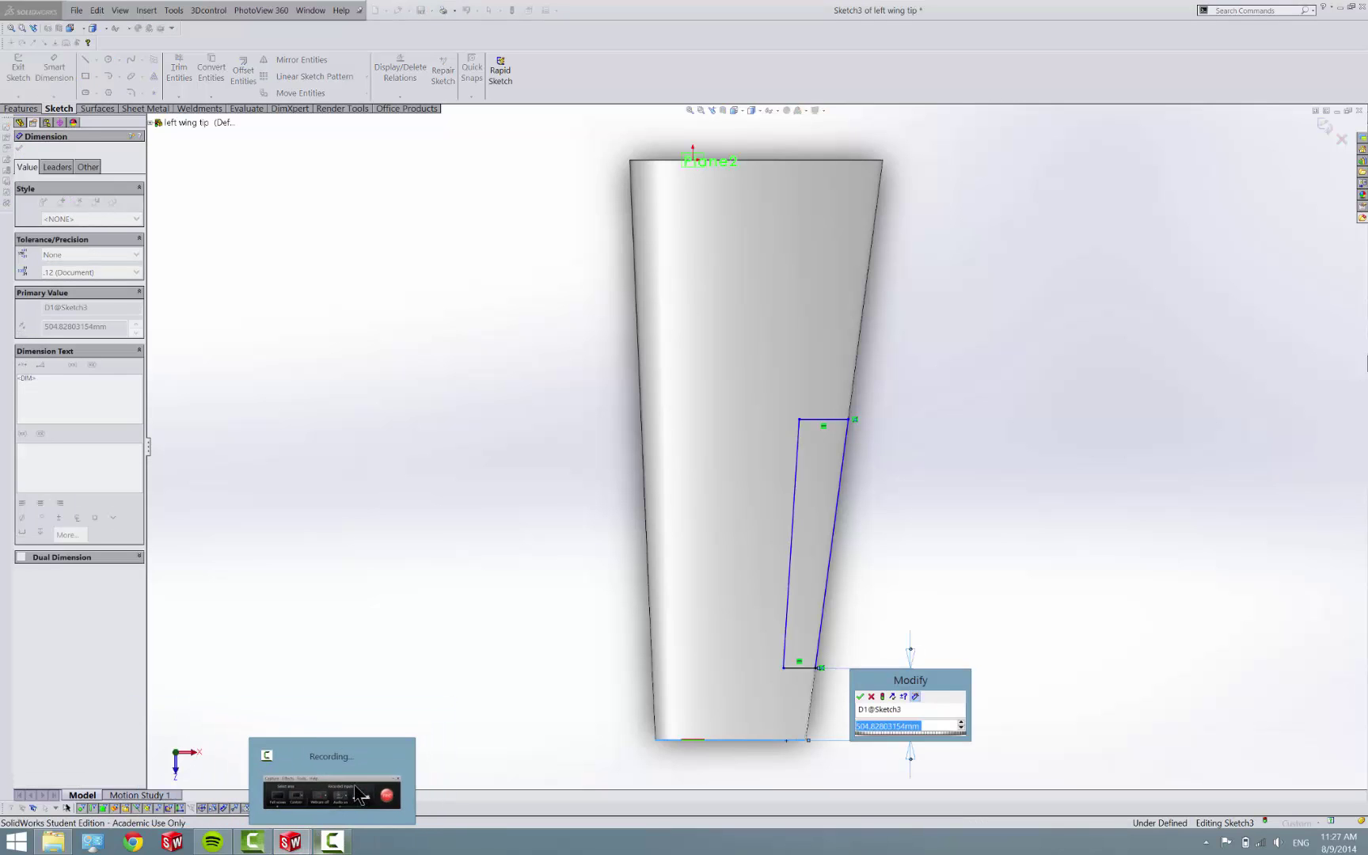
mouse_move(290, 841)
mouse_move(335, 798)
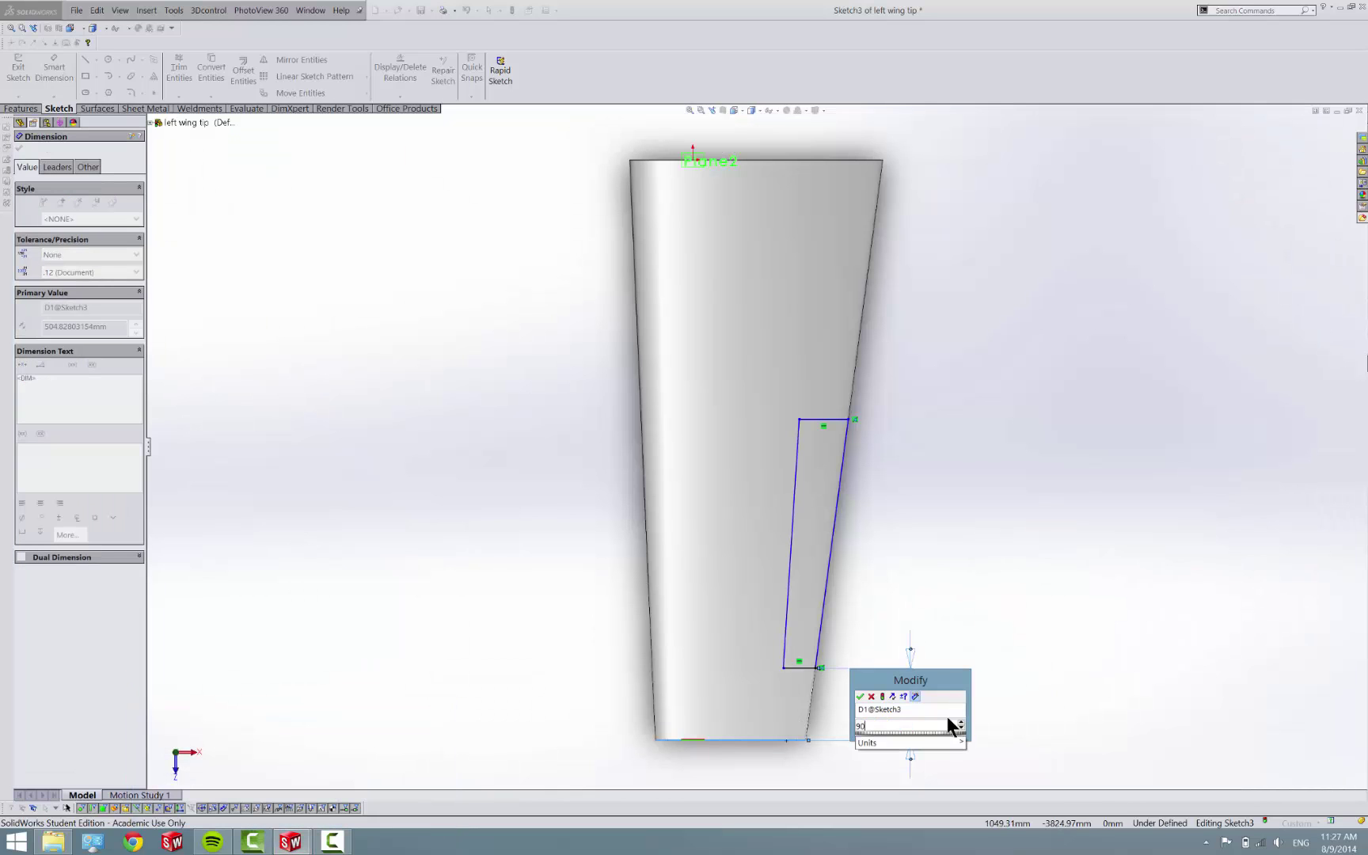
key("Return")
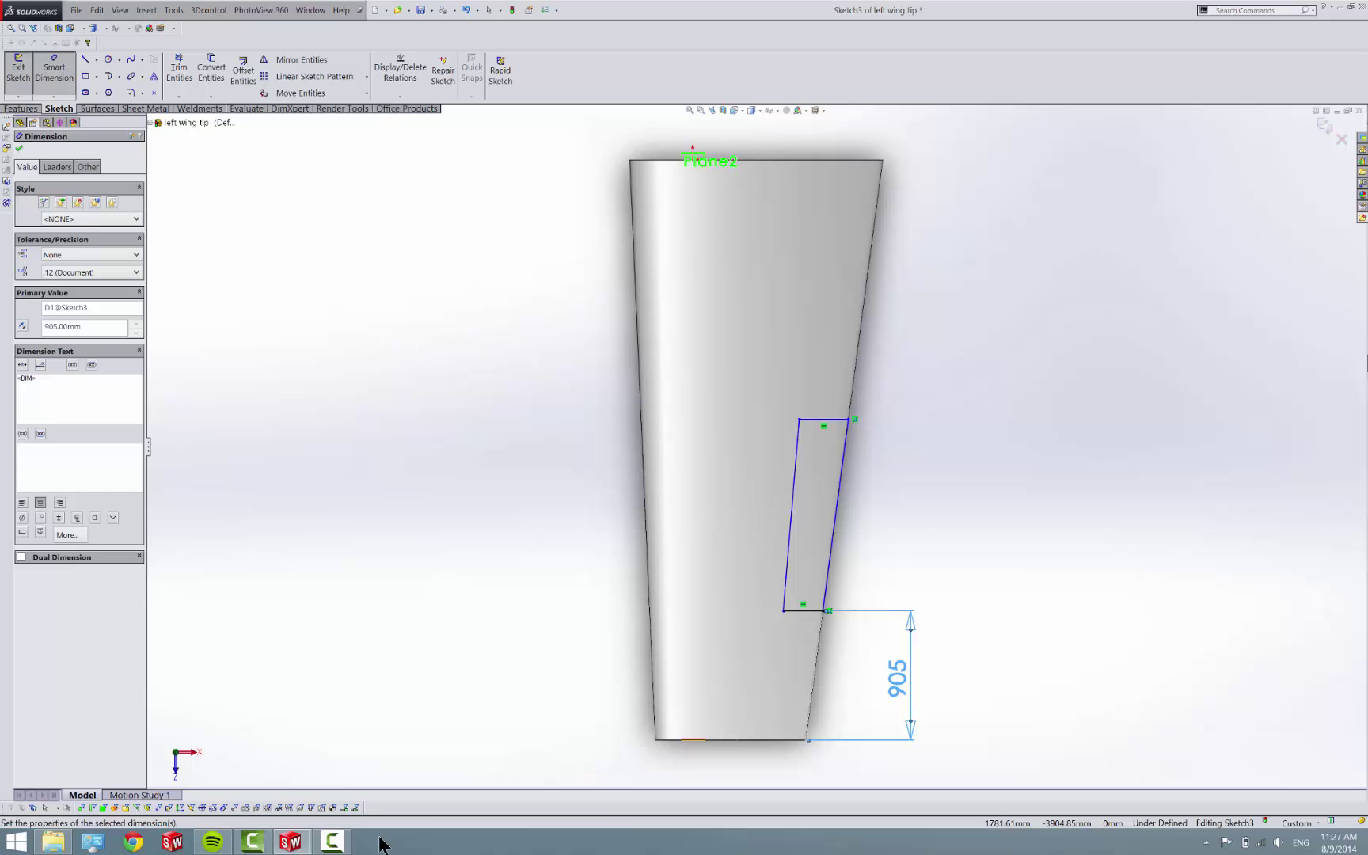
- Set the outline's height to 1633 between its bottom and top lines
left_click(804, 611)
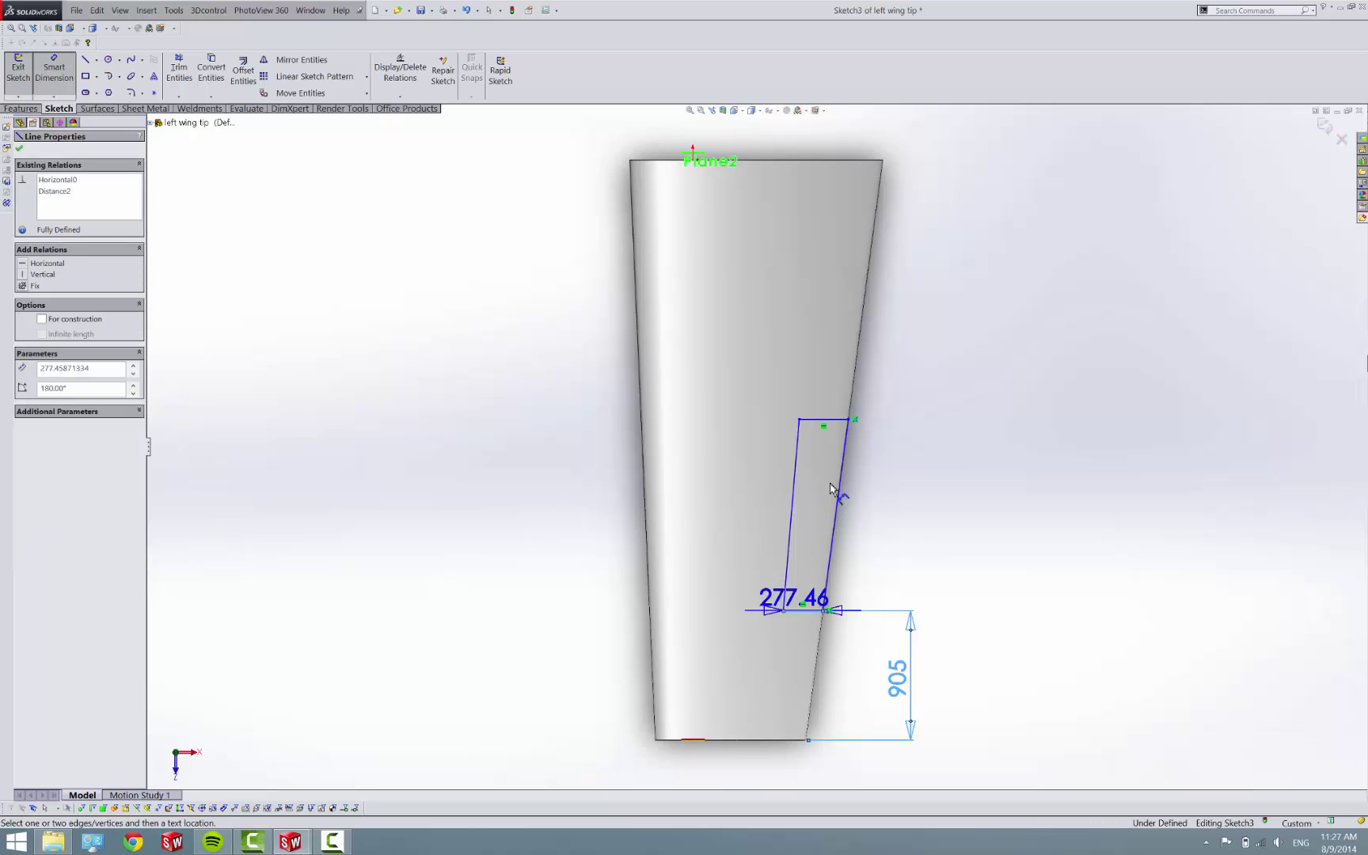
left_click(837, 420)
left_click(914, 499)
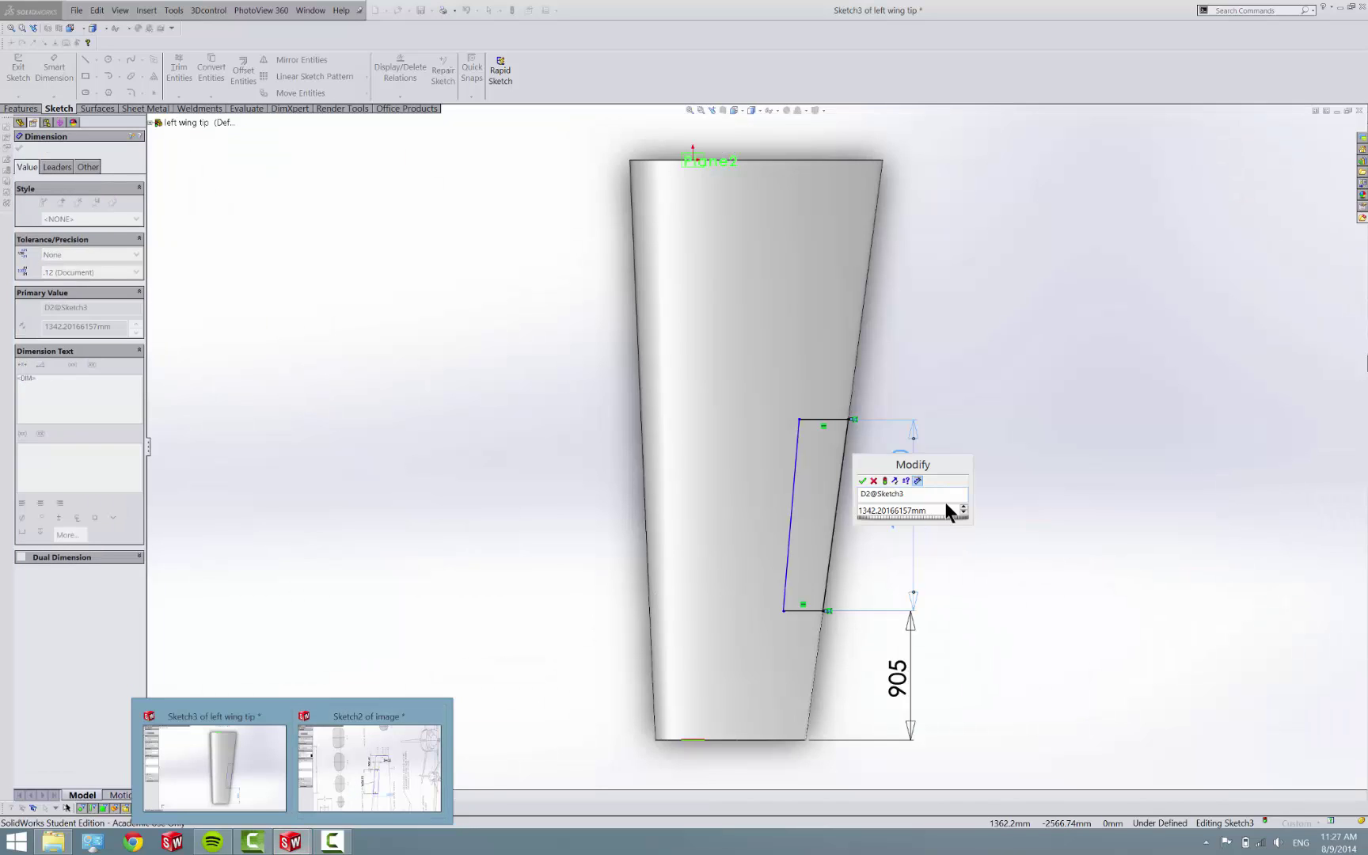
left_click(916, 515)
type("1633")
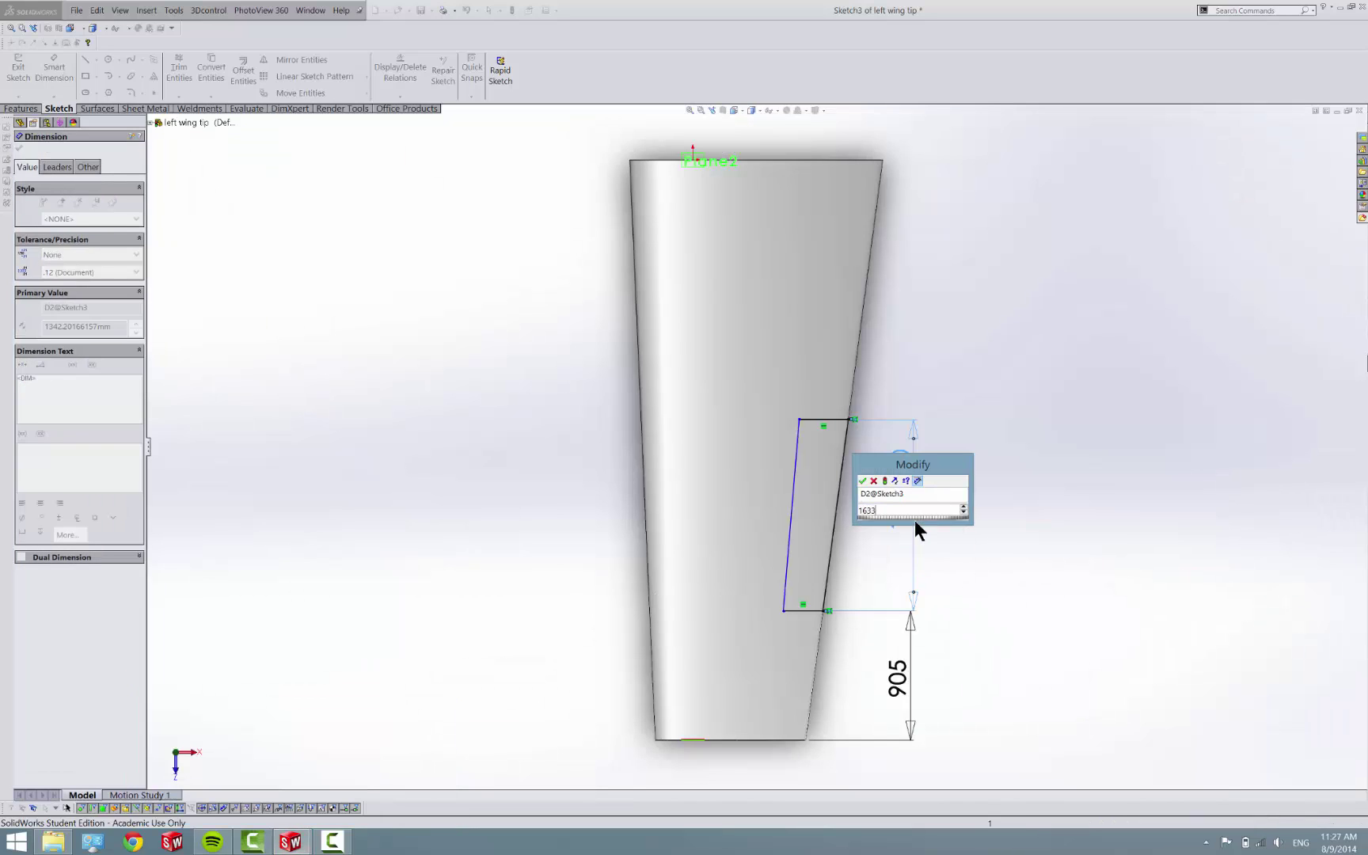
key("Return")
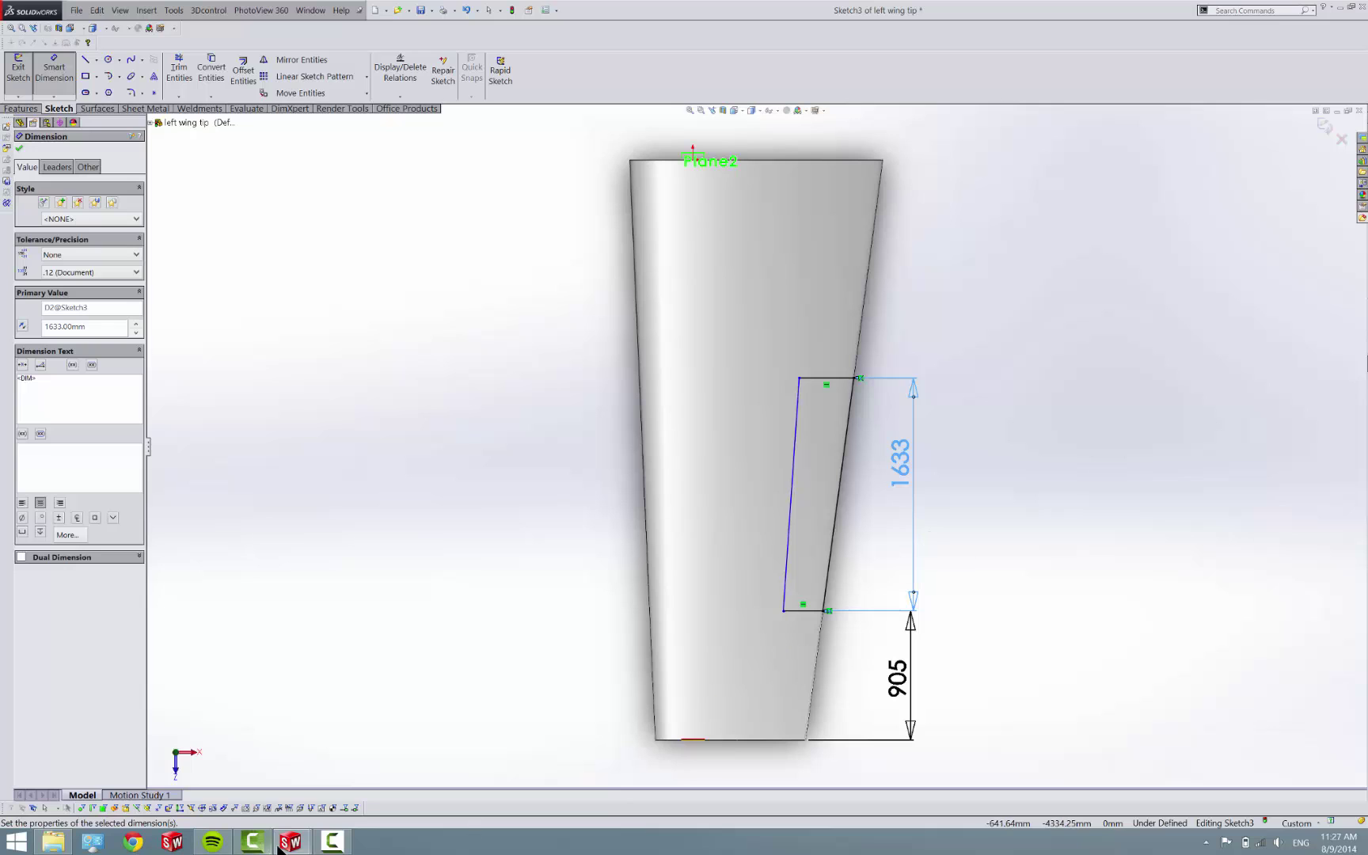
- Give the outline a 433 top width and a 344 bottom width
mouse_move(367, 784)
left_click(824, 382)
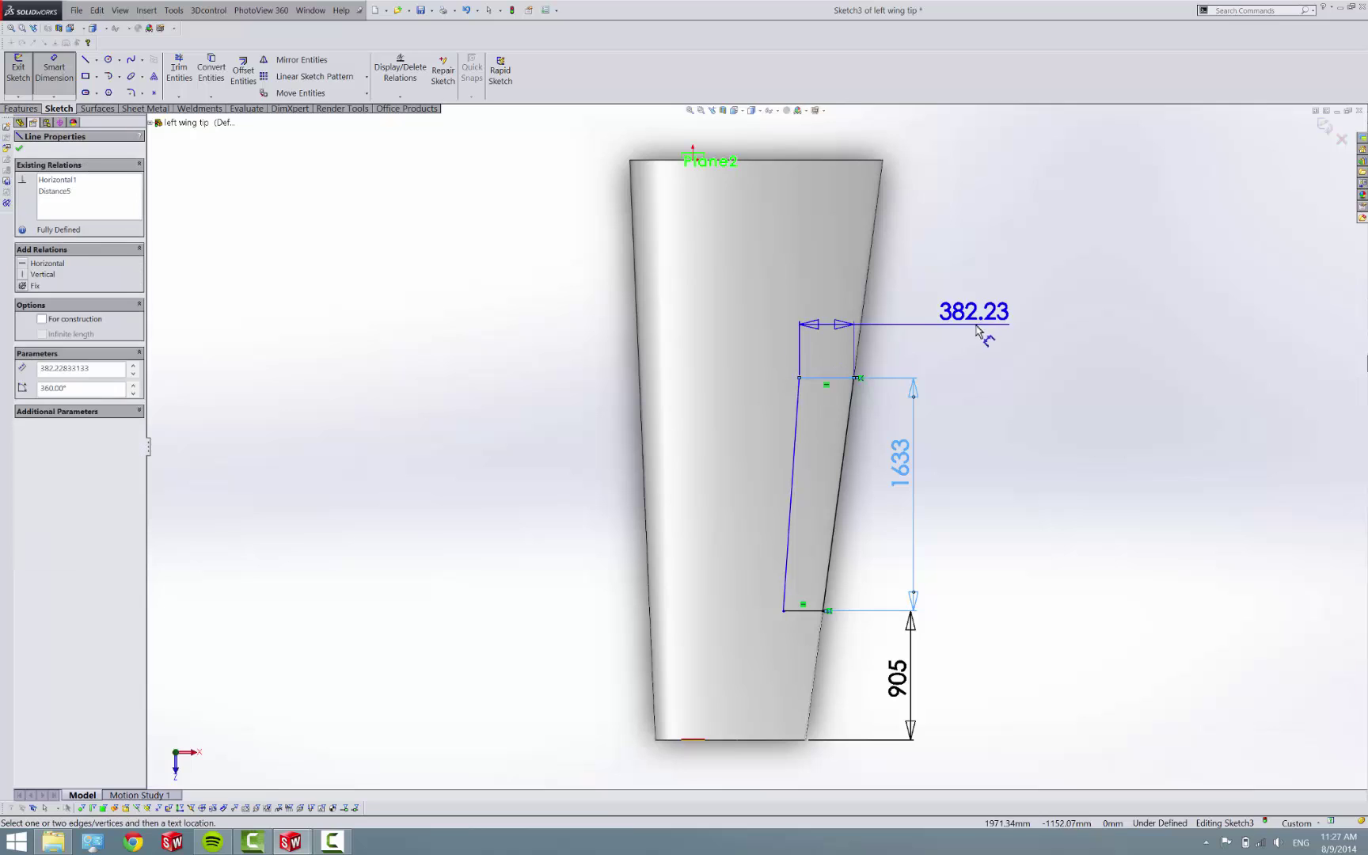
left_click(983, 337)
type("433")
key("Return")
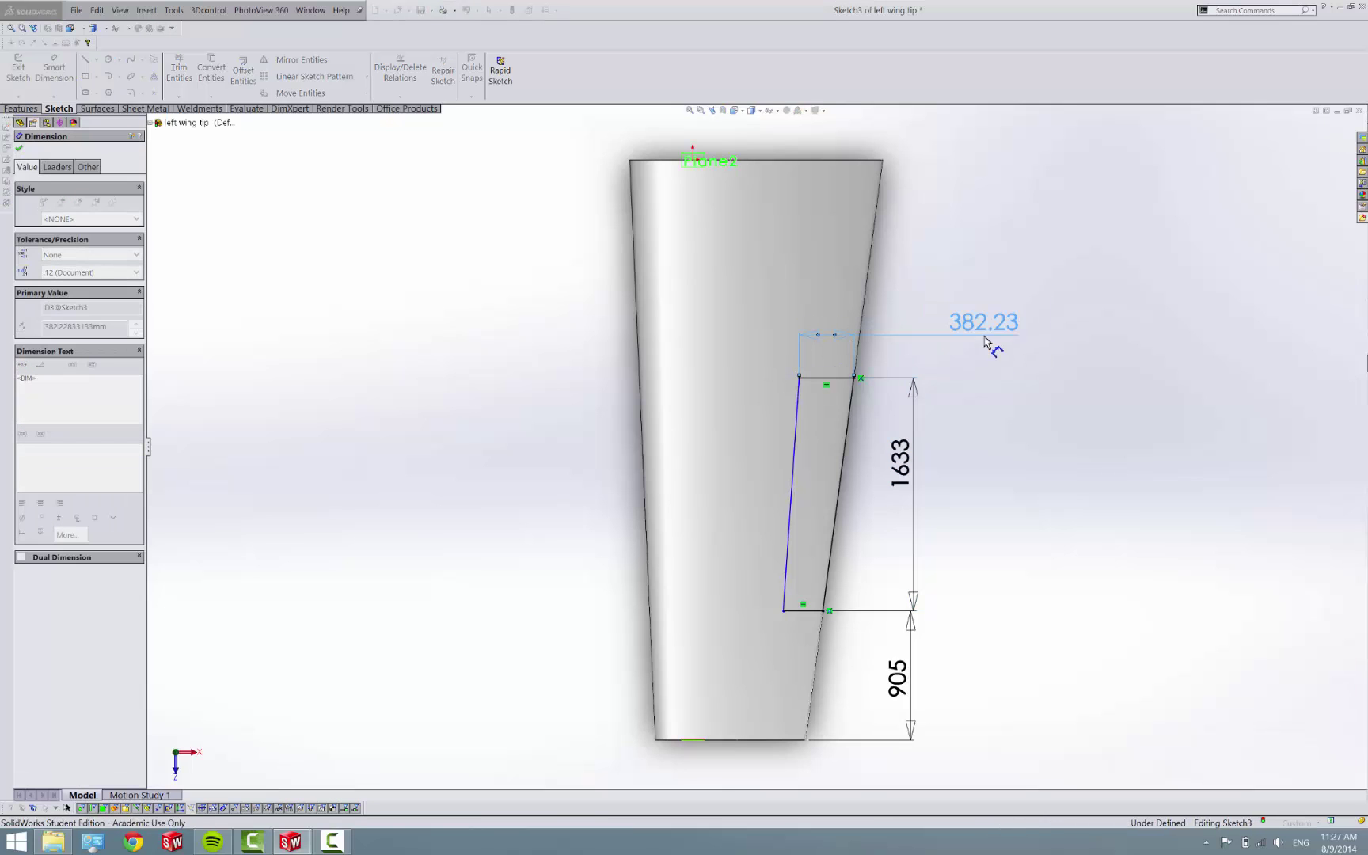
left_click(810, 612)
left_click(990, 662)
type("3")
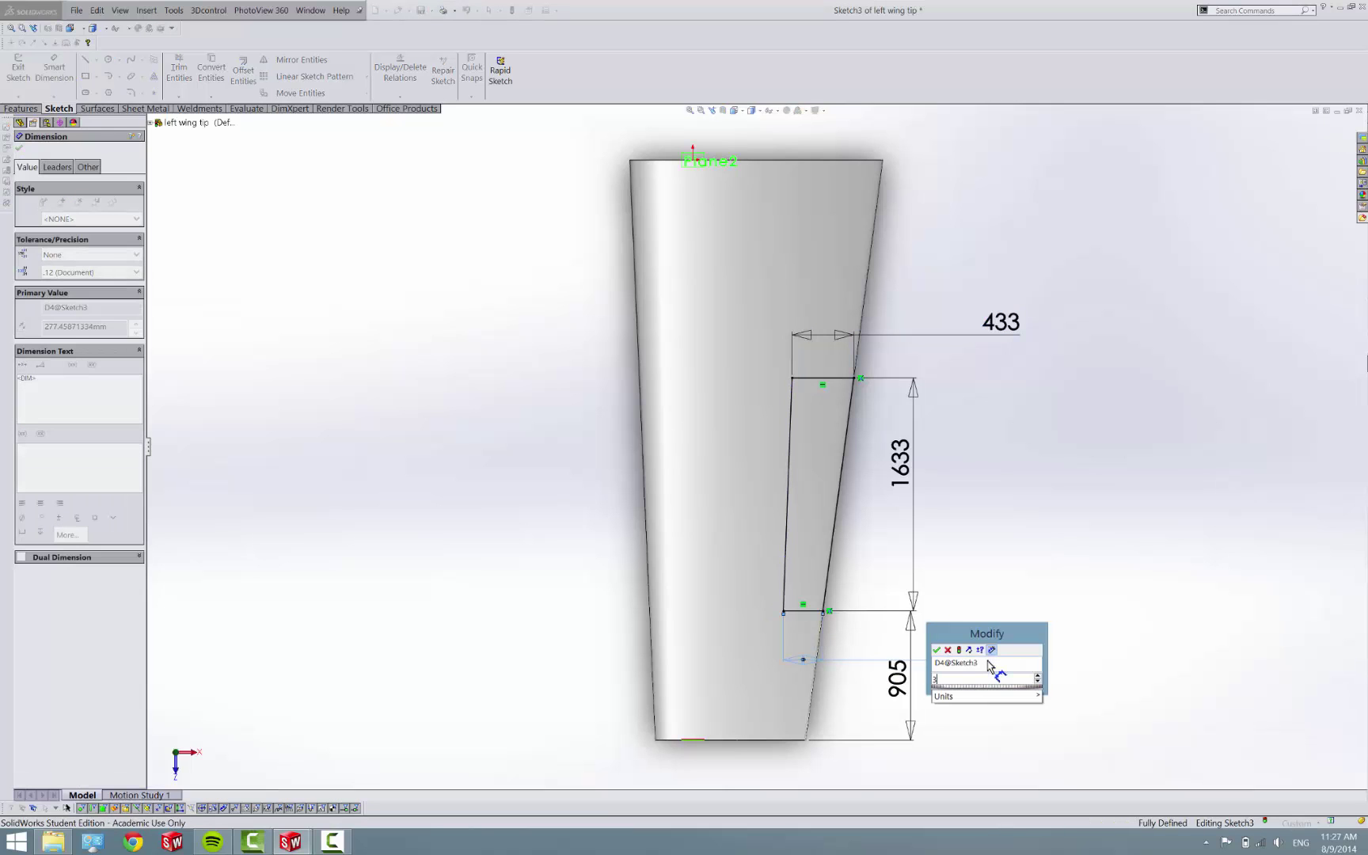
type("44")
key("Return")
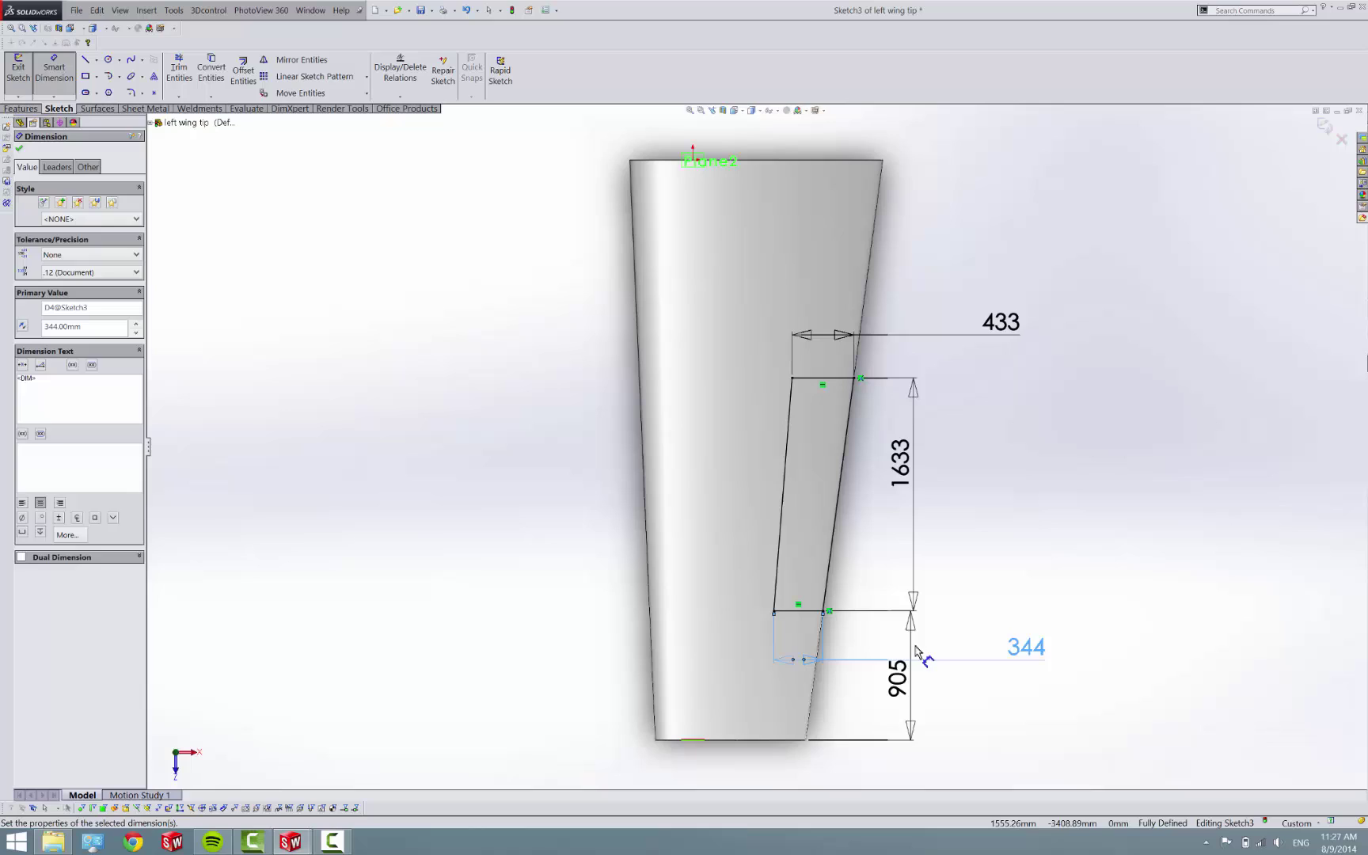
key("Escape")
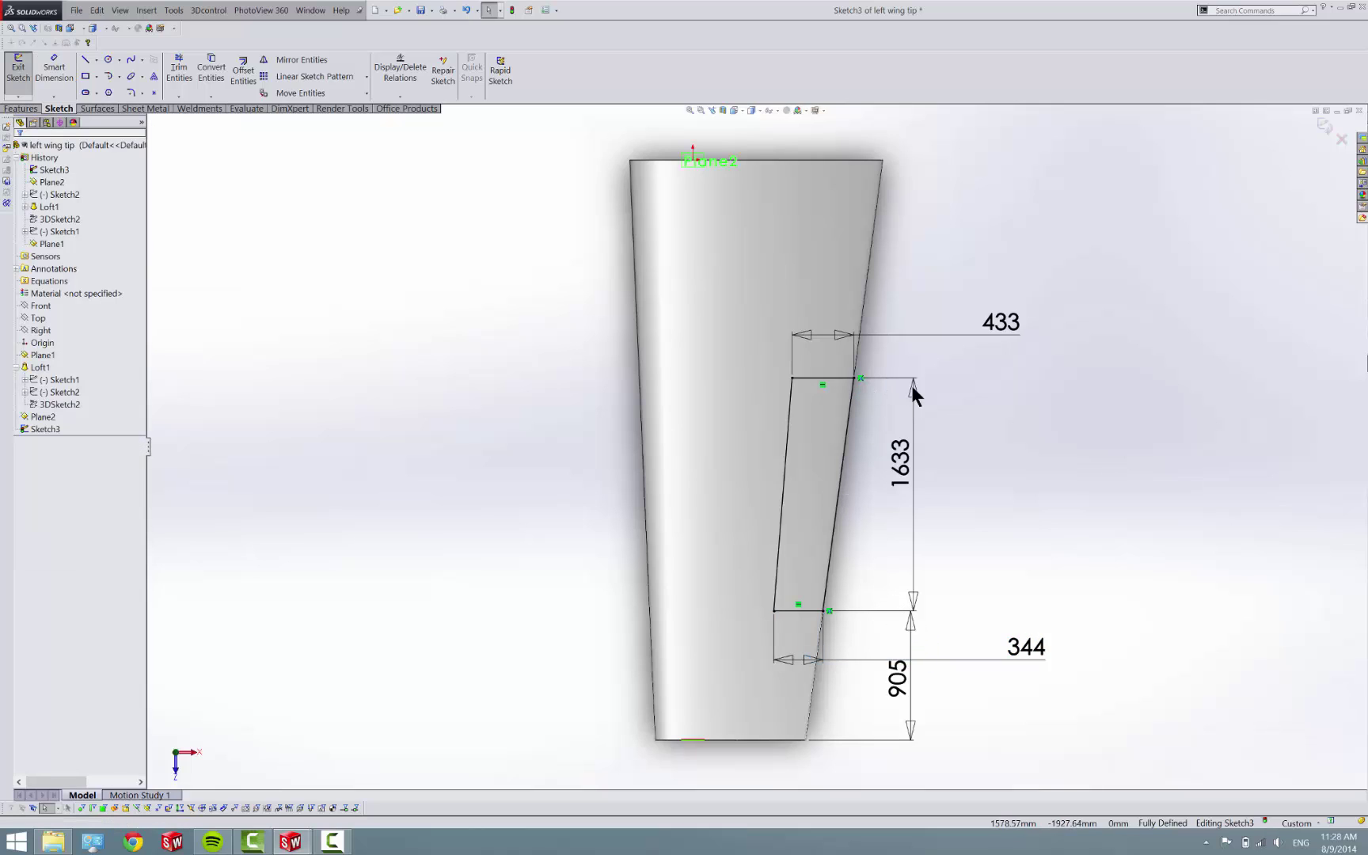
- Extrude-cut the aileron sketch Through All and orbit to inspect the resulting notch
left_click(15, 79)
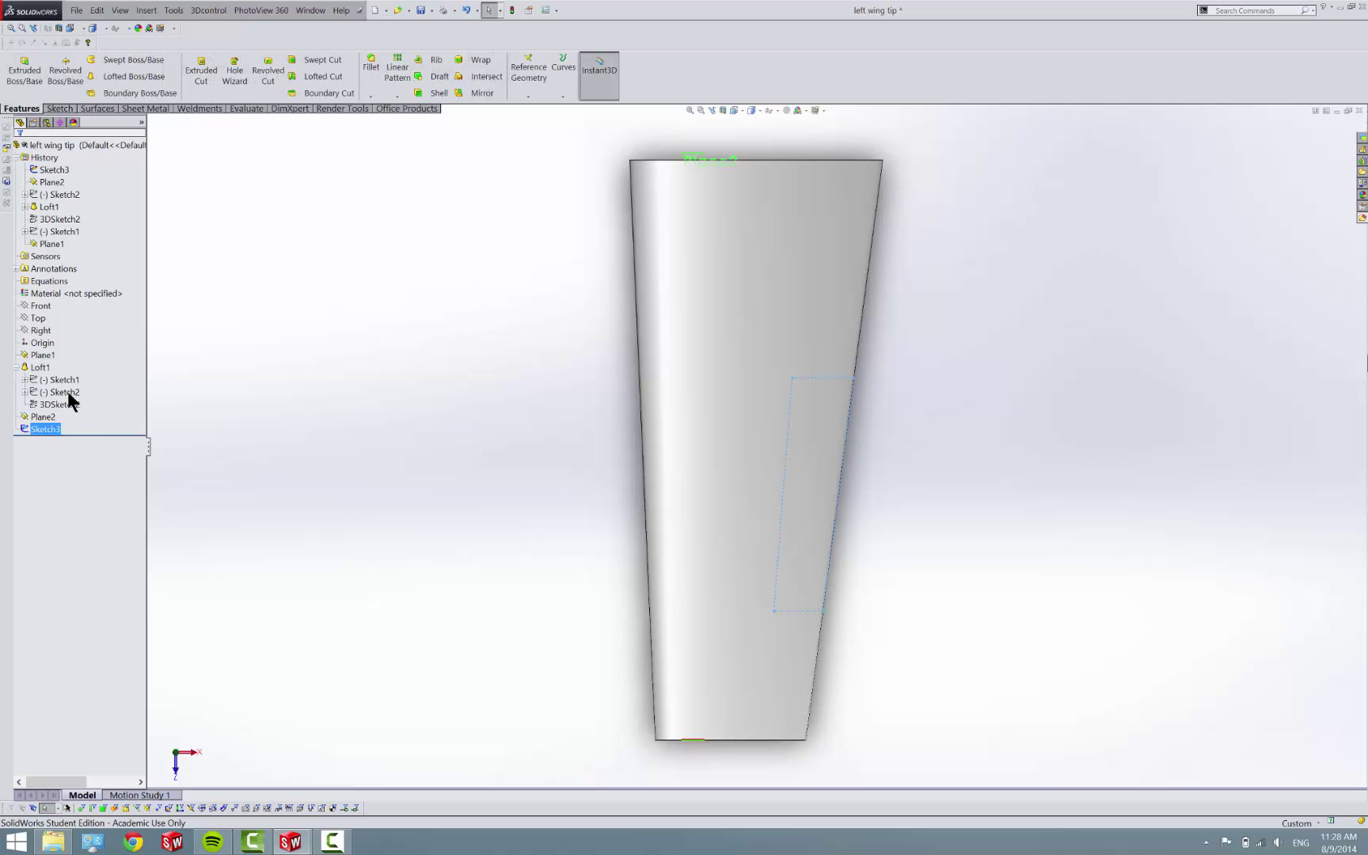
left_click(198, 67)
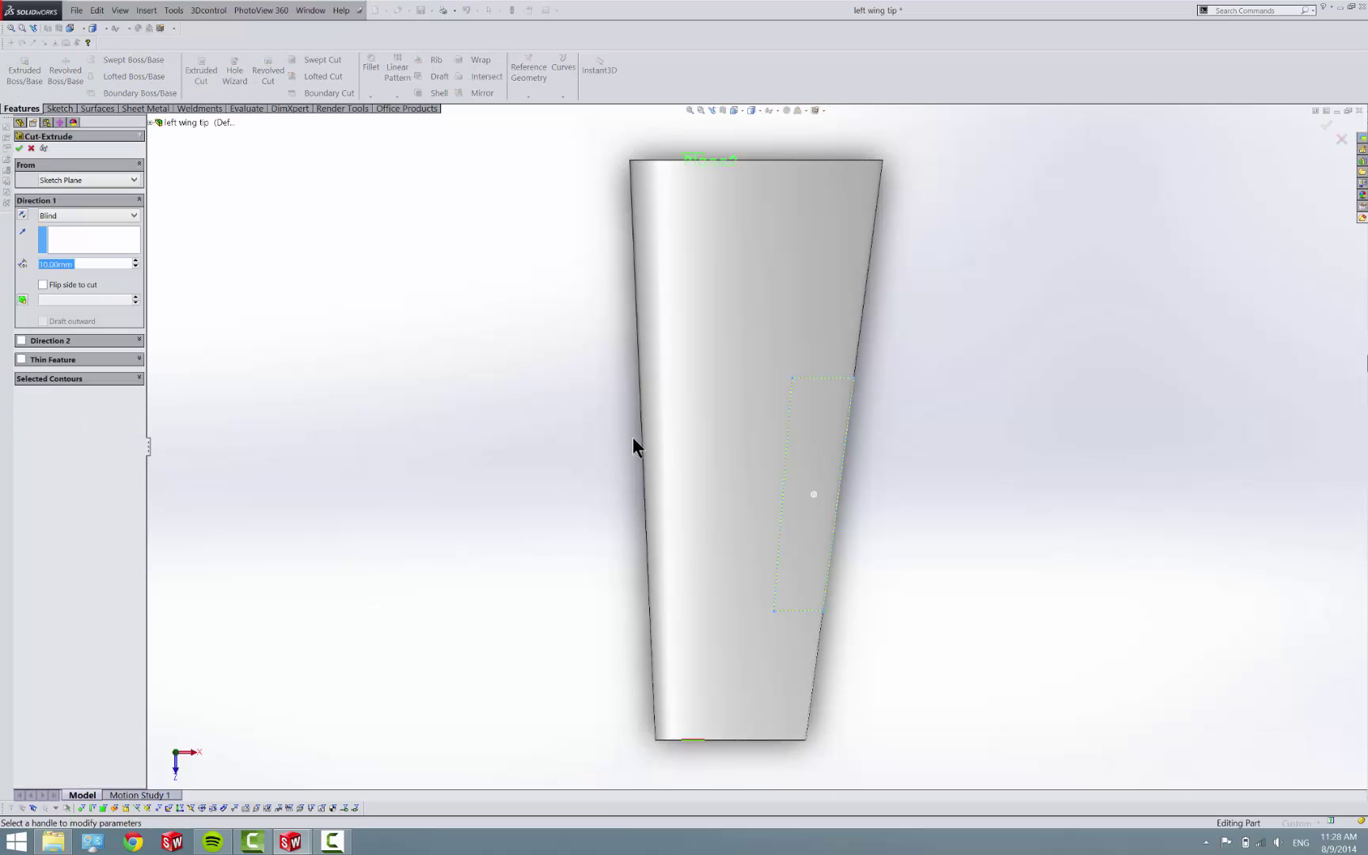
mouse_move(697, 455)
middle_mouse_down()
mouse_move(648, 330)
mouse_move(553, 303)
mouse_move(644, 455)
middle_mouse_up()
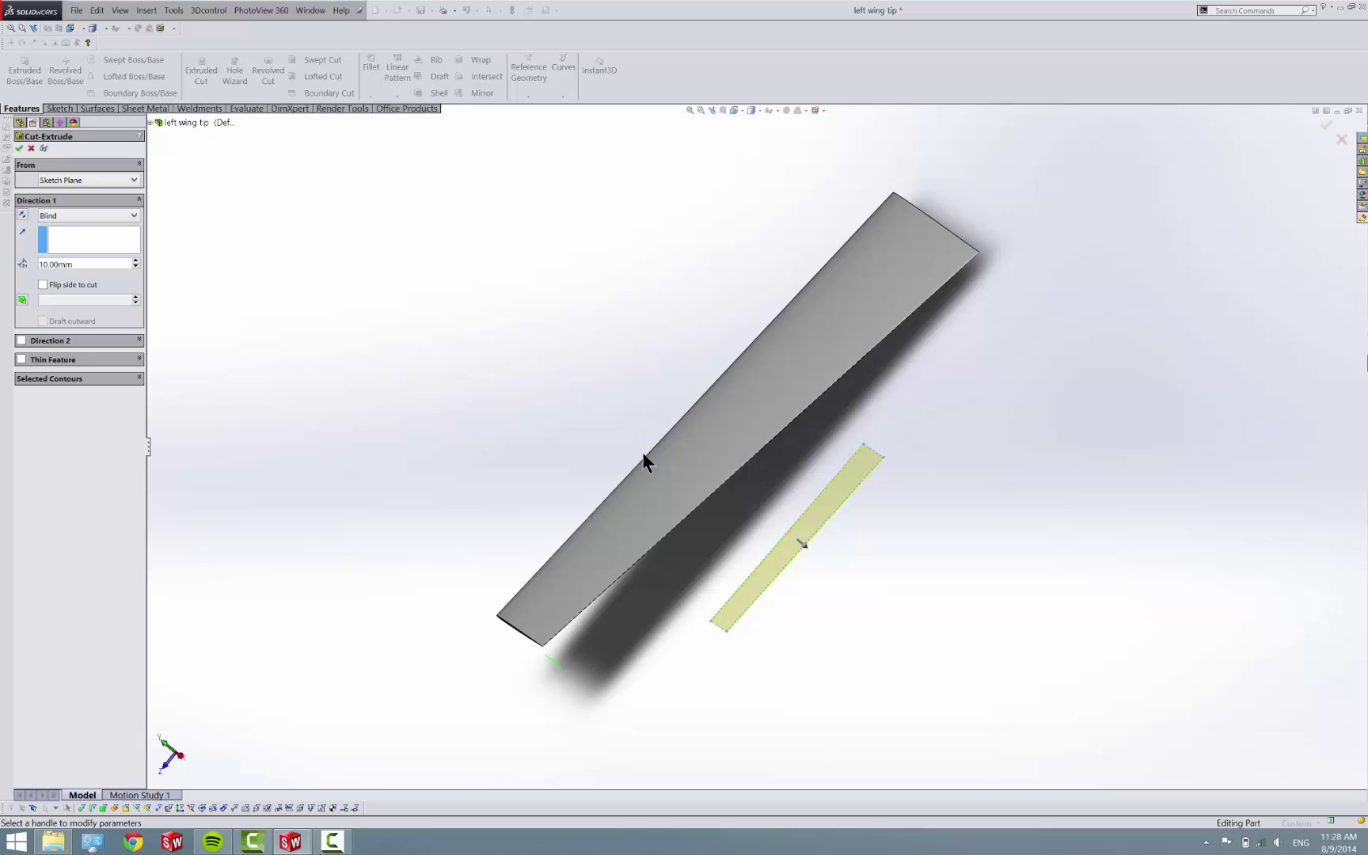
left_click_drag(801, 544, 505, 411)
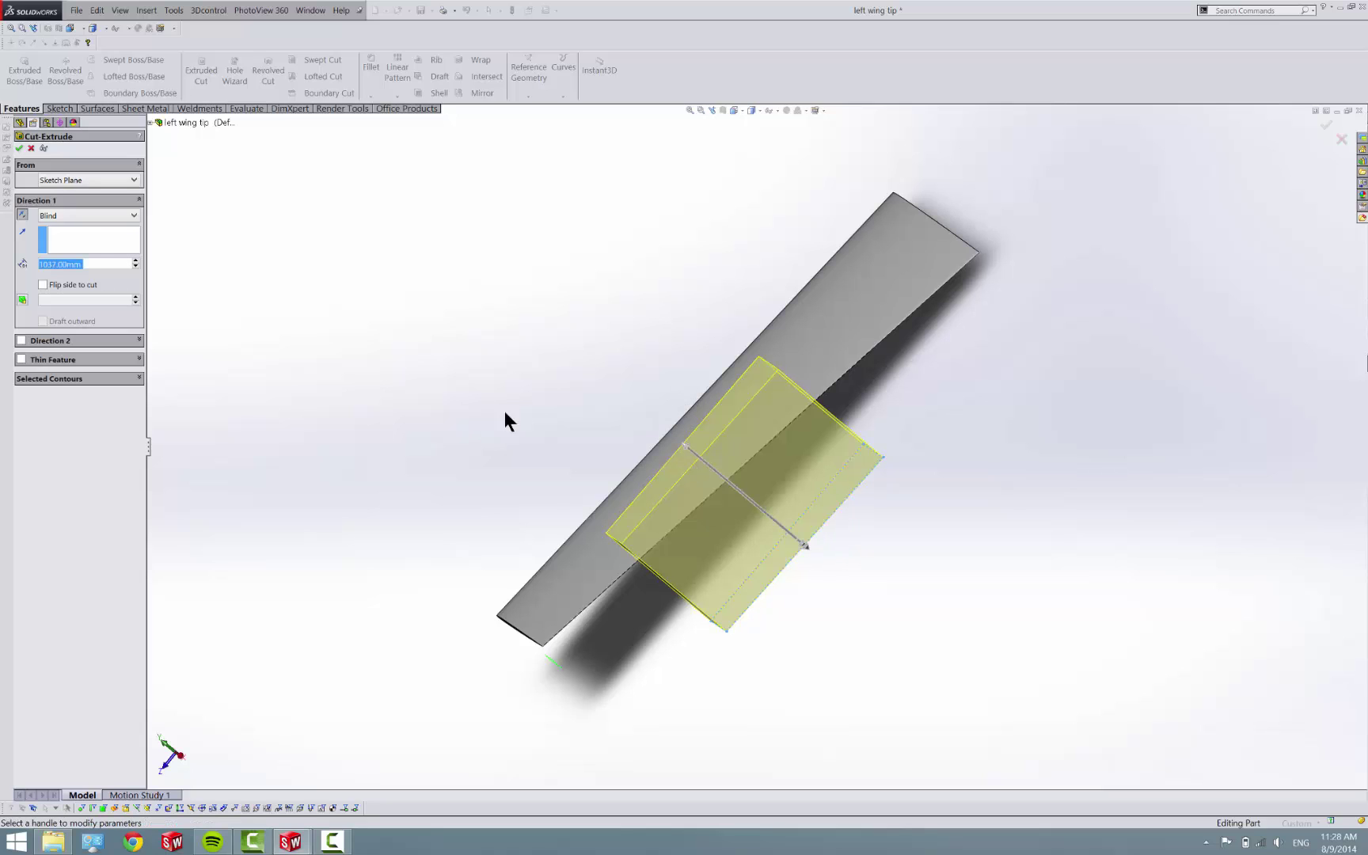
left_click(50, 214)
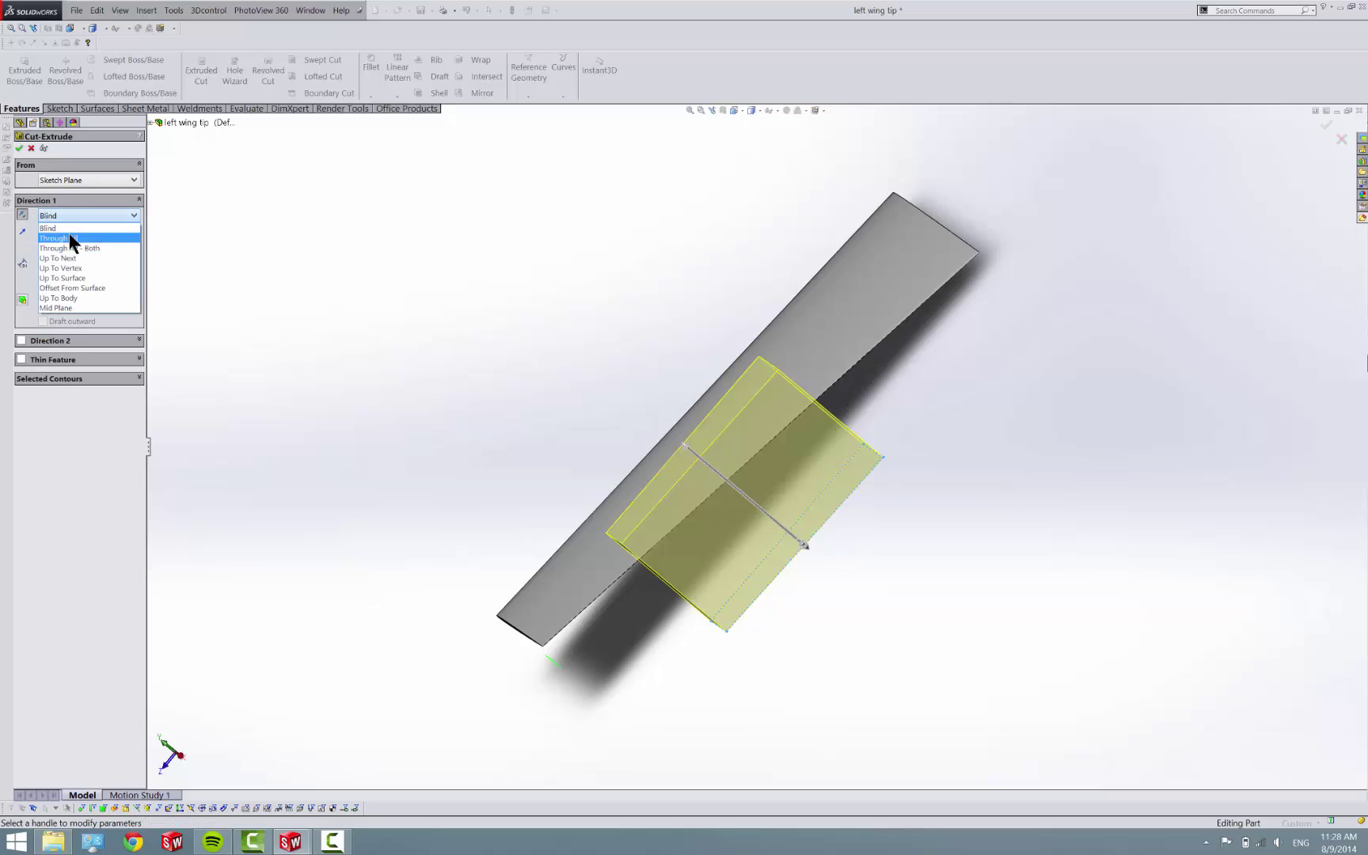
left_click(68, 233)
left_click(19, 149)
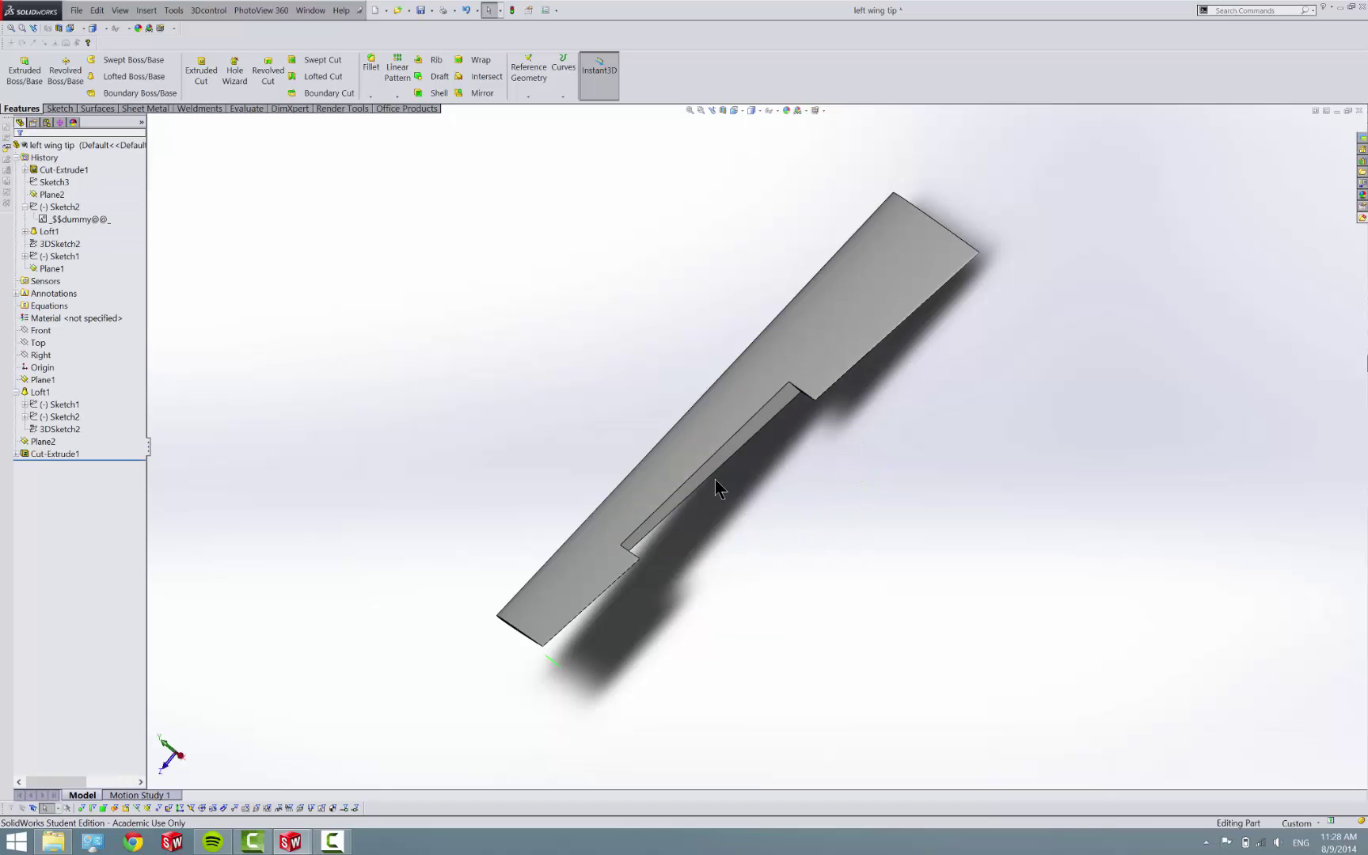
middle_click_drag(706, 463, 765, 539)
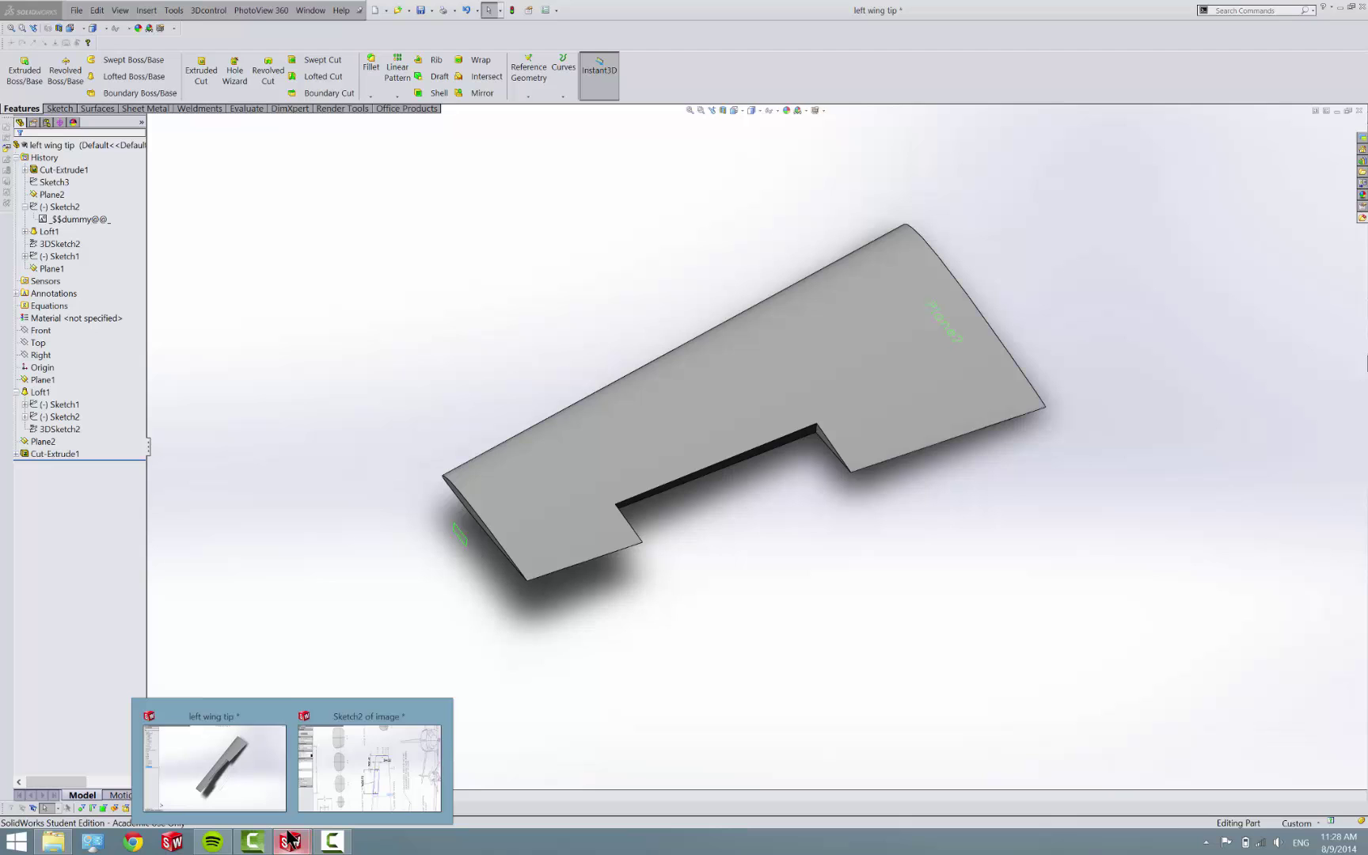
- In Sketch2, draw a new closed line outline below the aileron along the wing edge
left_click(357, 763)
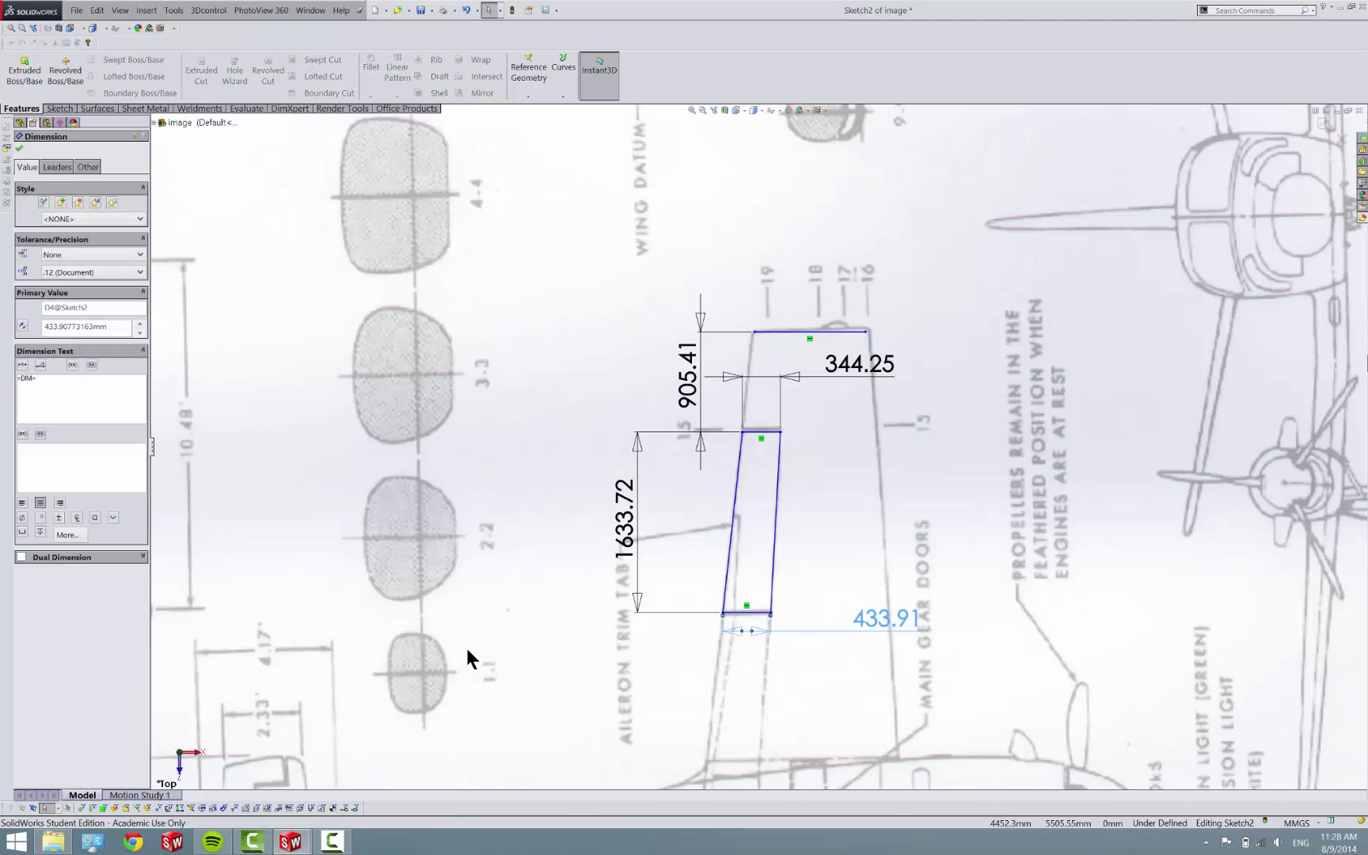
key("l")
scroll(740, 622, "down", 3)
scroll(735, 630, "up", 3)
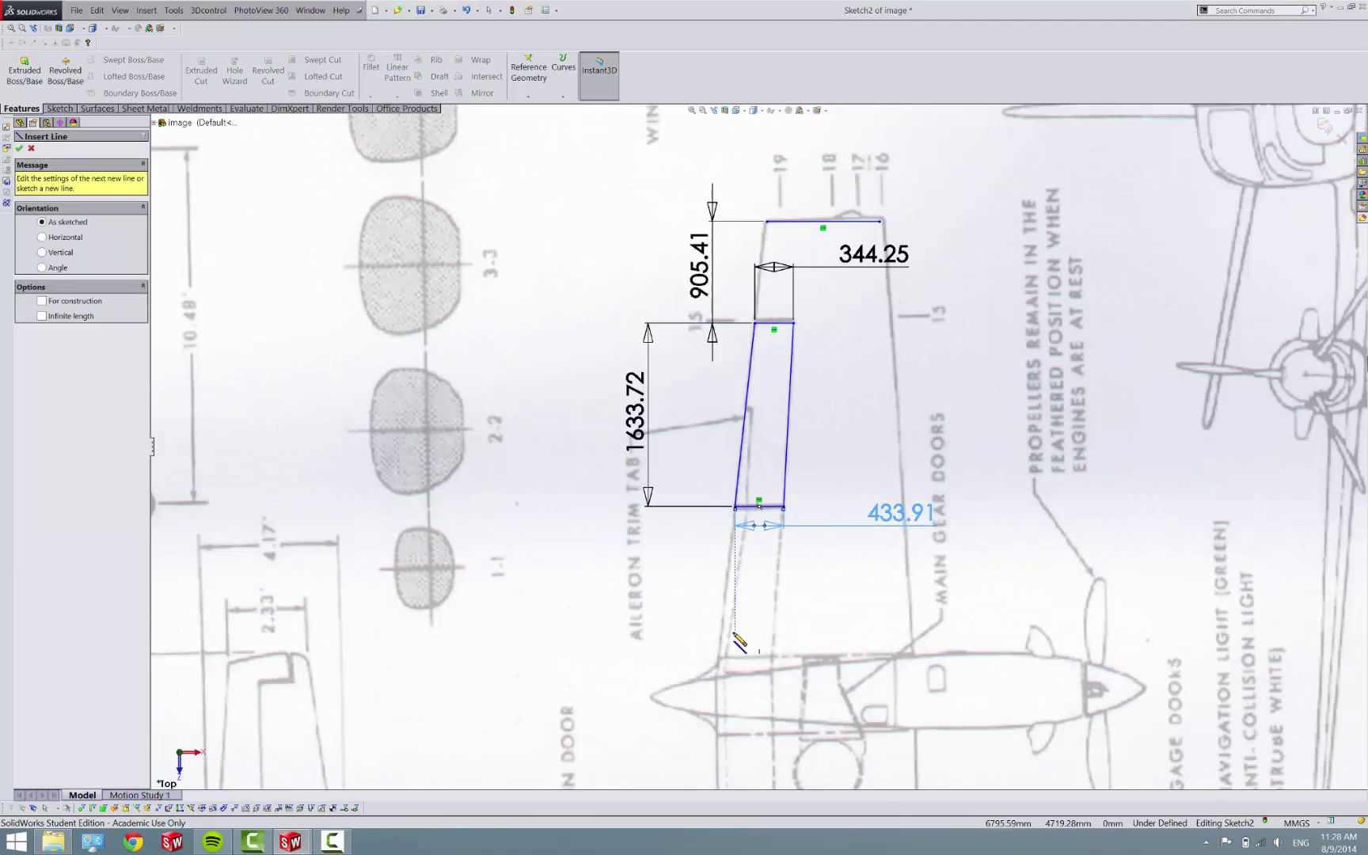
left_click(784, 508)
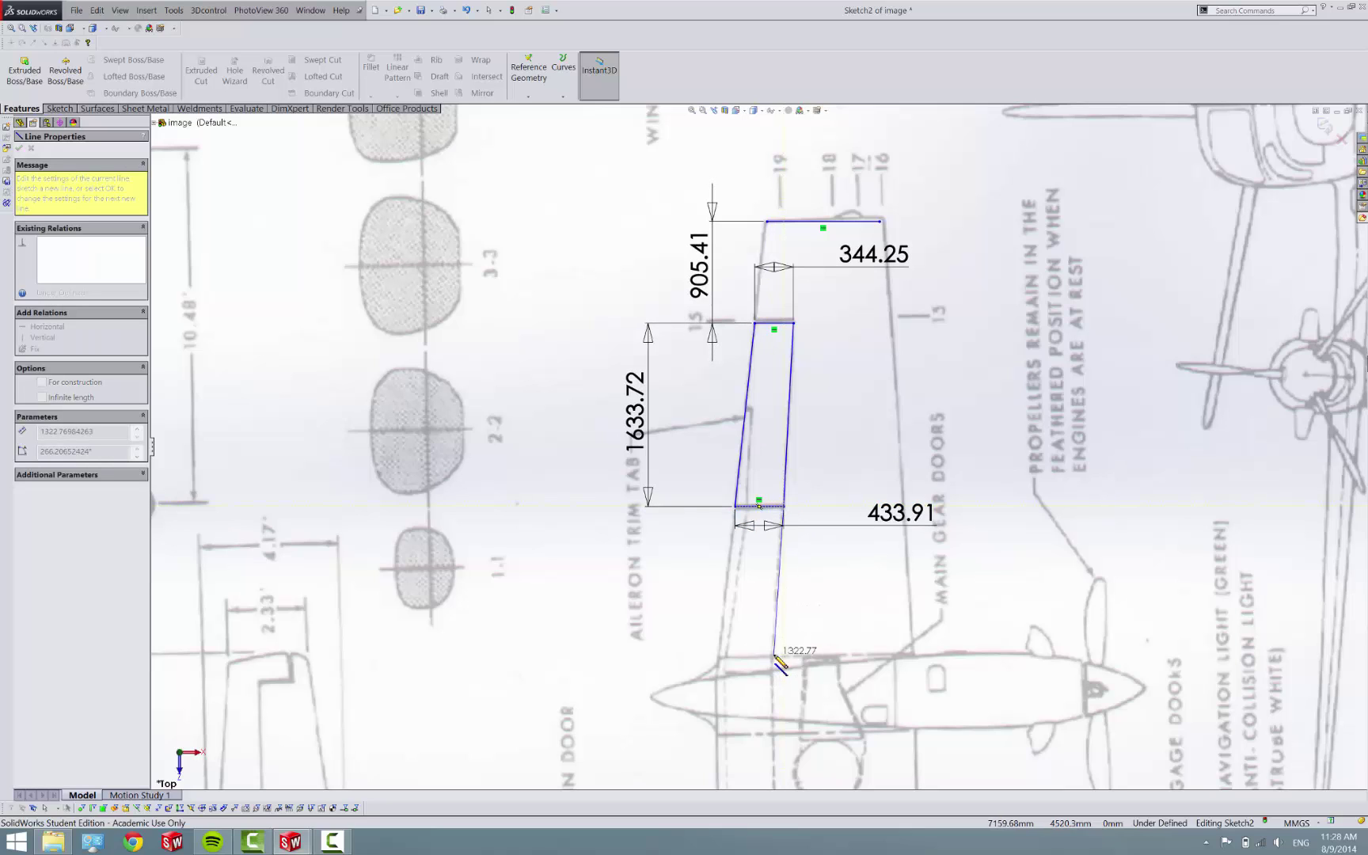
left_click(775, 655)
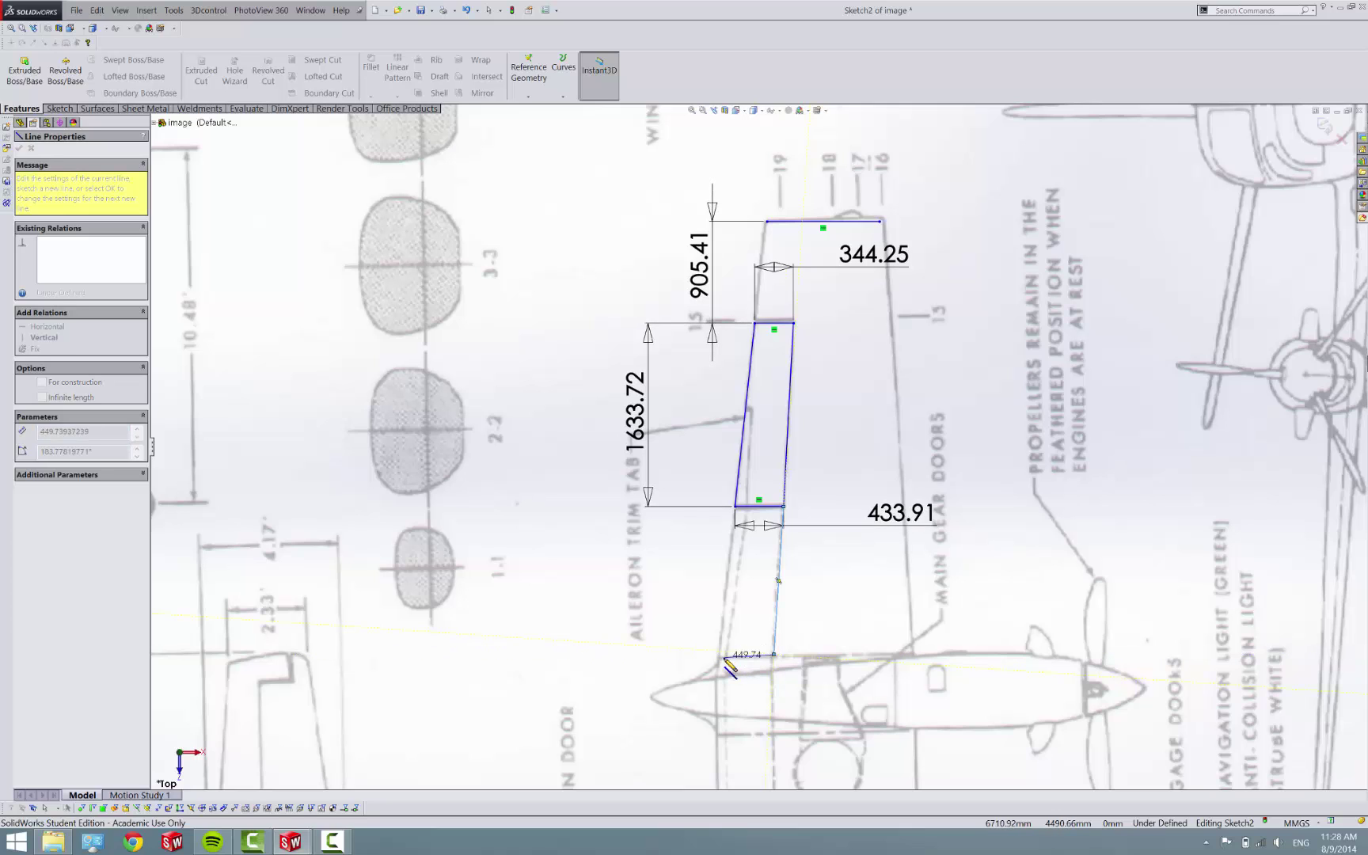
left_click(728, 654)
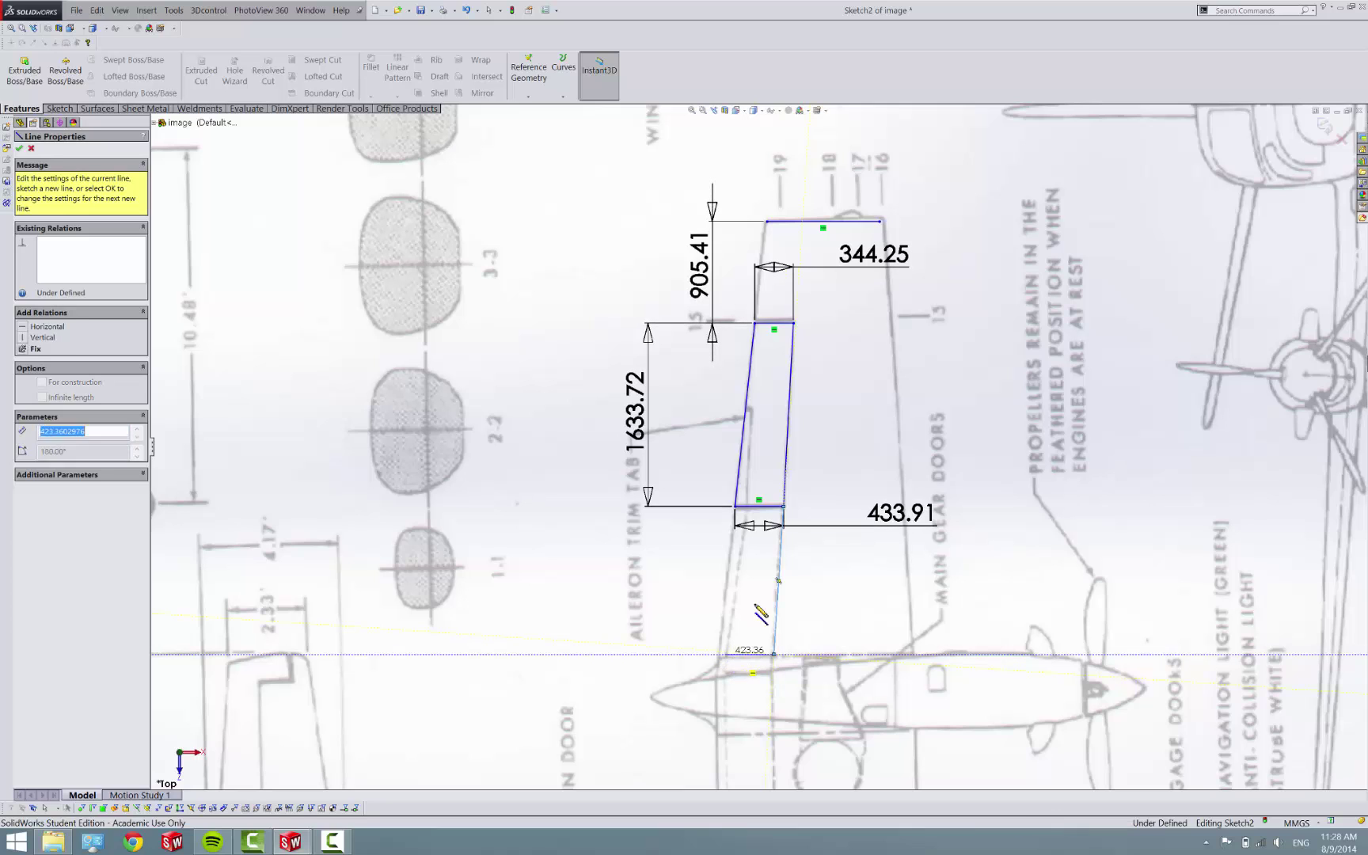
left_click(746, 505)
key("Escape")
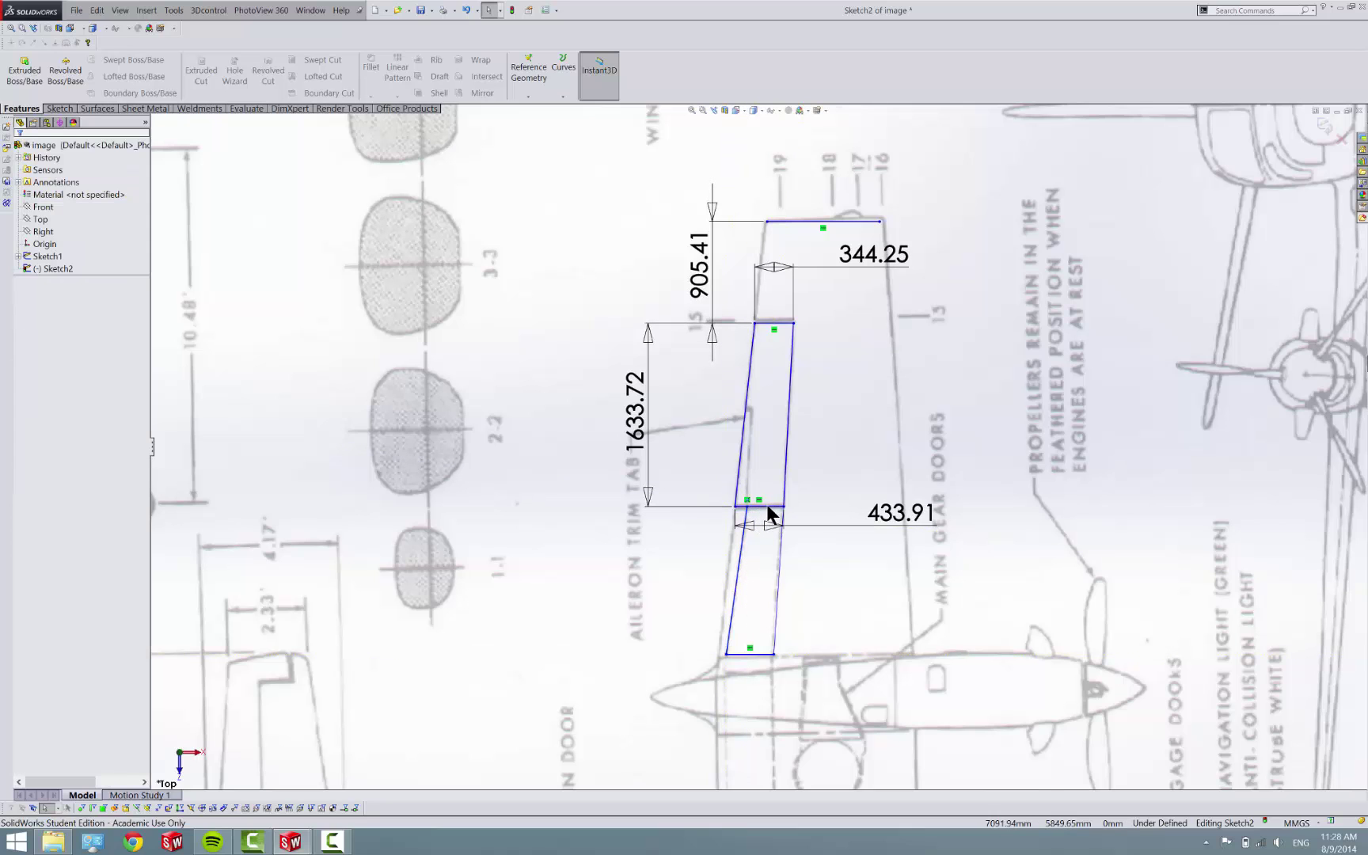
- Make Line2 and Line7 collinear
scroll(773, 547, "down", 3)
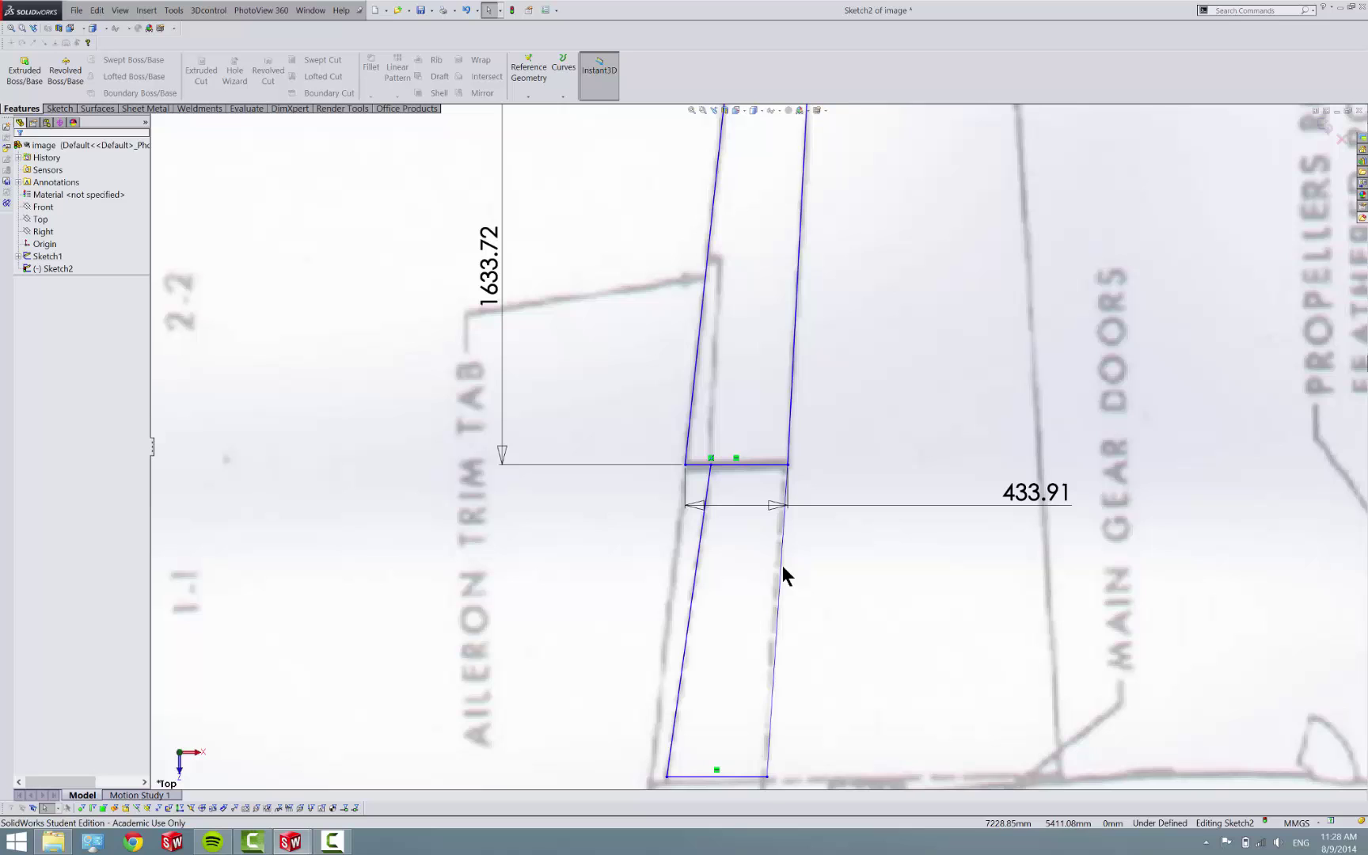
left_click(781, 547)
left_click(790, 446, "ctrl")
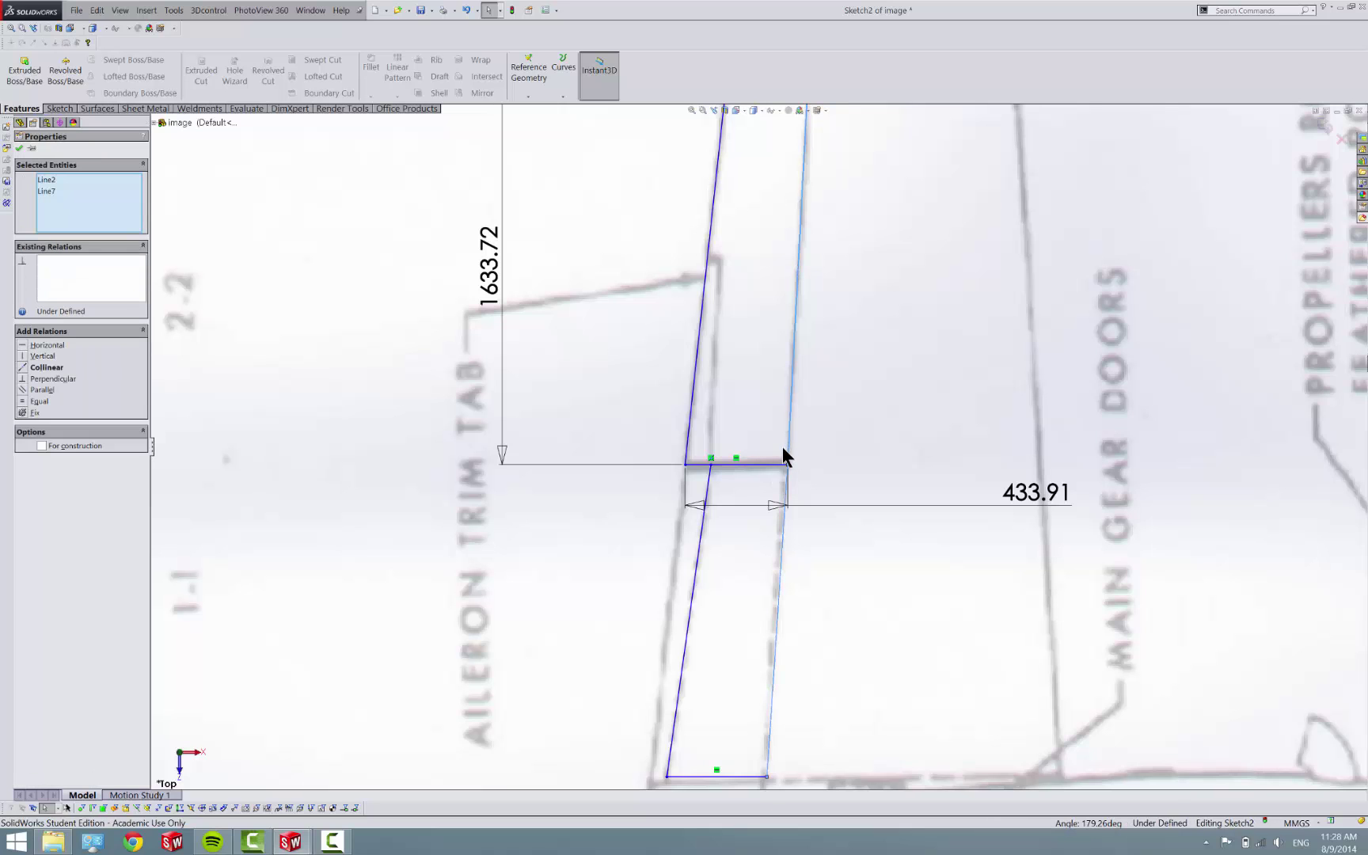
left_click(48, 367)
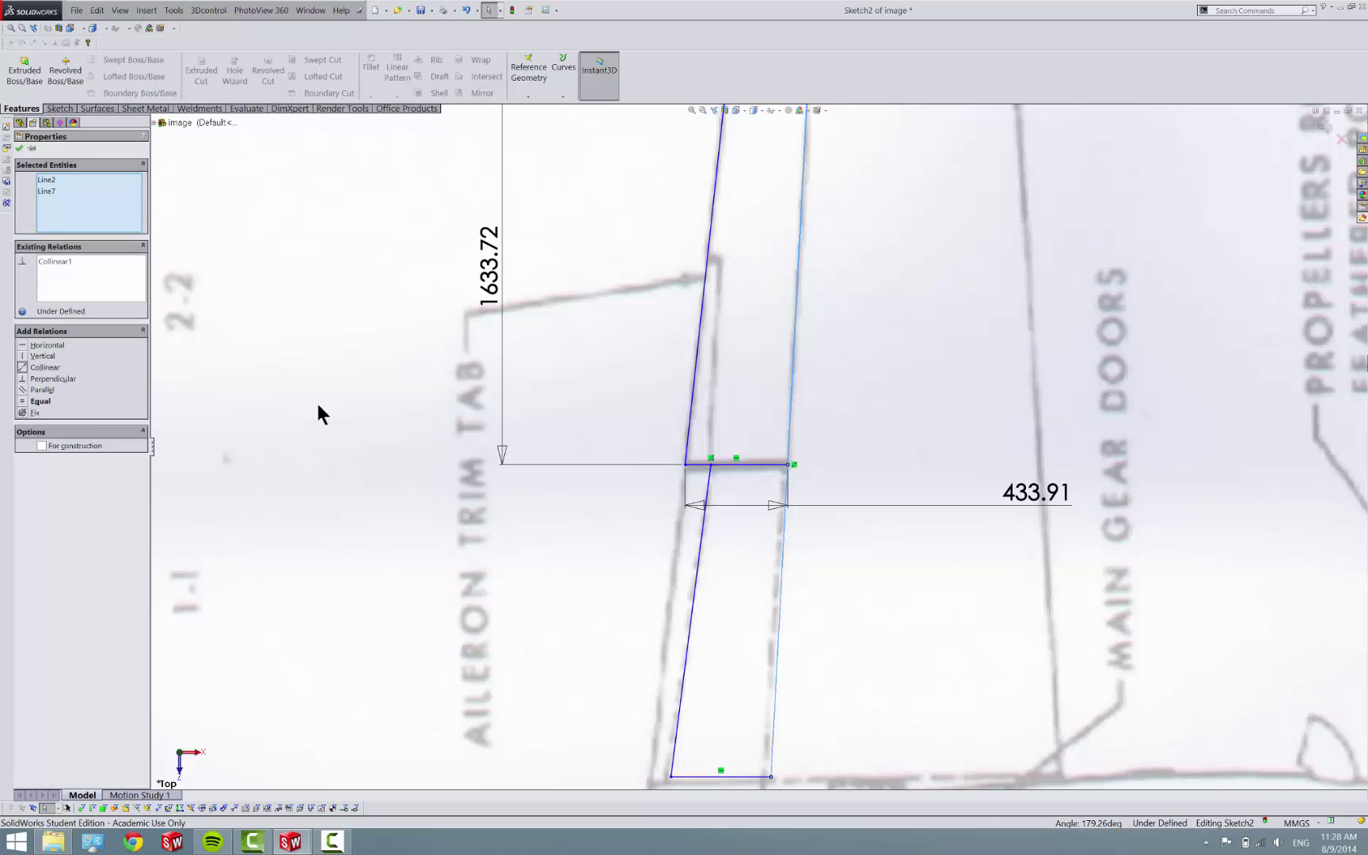
left_click(320, 404)
scroll(761, 448, "up", 3)
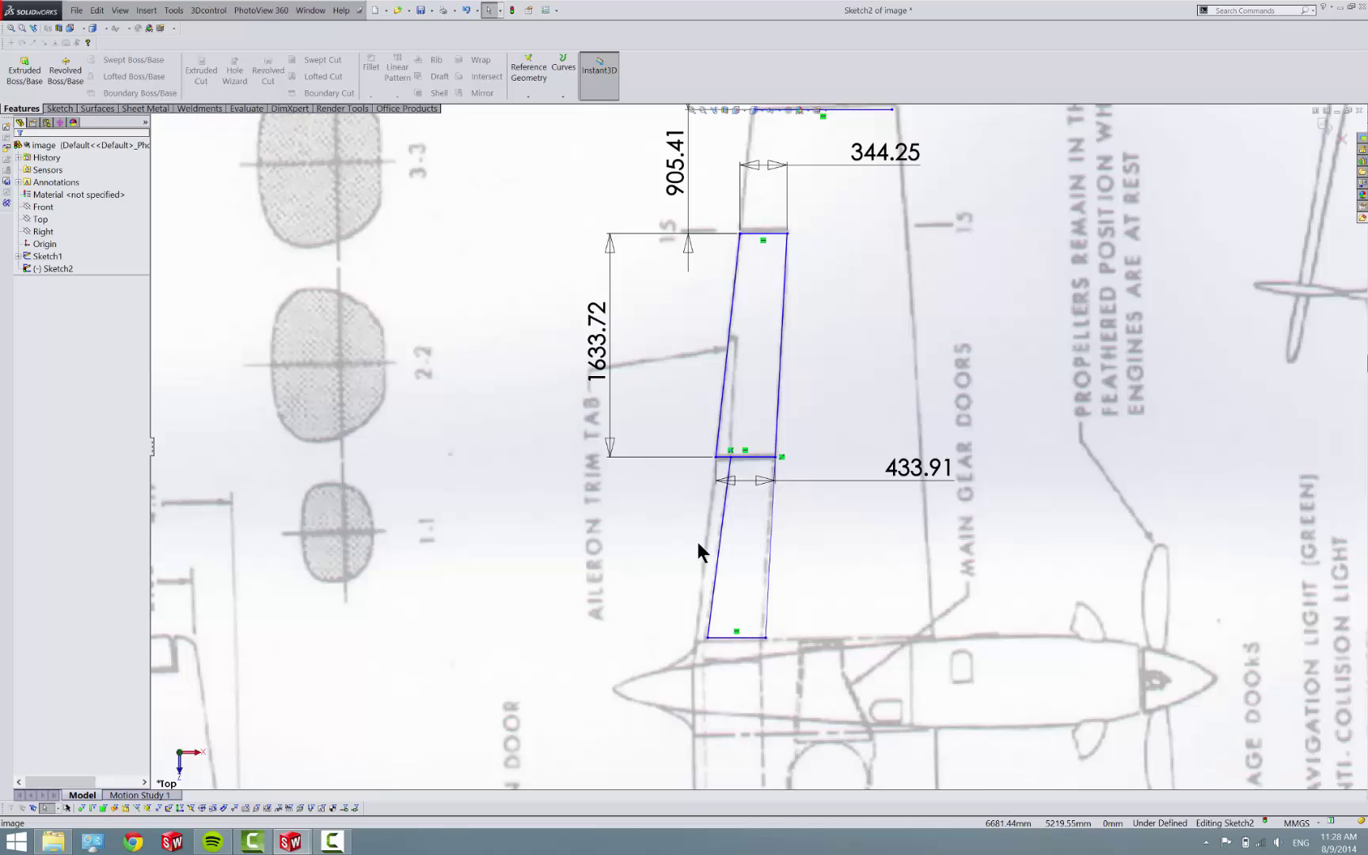
- Dimension the outline: 1320.90 vertical distance, 423.36 bottom width and 324.60 offset
key("d")
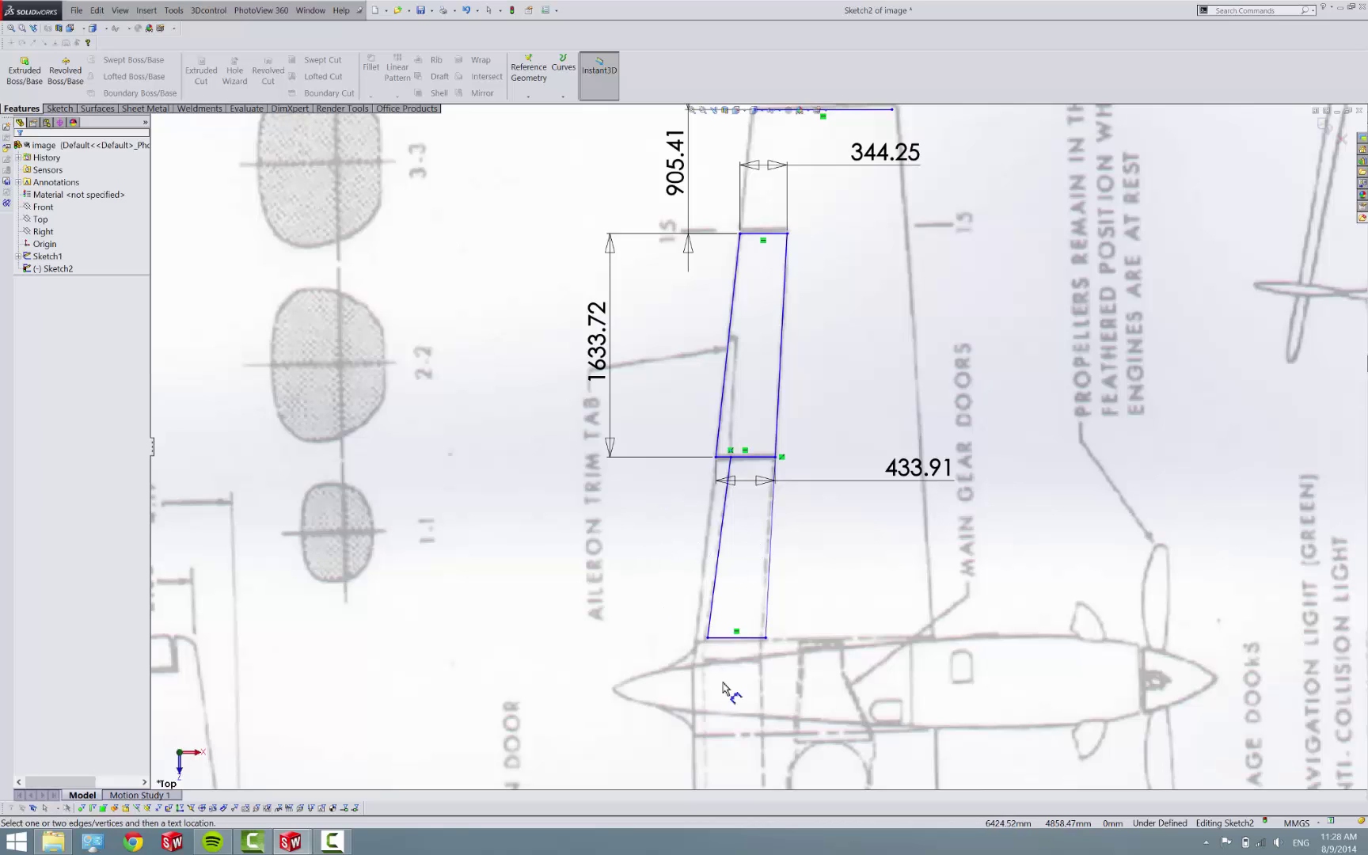
left_click(750, 638)
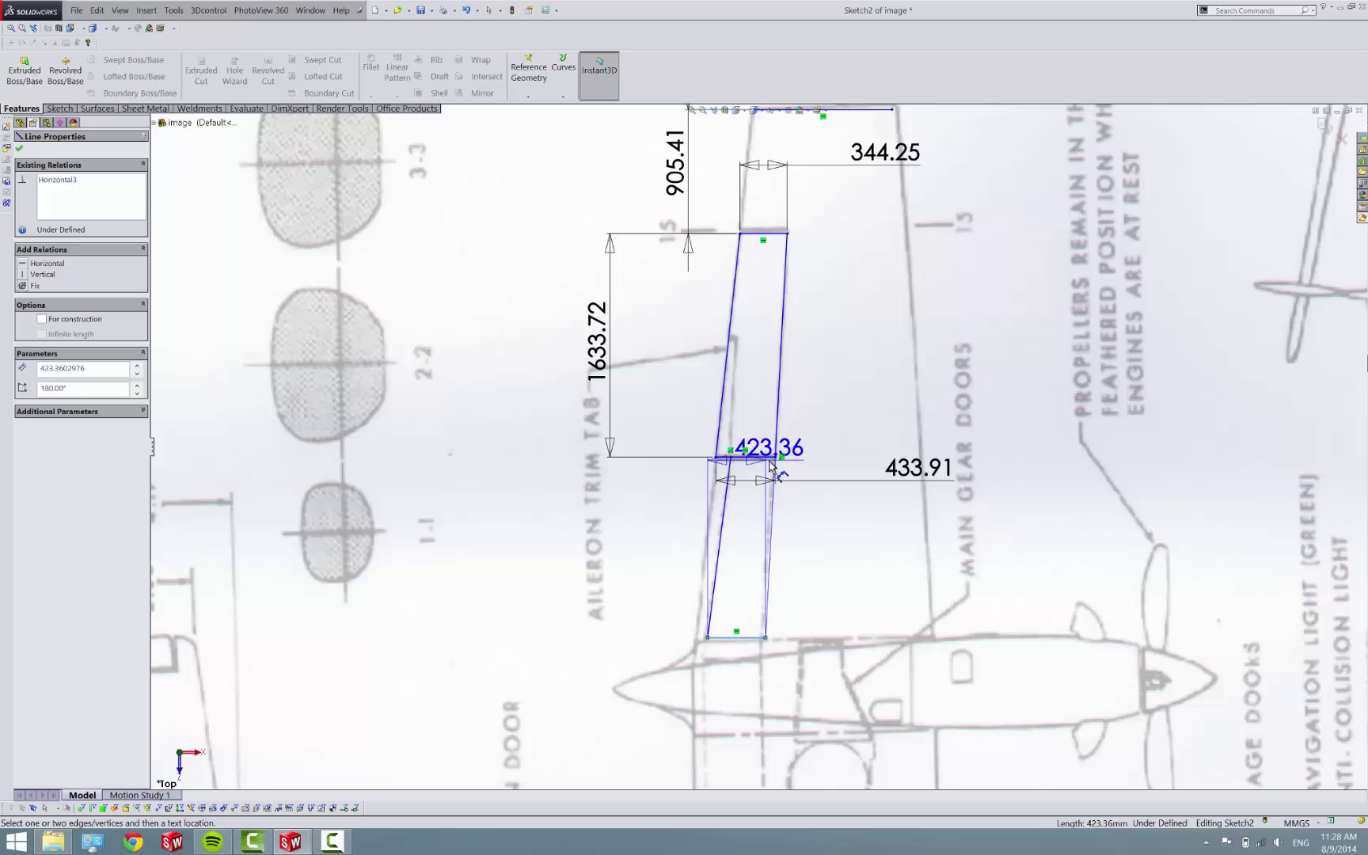
left_click(770, 462)
left_click(828, 545)
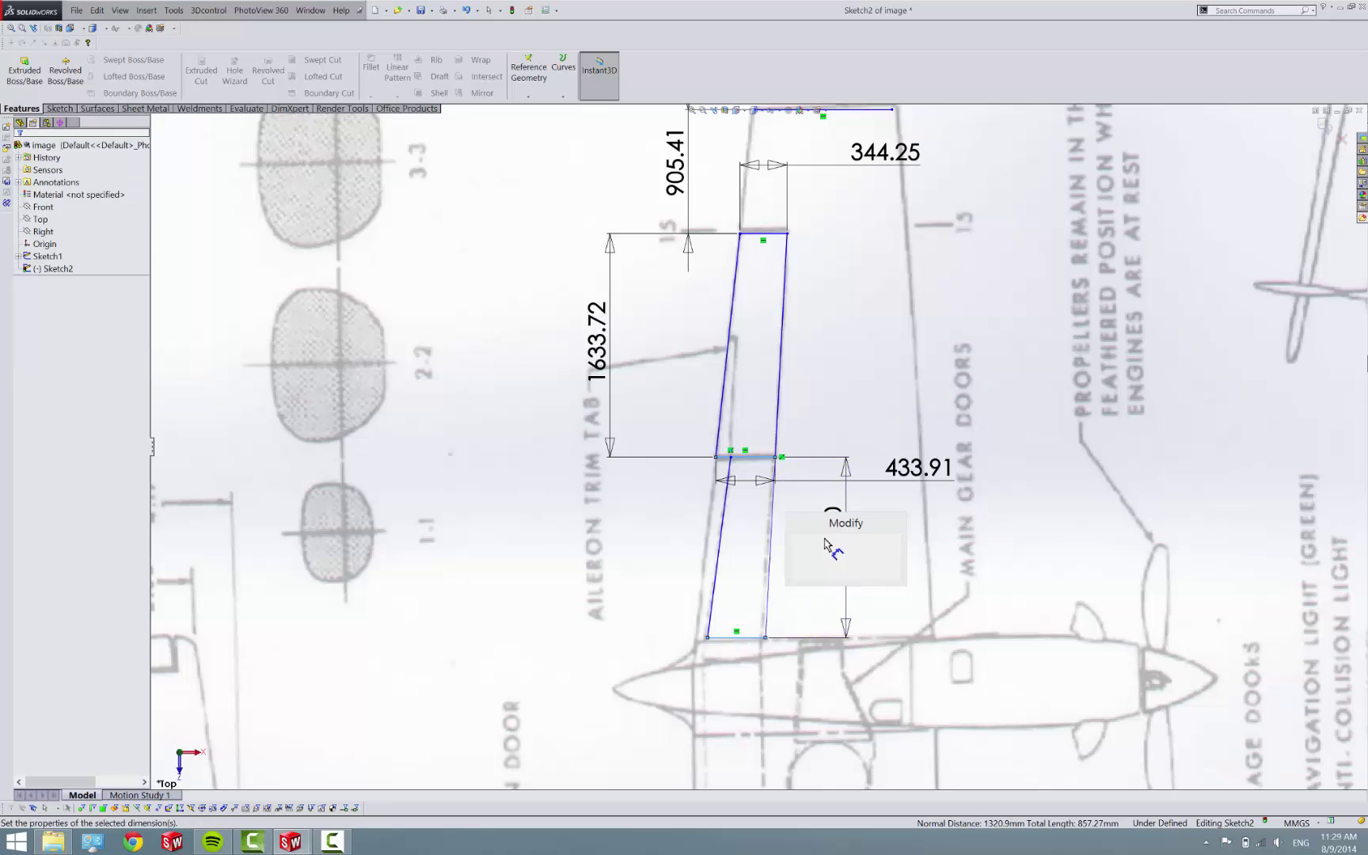
key("Return")
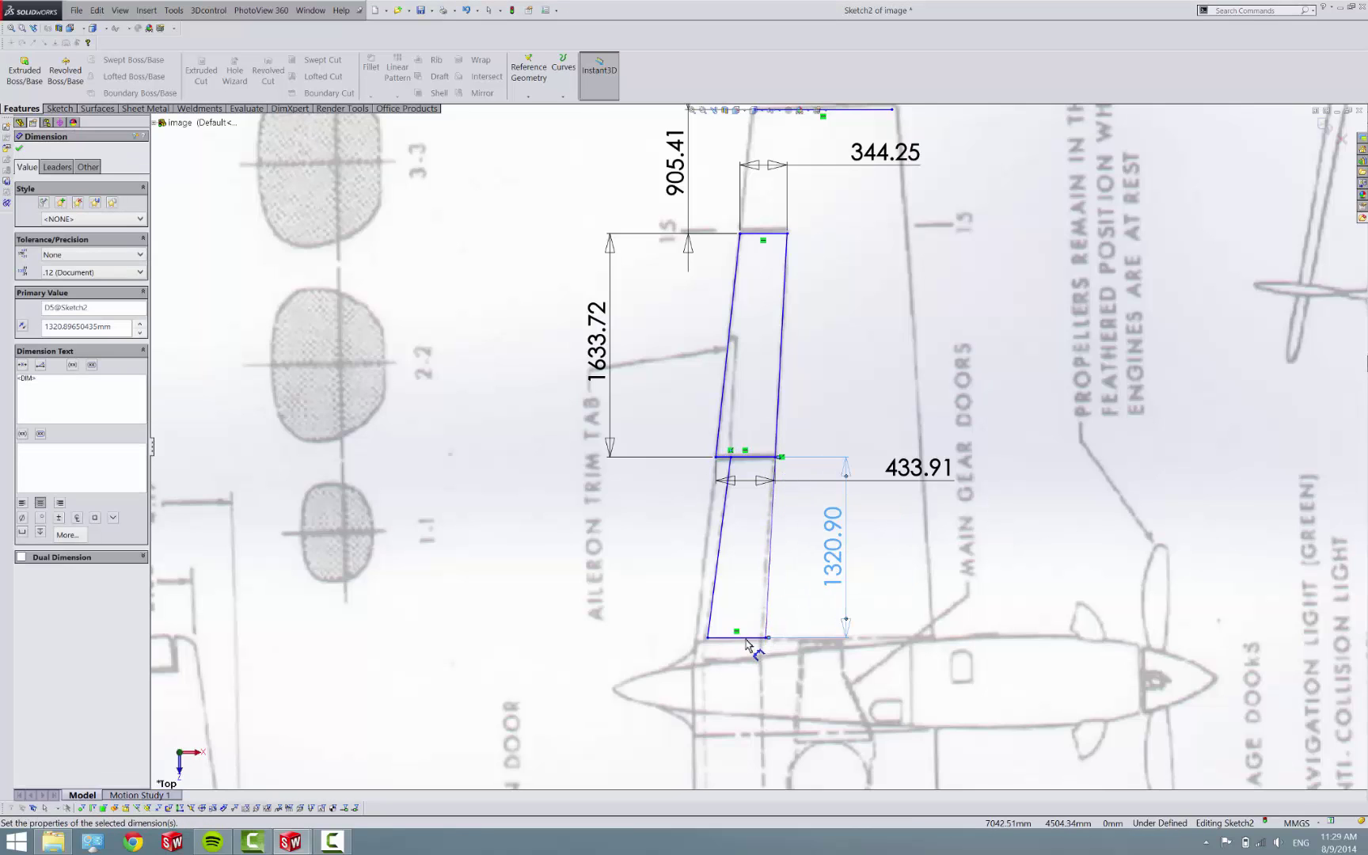
left_click(736, 638)
left_click(608, 703)
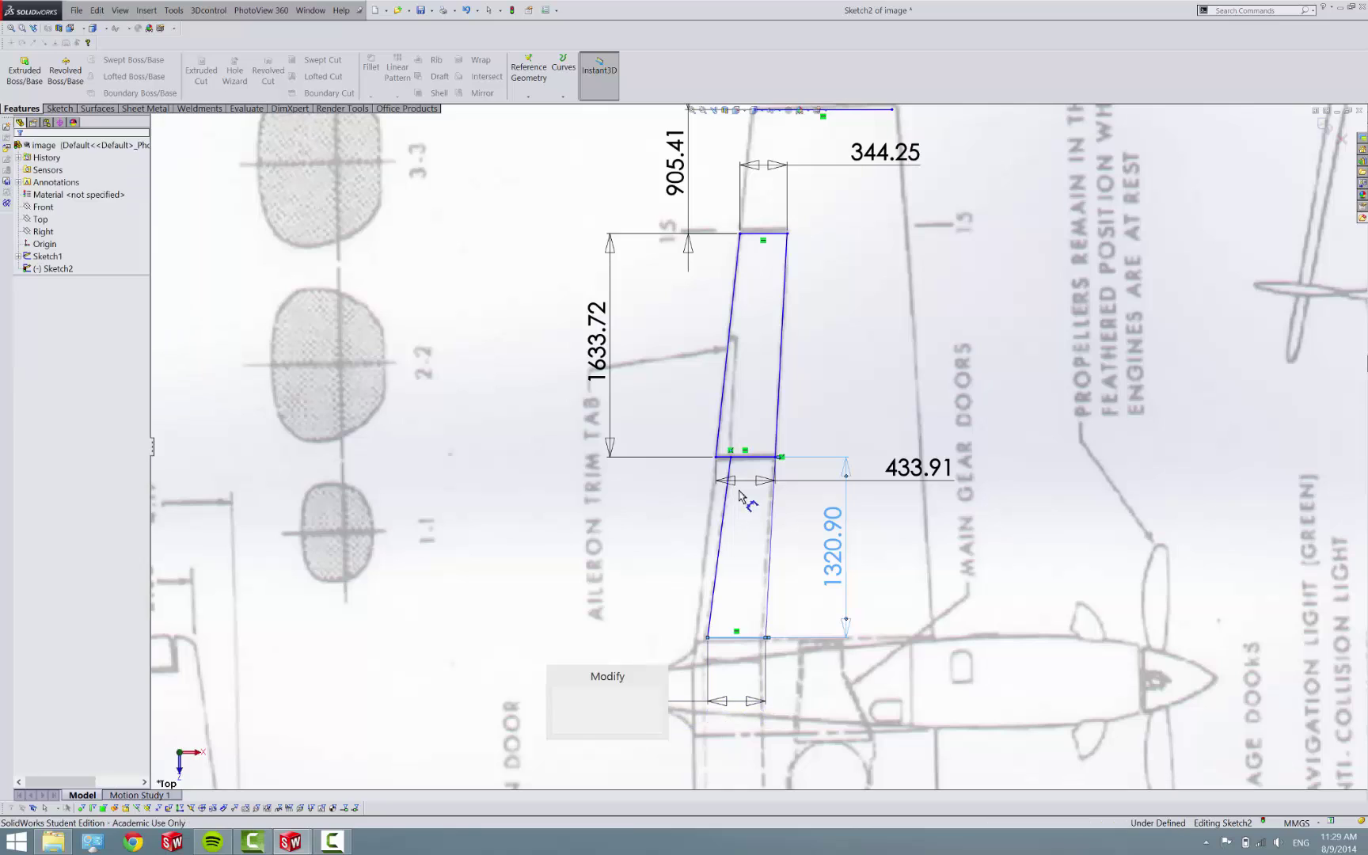
key("Return")
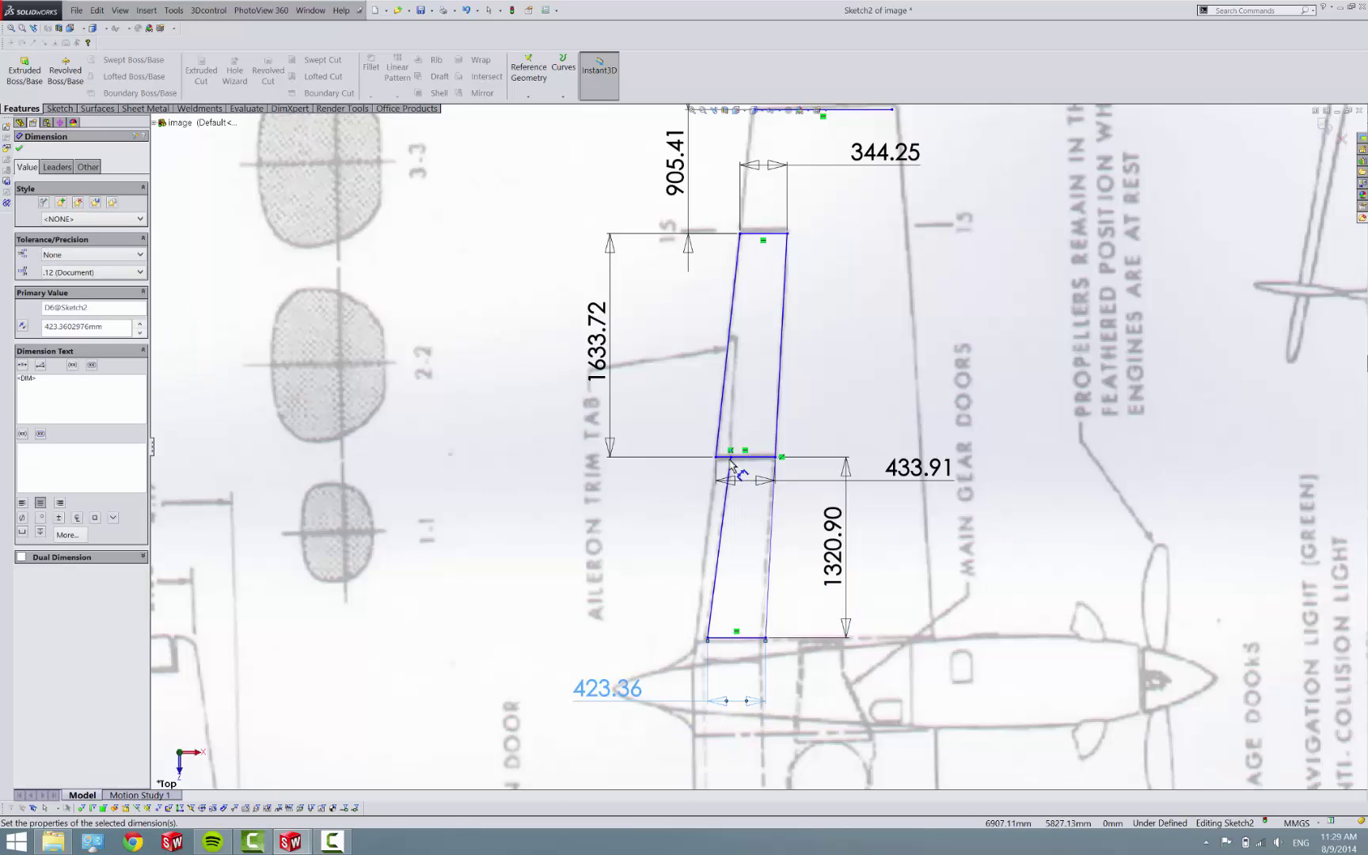
left_click(730, 459)
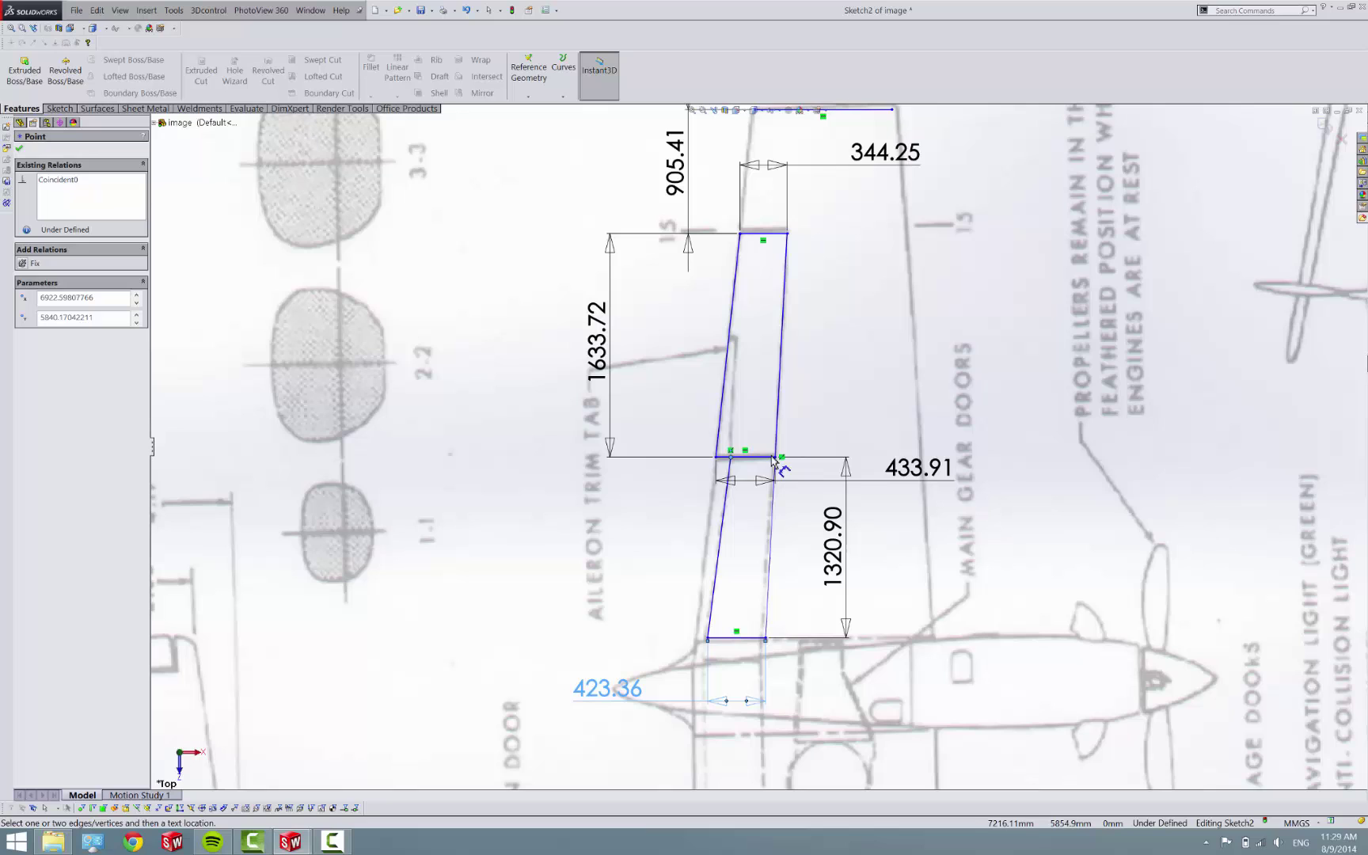
left_click(778, 459)
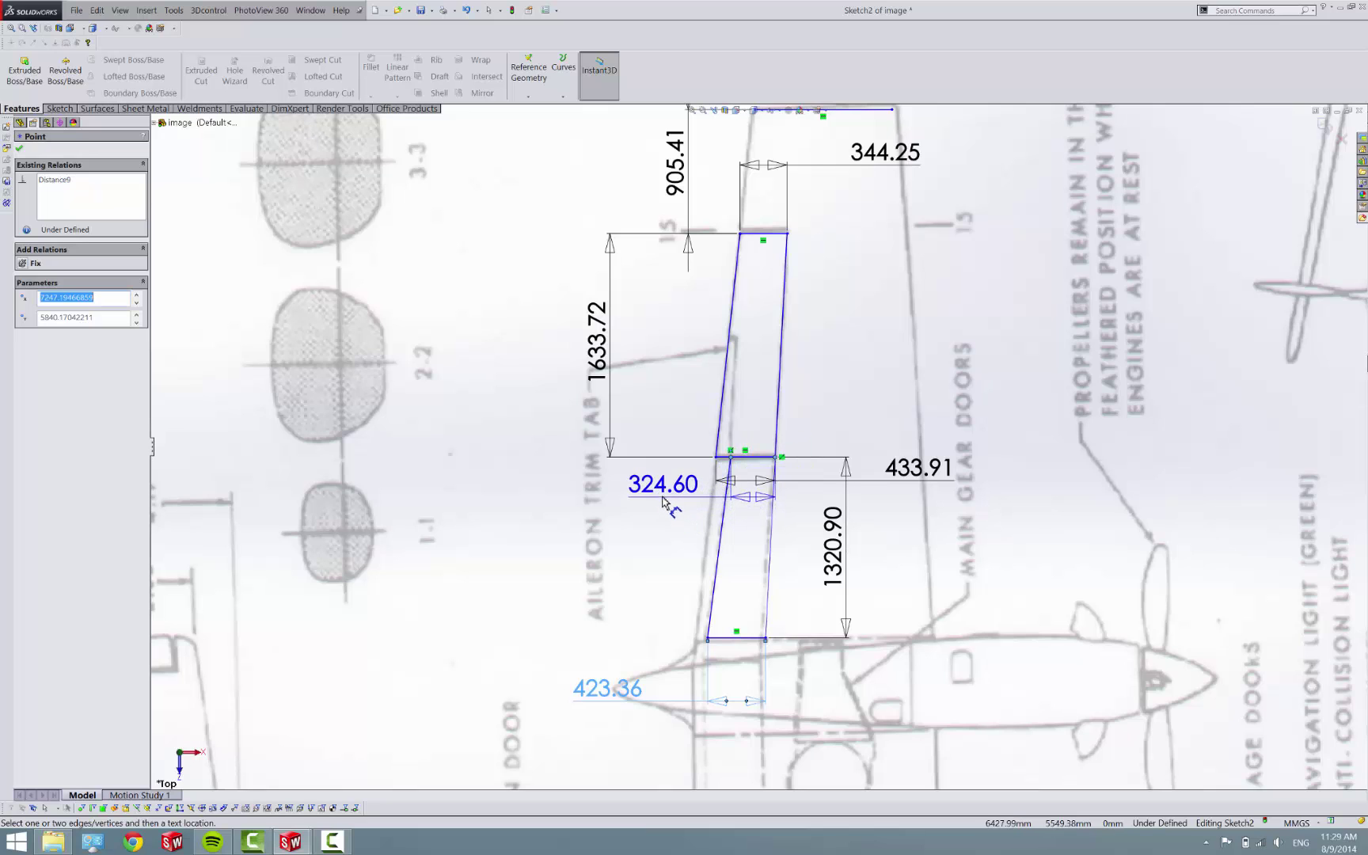
left_click(659, 500)
key("Return")
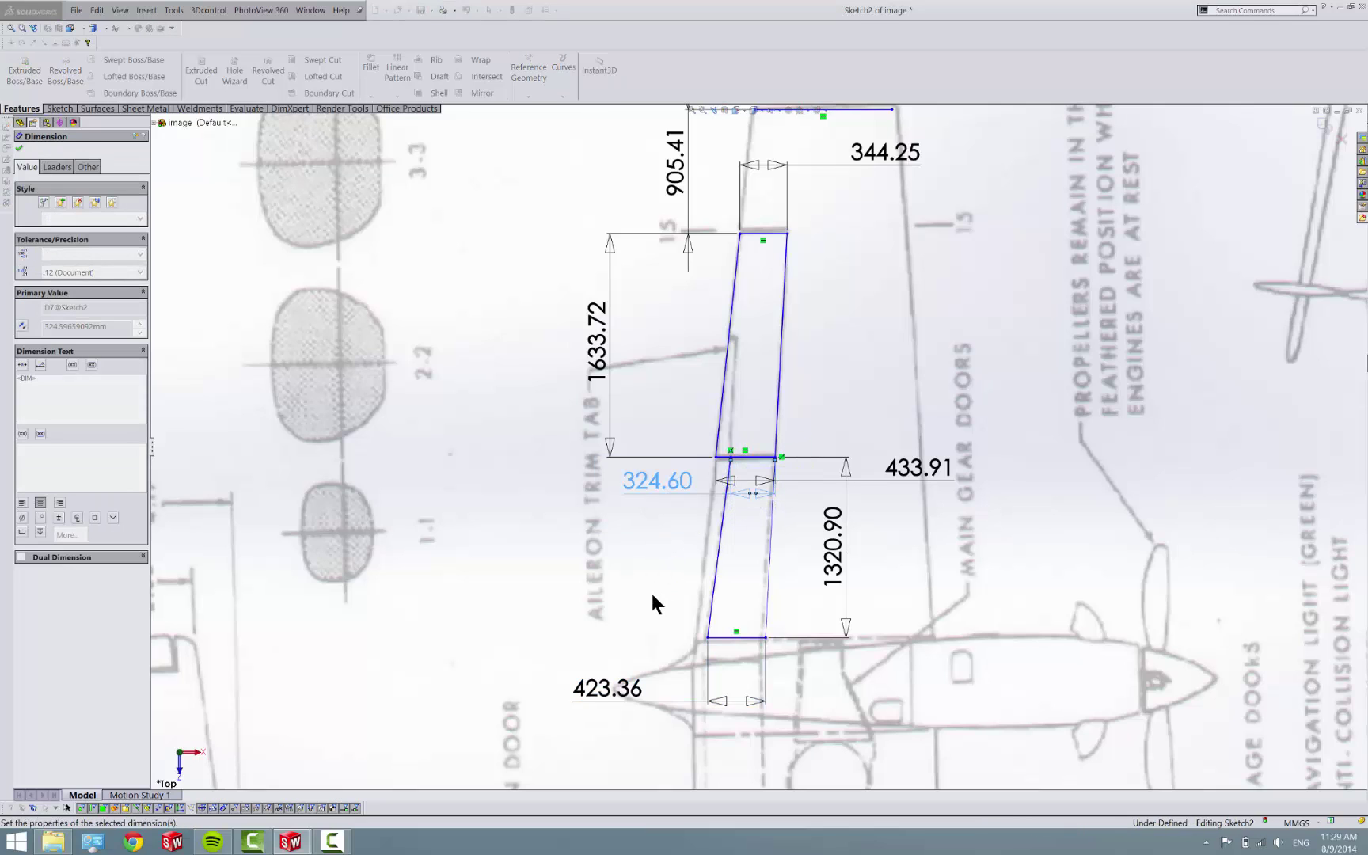
- In the left wing tip part, start a new sketch on Plane2 and view it Normal To
mouse_move(291, 841)
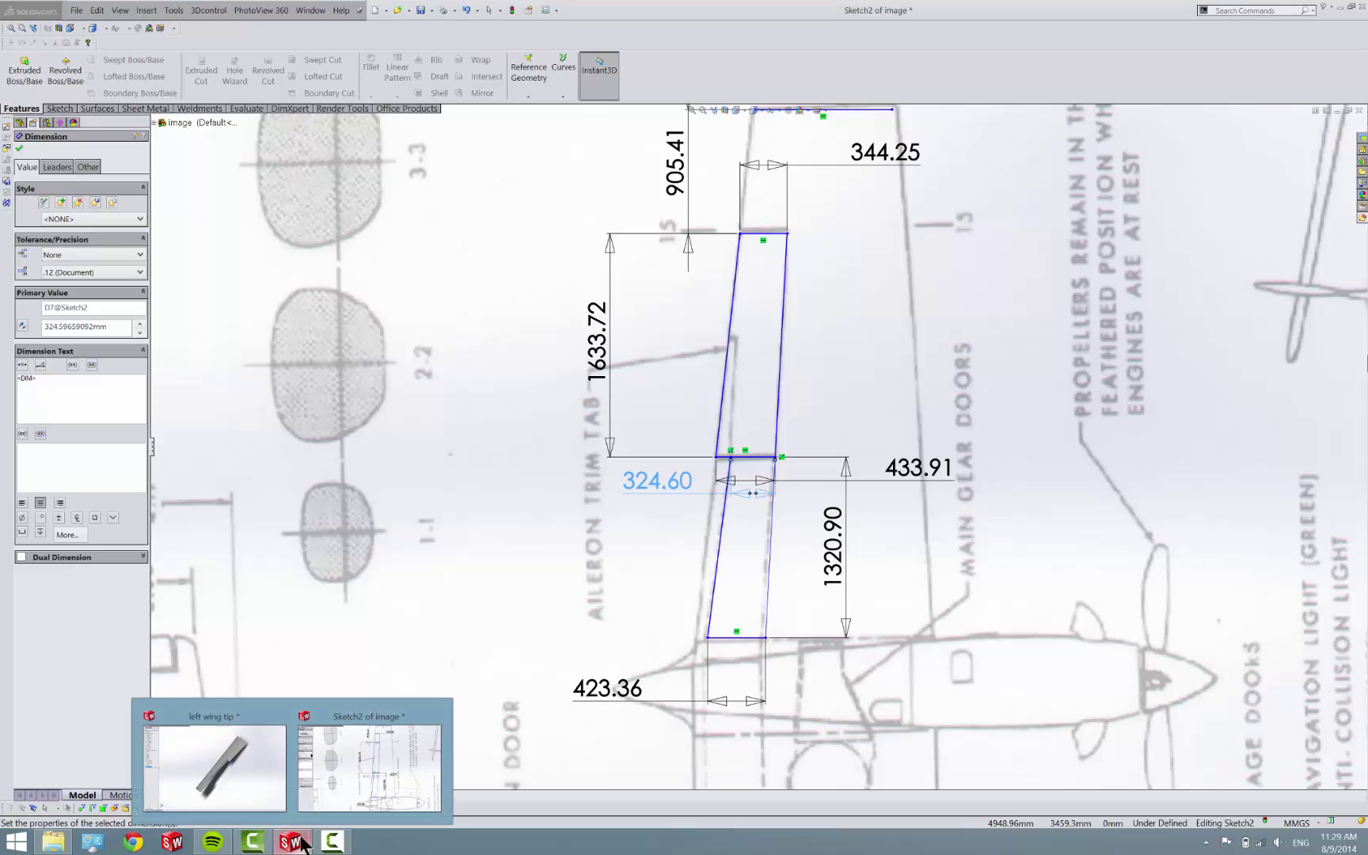
left_click(278, 772)
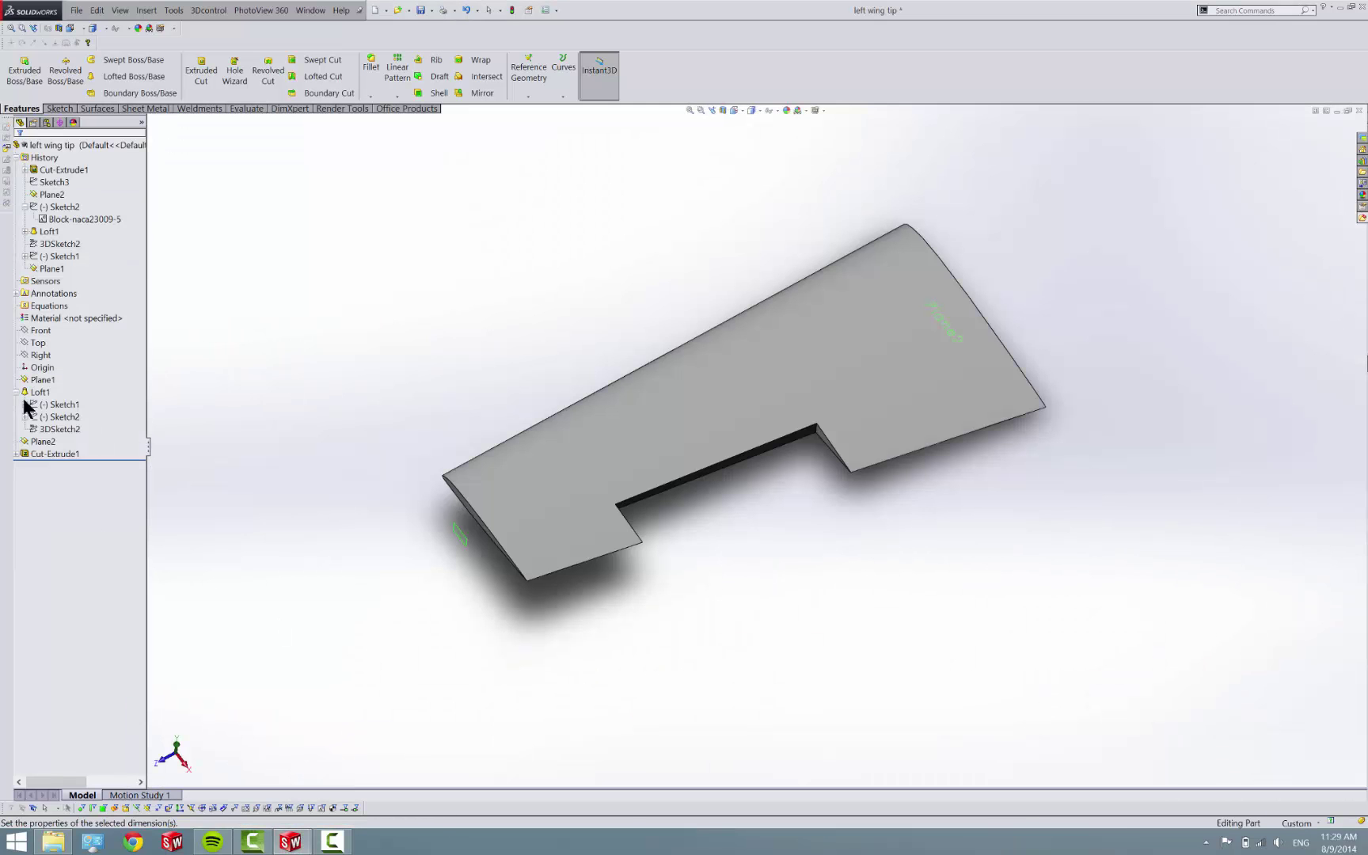
left_click(48, 442)
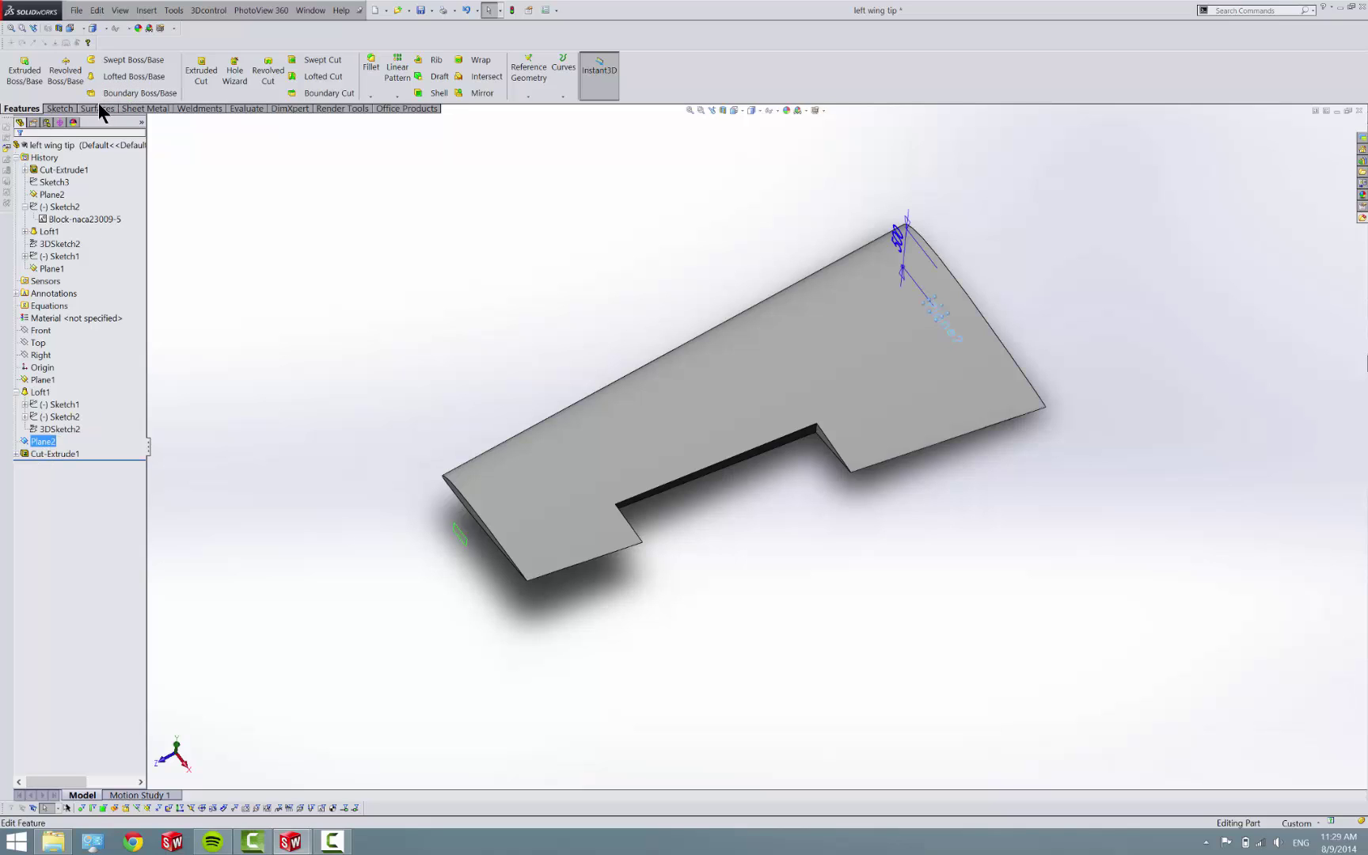
left_click(58, 108)
left_click(19, 69)
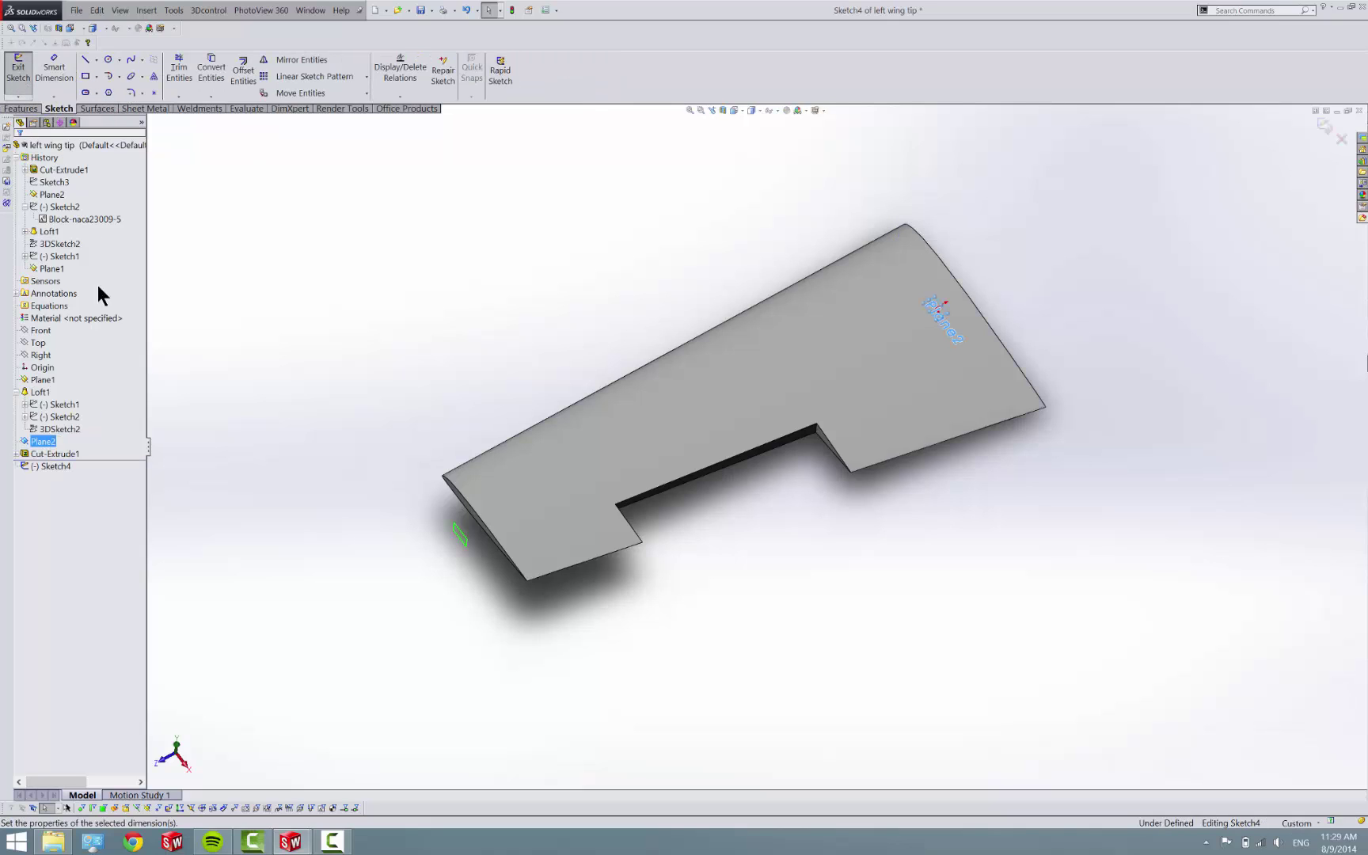
right_click(44, 464)
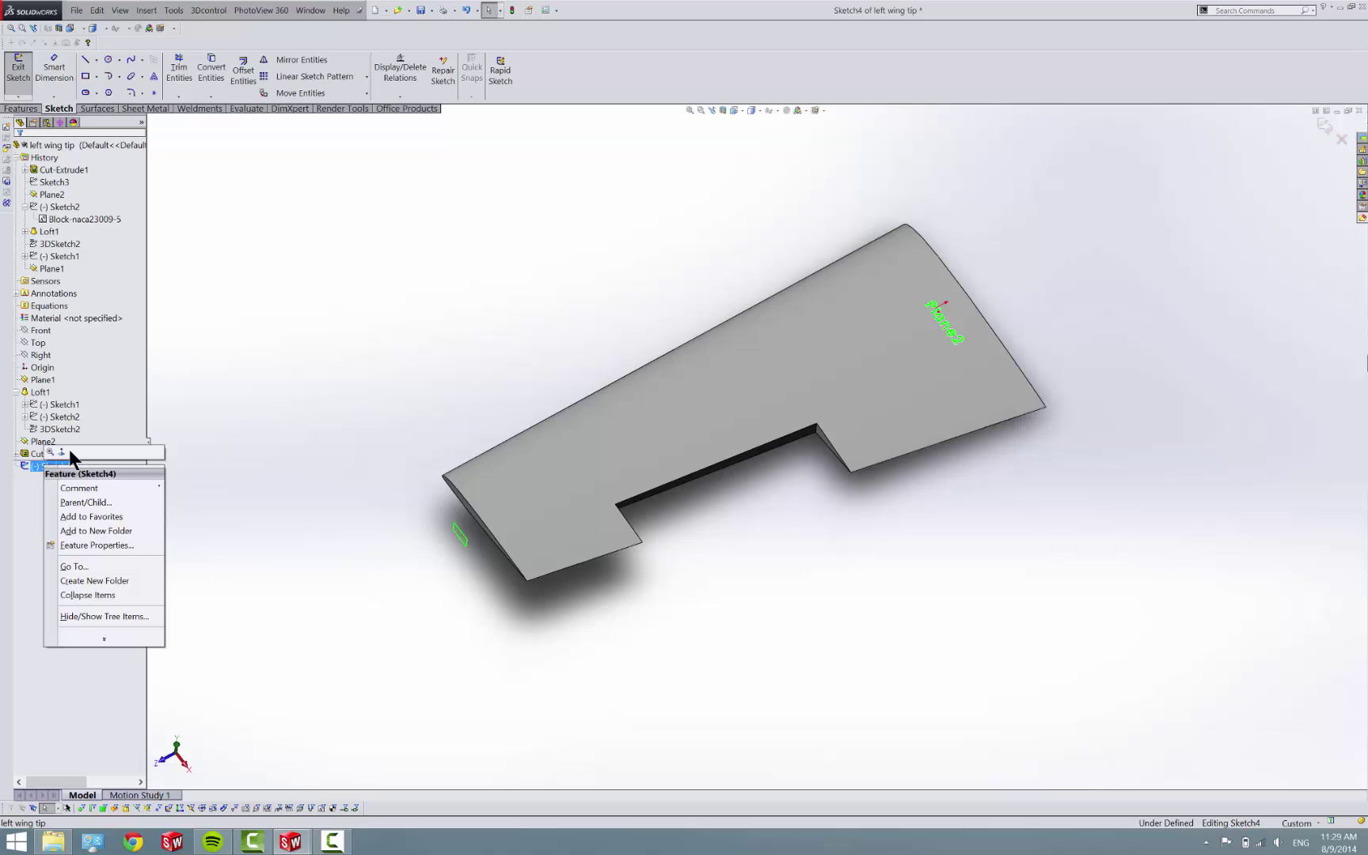
left_click(63, 454)
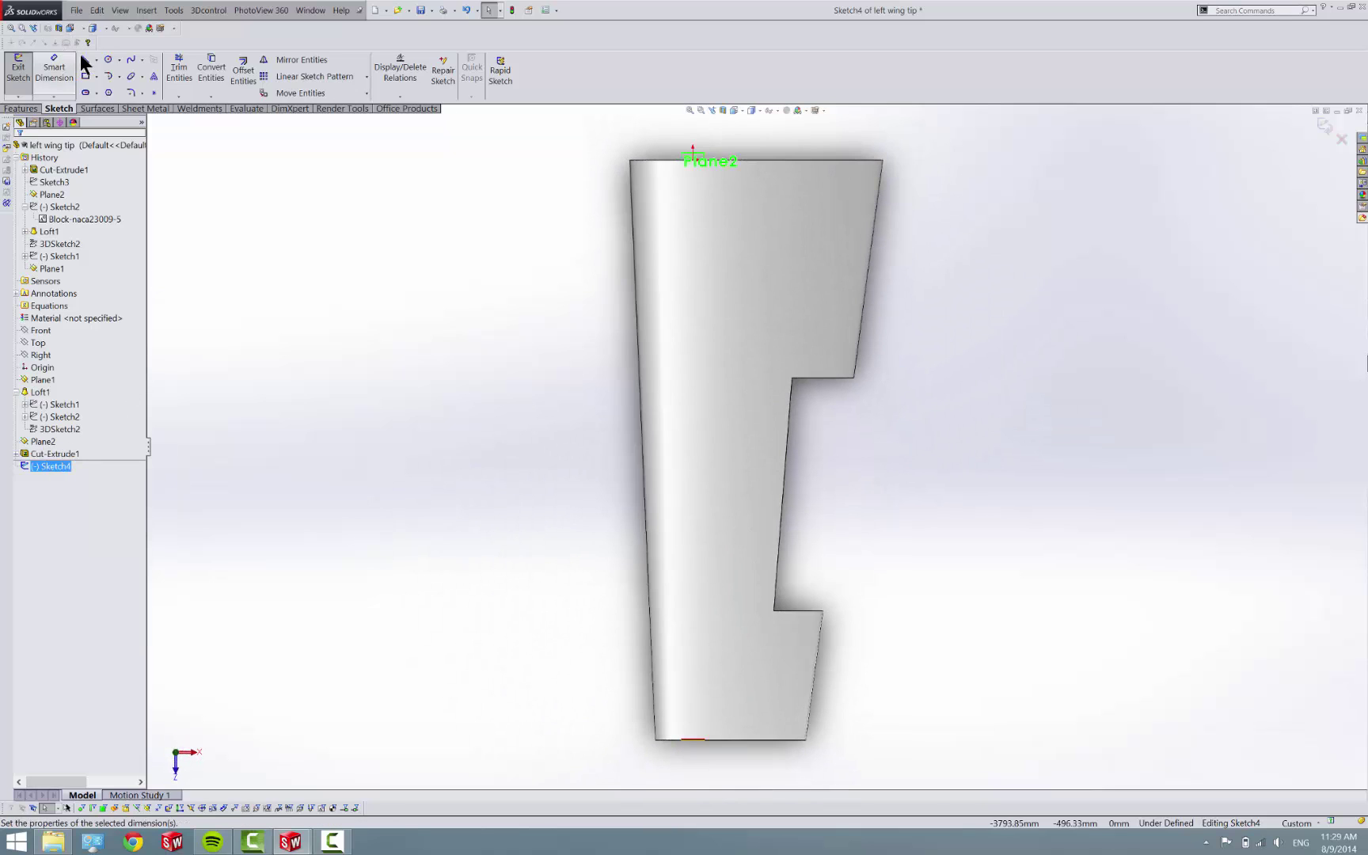
- Draw a closed four-line outline from the cutout's inner corner up to the top edge and back
left_click(96, 59)
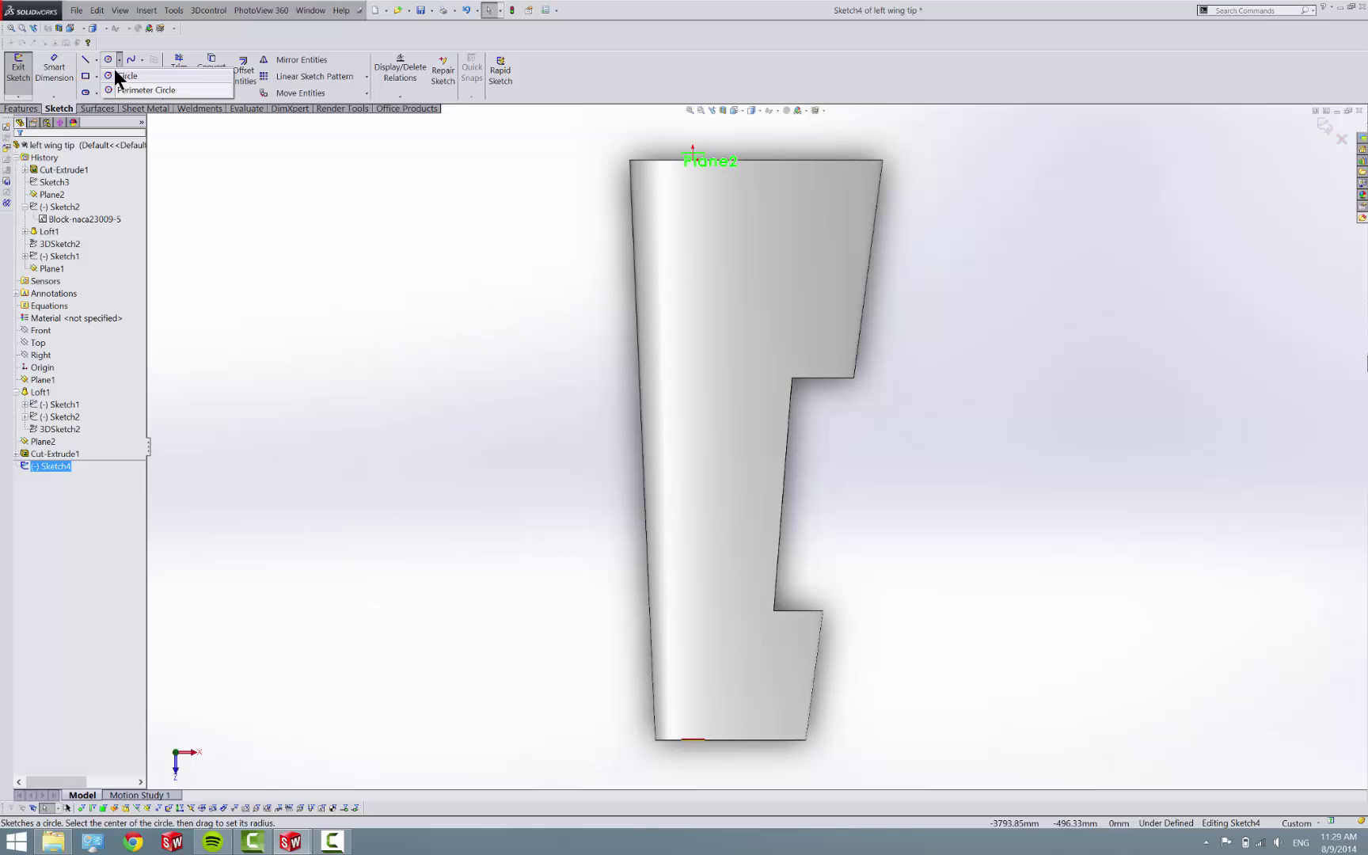
left_click(97, 76)
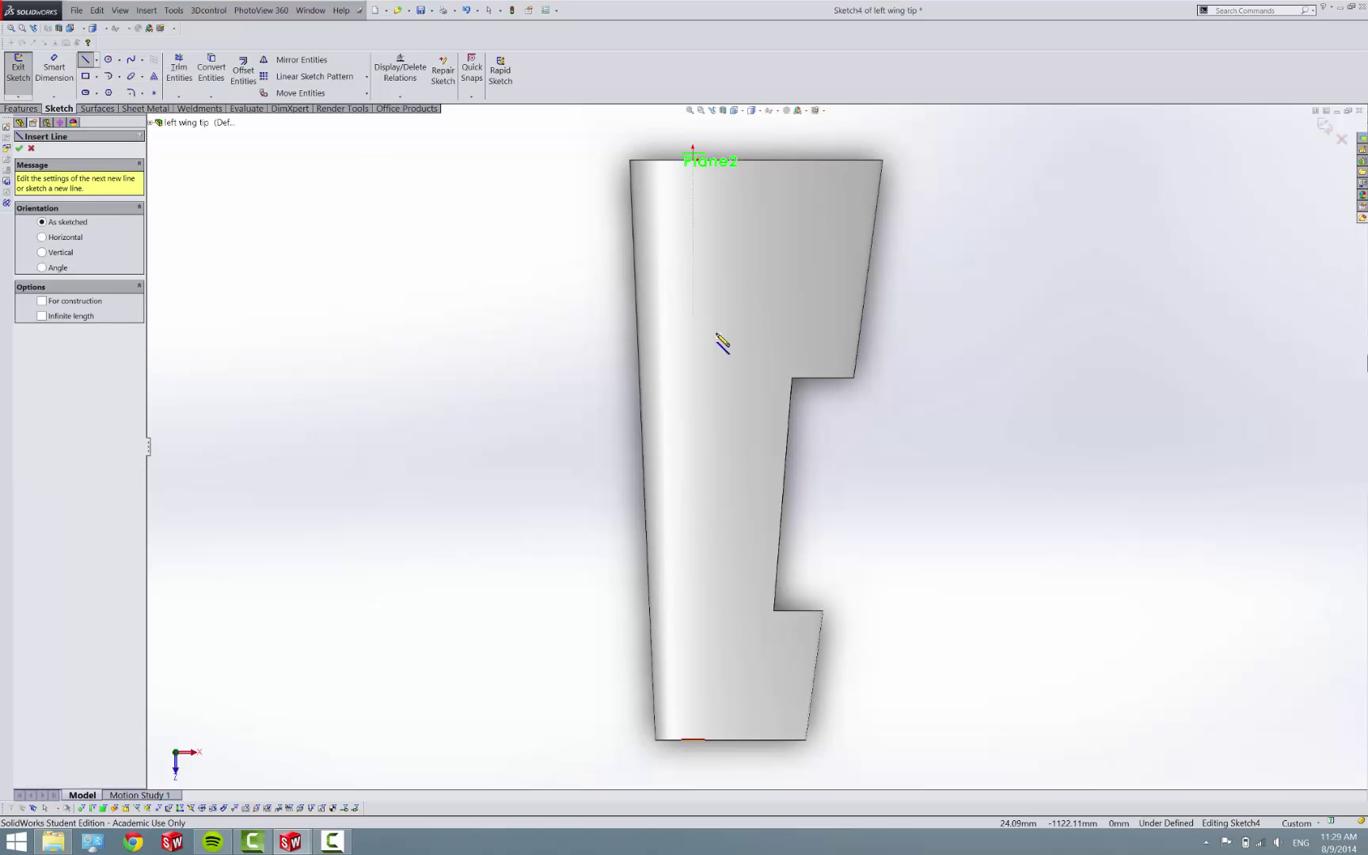
left_click(793, 380)
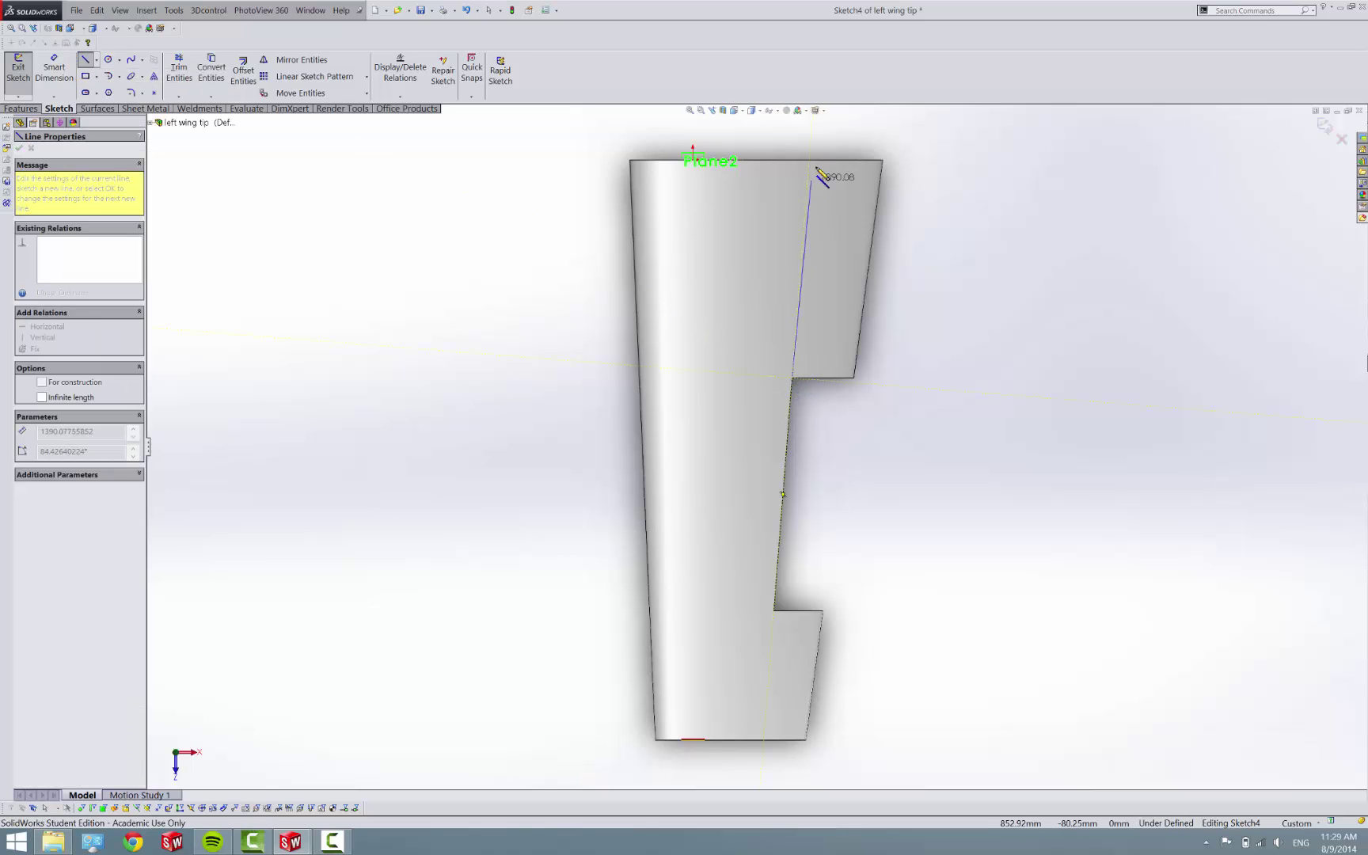
left_click(808, 154)
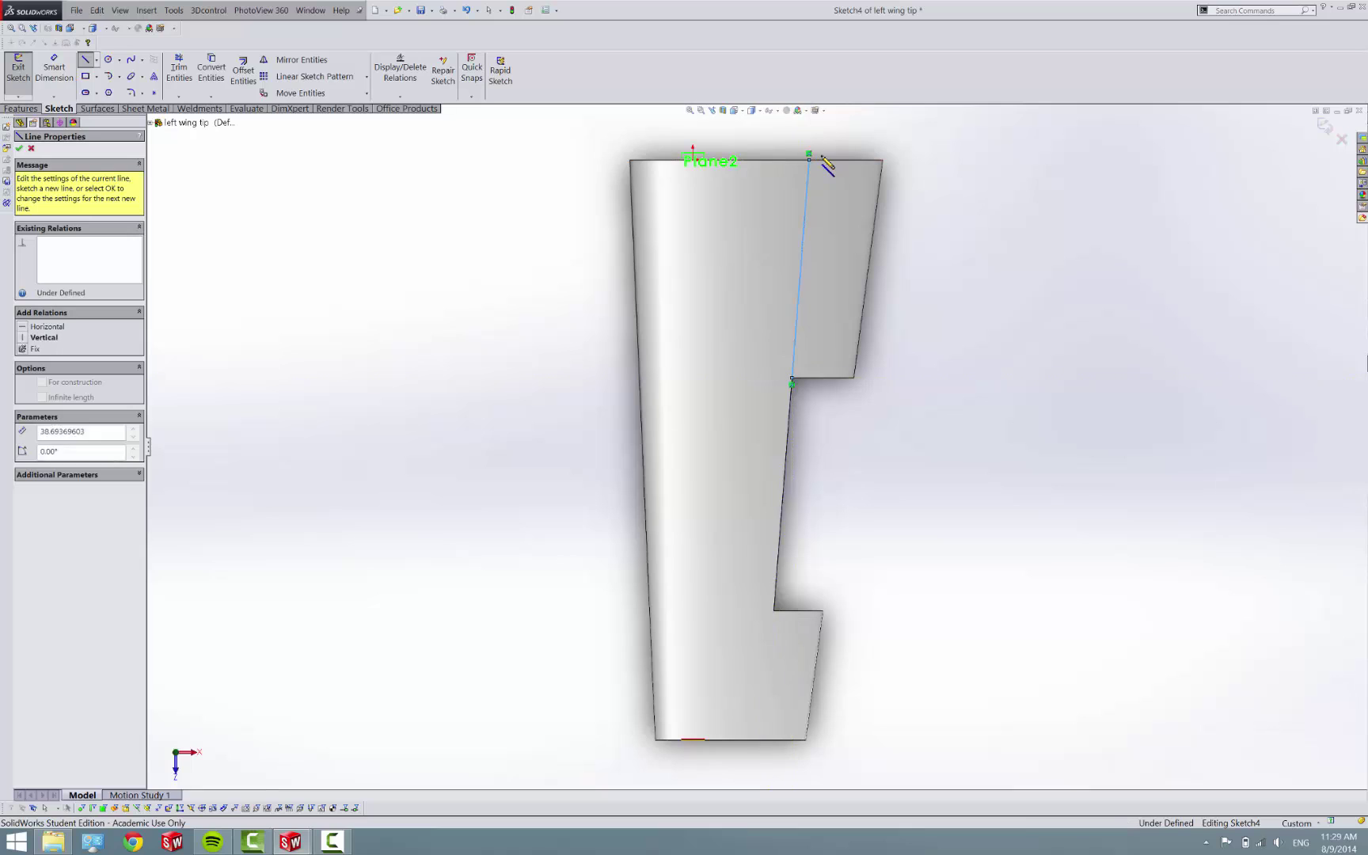
left_click(867, 155)
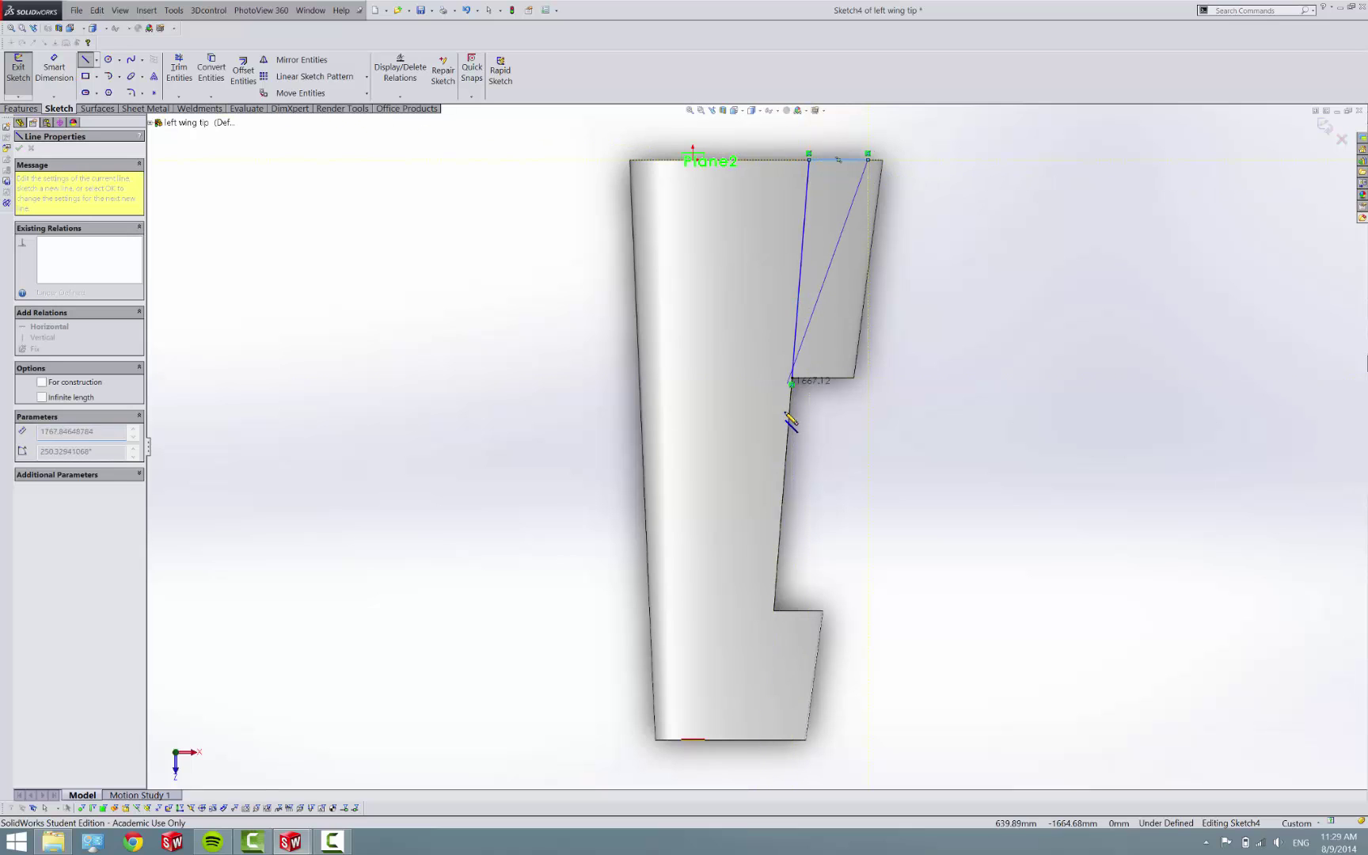
left_click(839, 378)
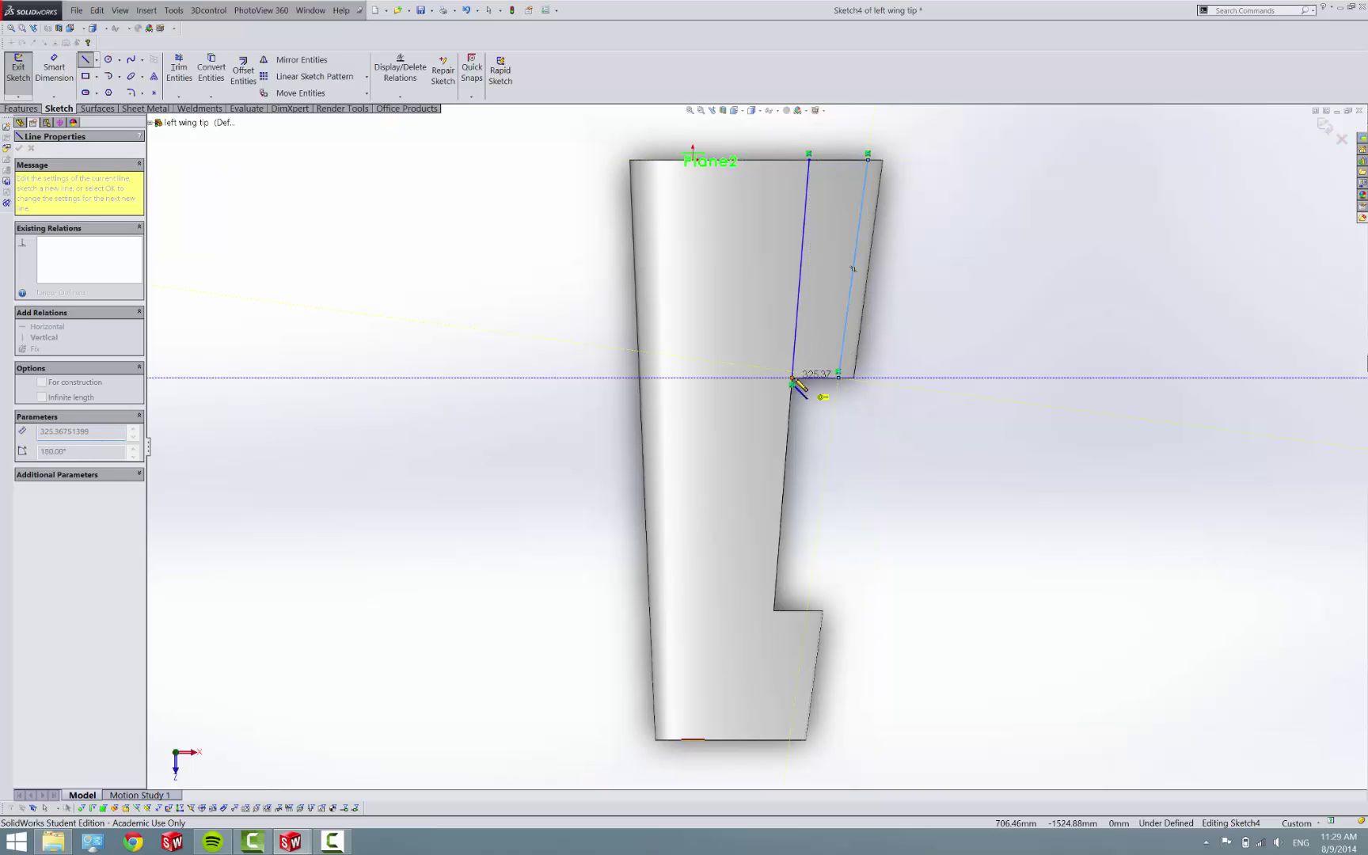
left_click(792, 380)
key("Escape")
- Dimension the outline's top width, changing it from 411.50 to 423 mm
mouse_move(279, 845)
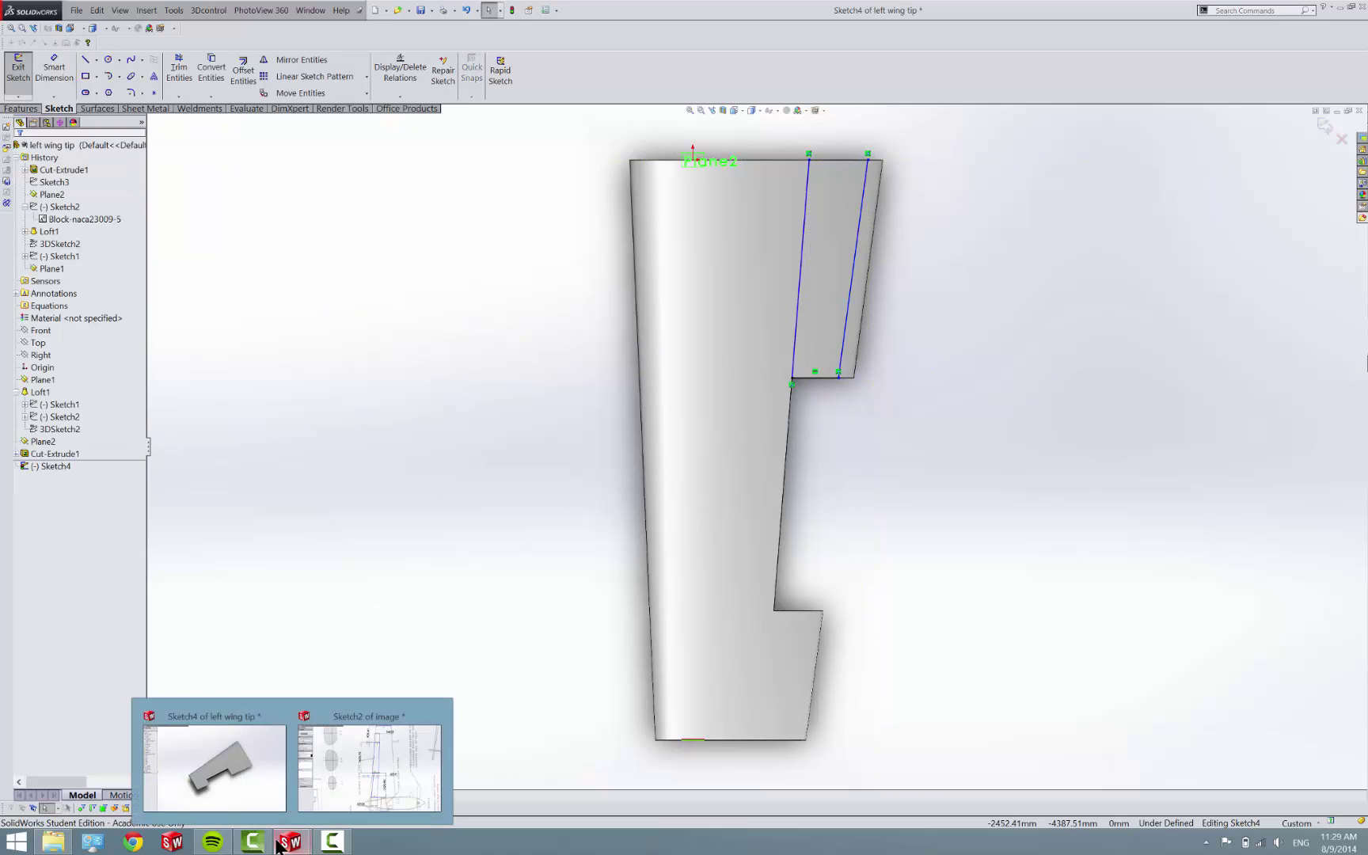
mouse_move(376, 769)
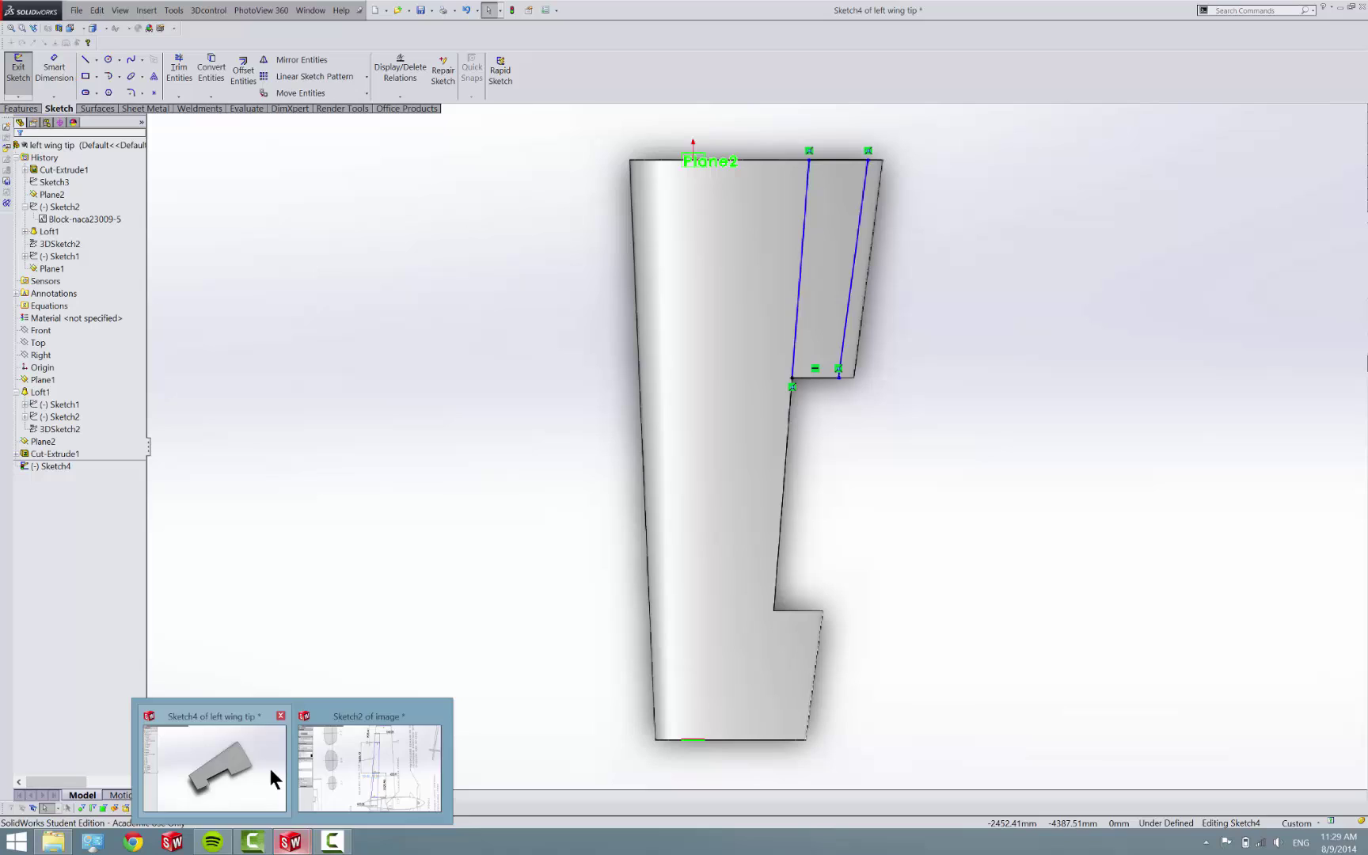
left_click(269, 766)
key("d")
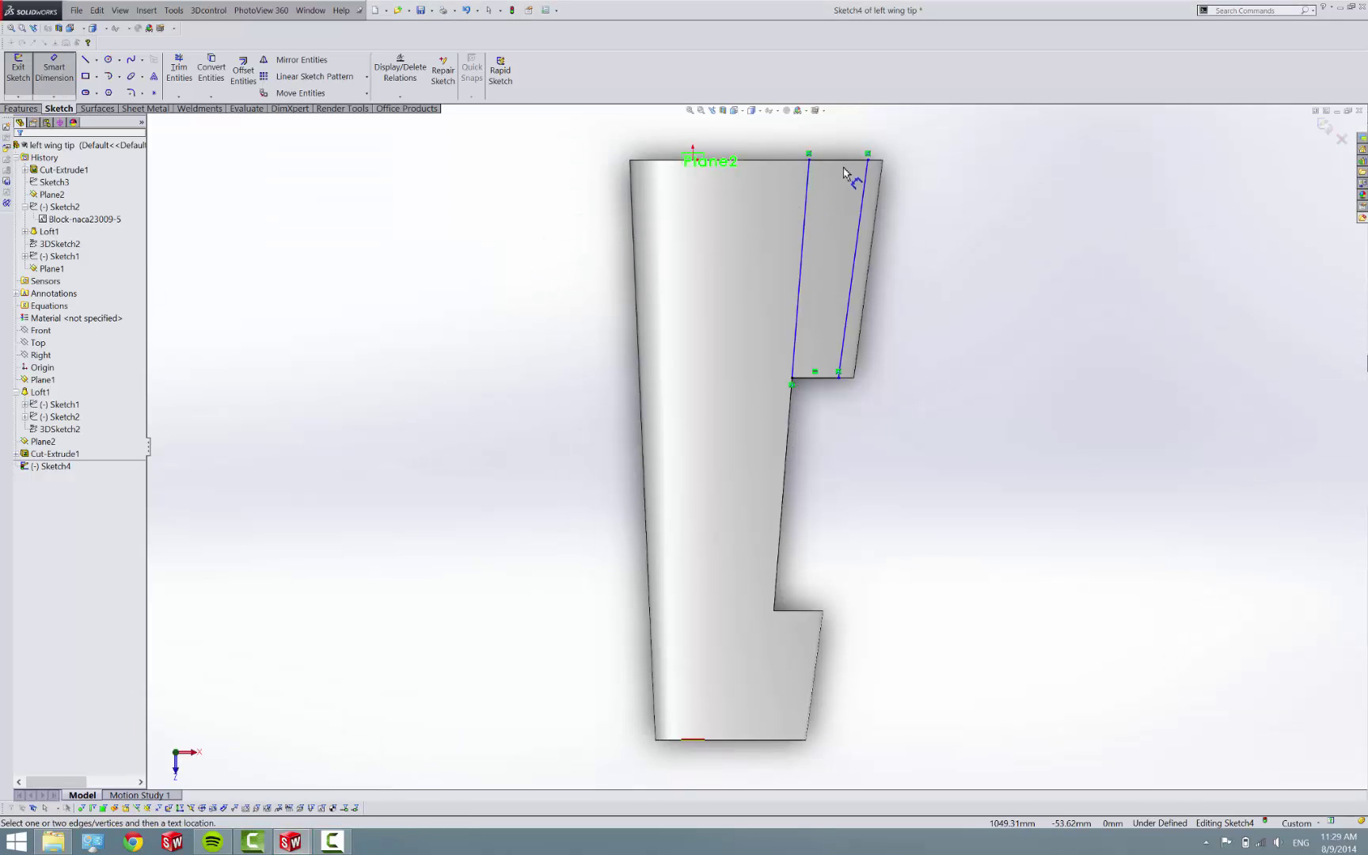
left_click(849, 160)
left_click(941, 207)
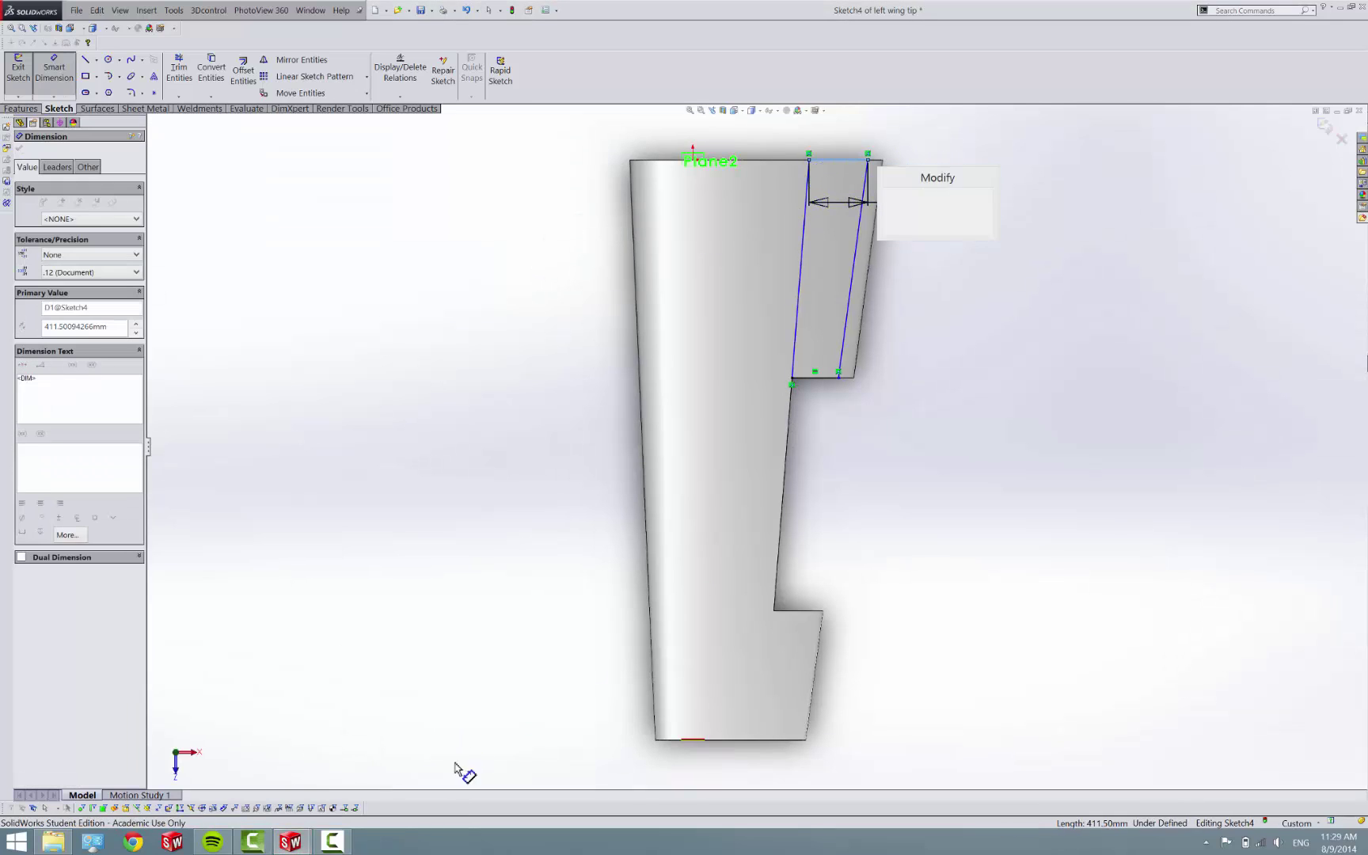
left_click(332, 841)
left_click(1347, 792)
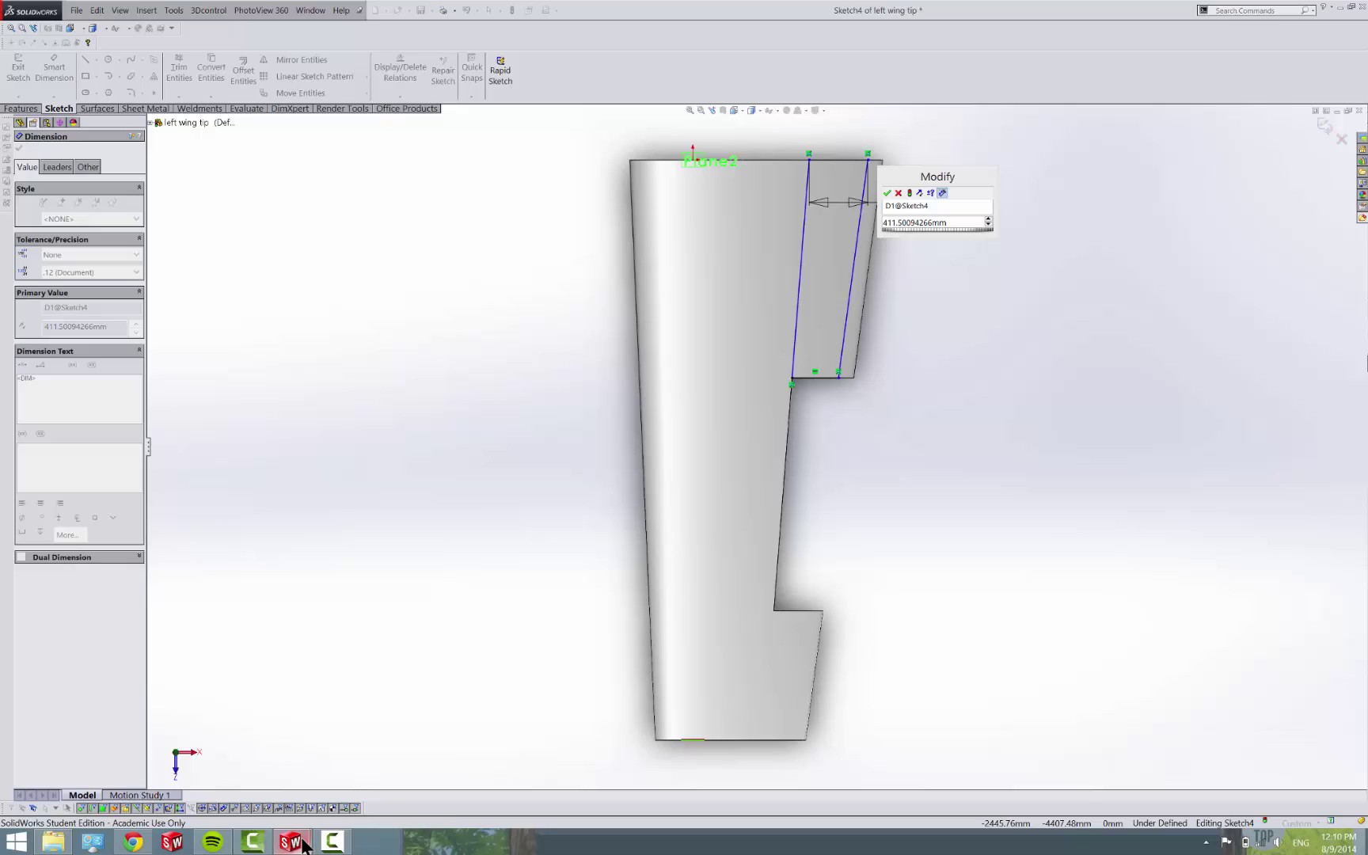
mouse_move(305, 845)
mouse_move(342, 784)
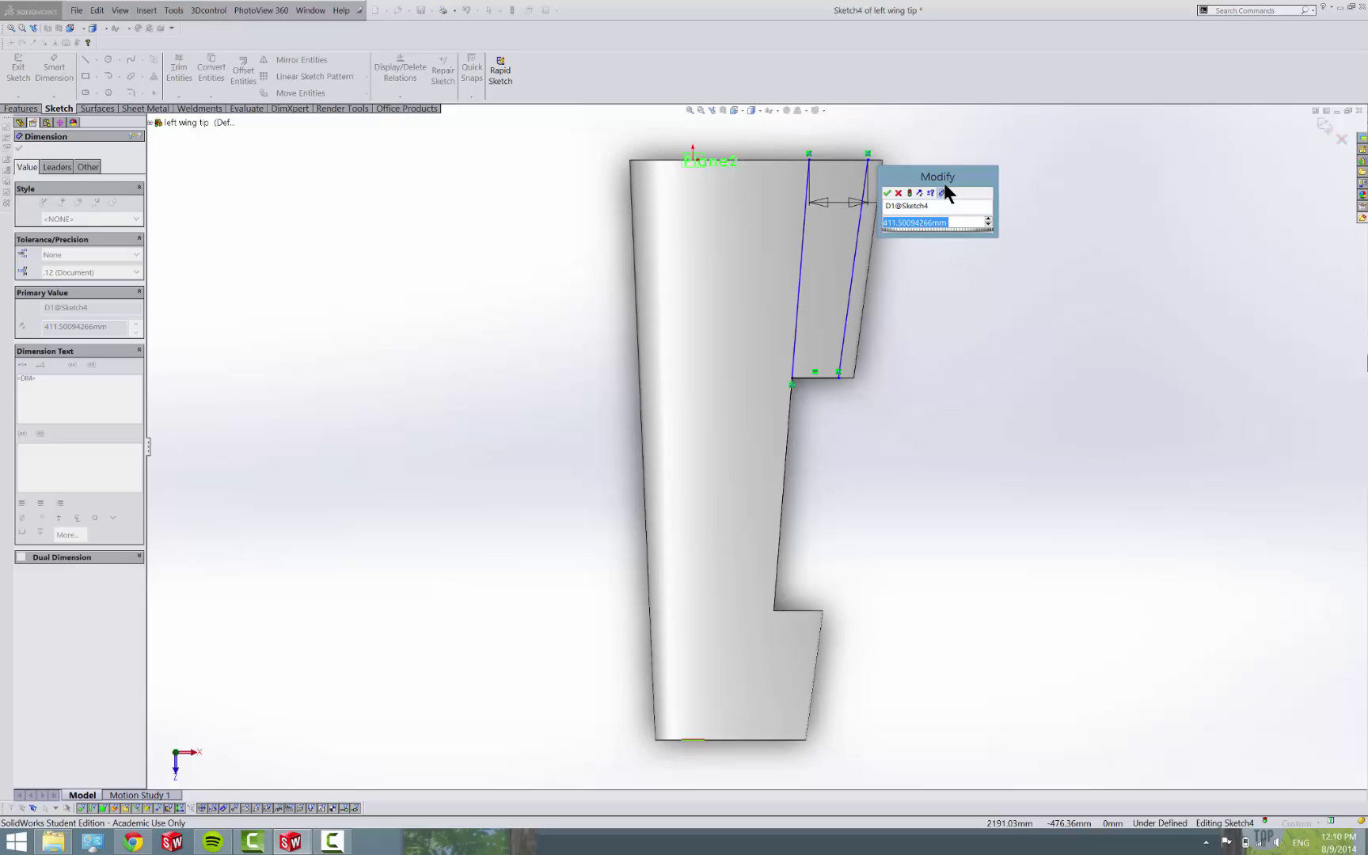
left_click_drag(944, 183, 1130, 301)
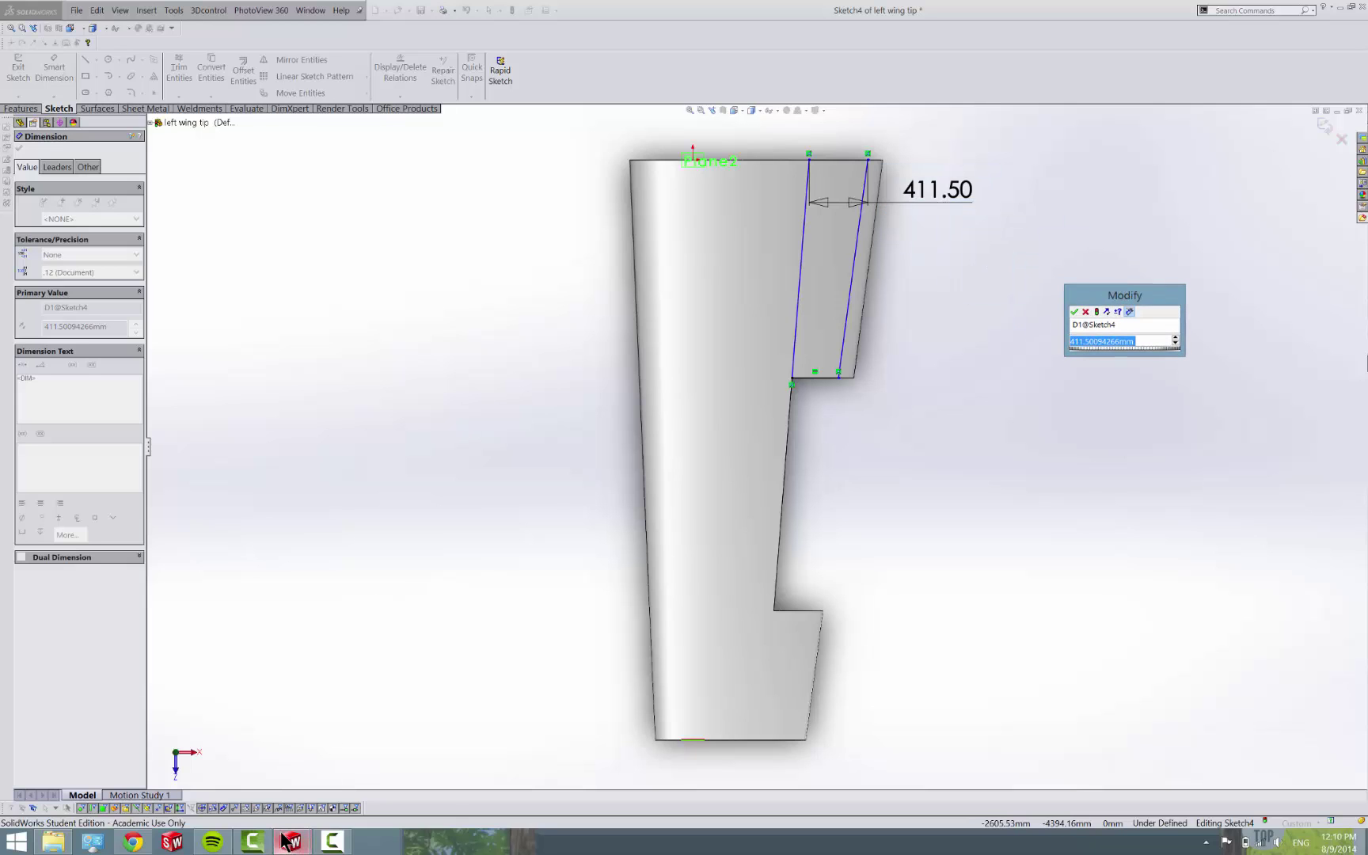
mouse_move(317, 806)
type("423")
key("Return")
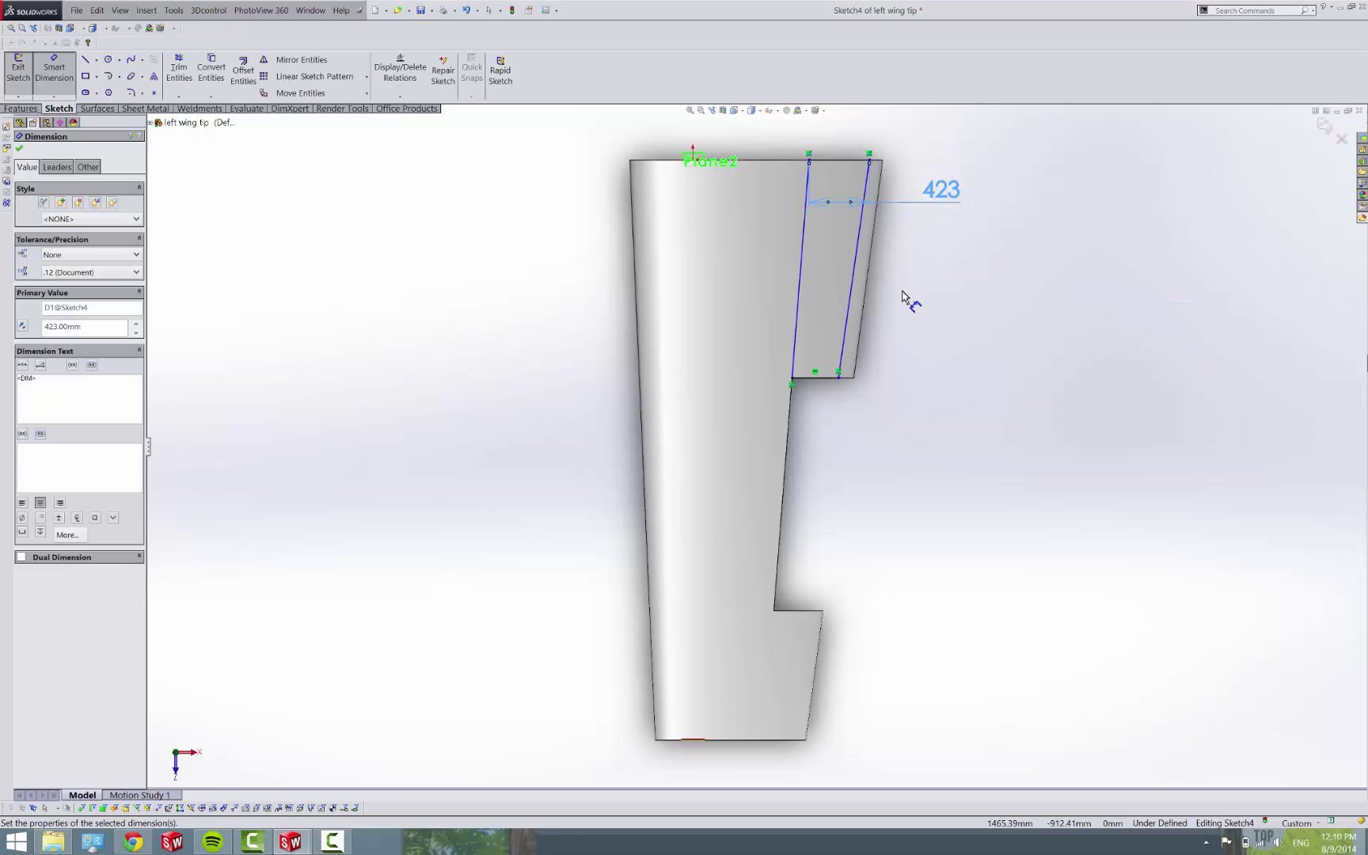
left_click(816, 357)
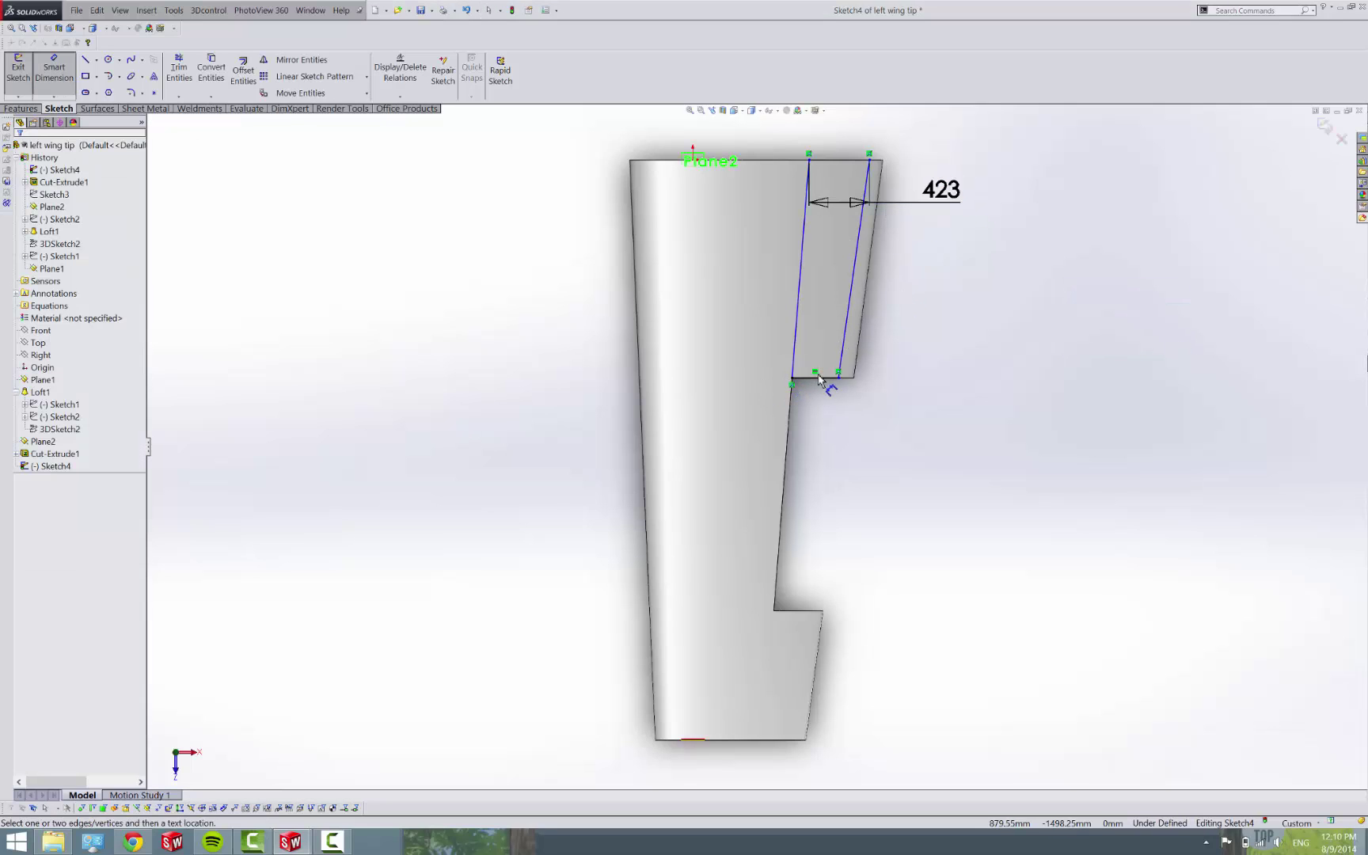
- Dimension the bottom edge to 344 mm and exit the sketch
left_click(818, 379)
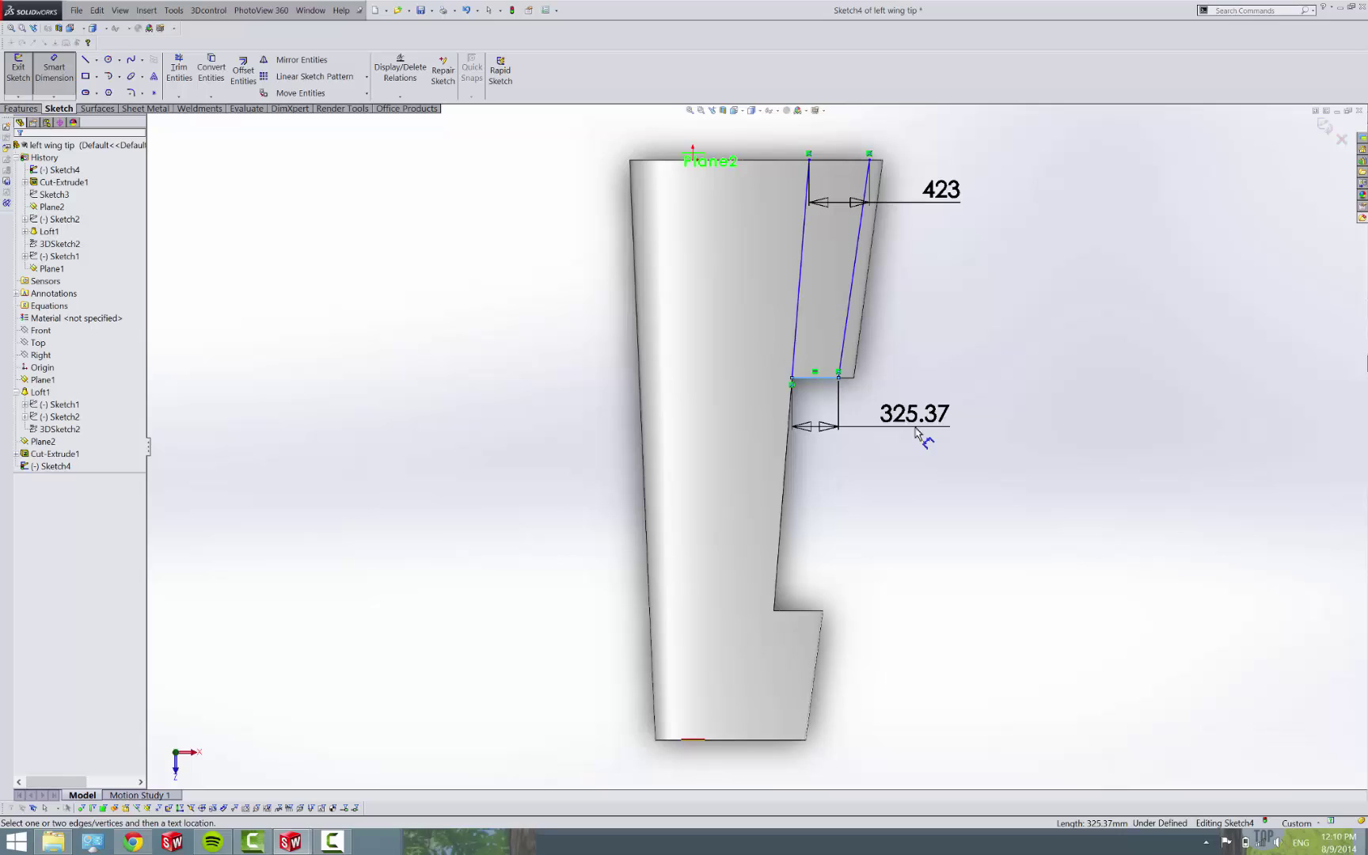
left_click(917, 431)
type("344")
key("Return")
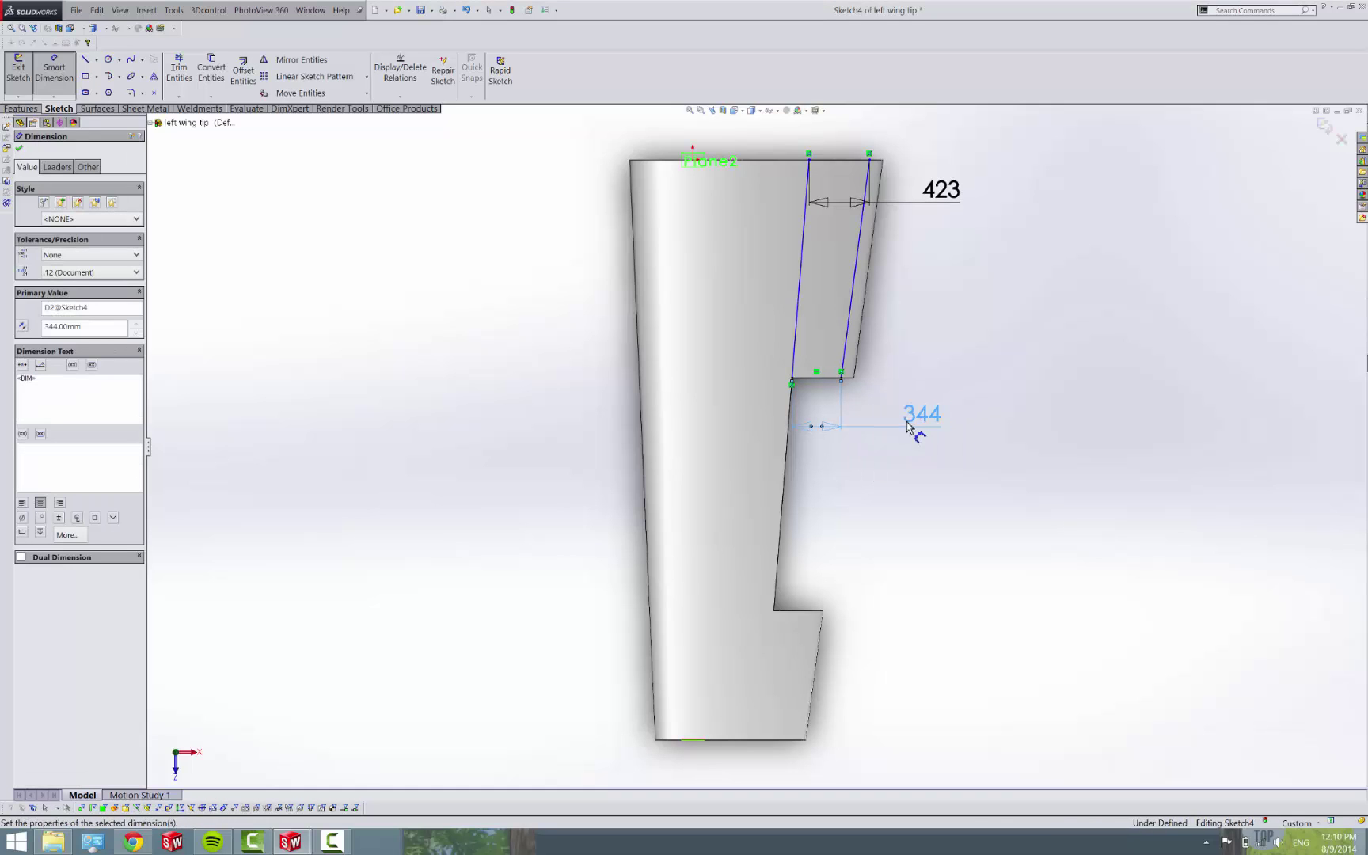
left_click(28, 79)
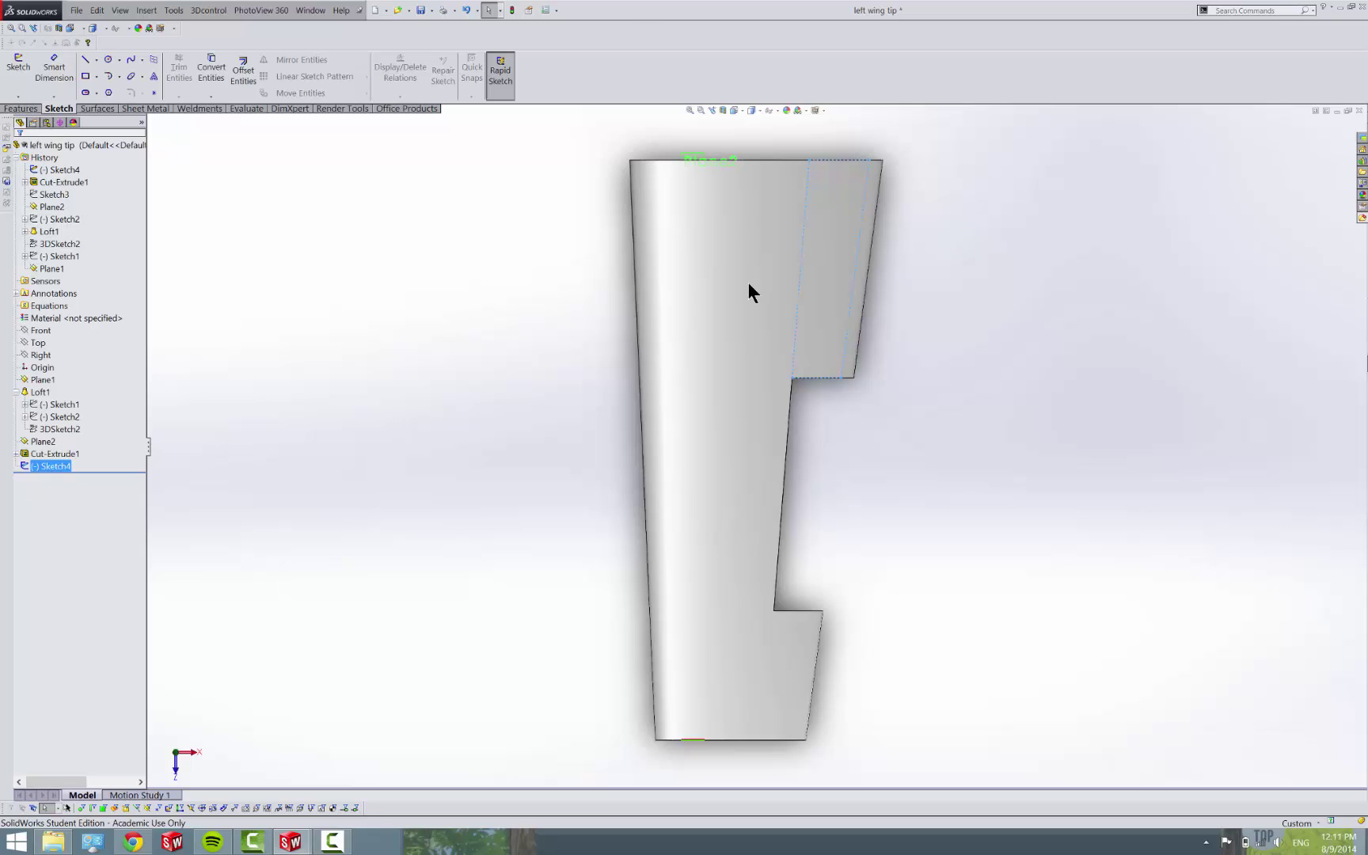
- Start an Extruded Cut from Sketch4 with reversed direction, previewing Blind 1037.00 mm through the wing tip
middle_click_drag(752, 272, 609, 140)
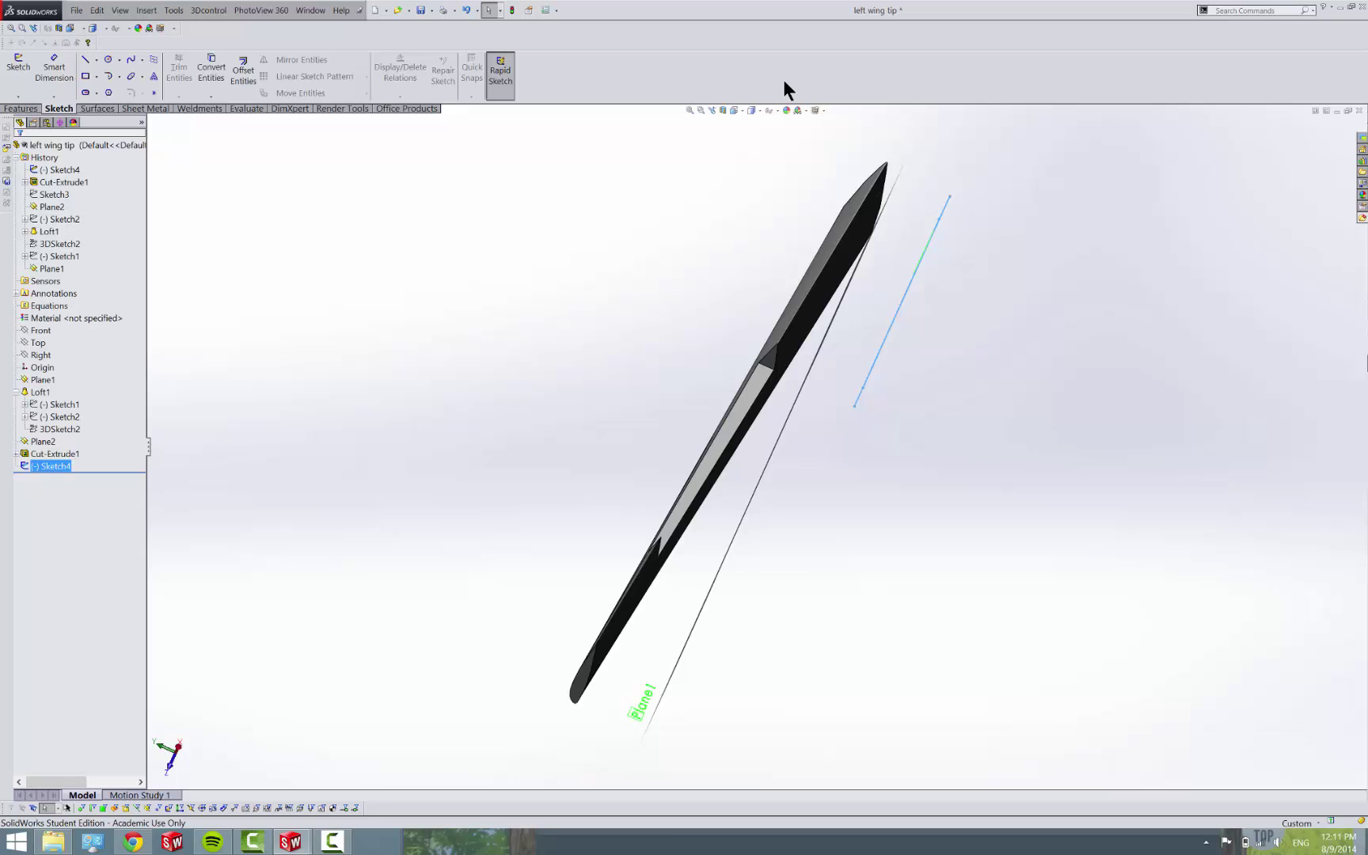
left_click(30, 106)
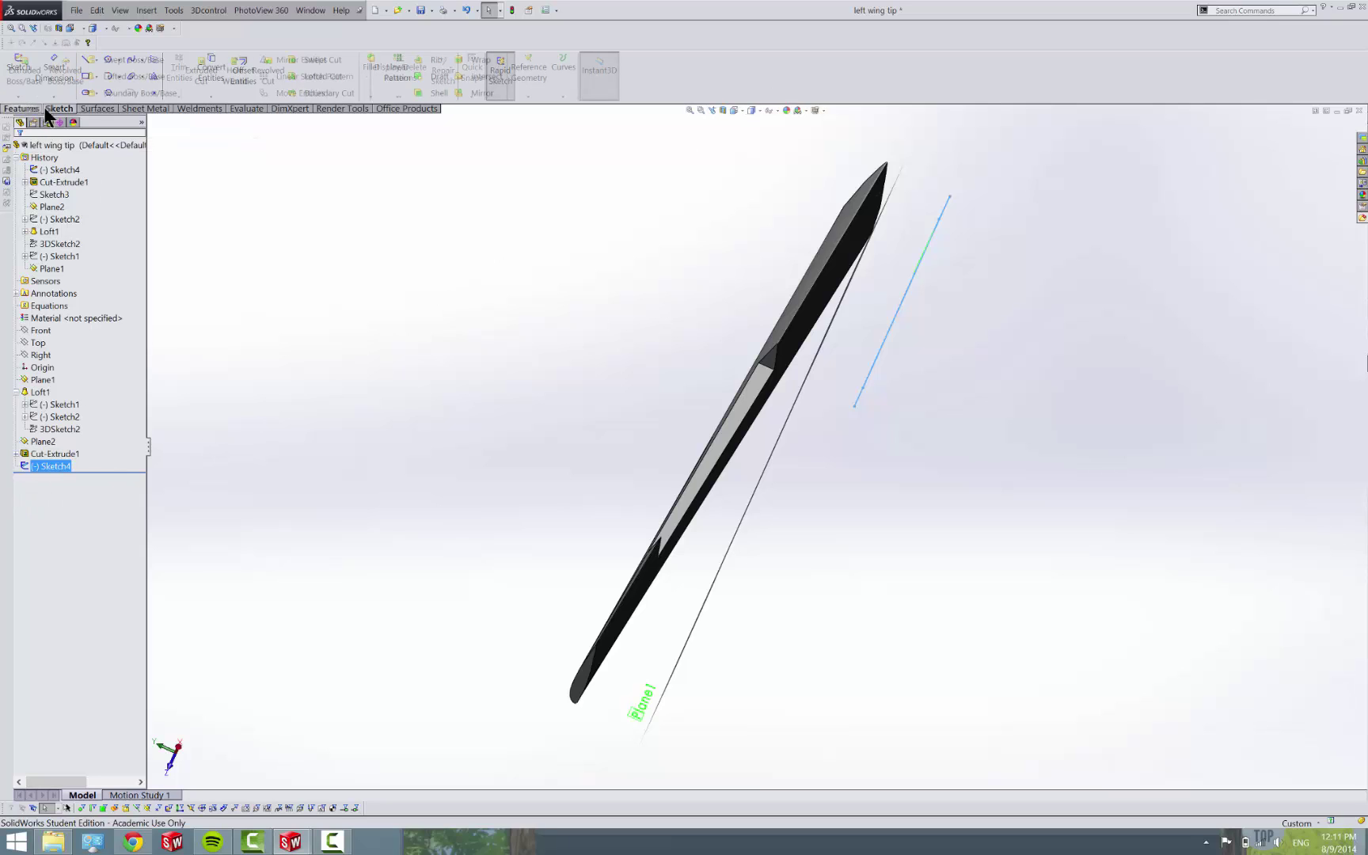
left_click(199, 73)
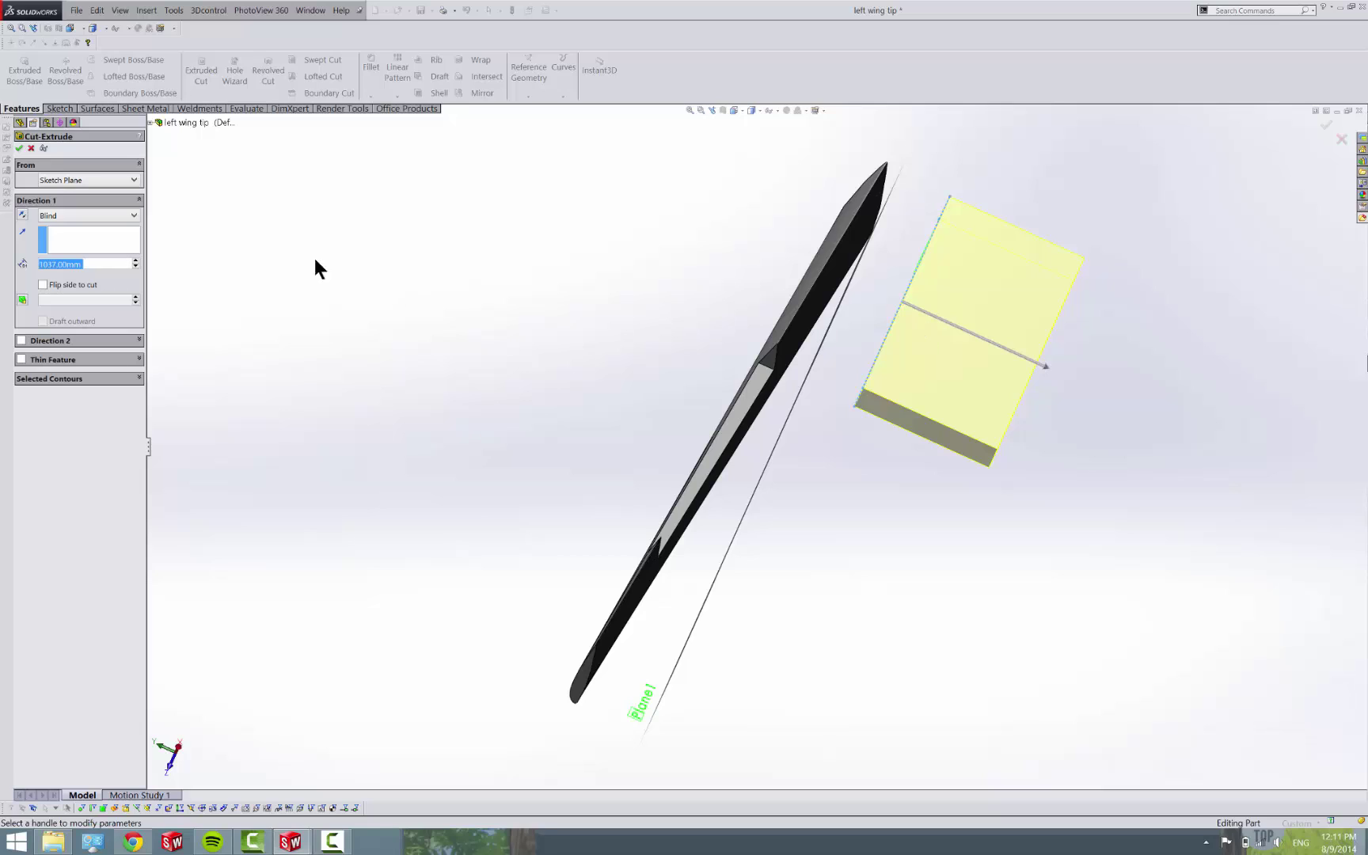
left_click(23, 215)
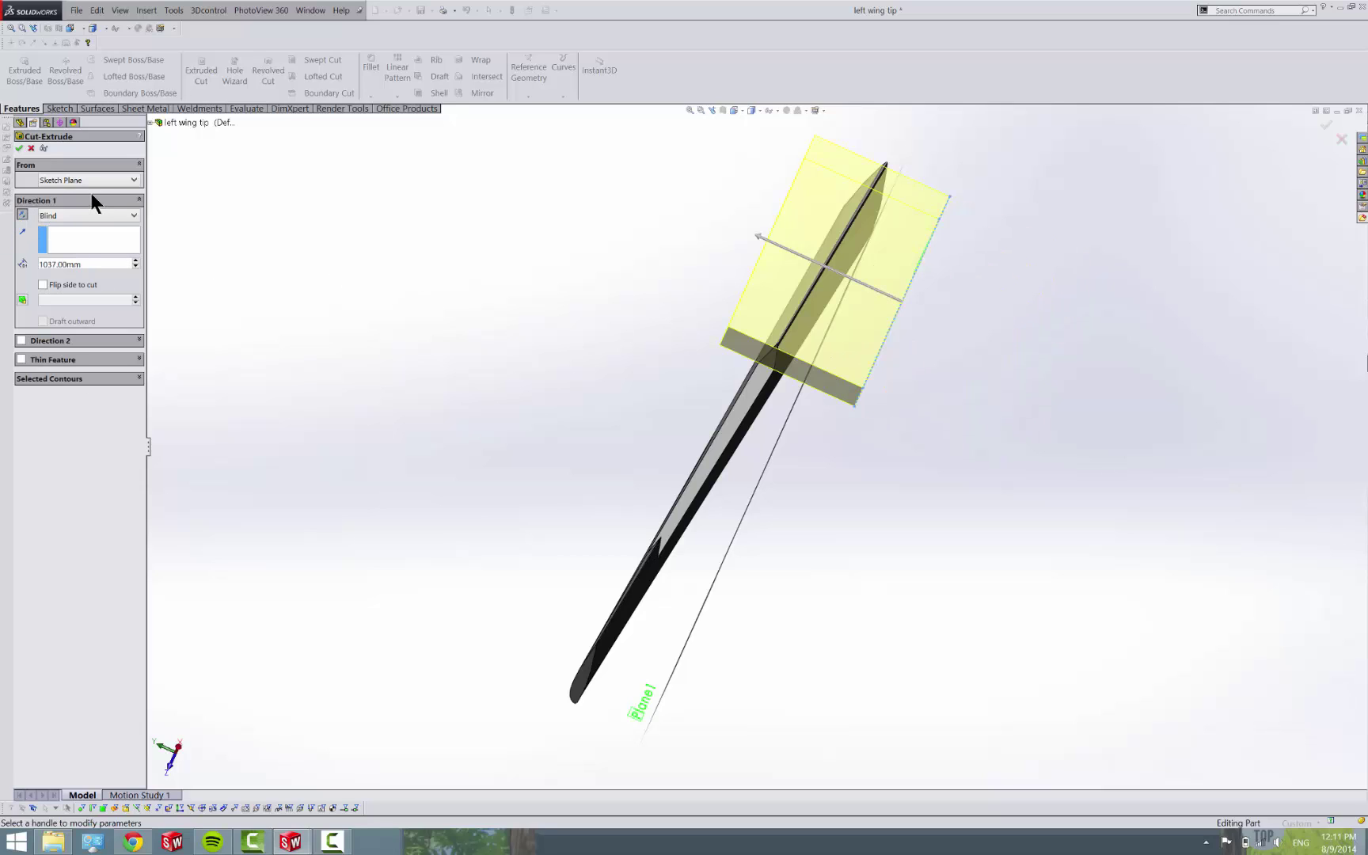
left_click(91, 215)
left_click(719, 209)
scroll(718, 397, "down", 5)
middle_click_drag(717, 396, 583, 229)
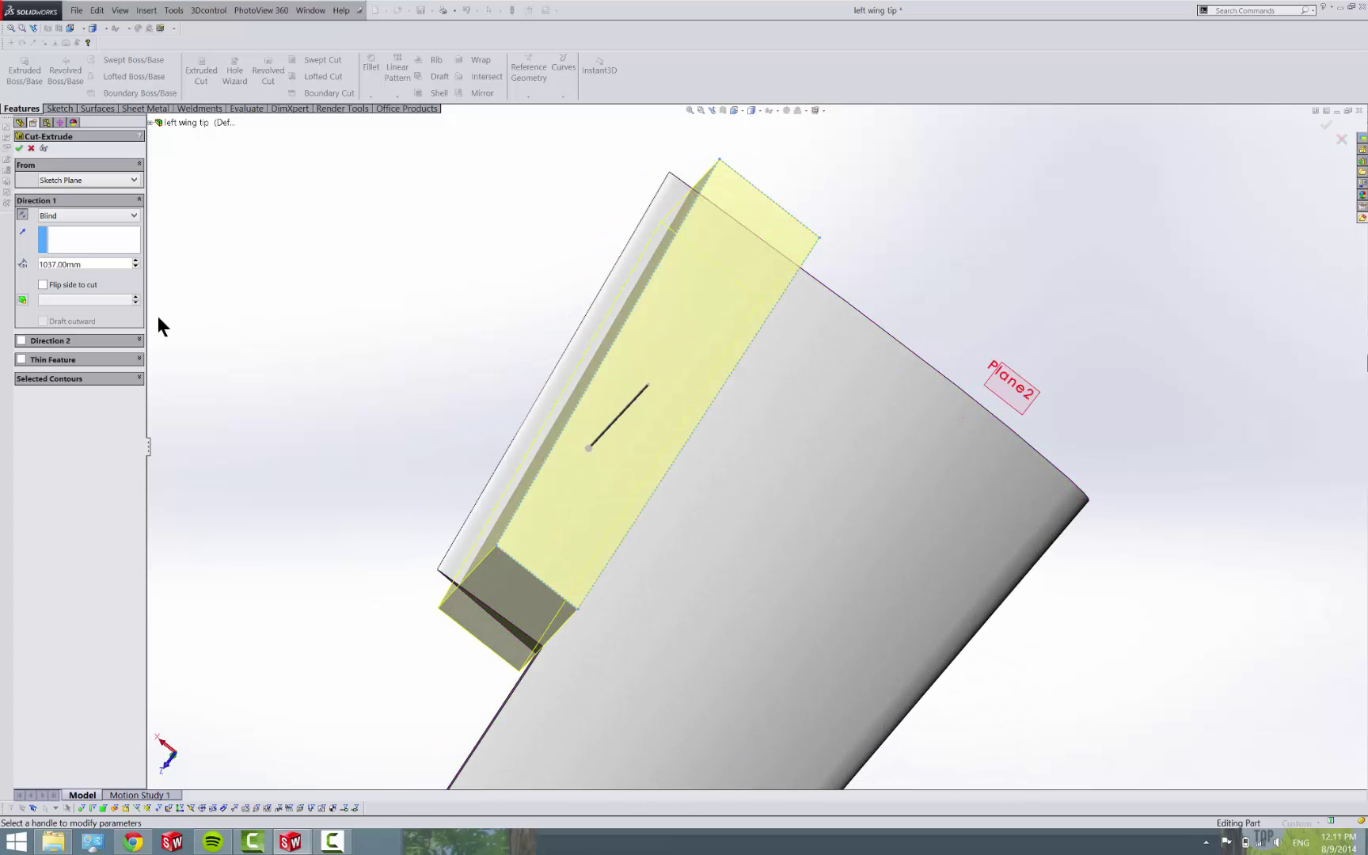
- Set the cut to end Offset From Surface, 15 mm from the wing face, with Reverse offset
left_click(97, 218)
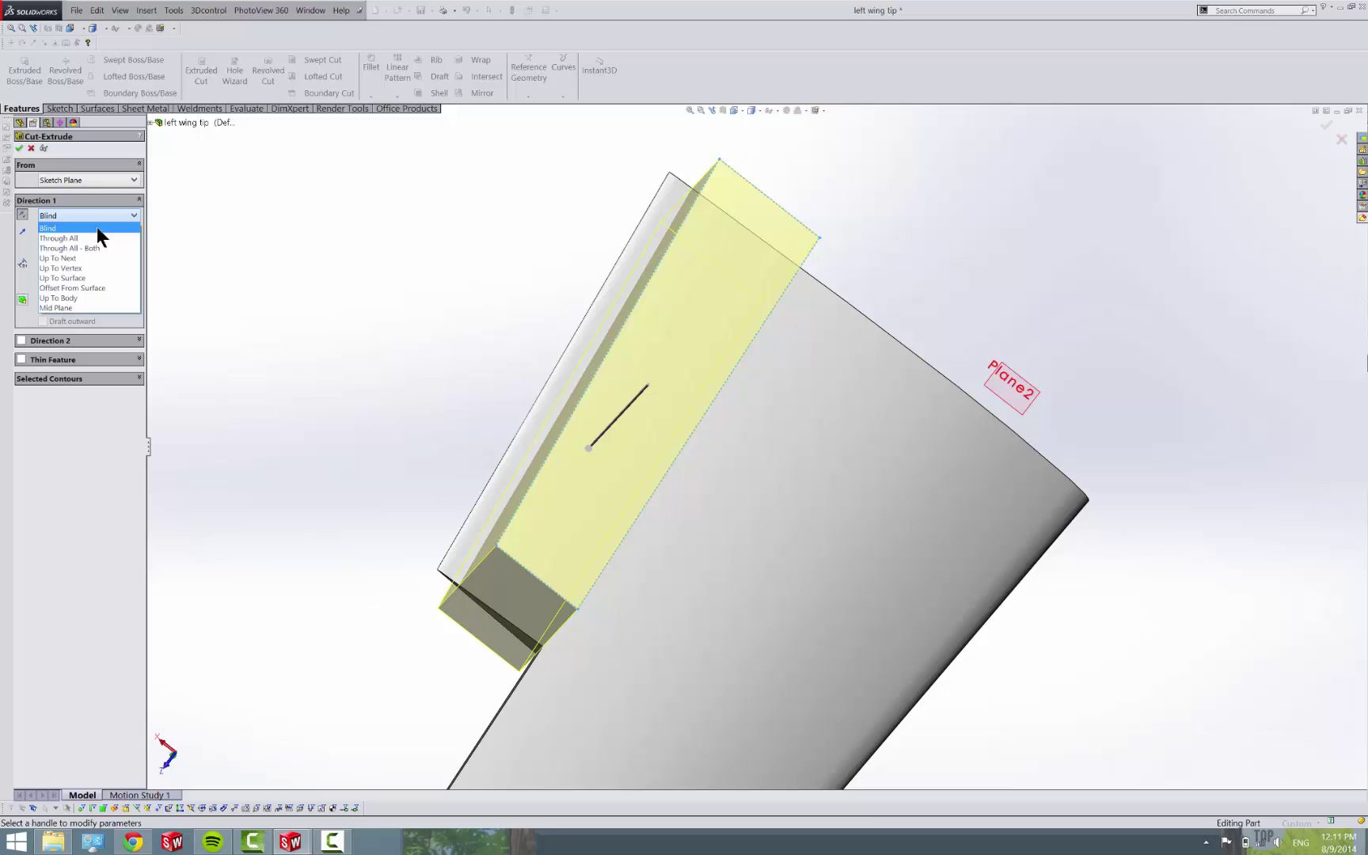
left_click(112, 287)
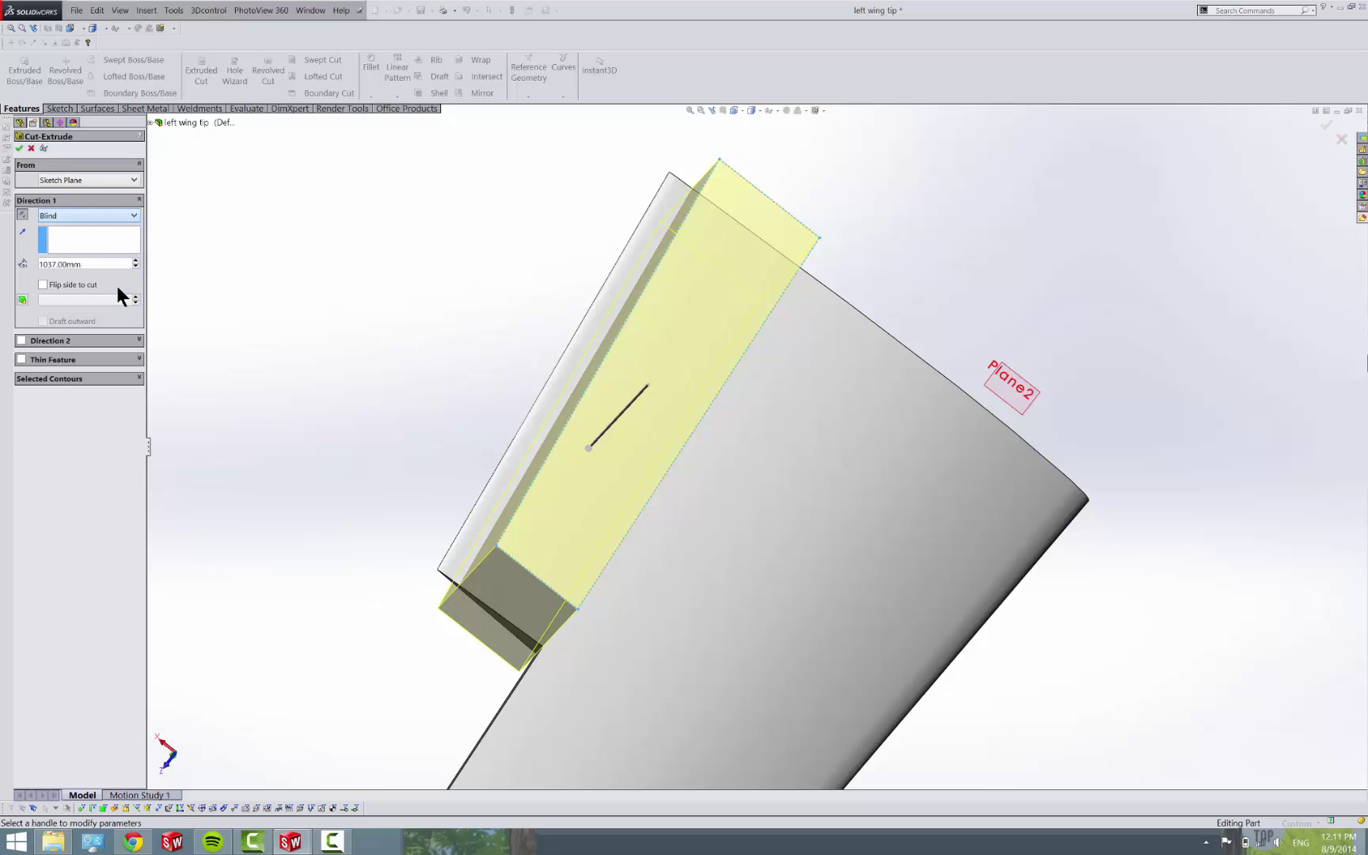
left_click(654, 586)
middle_click_drag(652, 607, 754, 687)
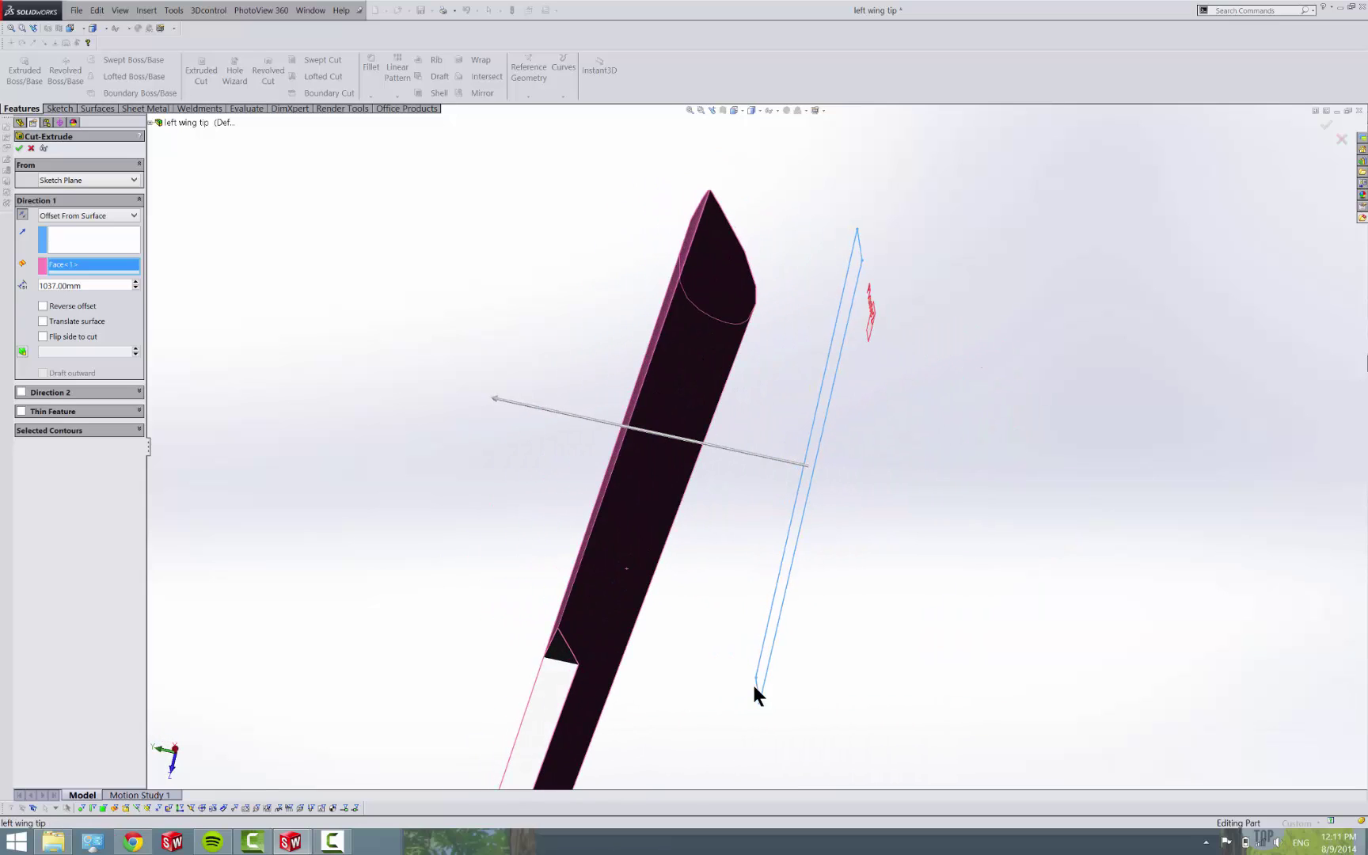
left_click(43, 320)
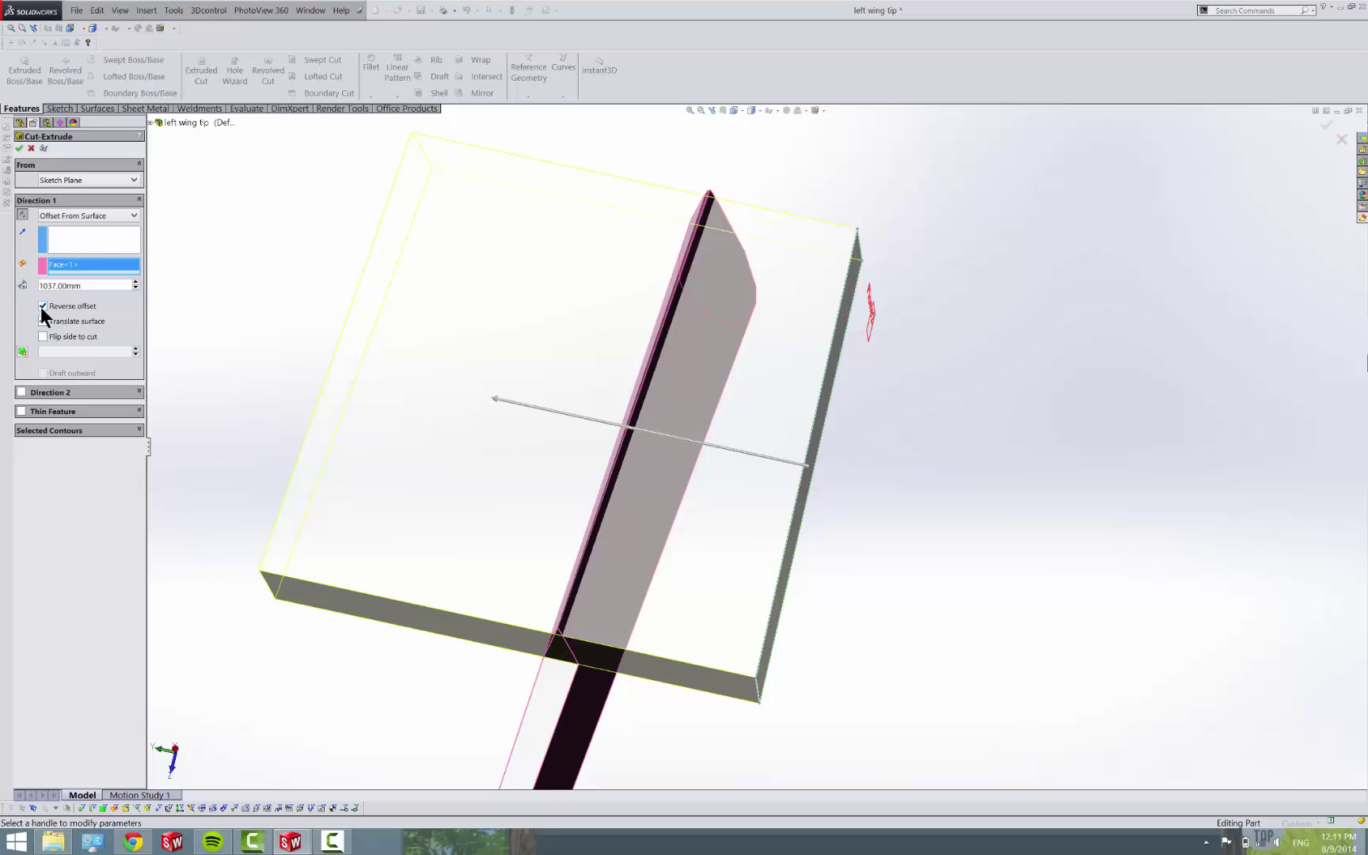
double_click(123, 287)
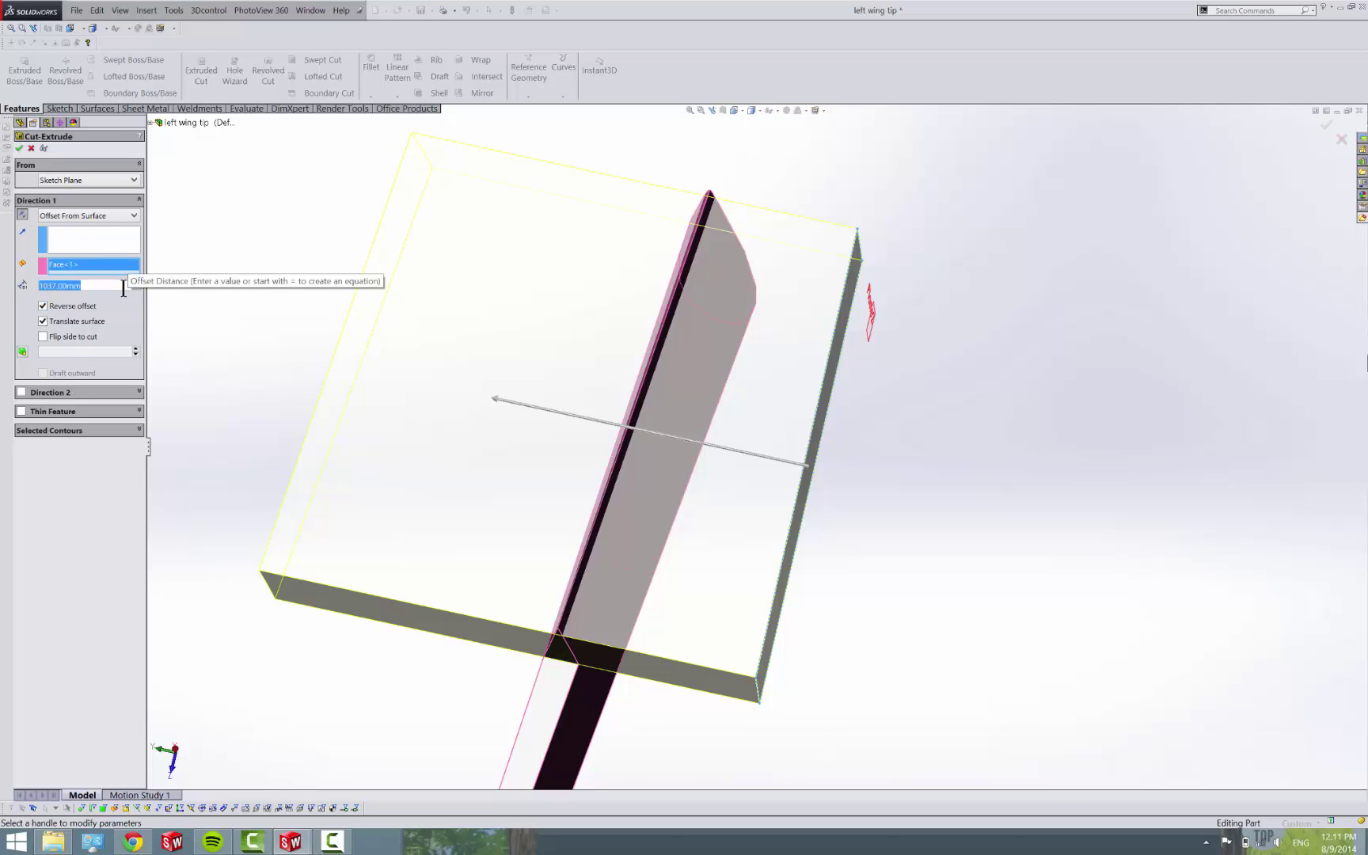
type("5")
key("Return")
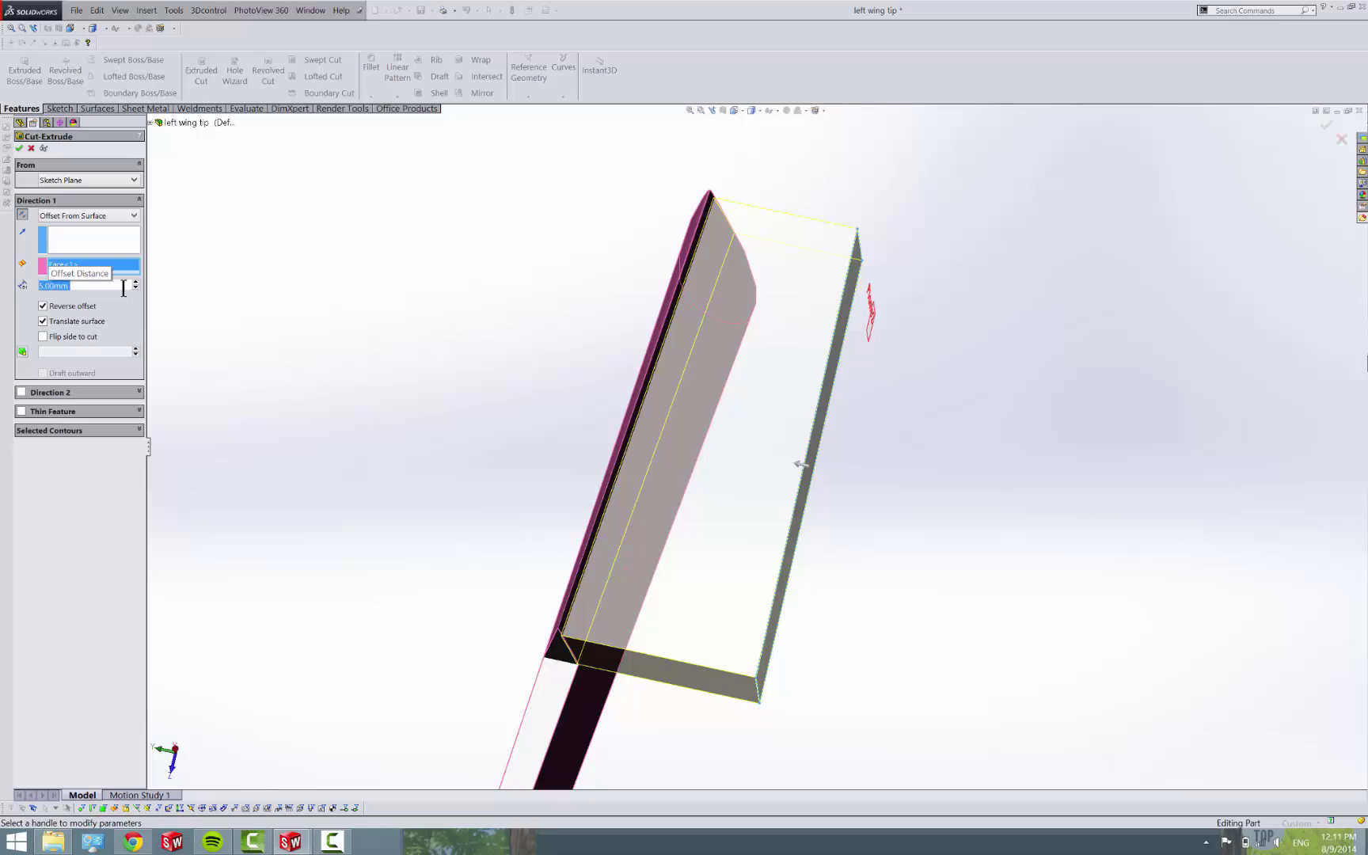
type("15")
key("Return")
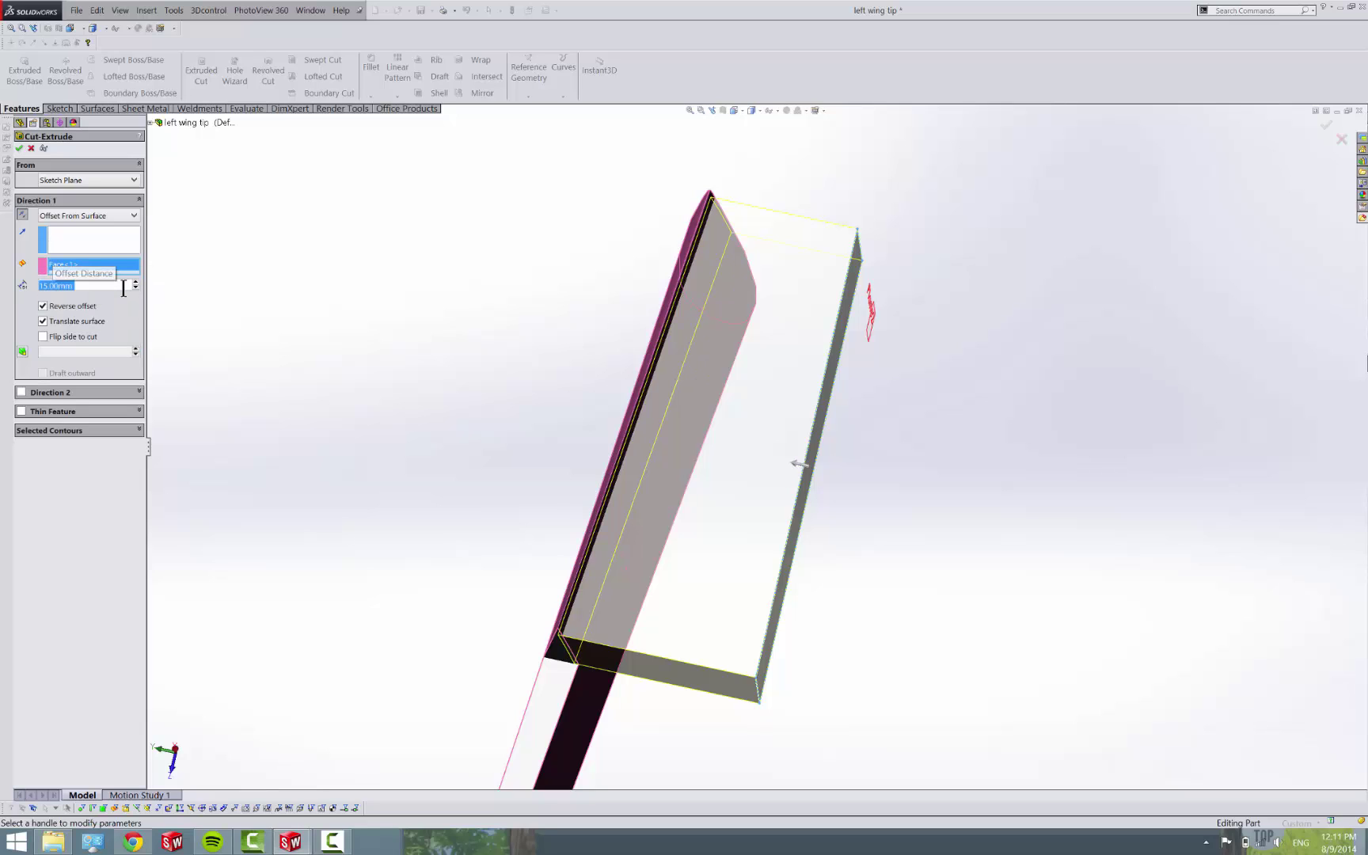
scroll(598, 571, "down", 5)
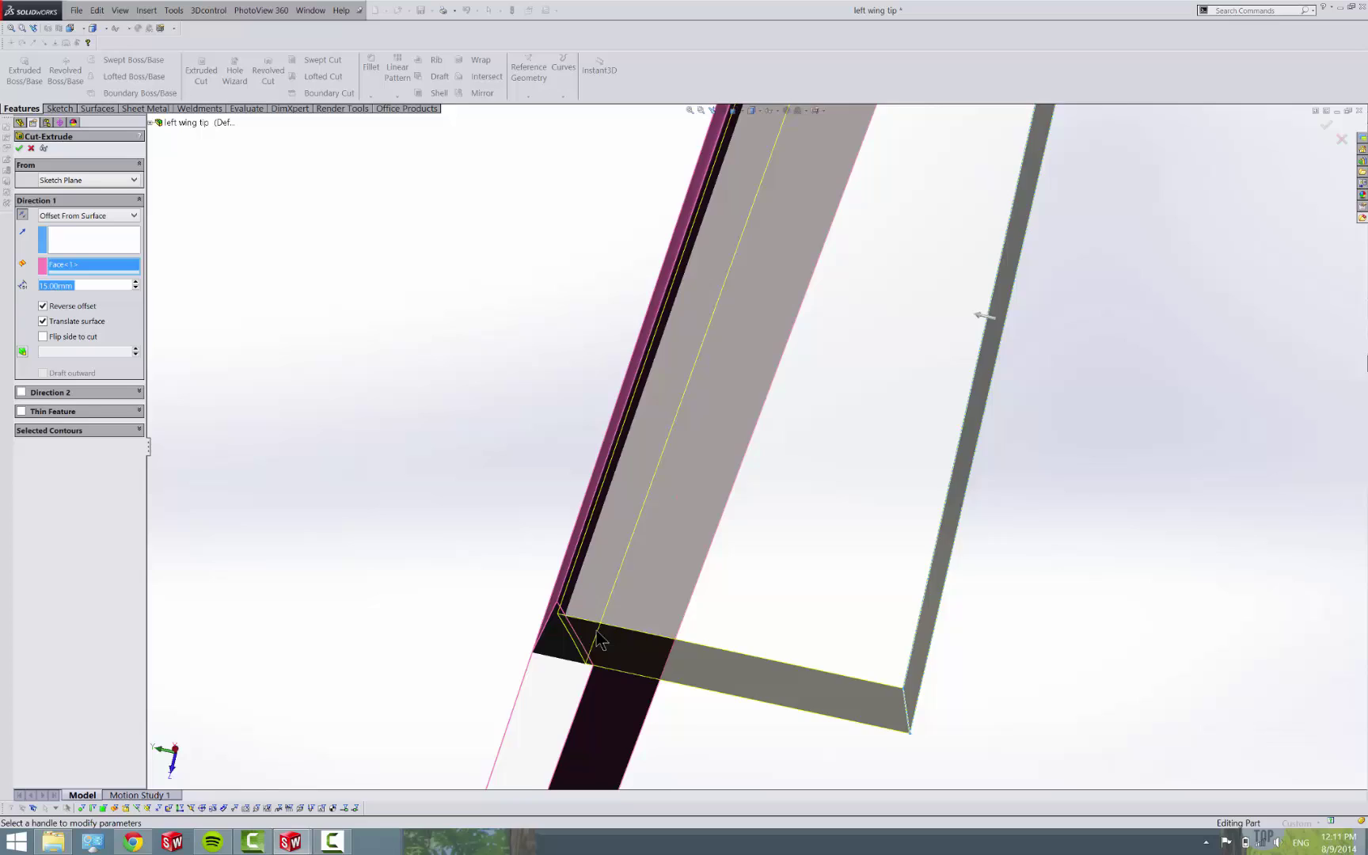
middle_click_drag(620, 576, 616, 427)
scroll(633, 467, "up", 2)
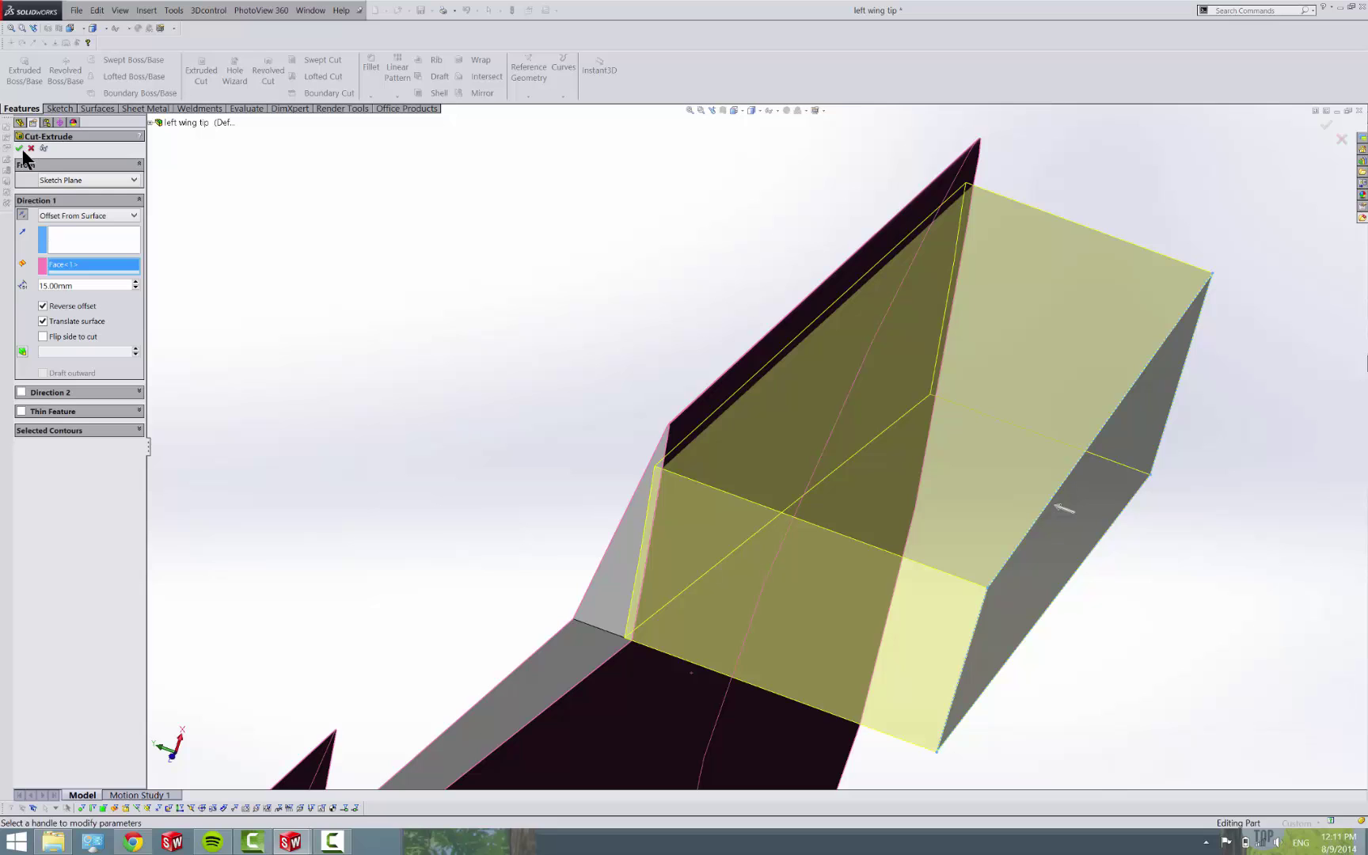
key("Return")
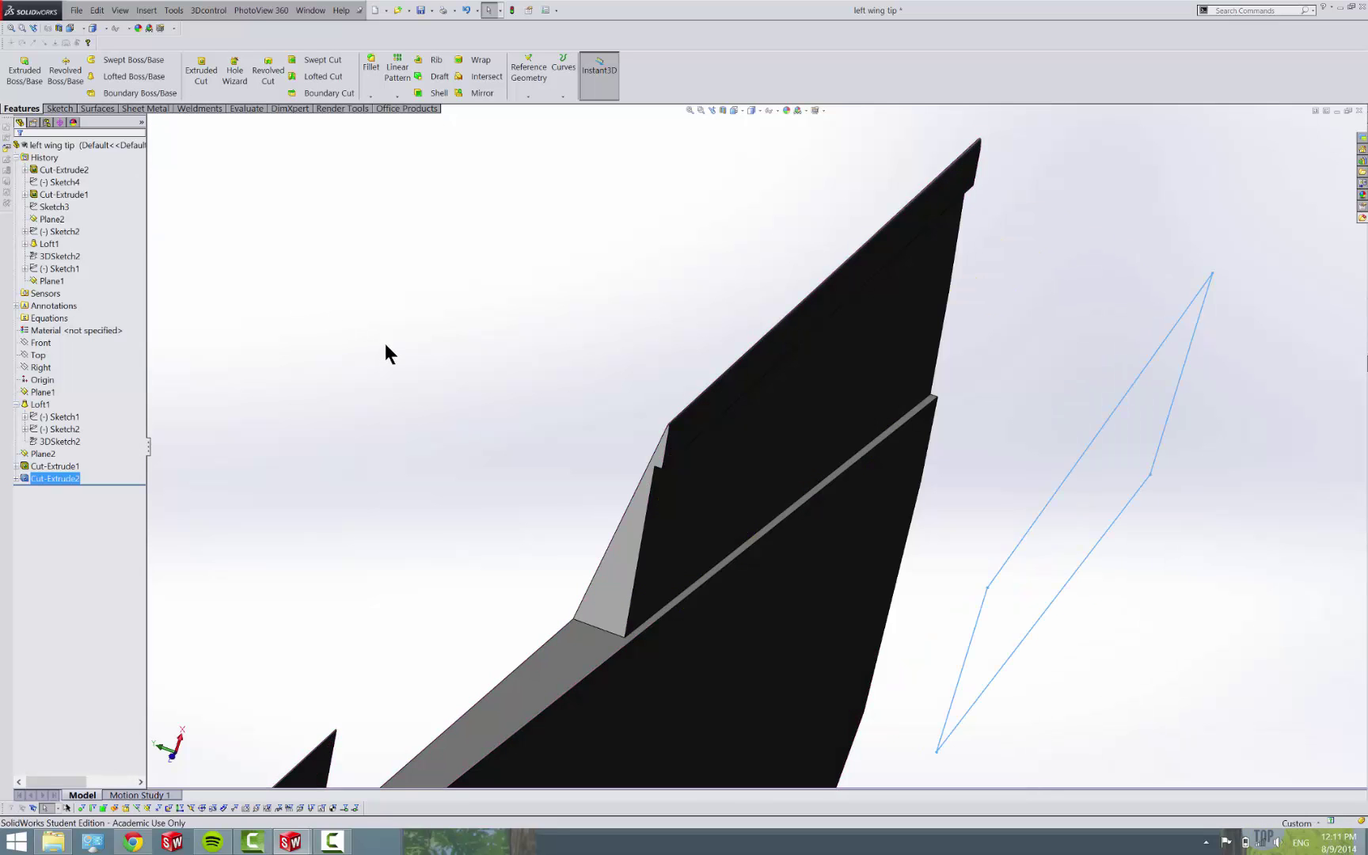
middle_click_drag(598, 482, 431, 416)
scroll(596, 522, "up", 3)
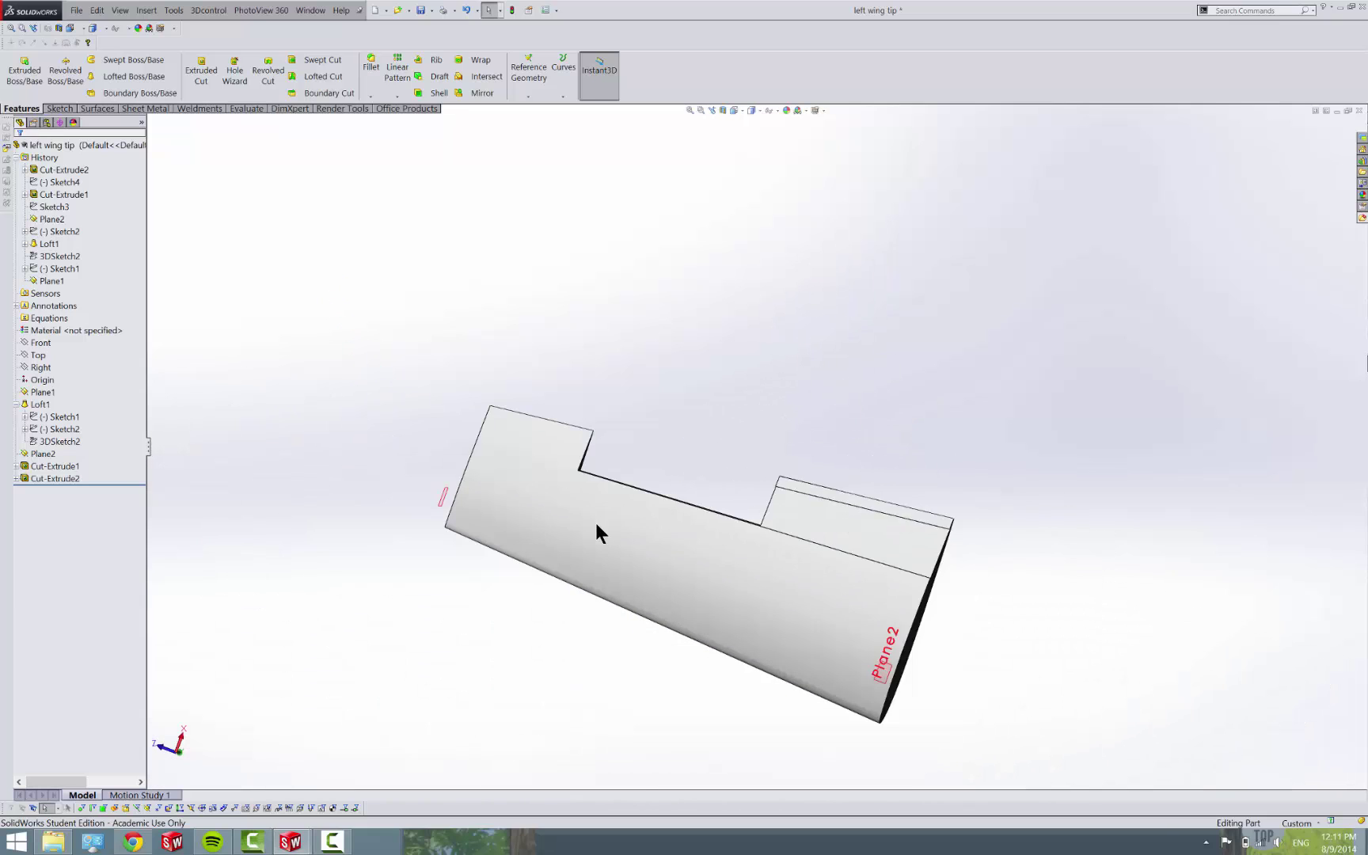
scroll(659, 520, "down", 3)
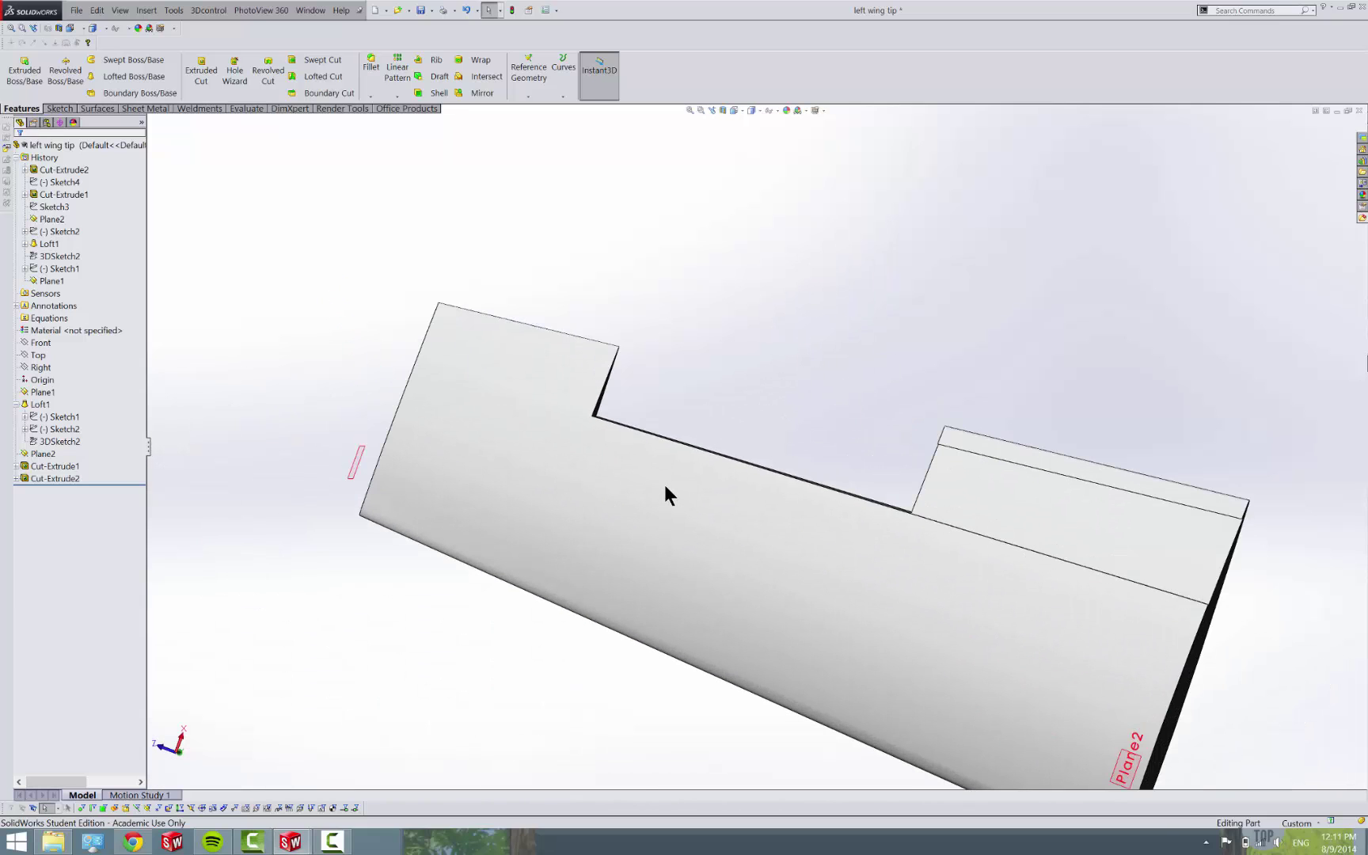
scroll(669, 490, "up", 3)
mouse_move(691, 452)
middle_mouse_down()
mouse_move(819, 528)
mouse_move(858, 632)
mouse_move(887, 817)
mouse_move(980, 715)
middle_mouse_up()
scroll(826, 485, "down", 5)
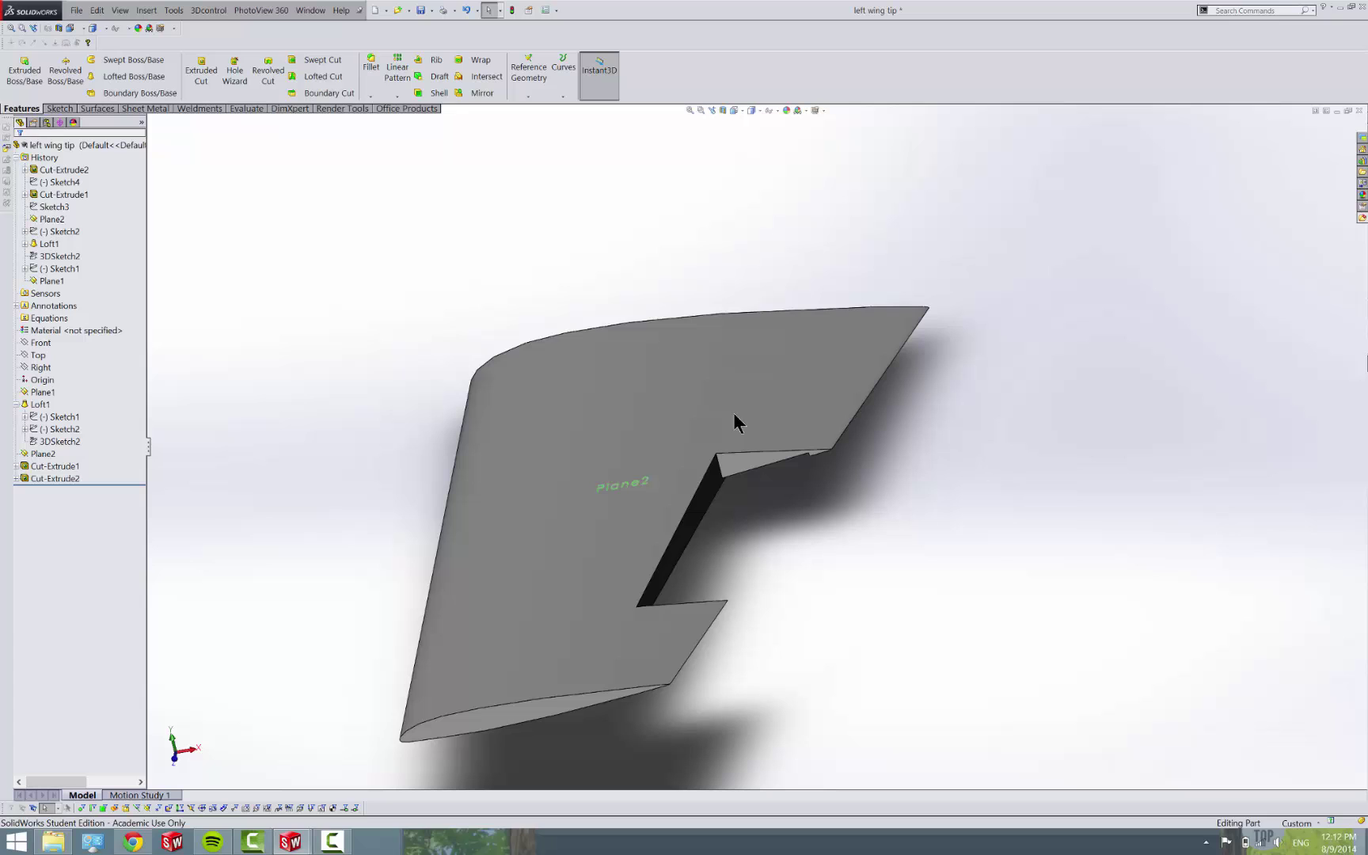
middle_click_drag(785, 438, 651, 305)
scroll(654, 307, "up", 1)
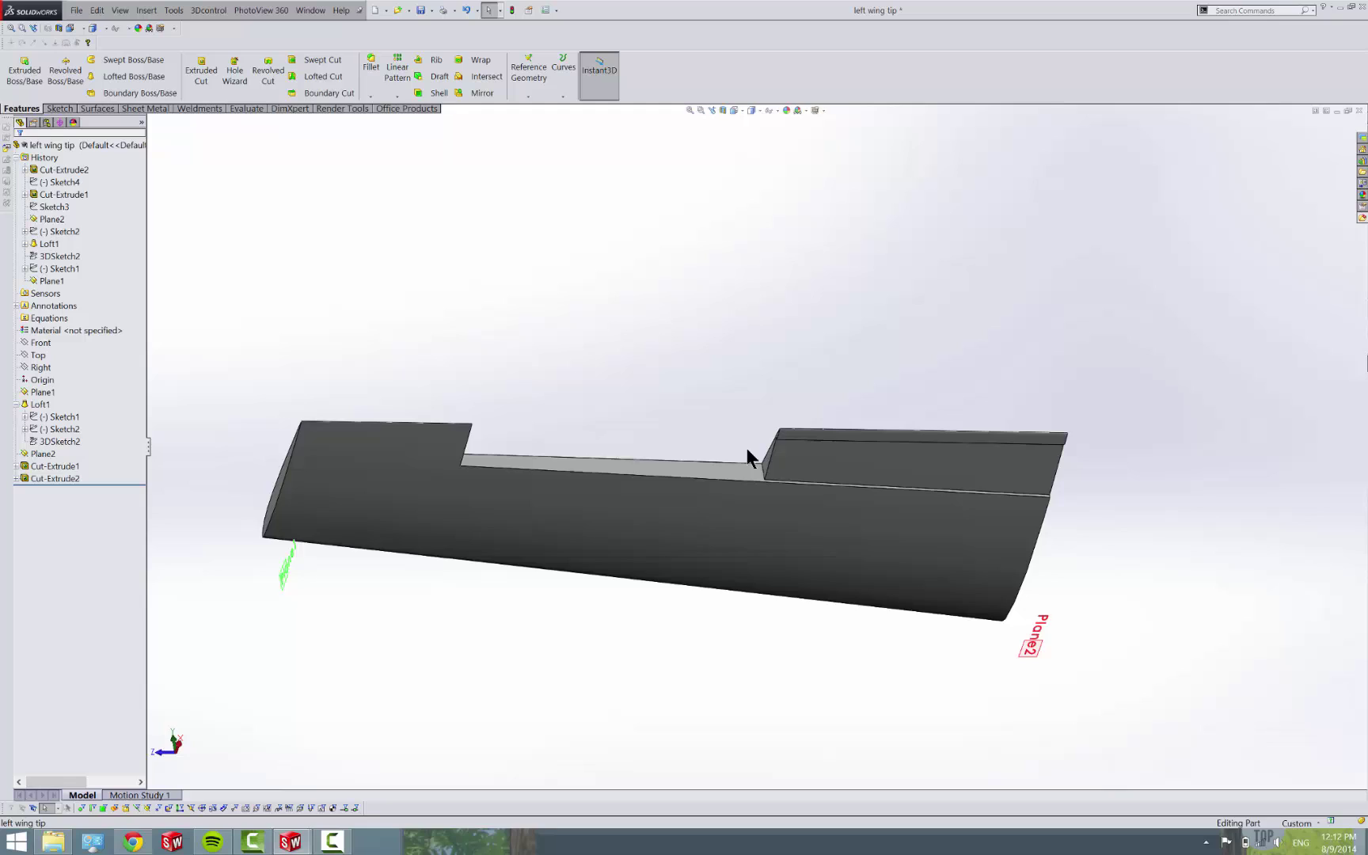
scroll(748, 448, "down", 2)
scroll(795, 467, "down", 1)
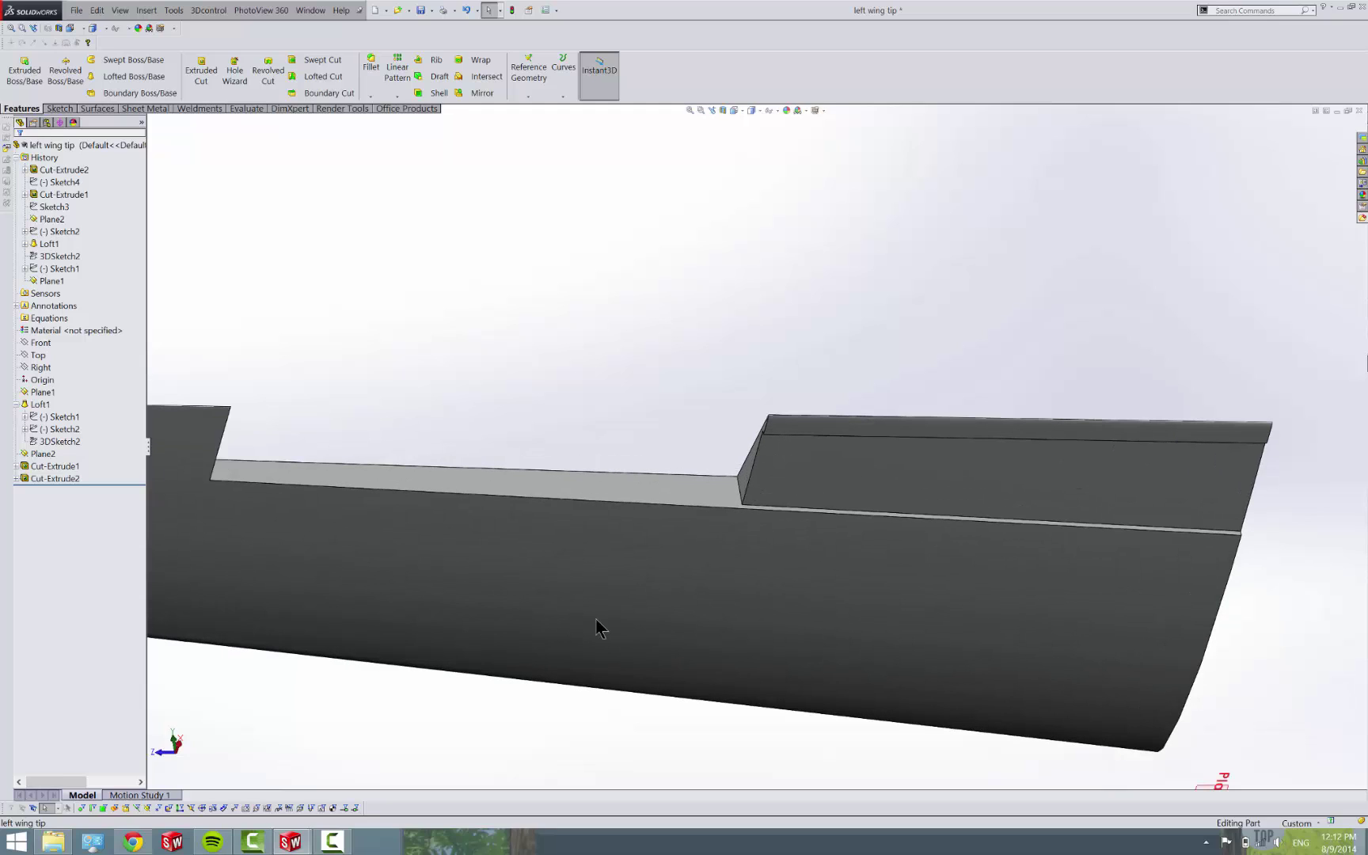
left_click(333, 841)
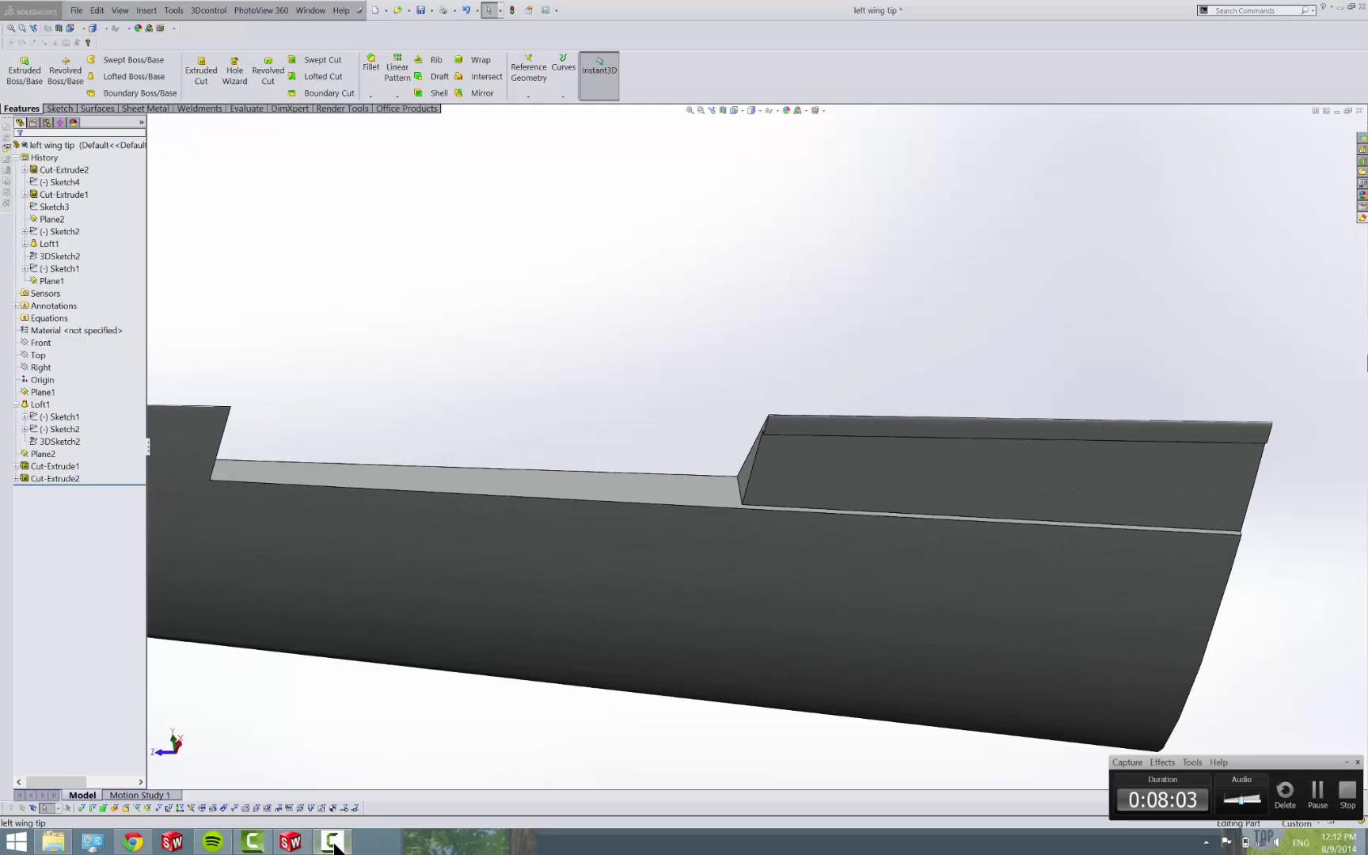
right_click(336, 839)
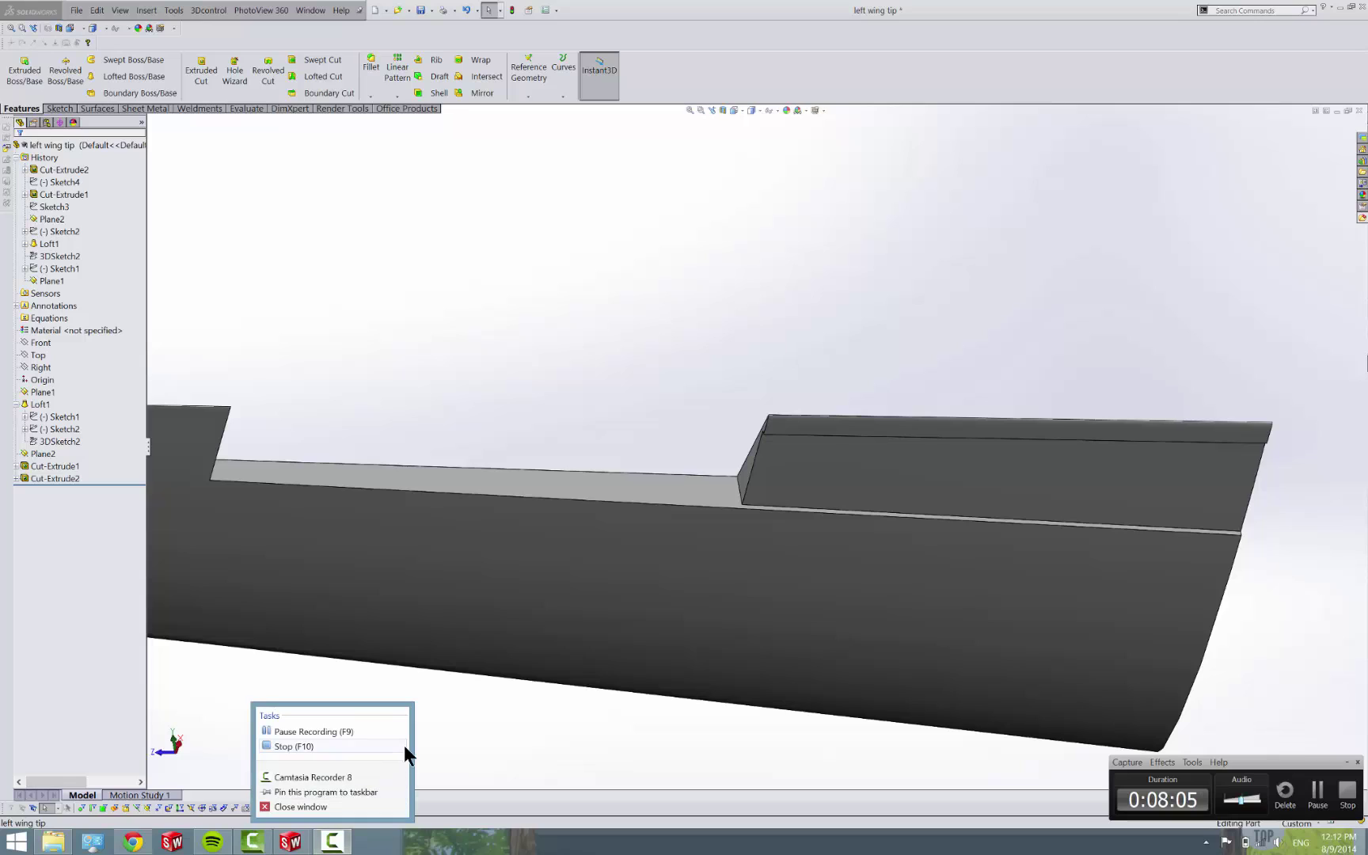
left_click(494, 721)
scroll(511, 609, "up", 4)
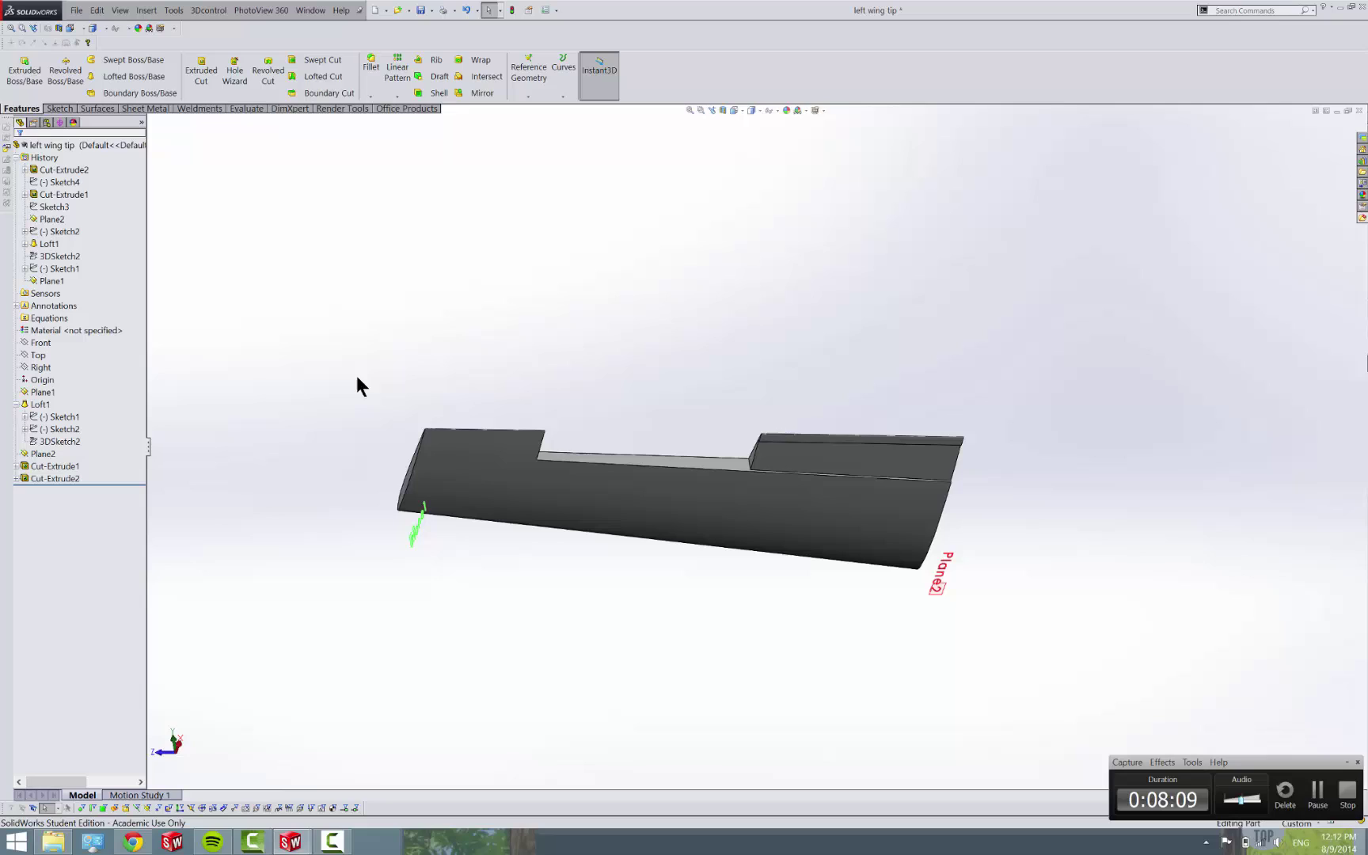
- Save the wing tip as a copy named 'left aileron' and open that copy
left_click(420, 10)
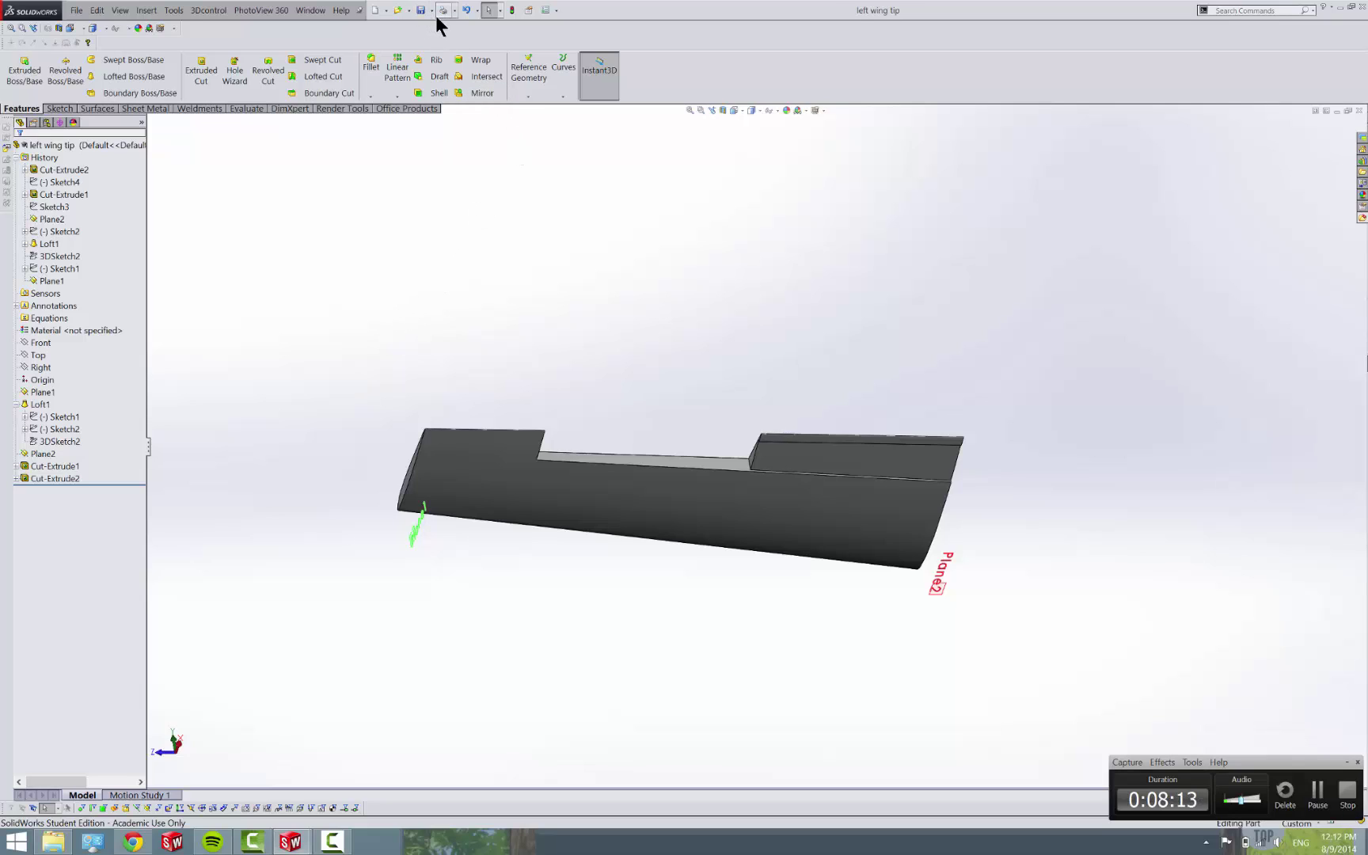
left_click(433, 10)
left_click(448, 43)
left_click(726, 532)
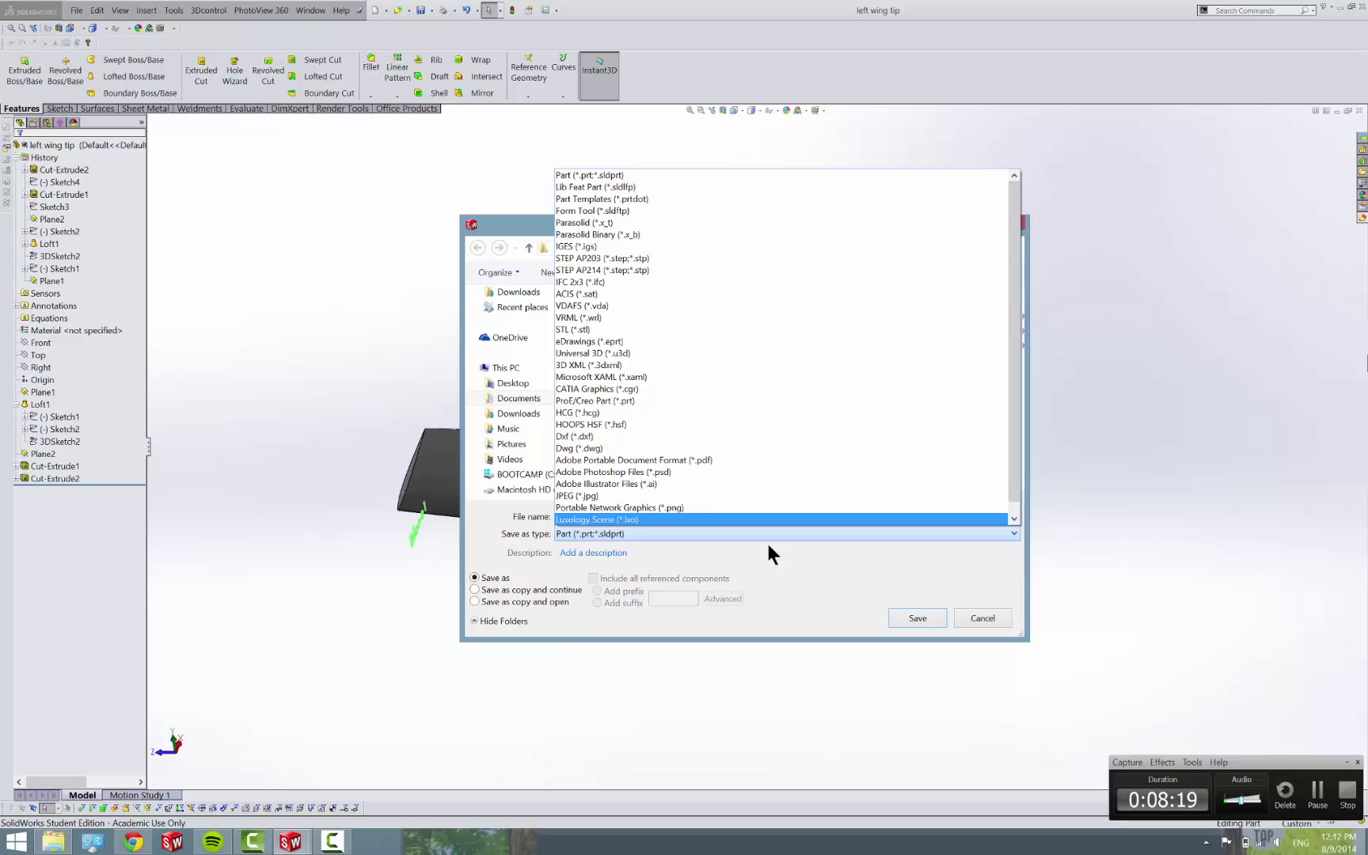
left_click(498, 600)
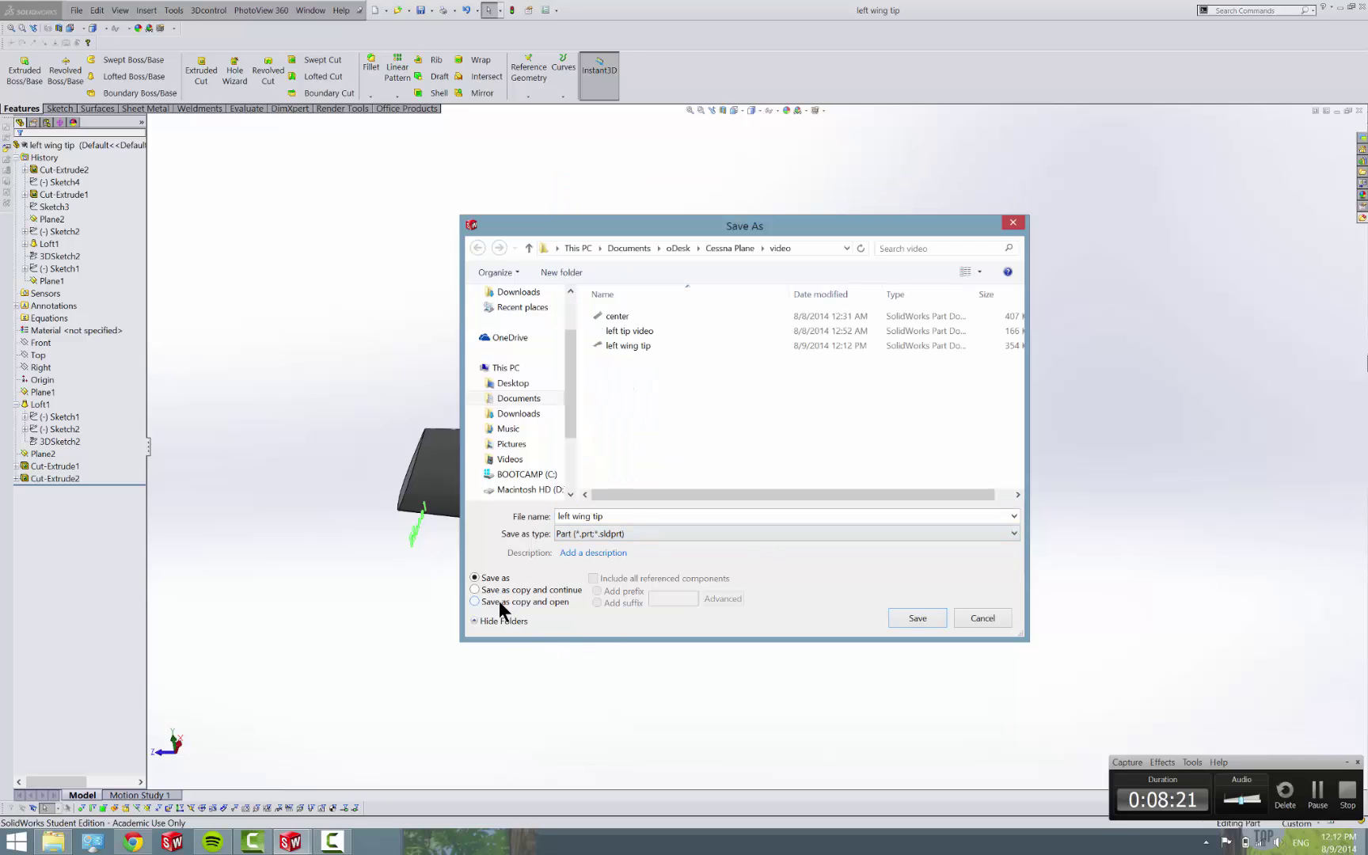
left_click(643, 515)
type("l")
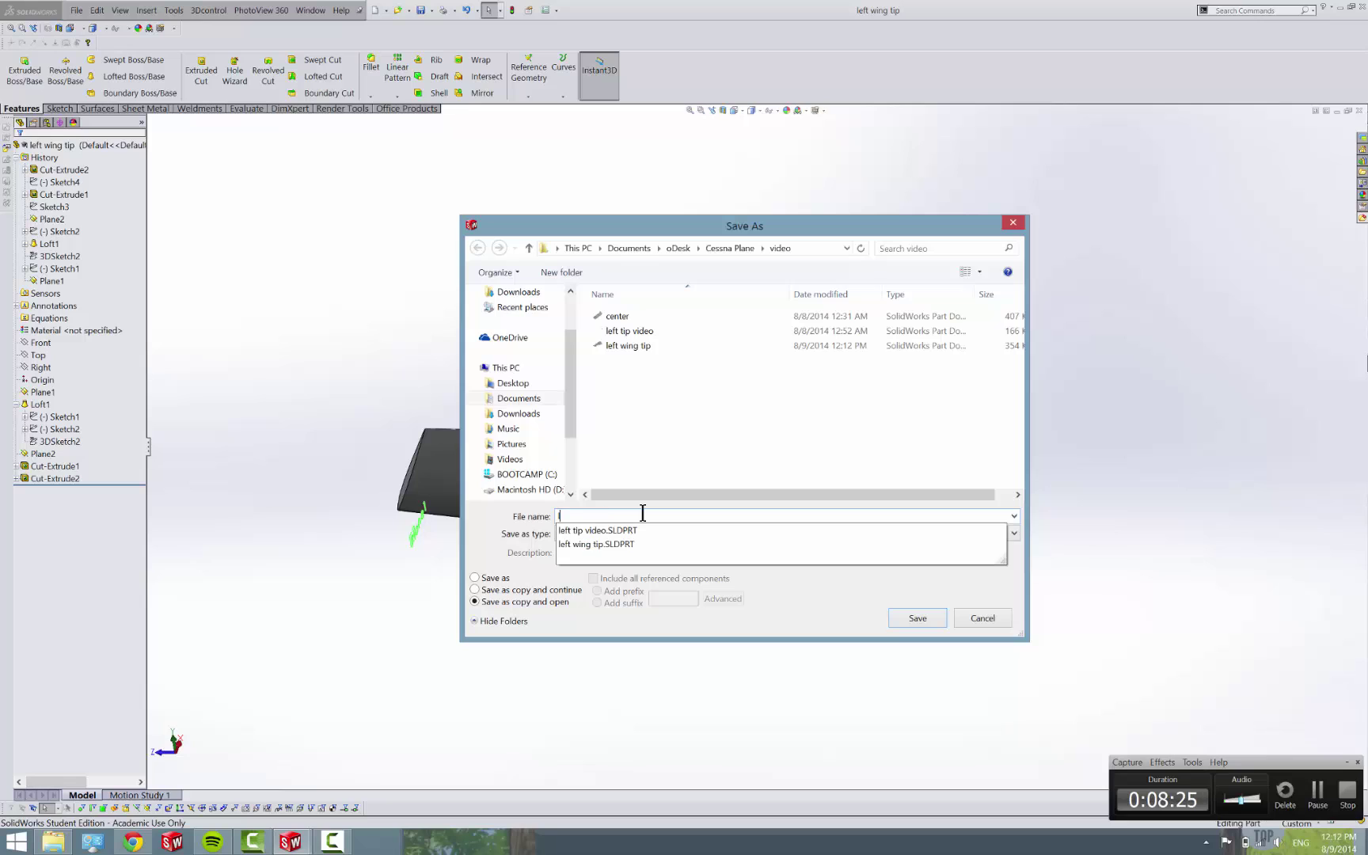
type("eft ai")
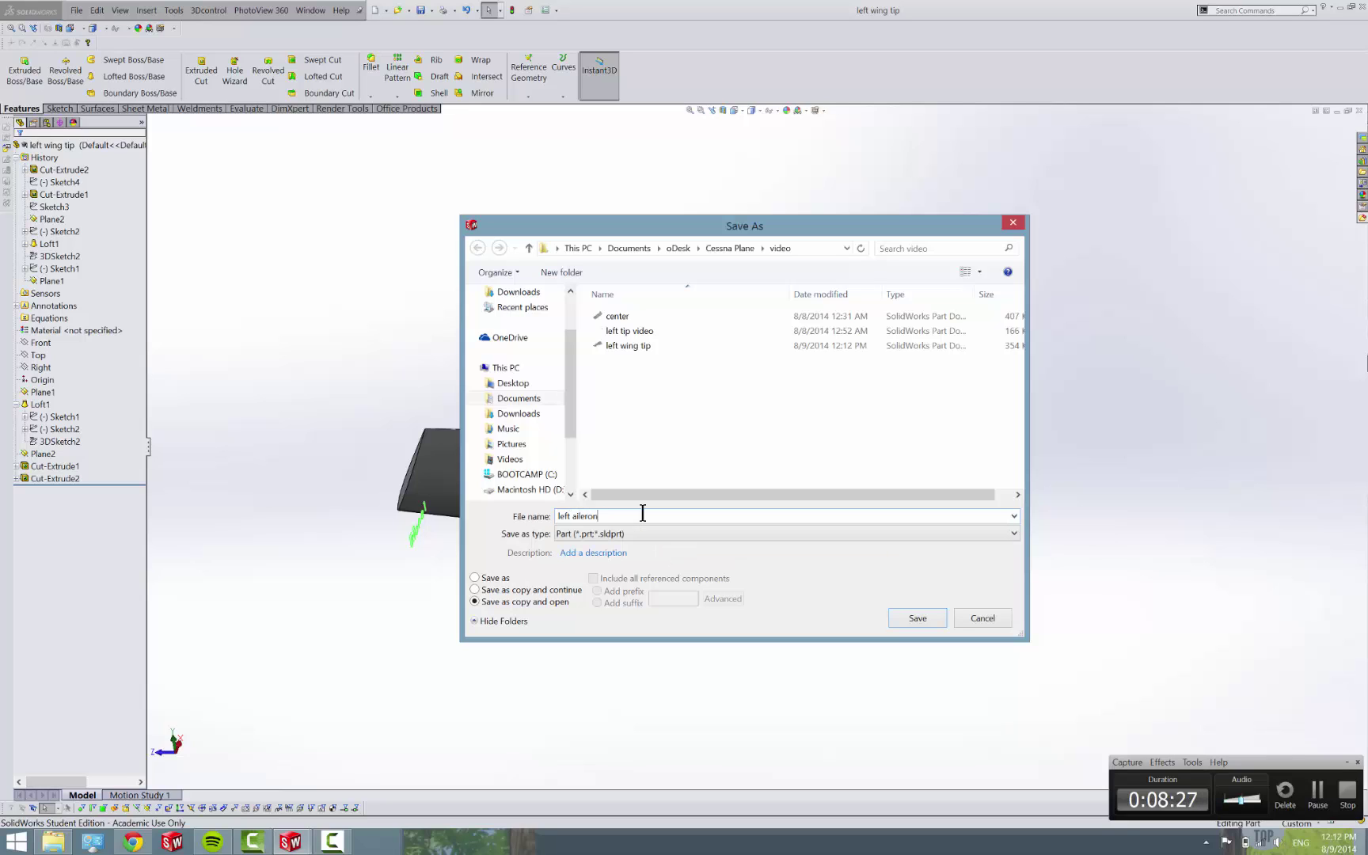
type("leron")
key("Return")
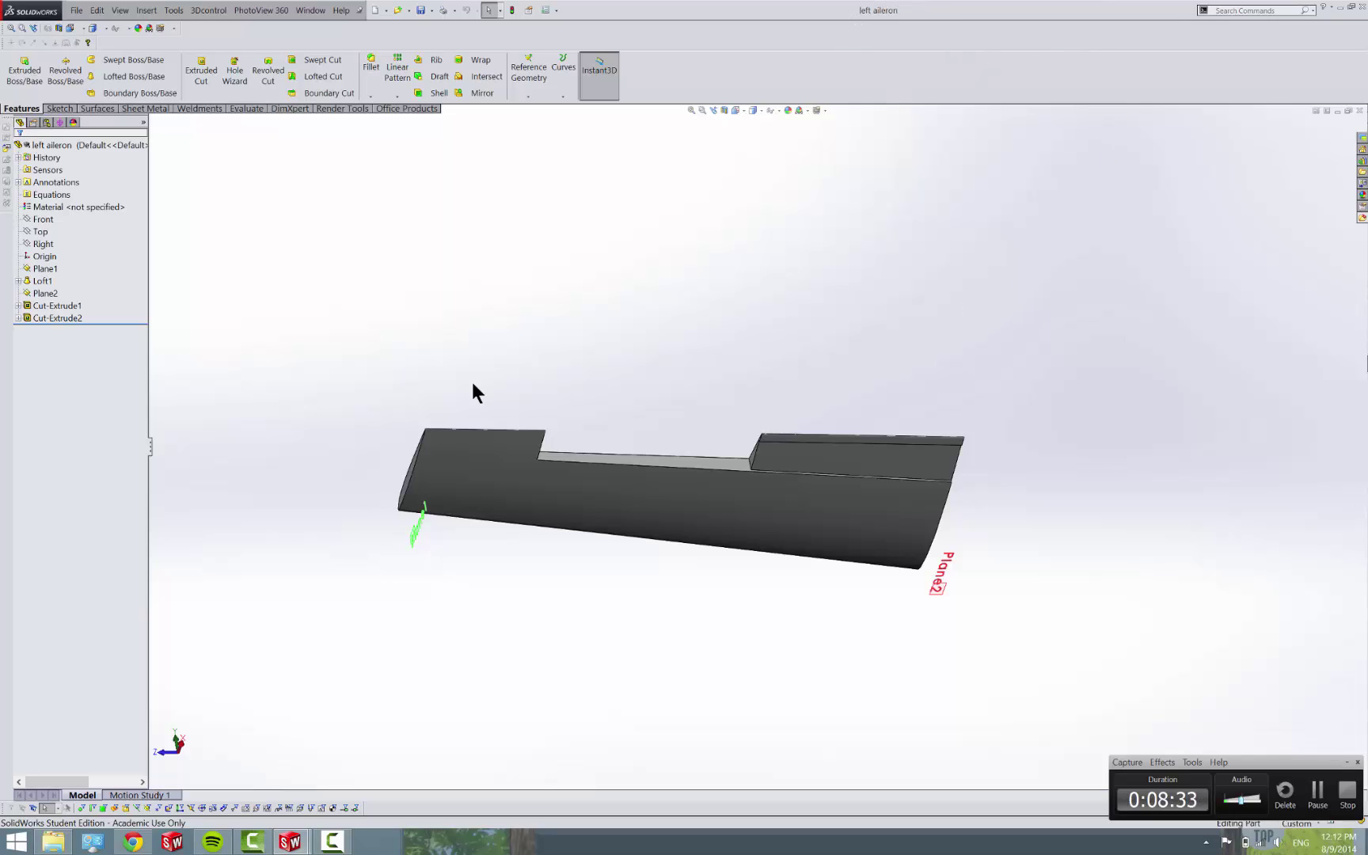
- Edit Cut-Extrude1 to flip the side to cut, leaving only the aileron slab
left_click(36, 305)
right_click(36, 305)
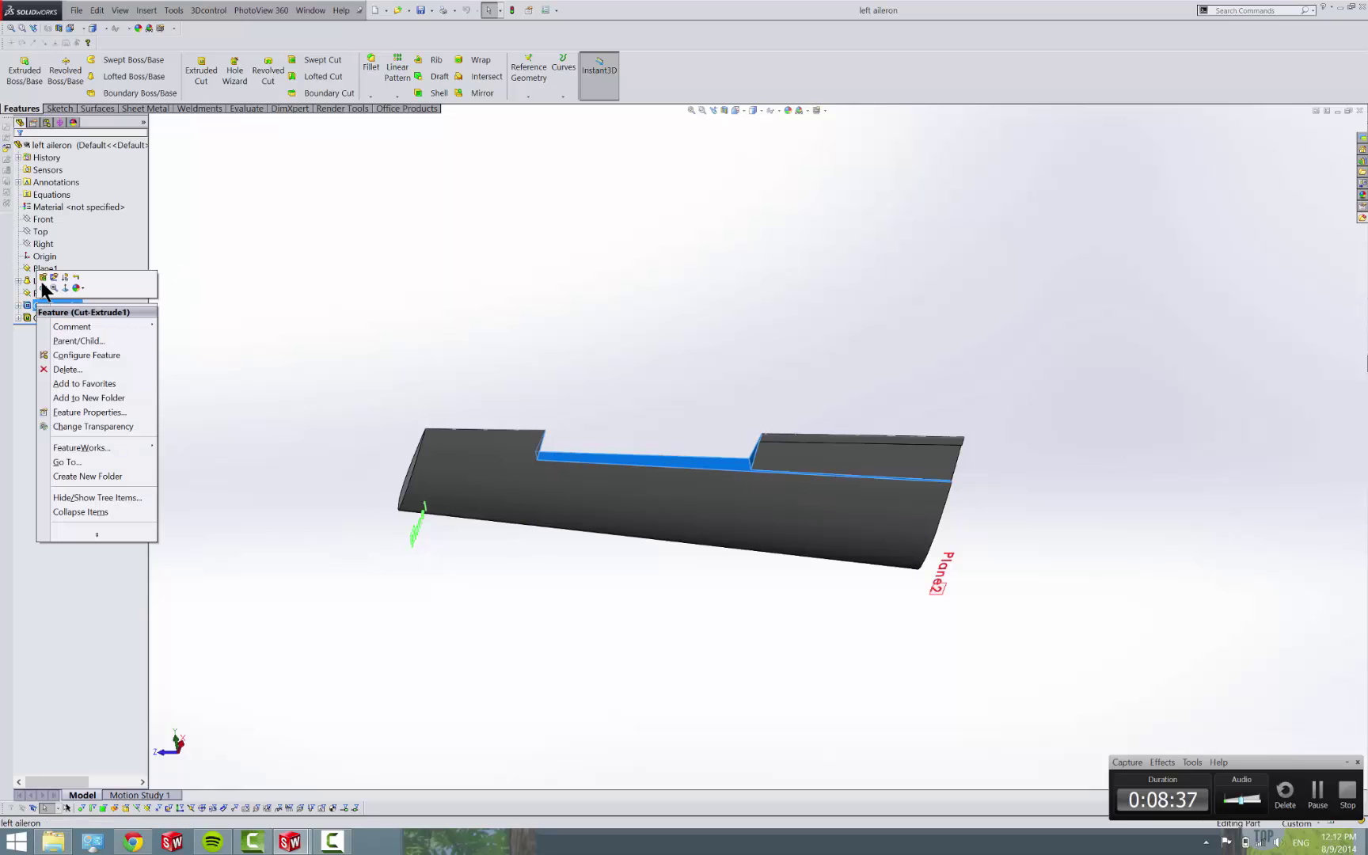
left_click(48, 276)
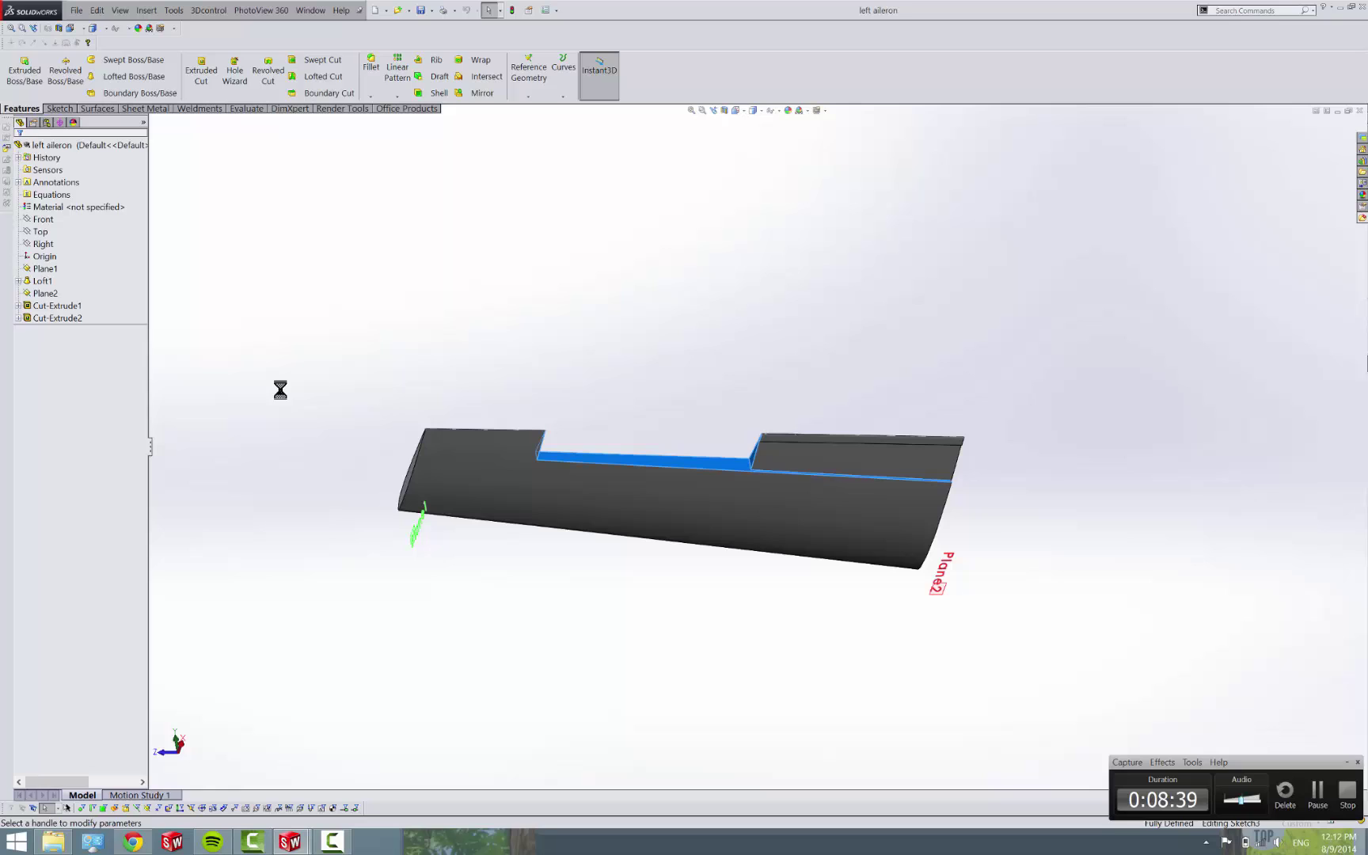
middle_click_drag(651, 595, 717, 791)
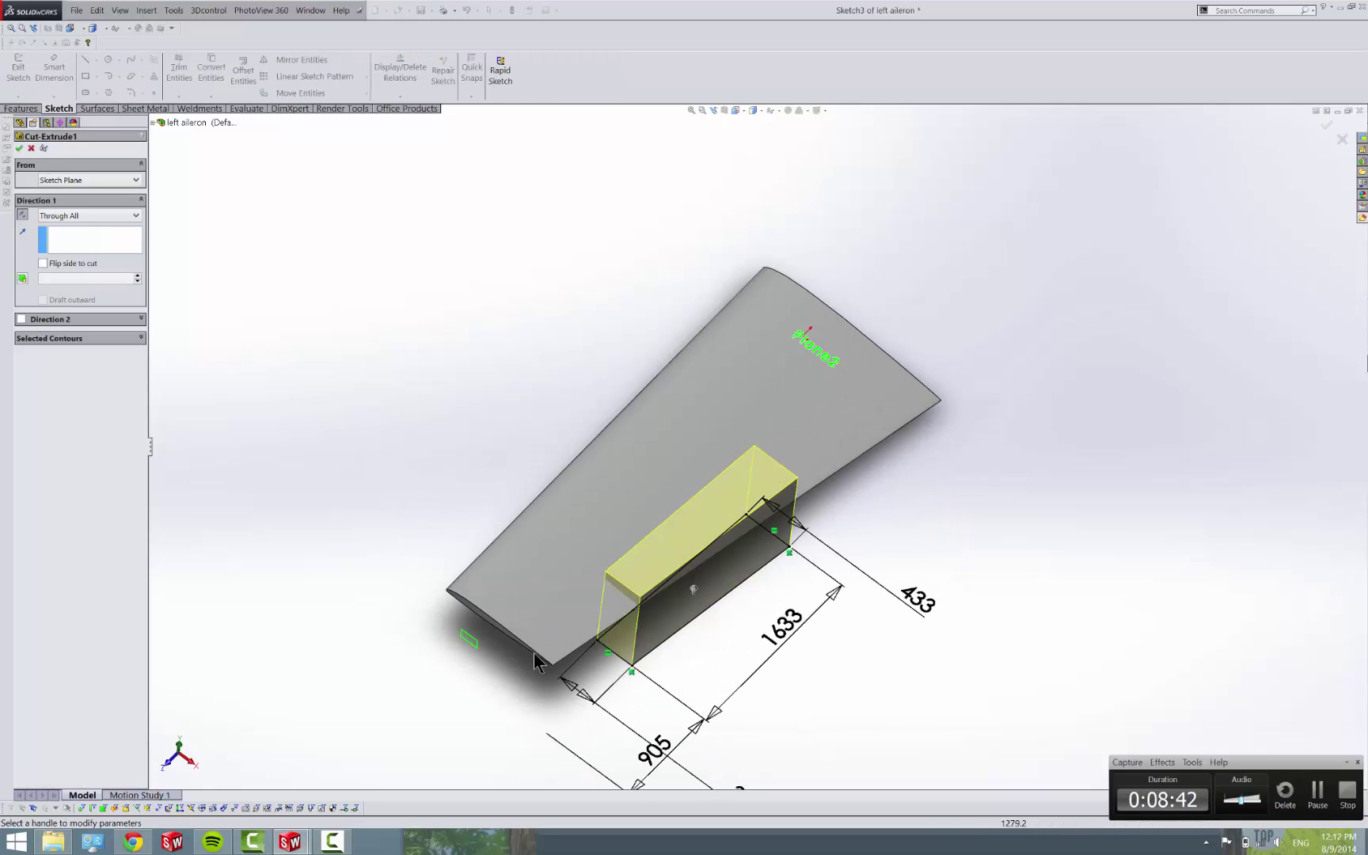
left_click(71, 262)
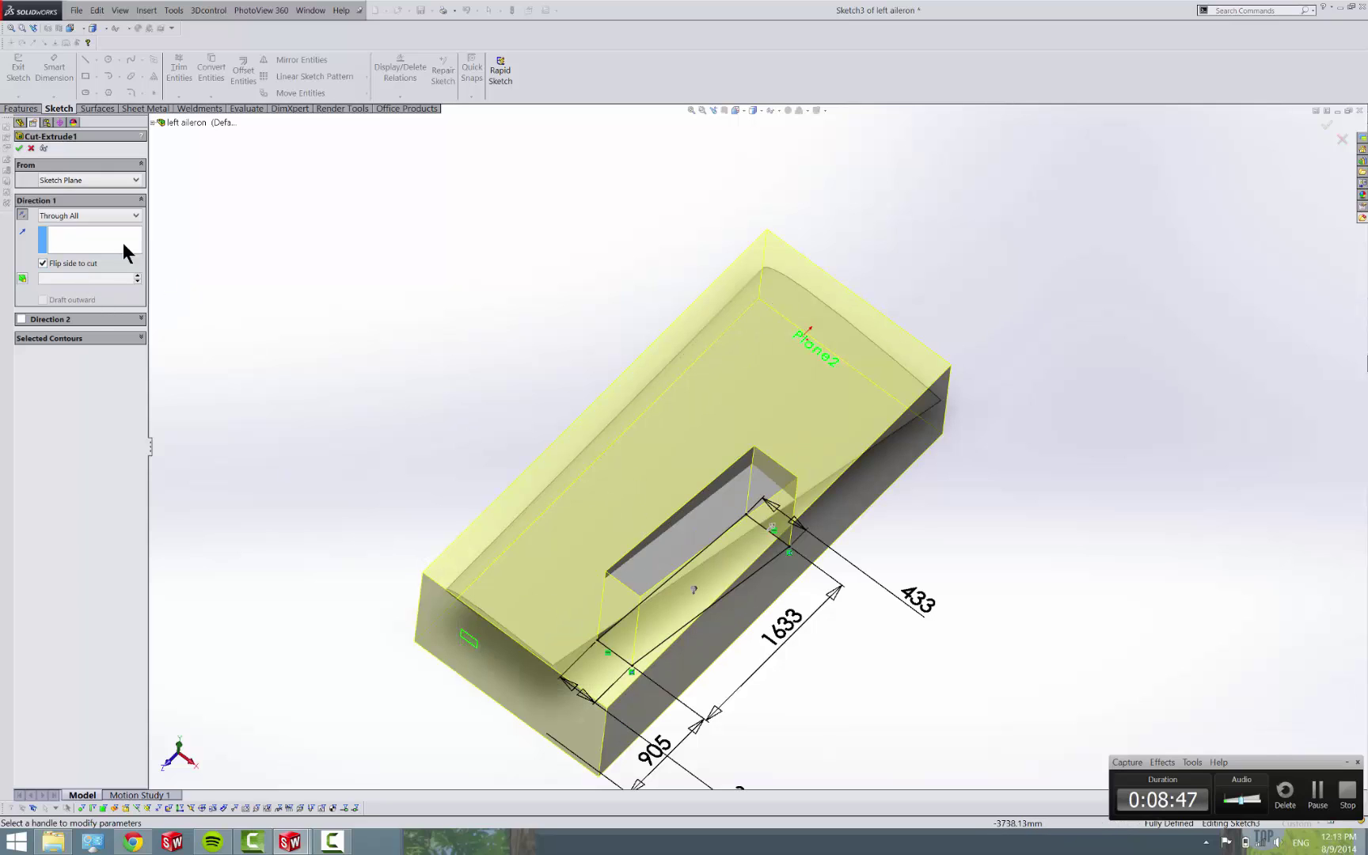
left_click(19, 149)
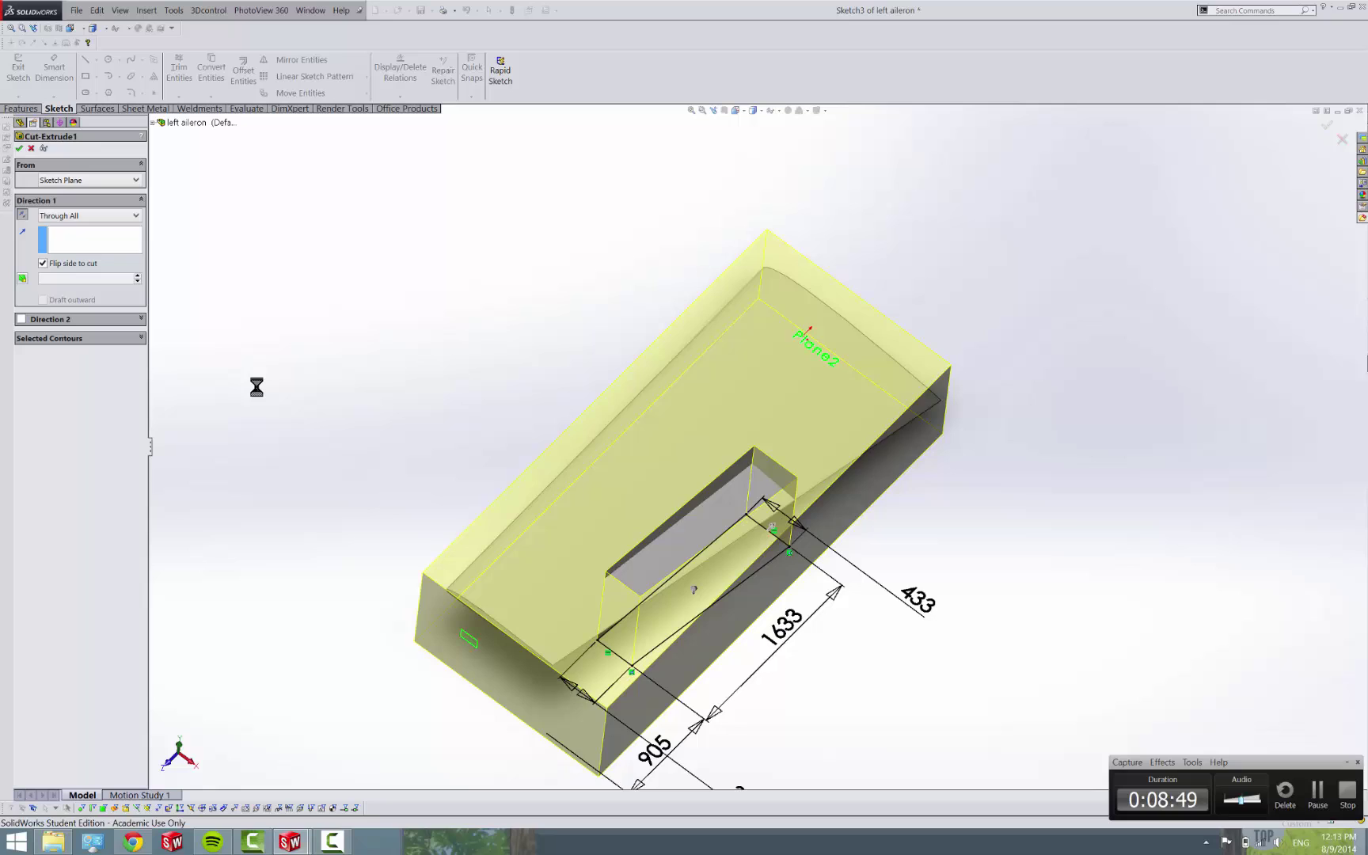
- Delete the Cut-Extrude2 feature and dismiss the Sketch4 warning
scroll(739, 537, "down", 5)
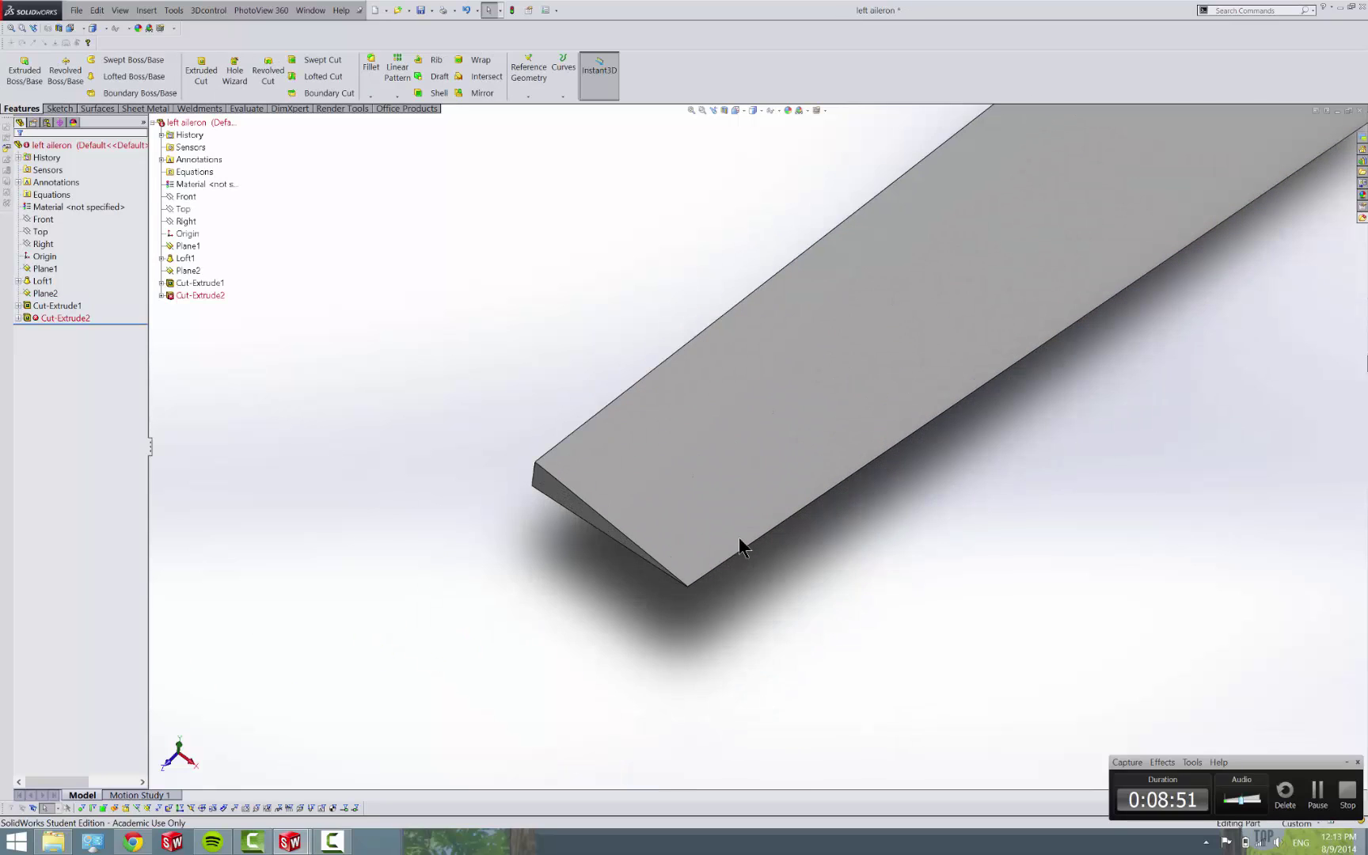
middle_click_drag(741, 532, 870, 514)
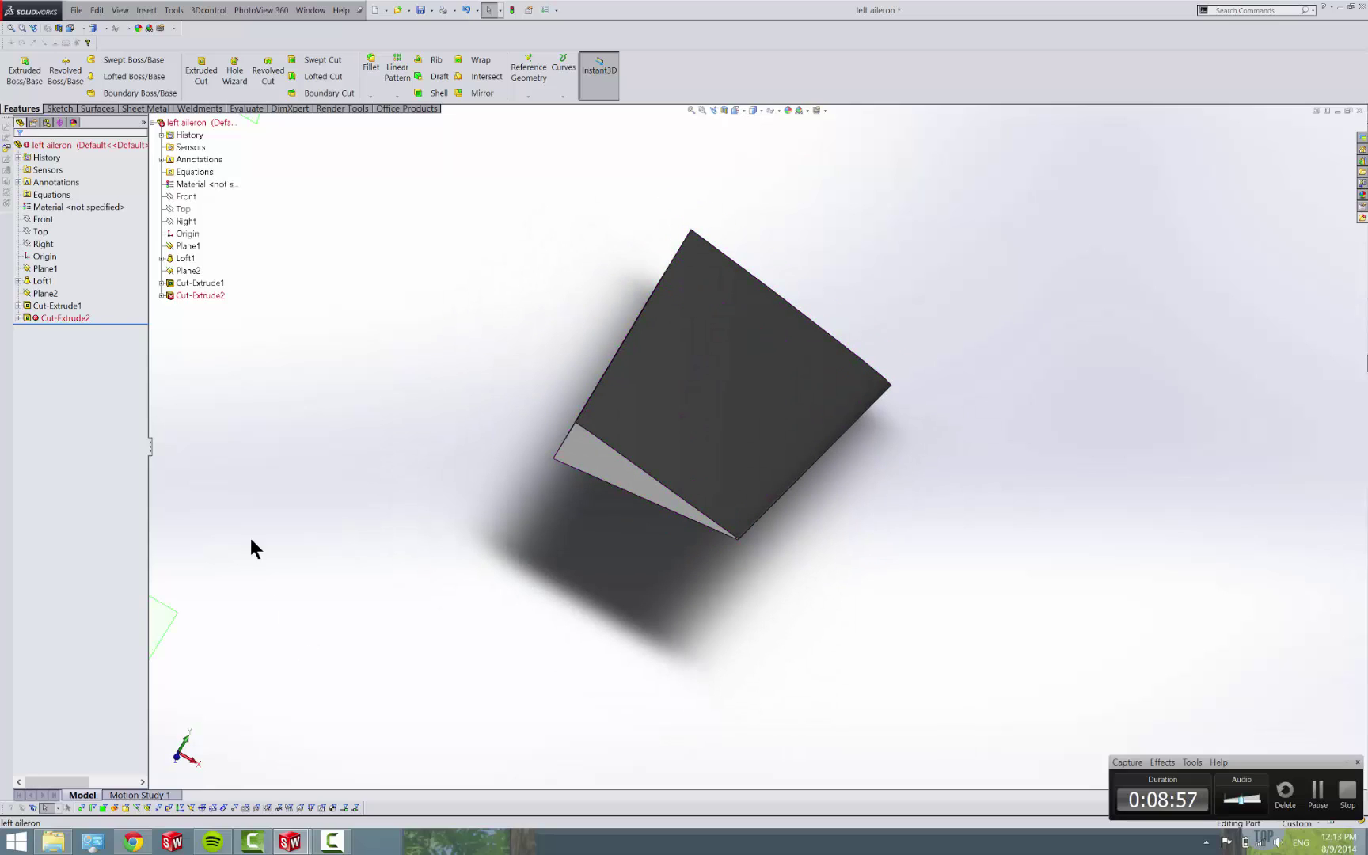
double_click(43, 319)
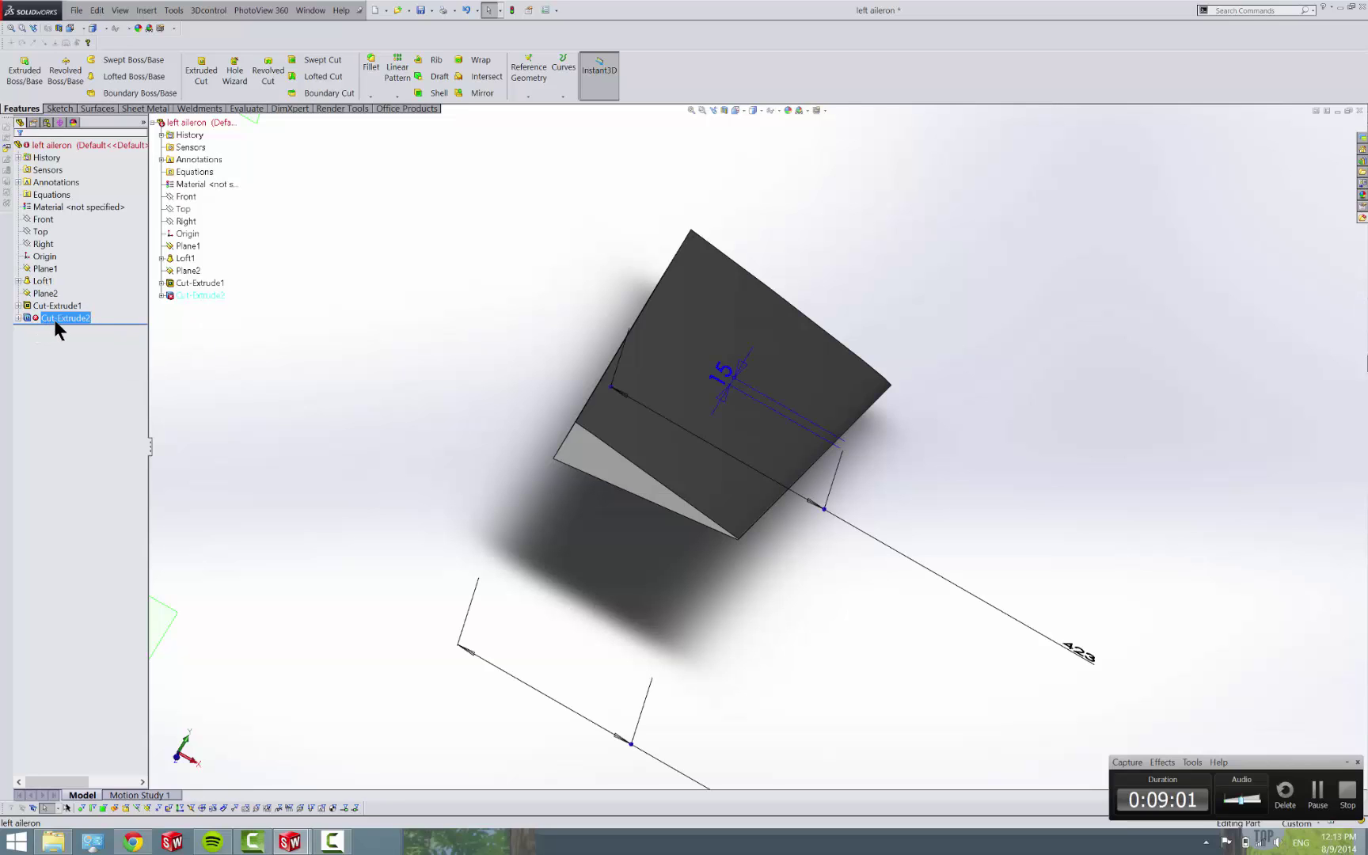
right_click(53, 320)
left_click(94, 397)
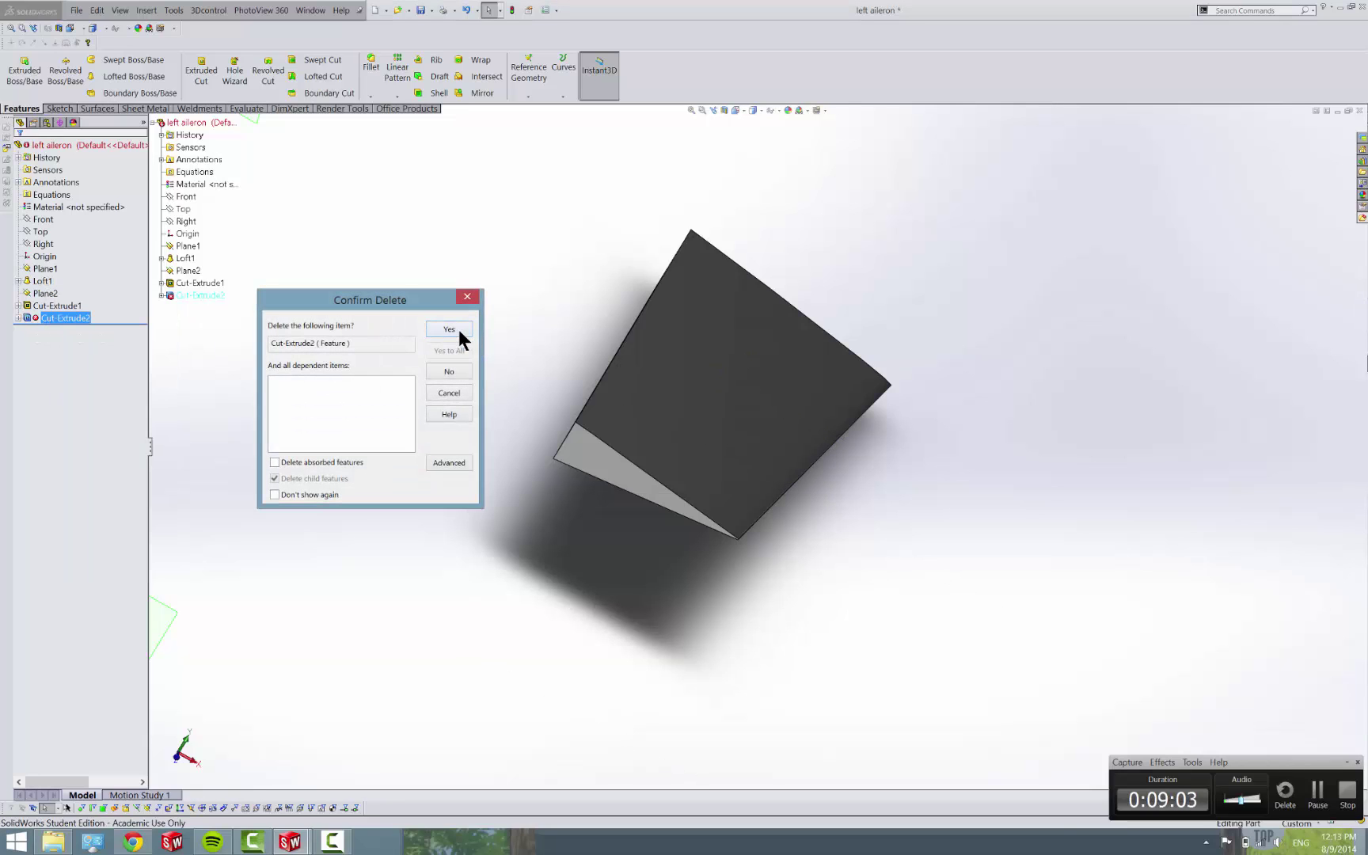
left_click(458, 330)
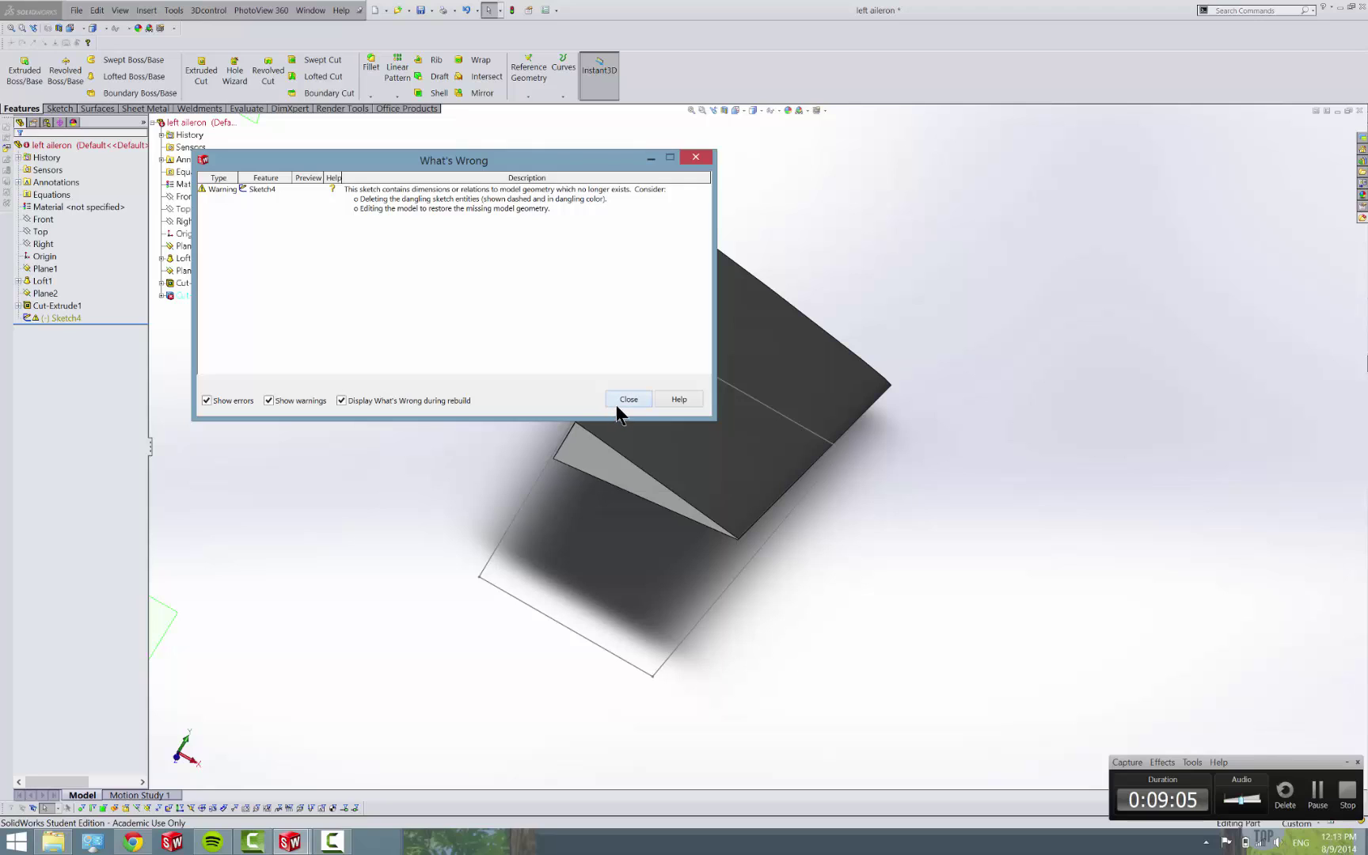
left_click(626, 400)
- Delete the orphaned Sketch4
right_click(63, 320)
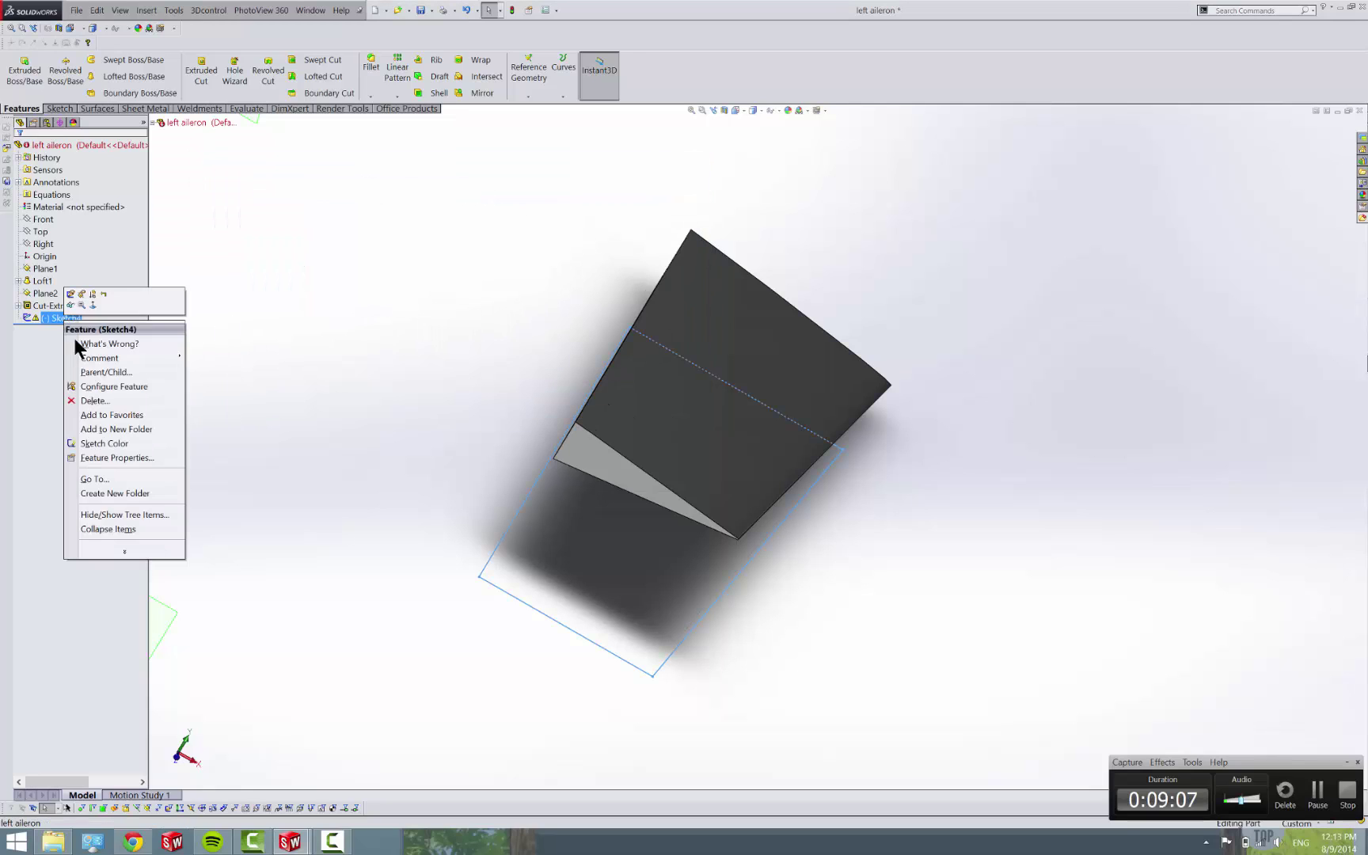
left_click(97, 396)
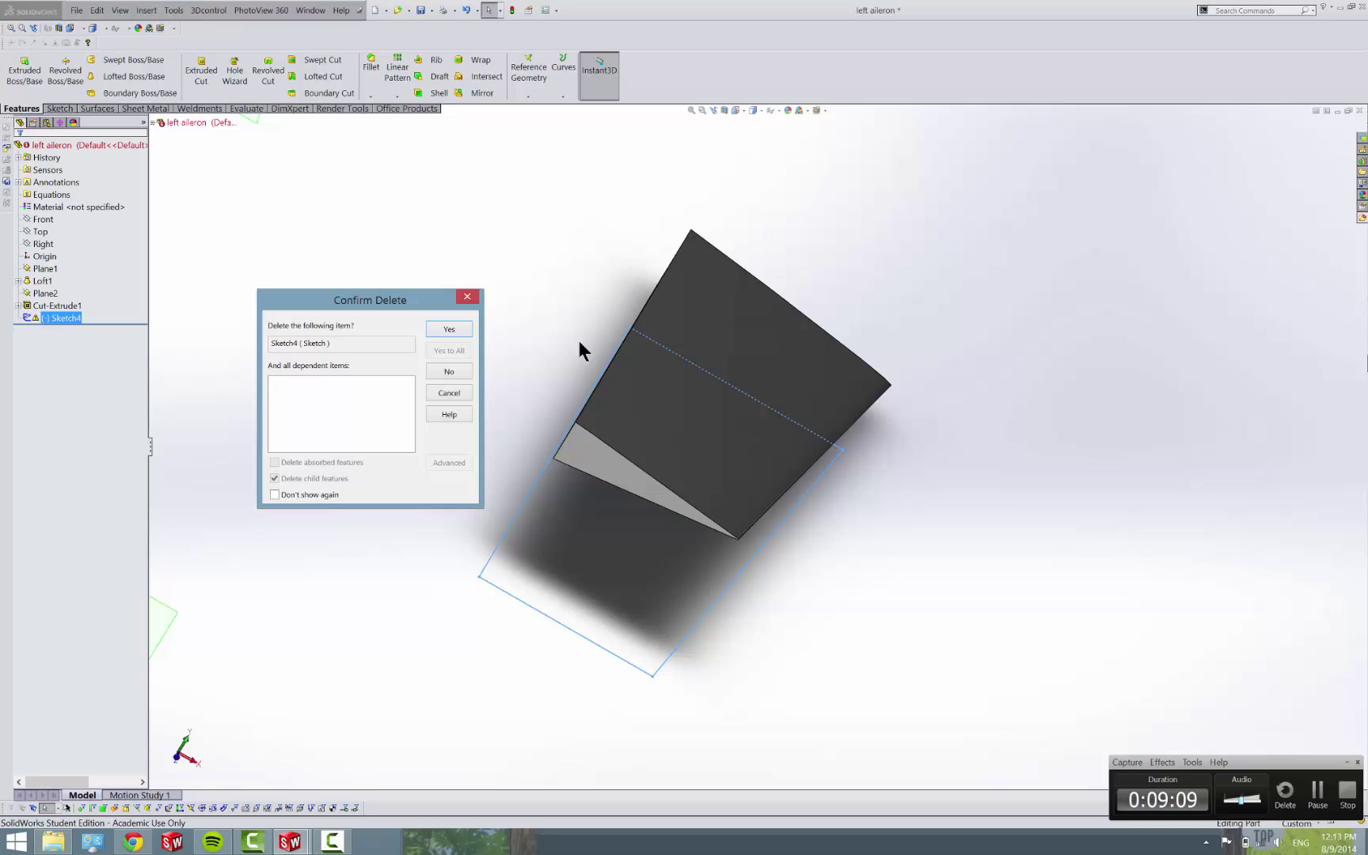
left_click(449, 329)
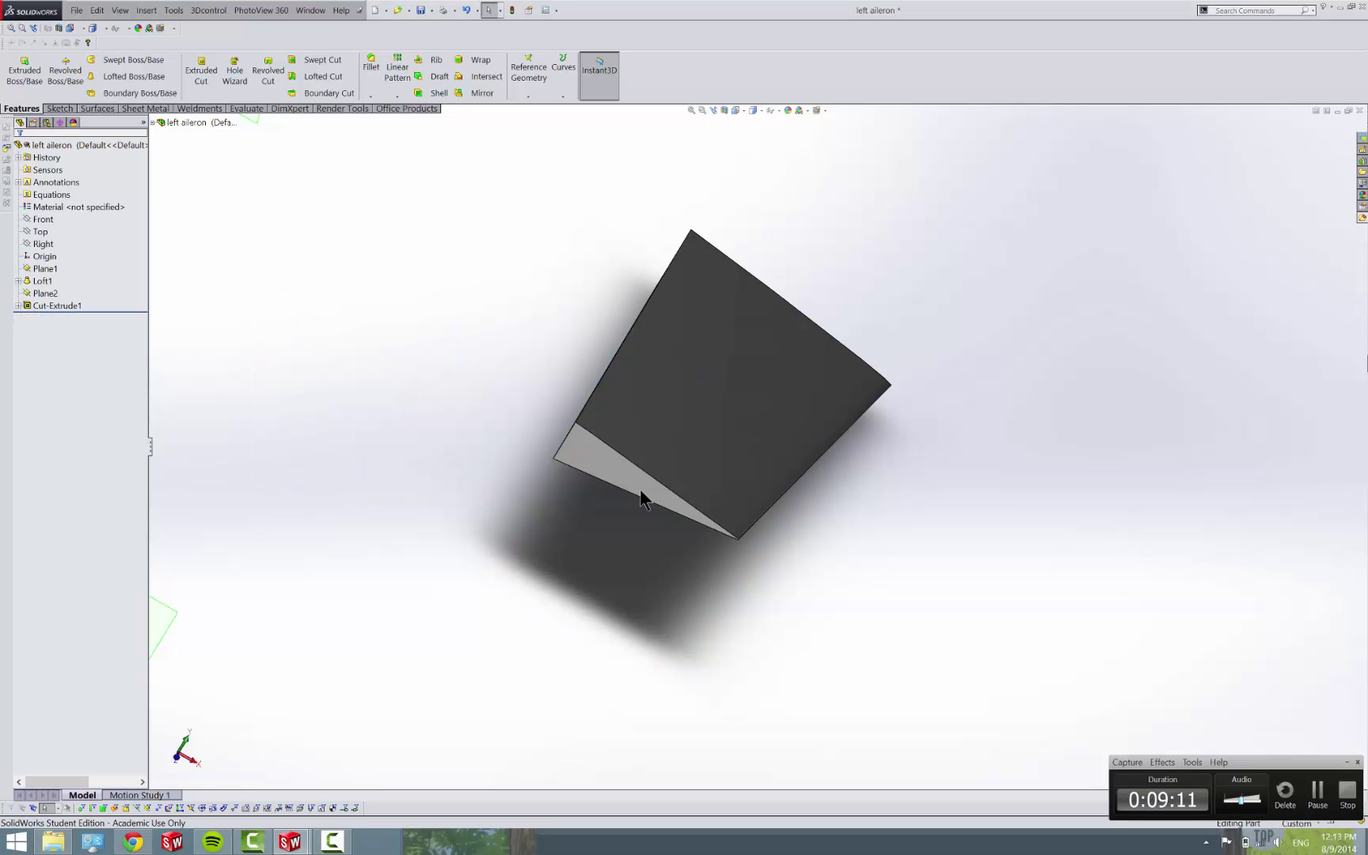
scroll(680, 442, "up", 3)
scroll(680, 442, "down", 2)
- Create a 3D sketch with one line drawn lengthwise across the aileron's top face
middle_click_drag(720, 422, 730, 378)
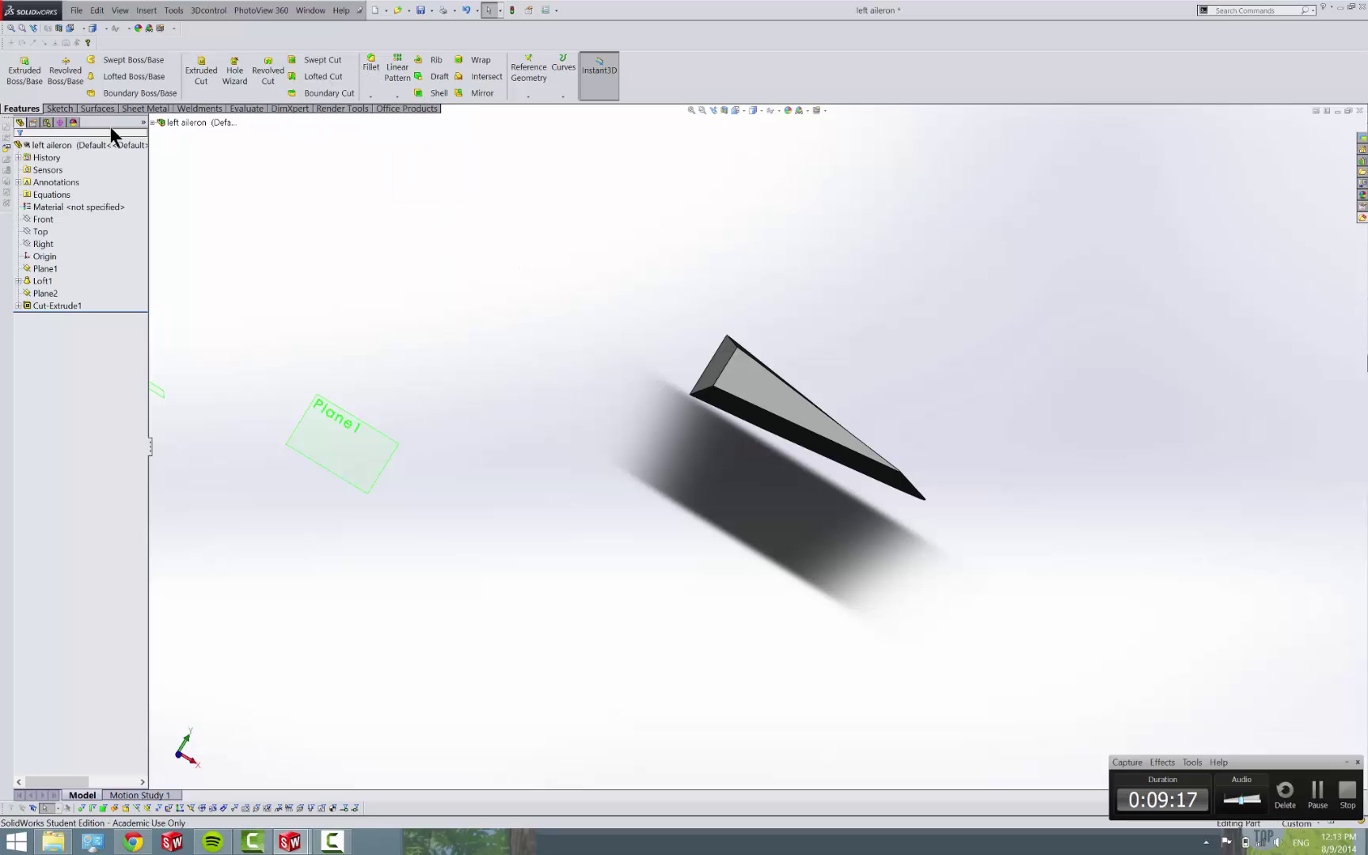
left_click(49, 106)
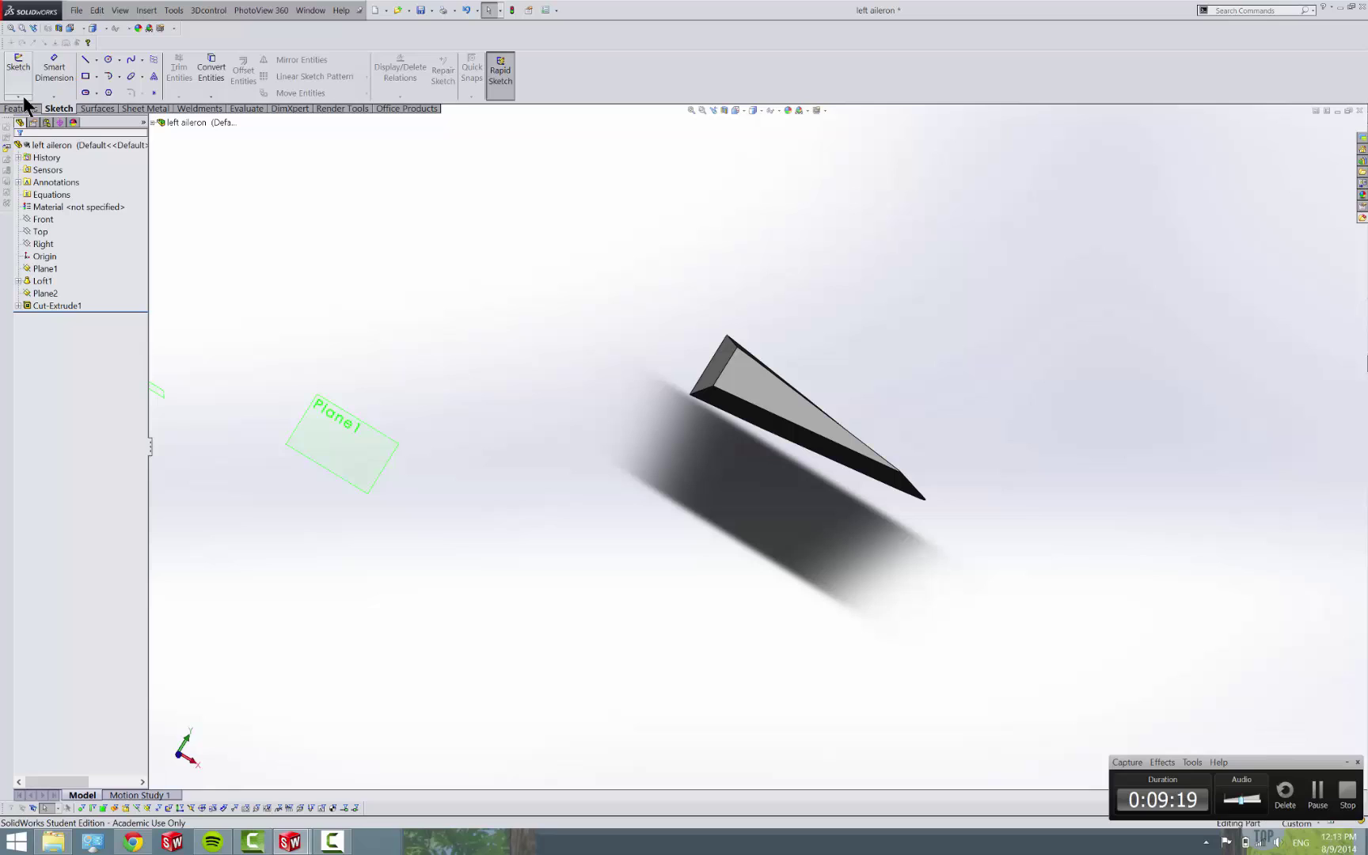
left_click(20, 96)
left_click(43, 119)
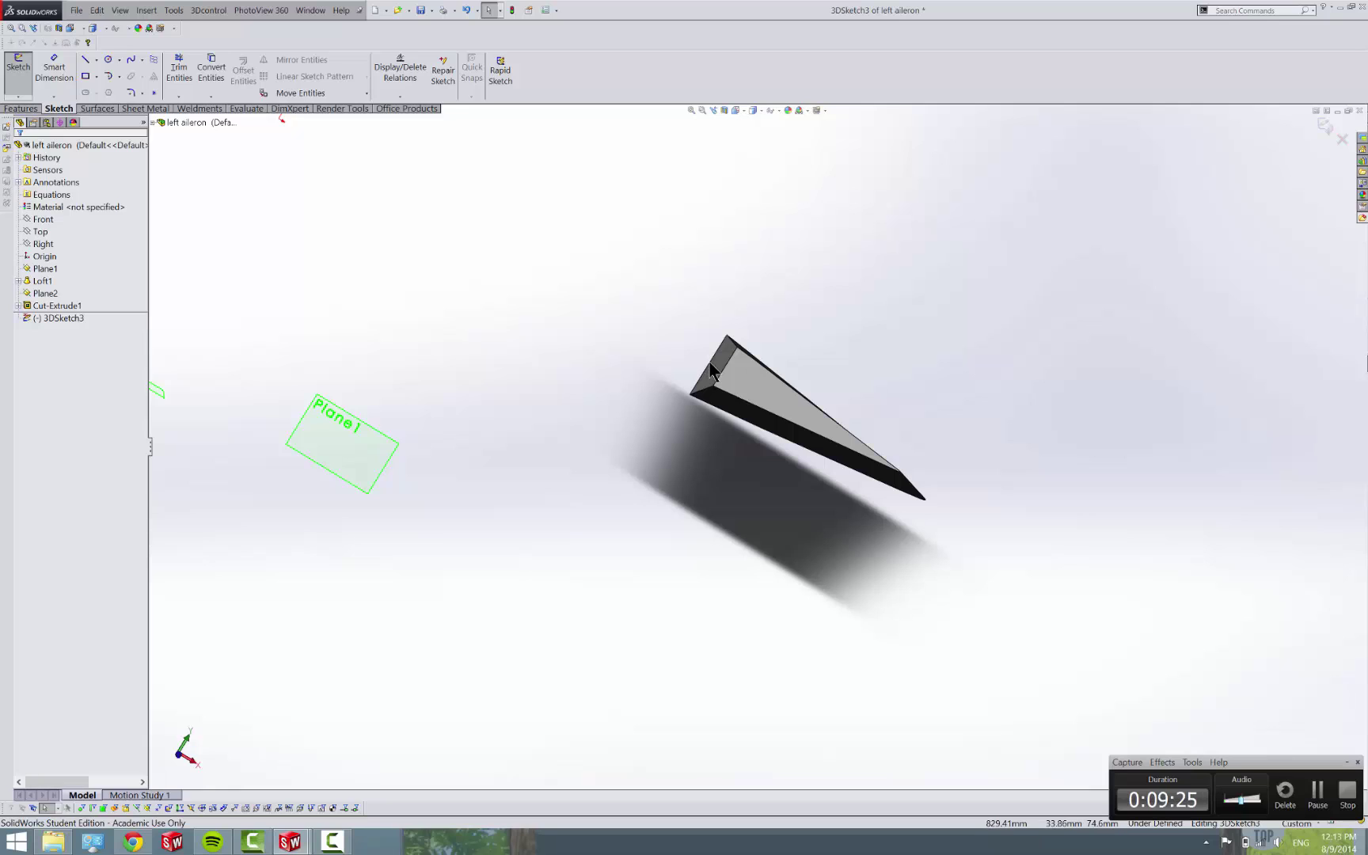
scroll(741, 377, "down", 5)
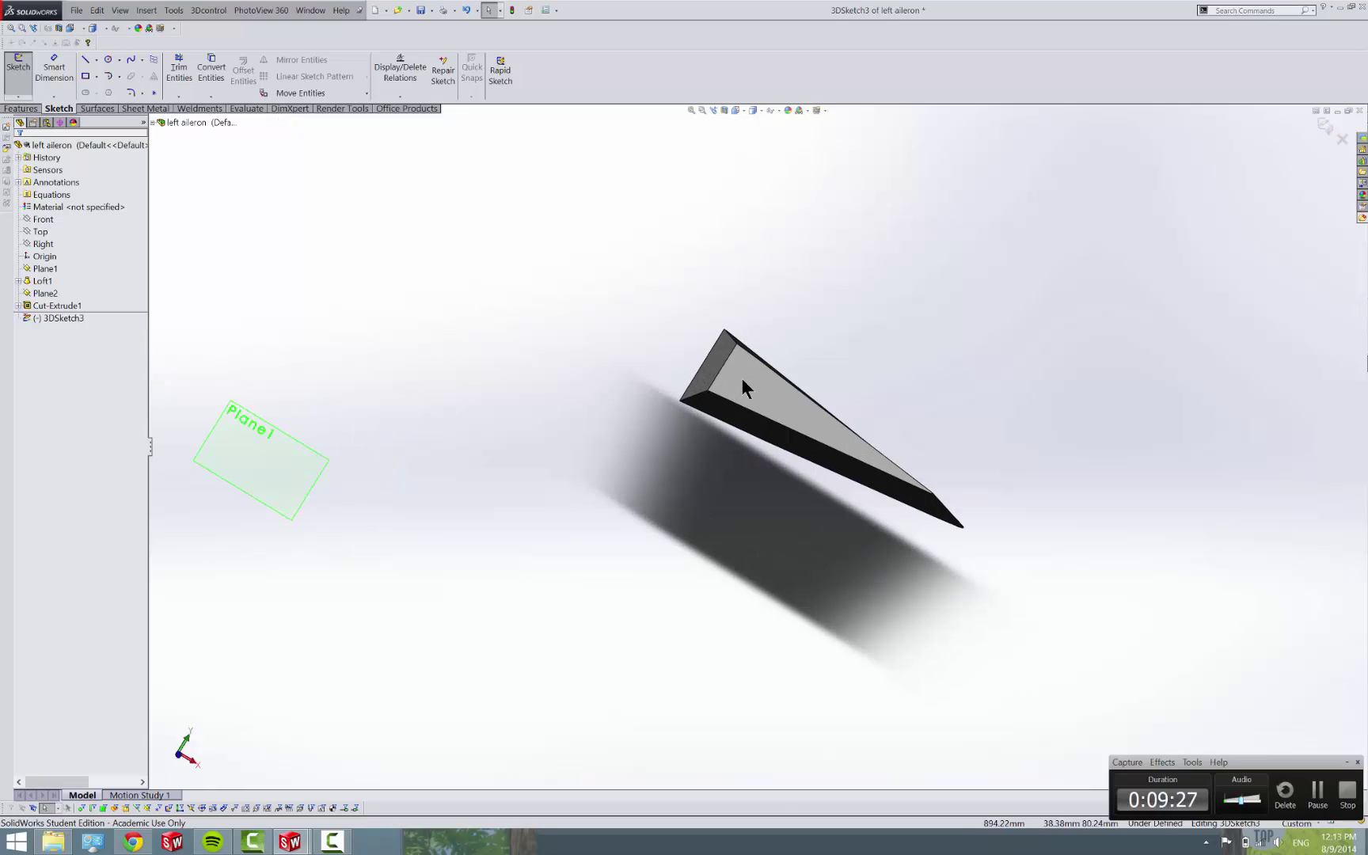
left_click(85, 59)
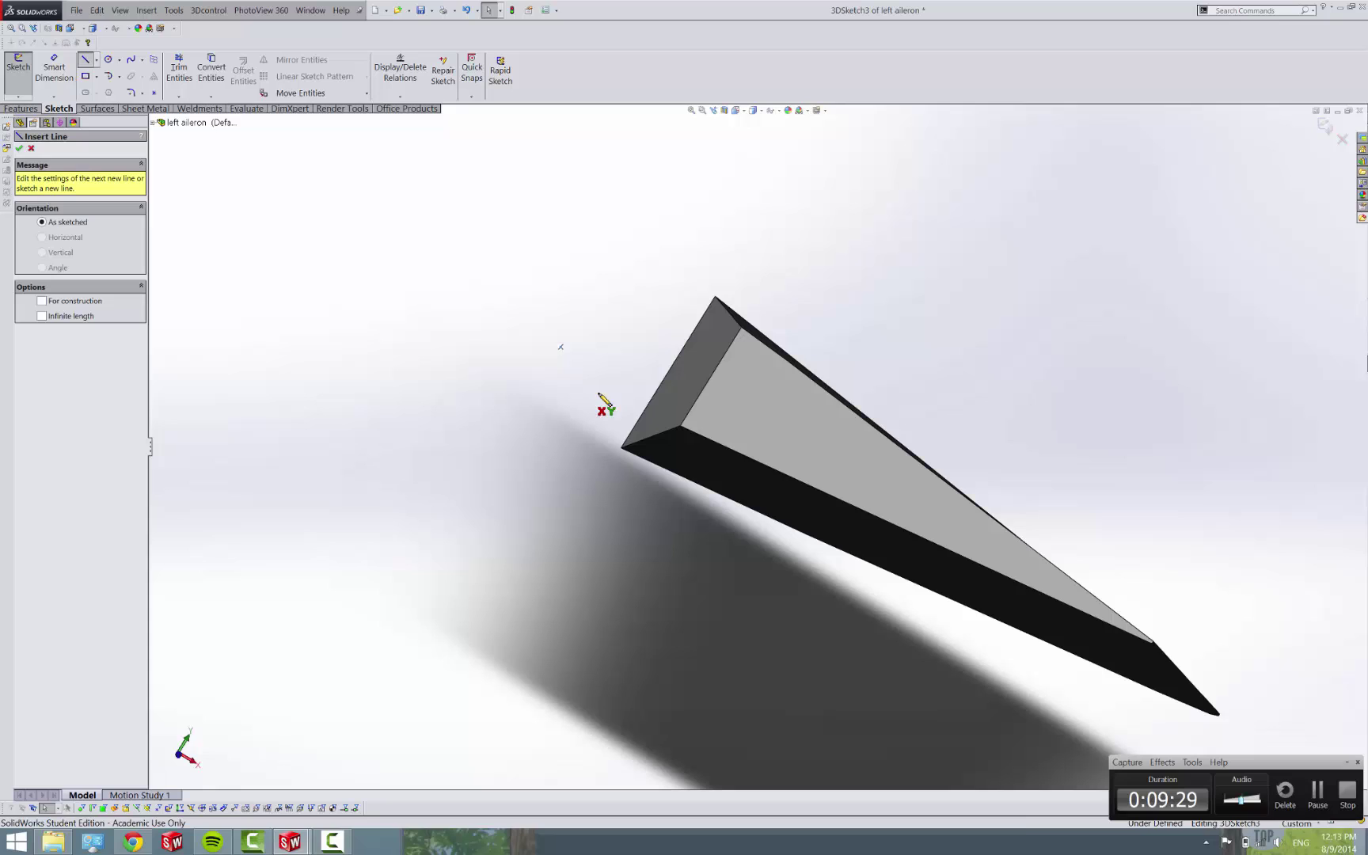
left_click(711, 377)
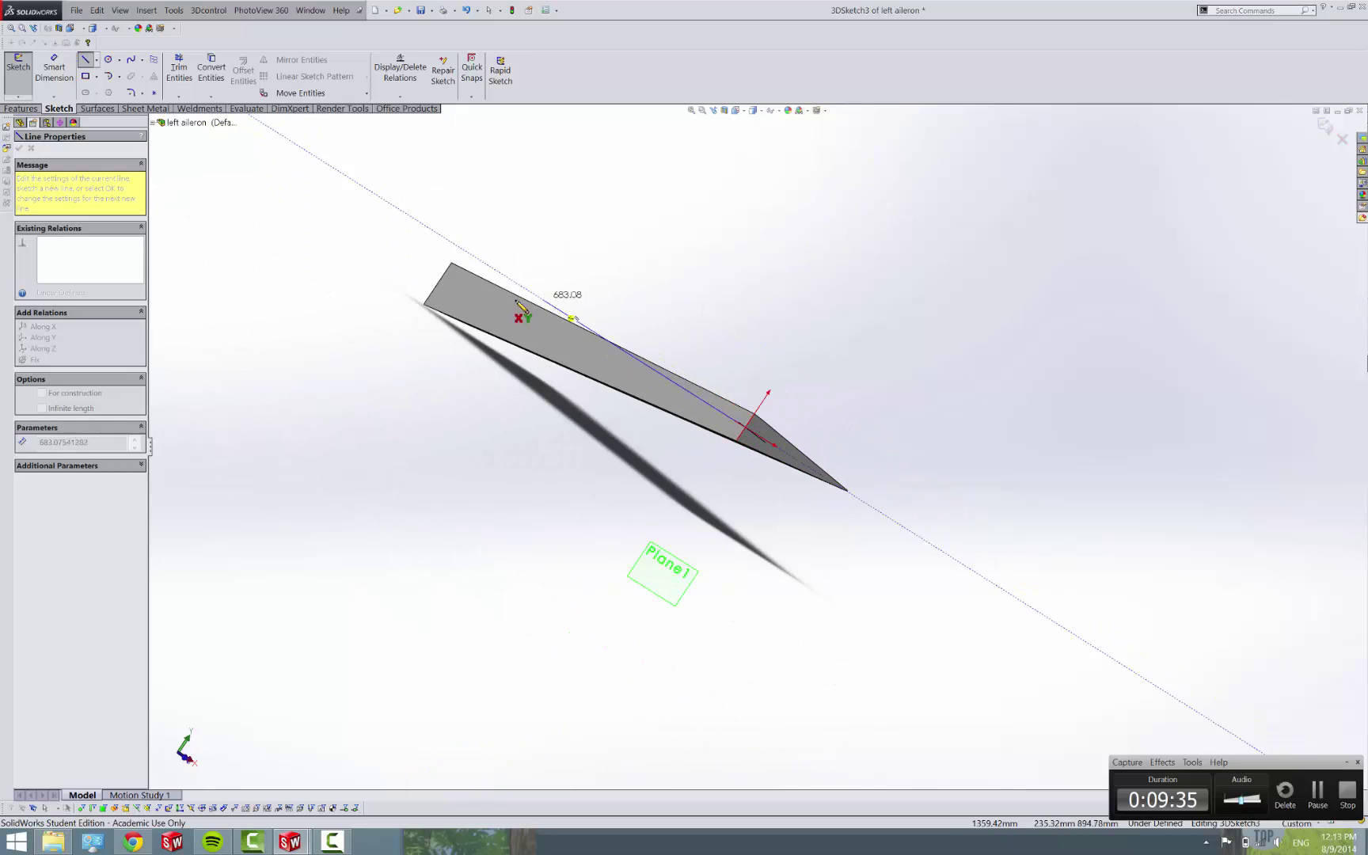
middle_click_drag(476, 304, 411, 372)
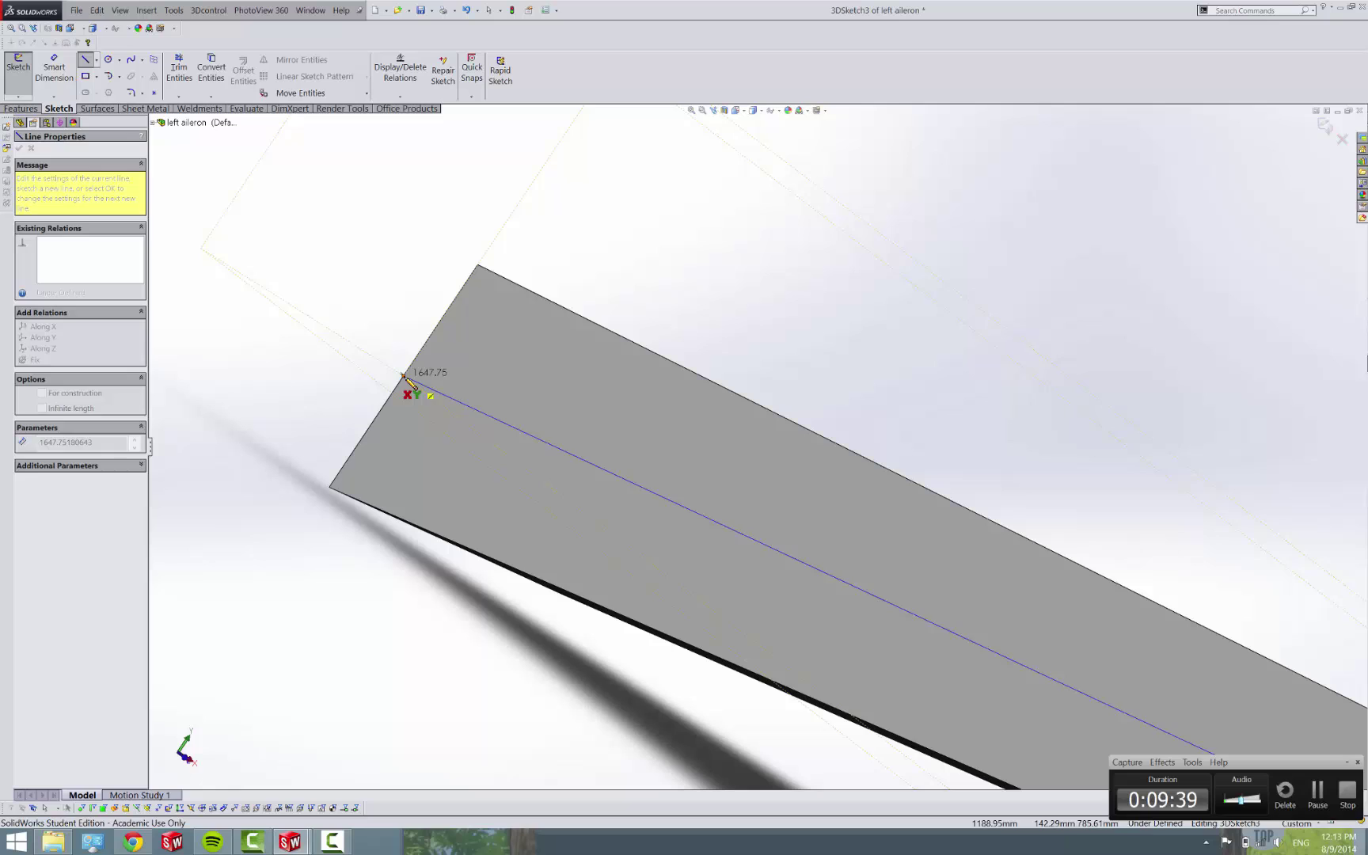
left_click(405, 376)
key("Escape")
scroll(434, 426, "up", 2)
scroll(433, 419, "up", 2)
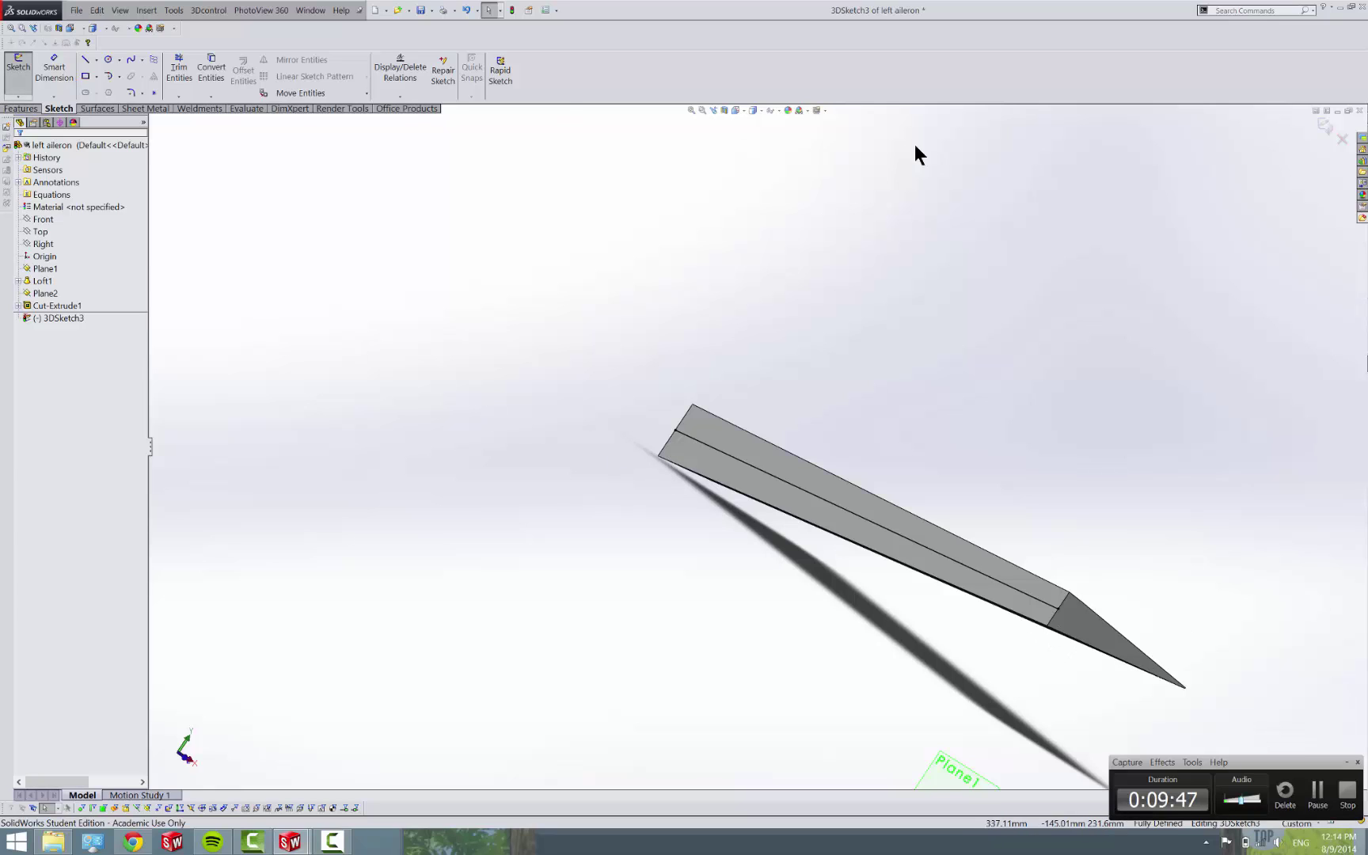
- Exit the 3D sketch and add Plane3 through the line's endpoint, perpendicular to the line
left_click(1327, 129)
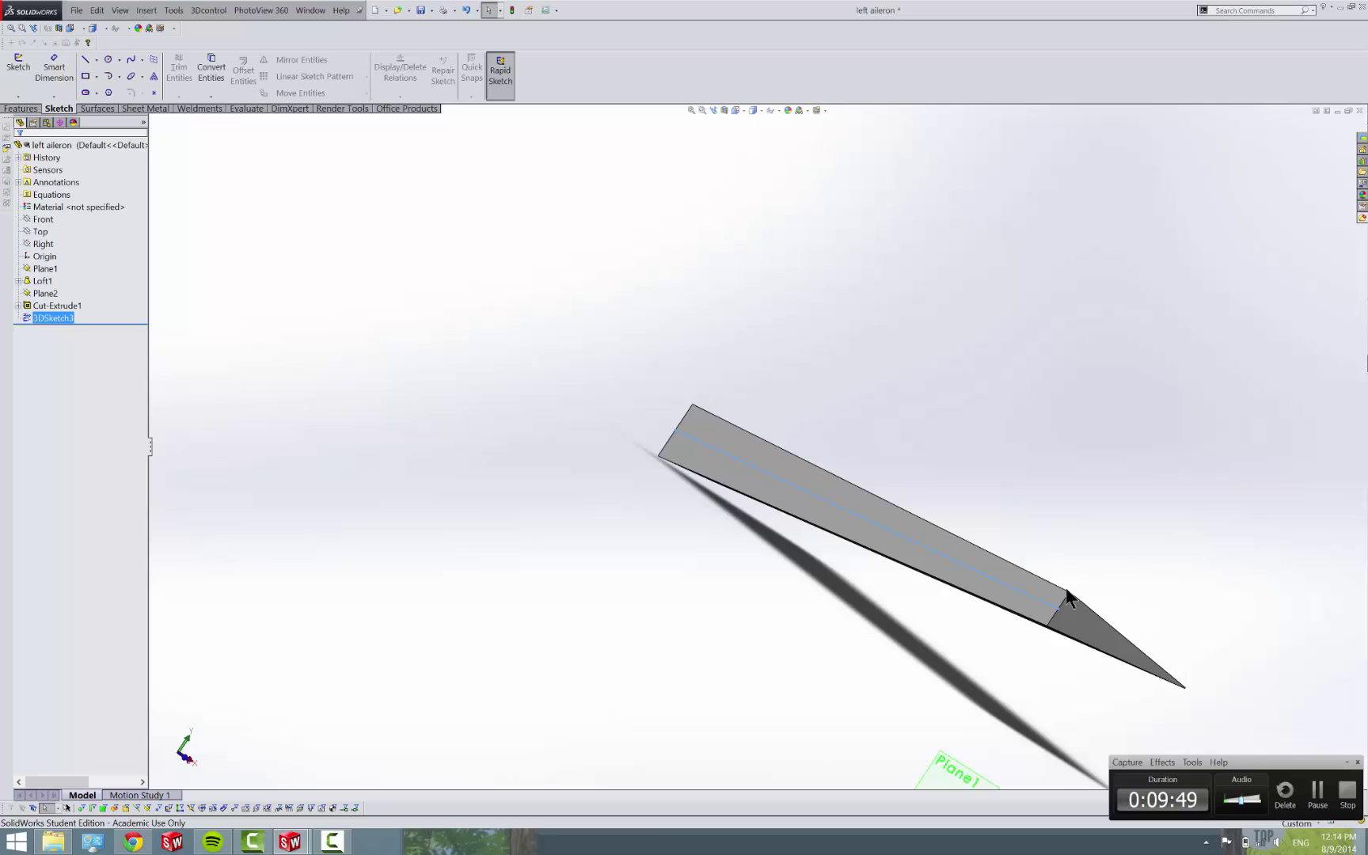
scroll(1049, 595, "down", 5)
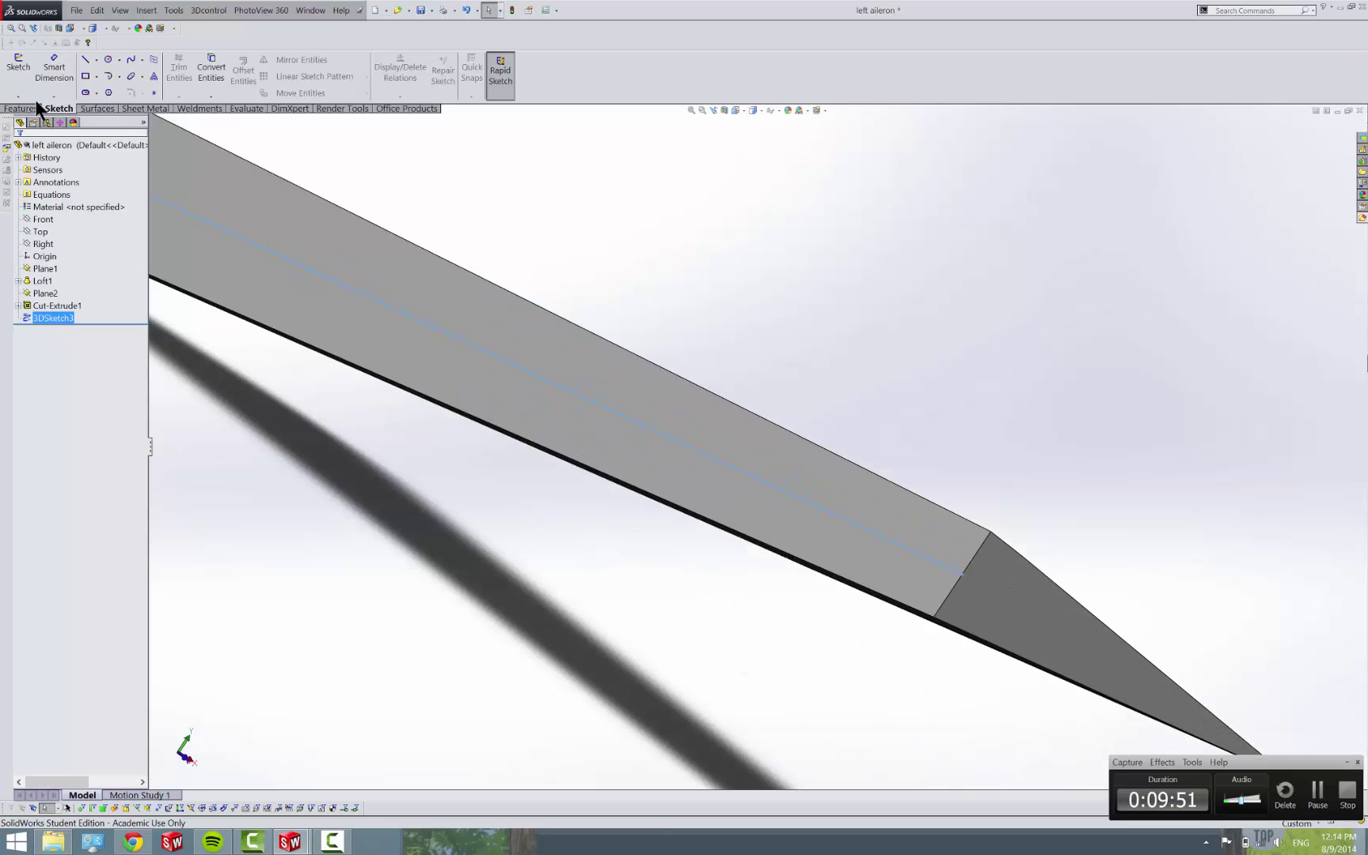
left_click(24, 109)
left_click(527, 73)
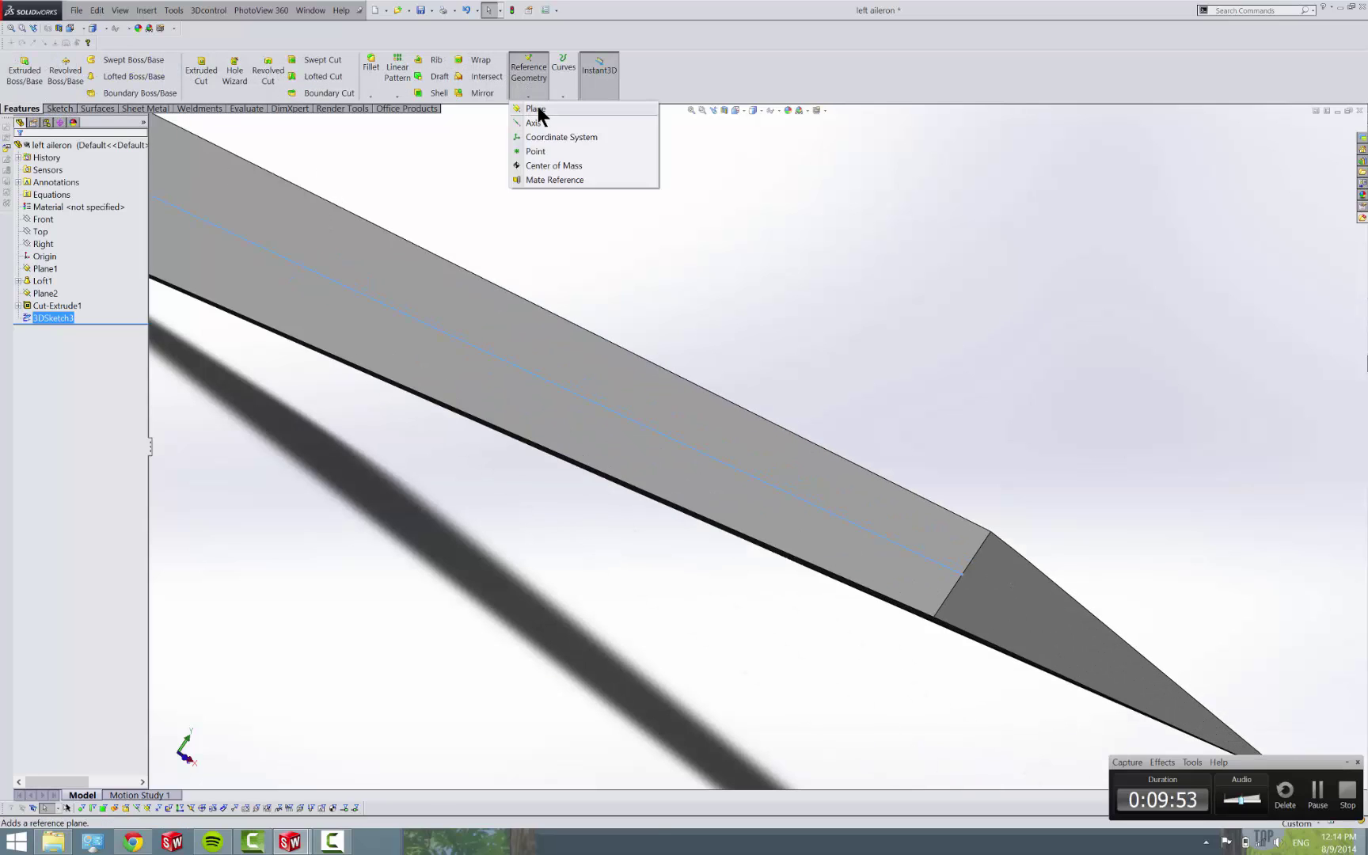
left_click(537, 111)
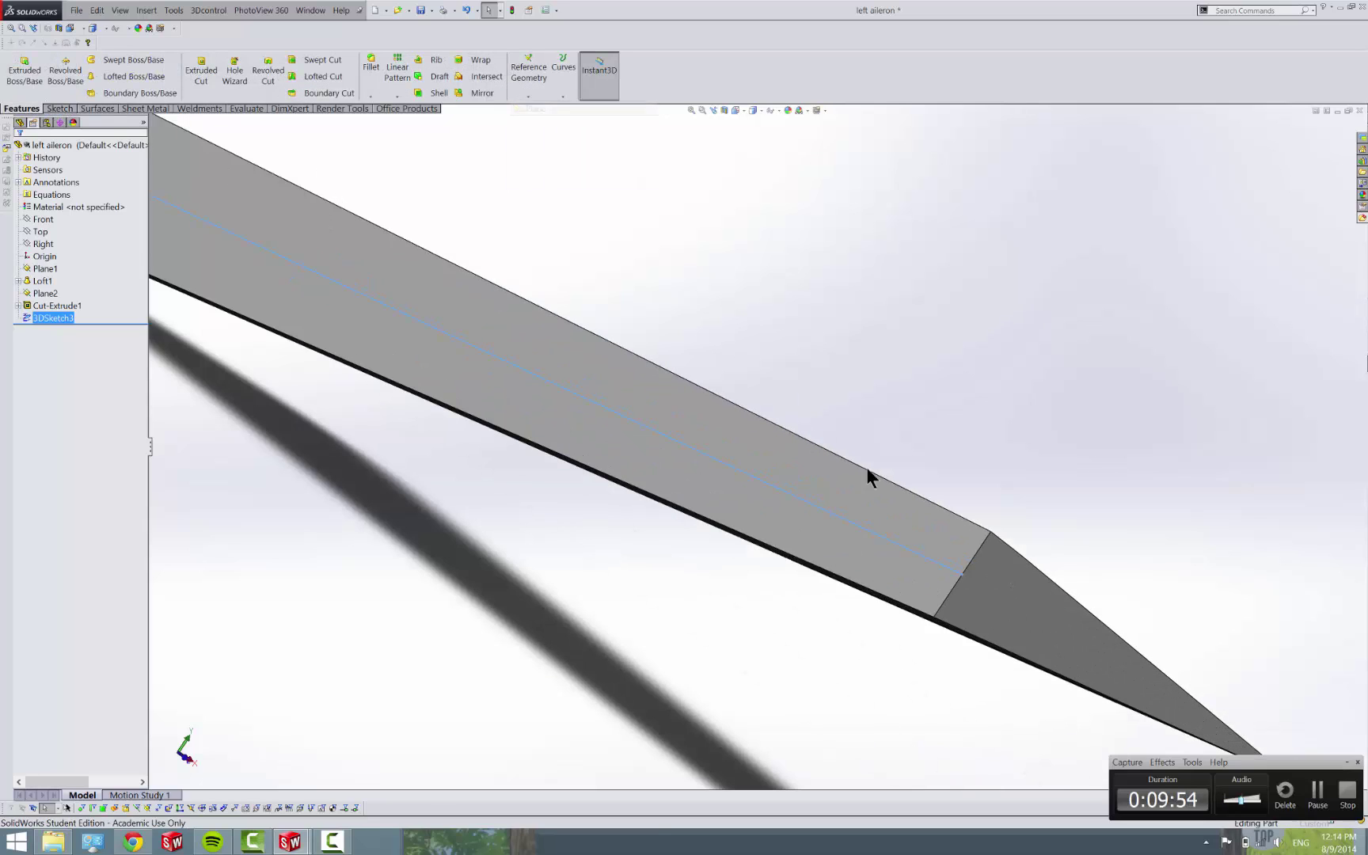
left_click(962, 575)
left_click(951, 571)
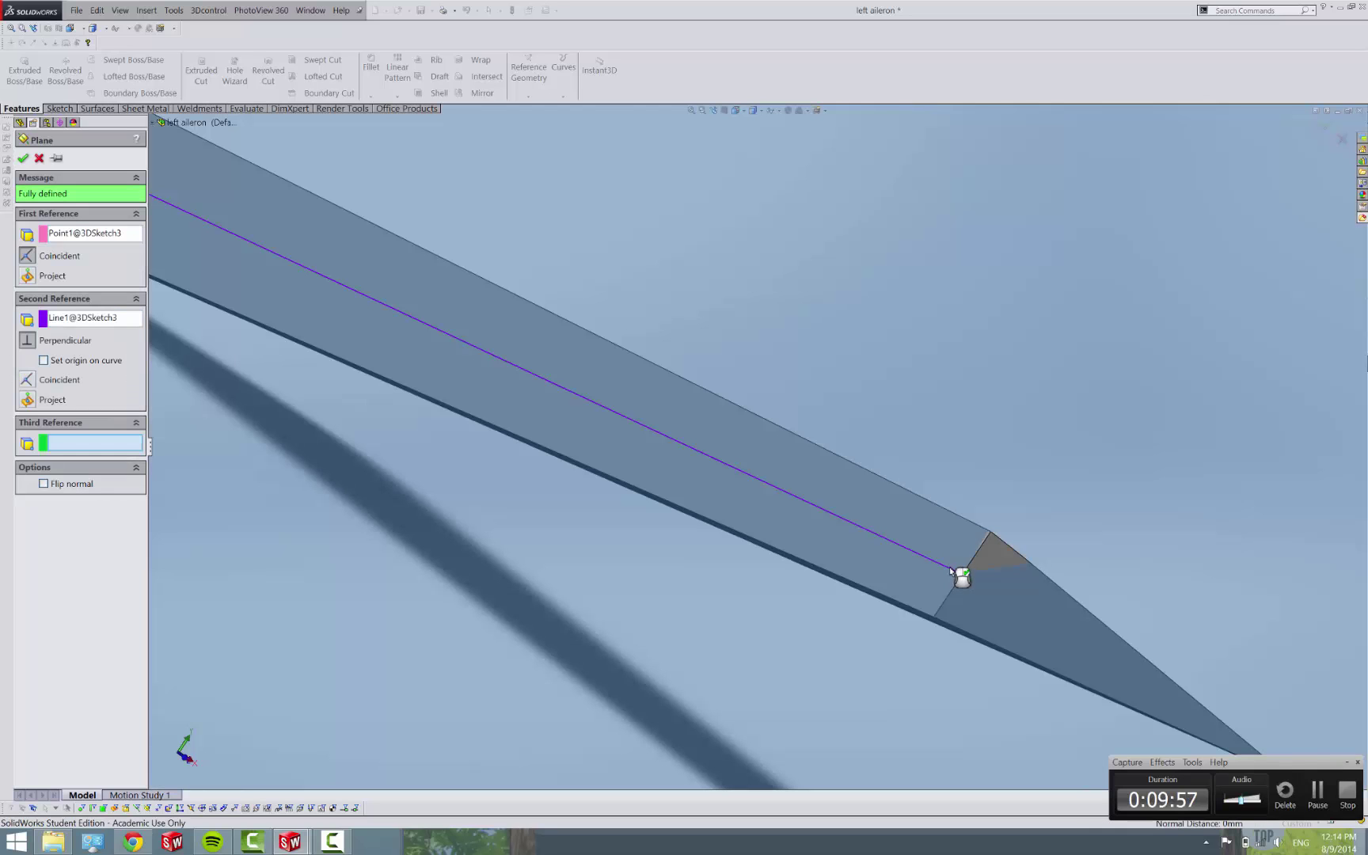
left_click(24, 159)
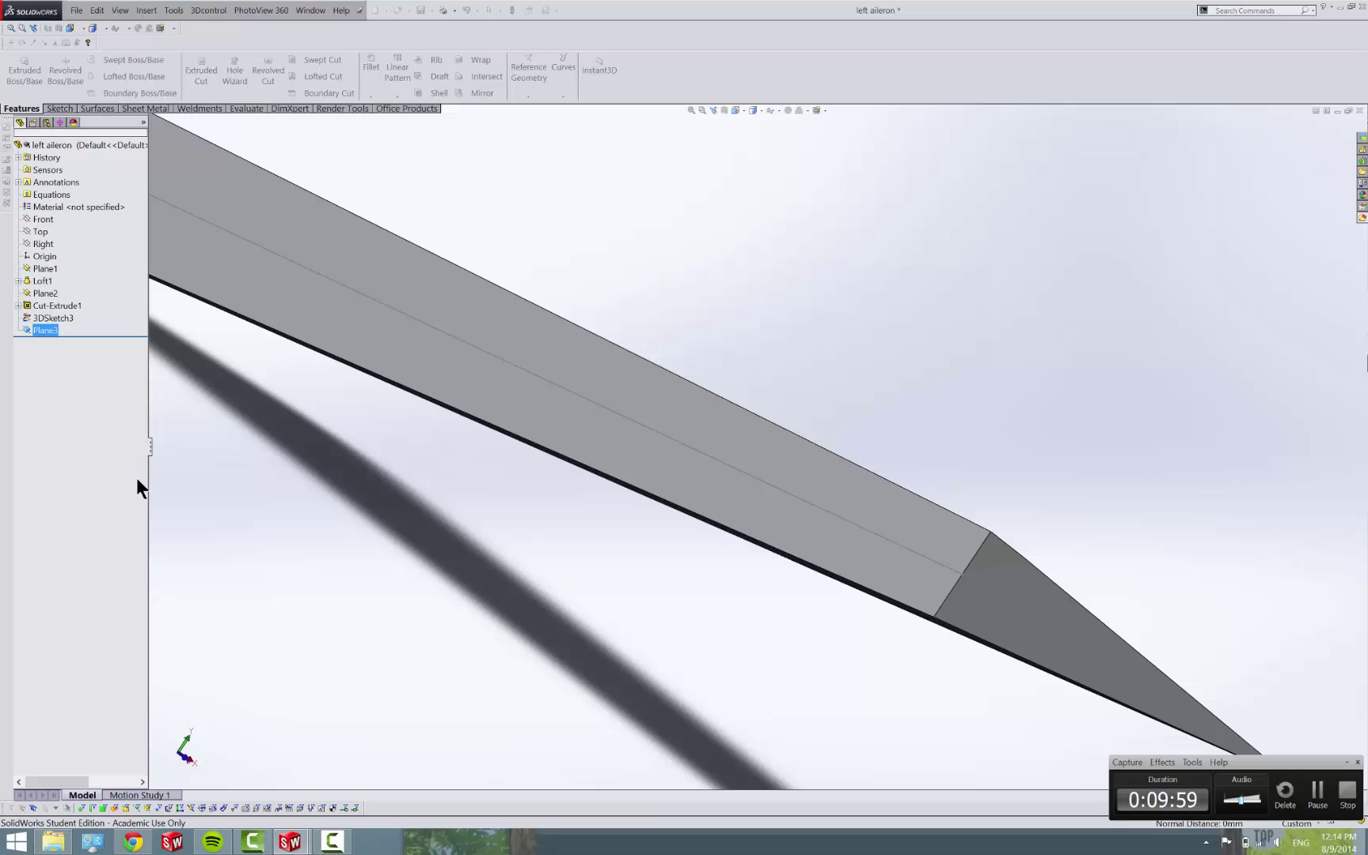
- Turn the view to face Plane3 head-on with Normal To
right_click(50, 328)
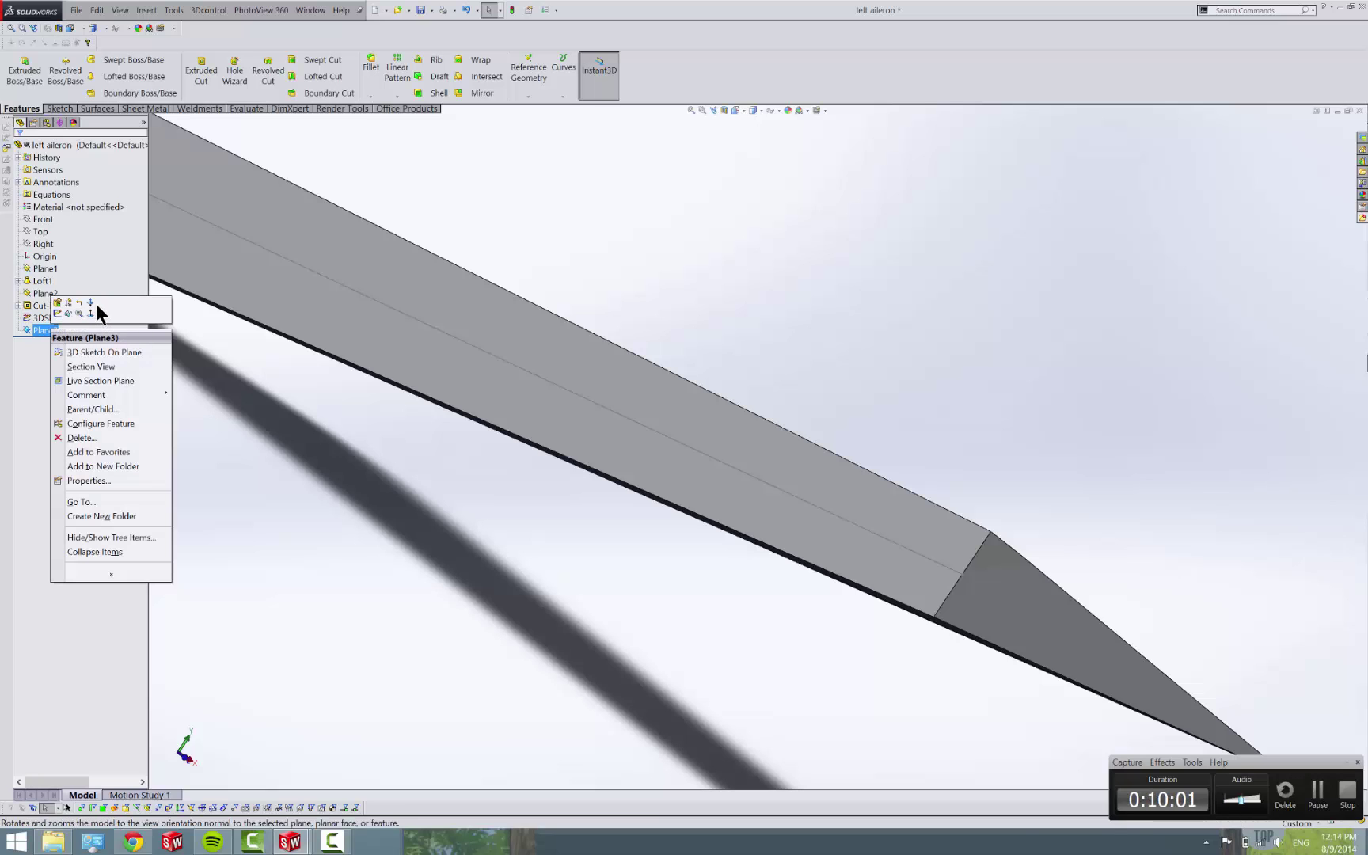
left_click(96, 303)
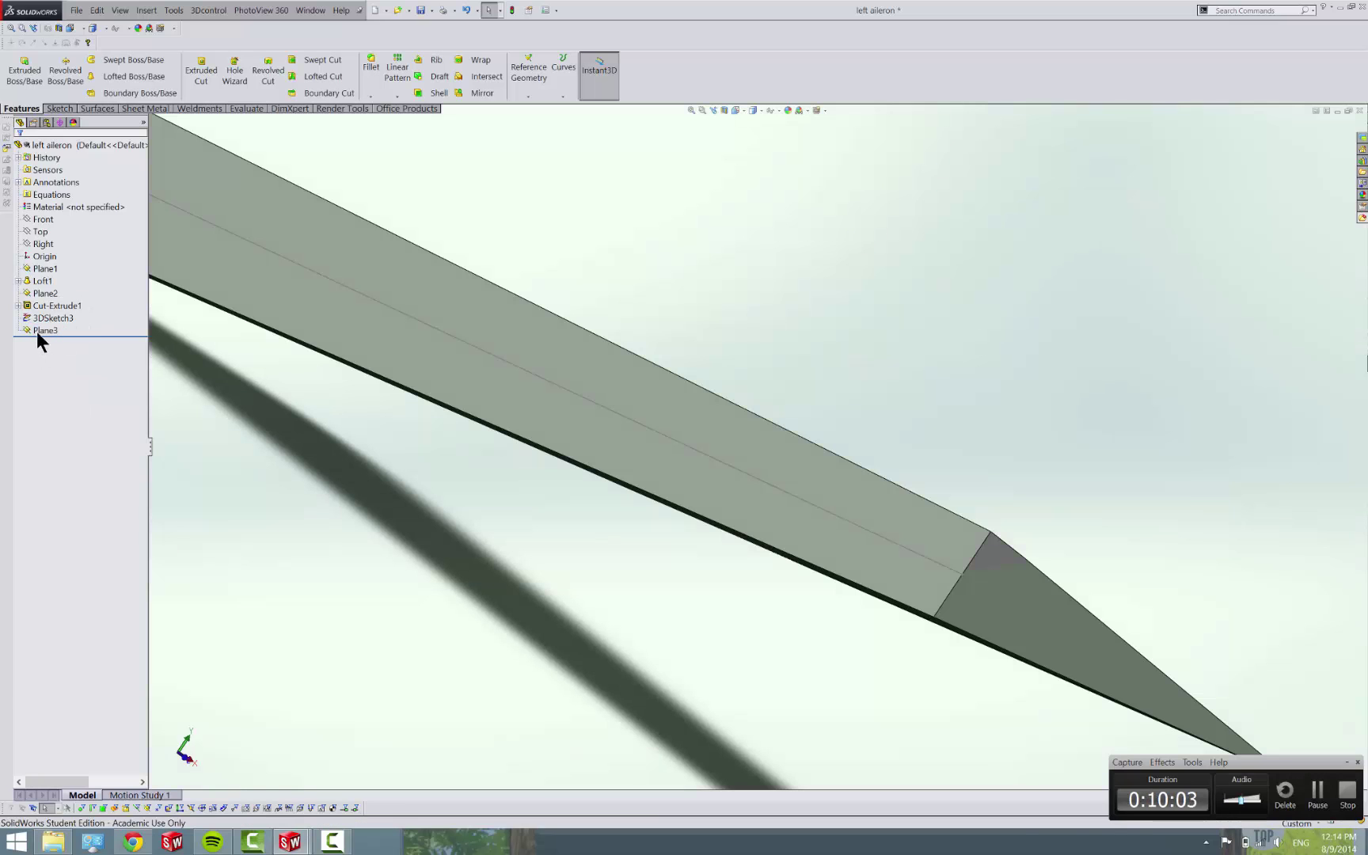
right_click(36, 331)
left_click(72, 315)
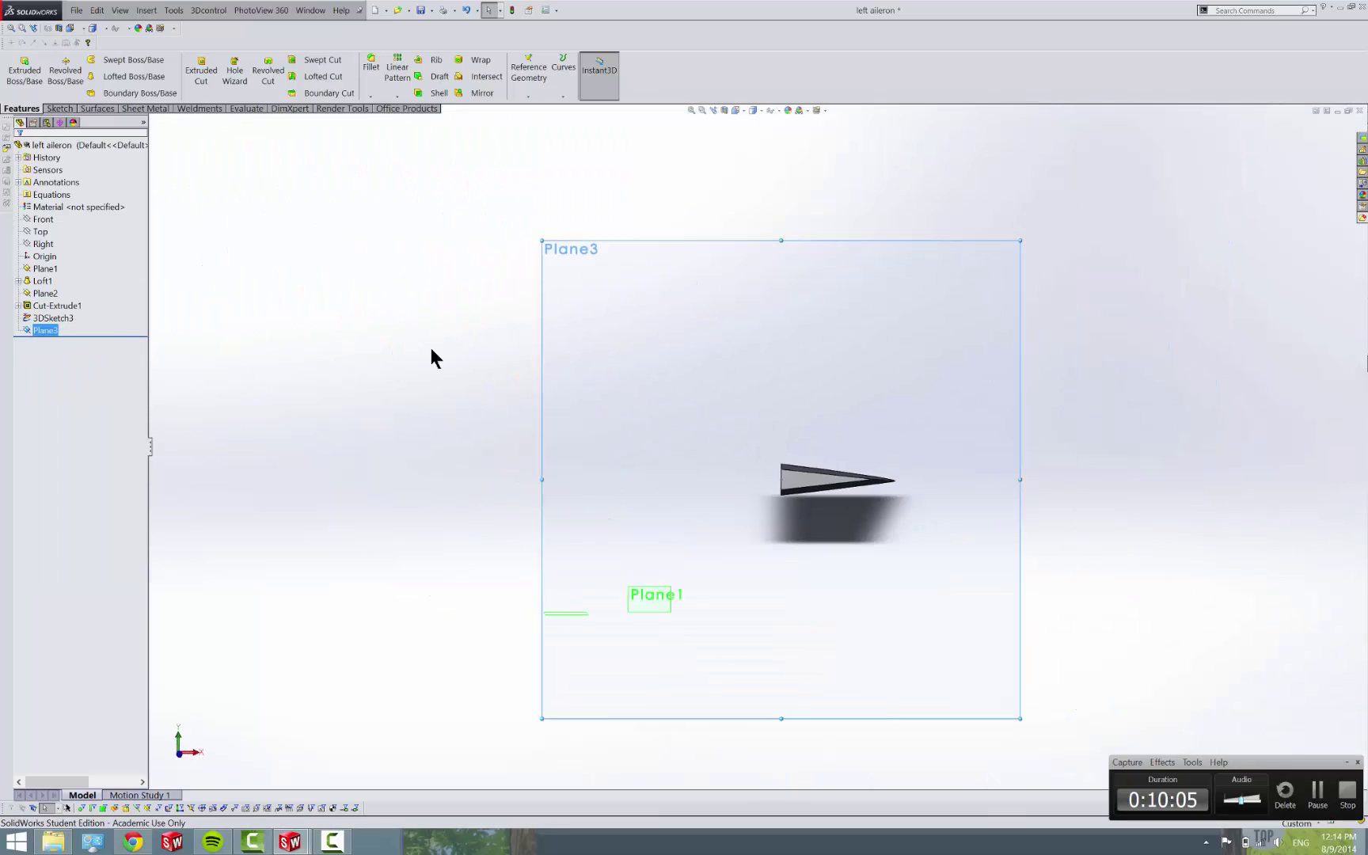
left_click(454, 449)
- Start Sketch4 on the aileron end face and draw a closed line outline around the tip
scroll(851, 452, "down", 5)
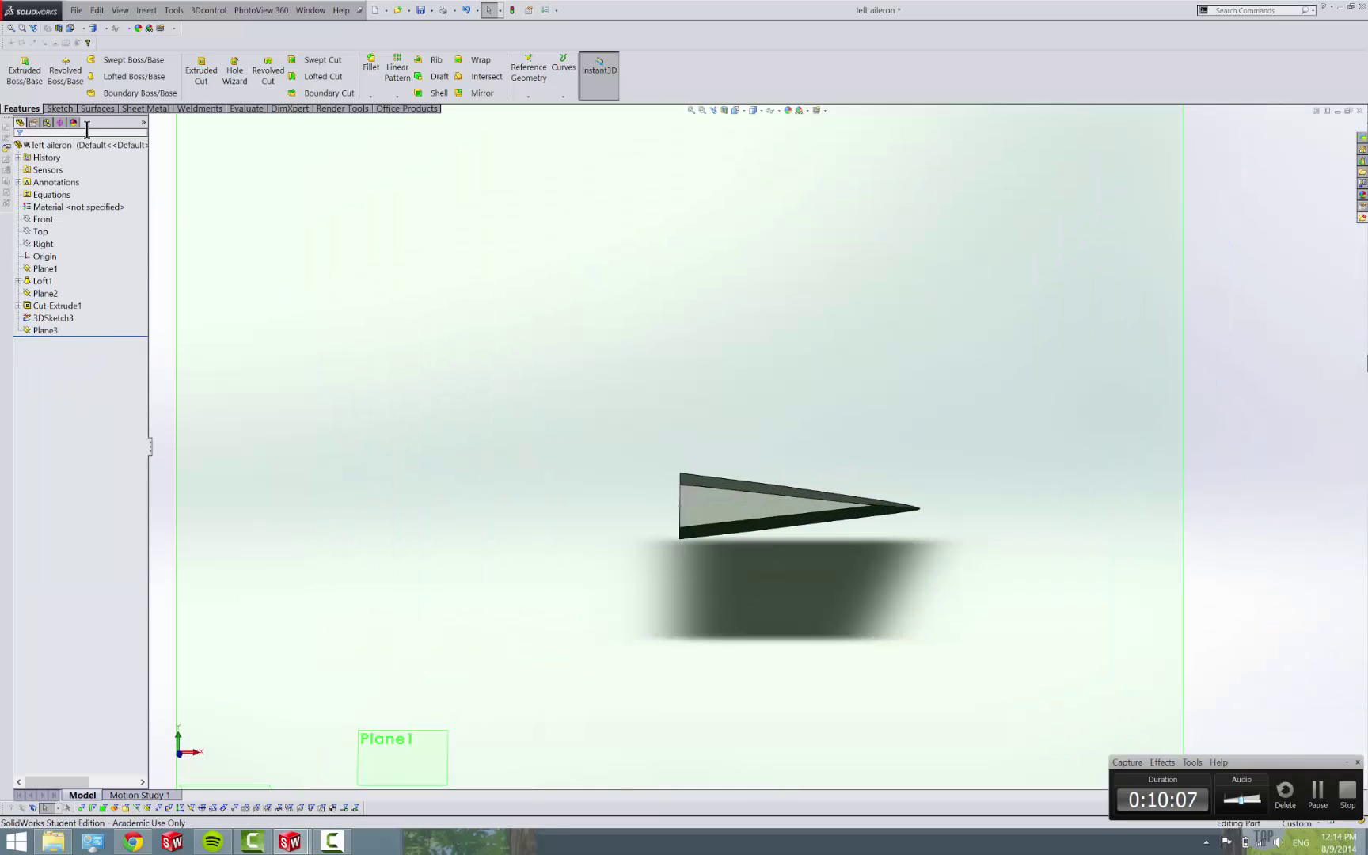
left_click(59, 108)
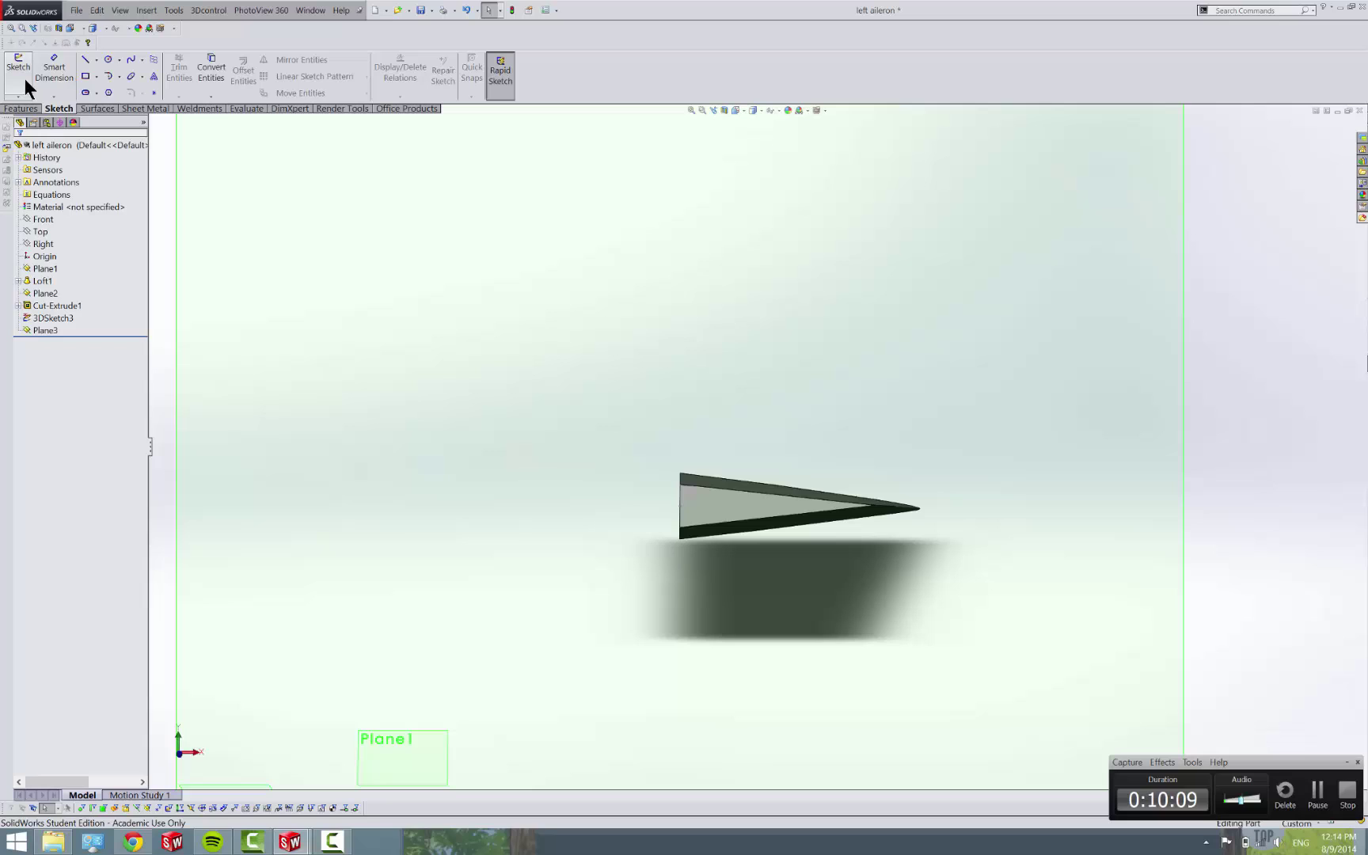
left_click(26, 71)
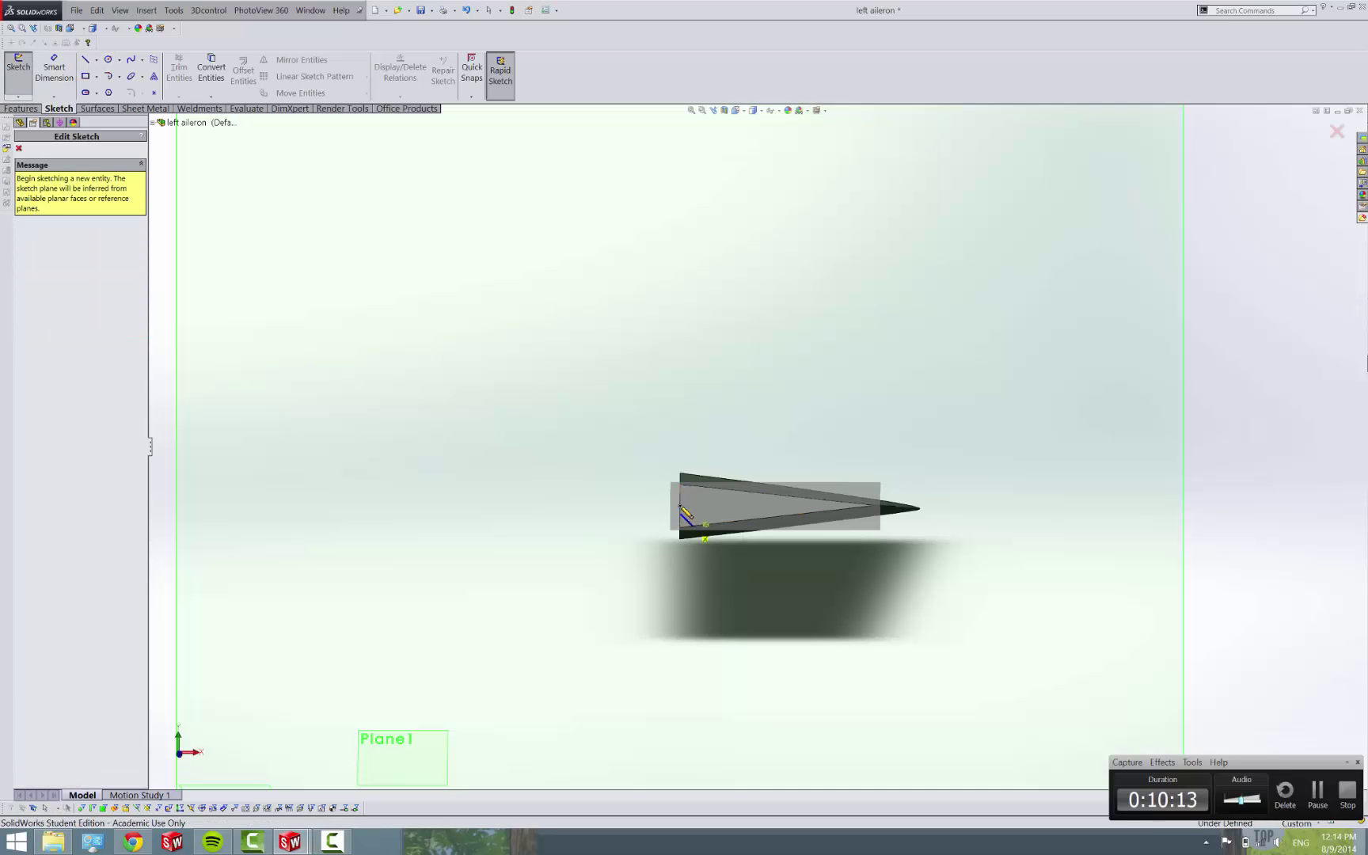
left_click(680, 506)
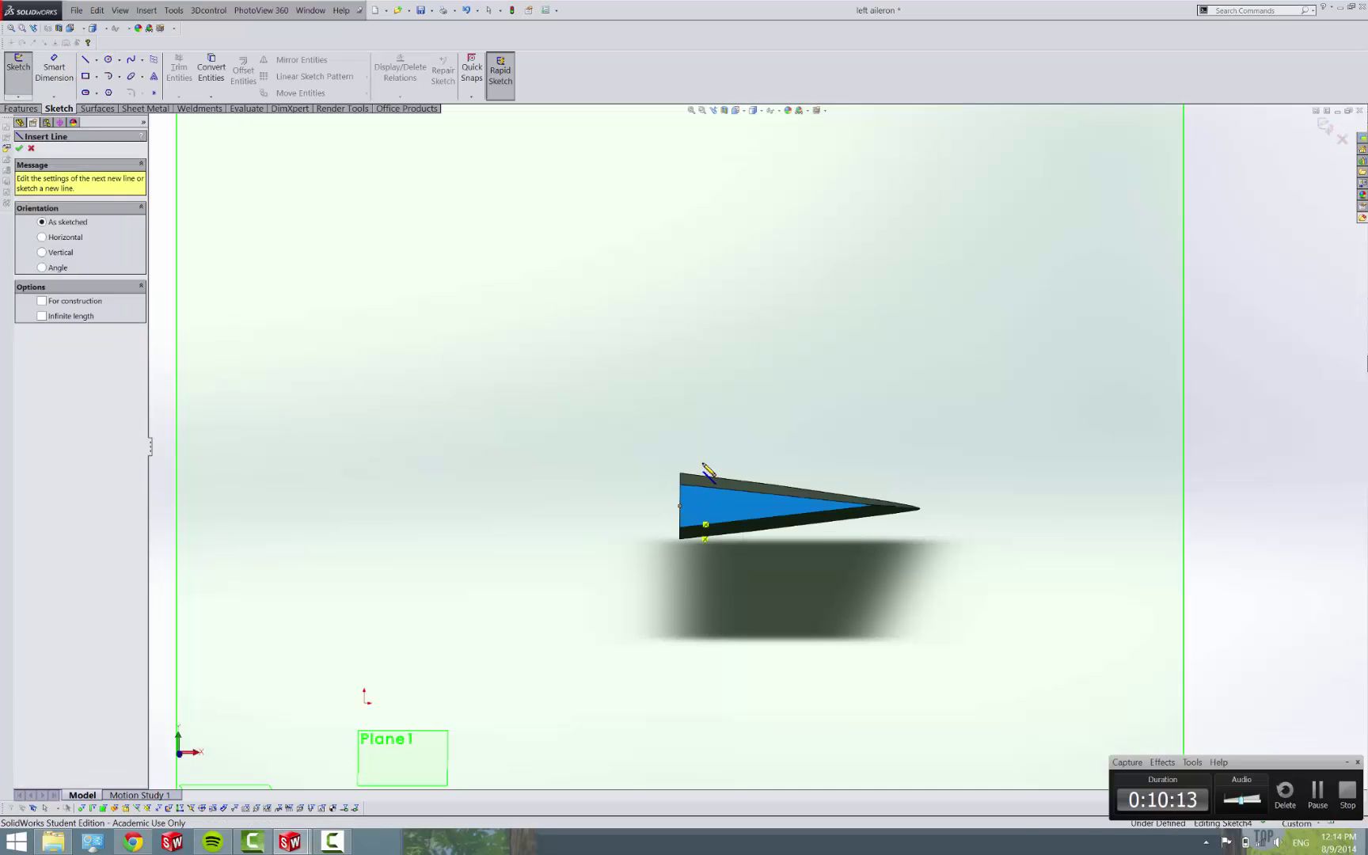
left_click(743, 449)
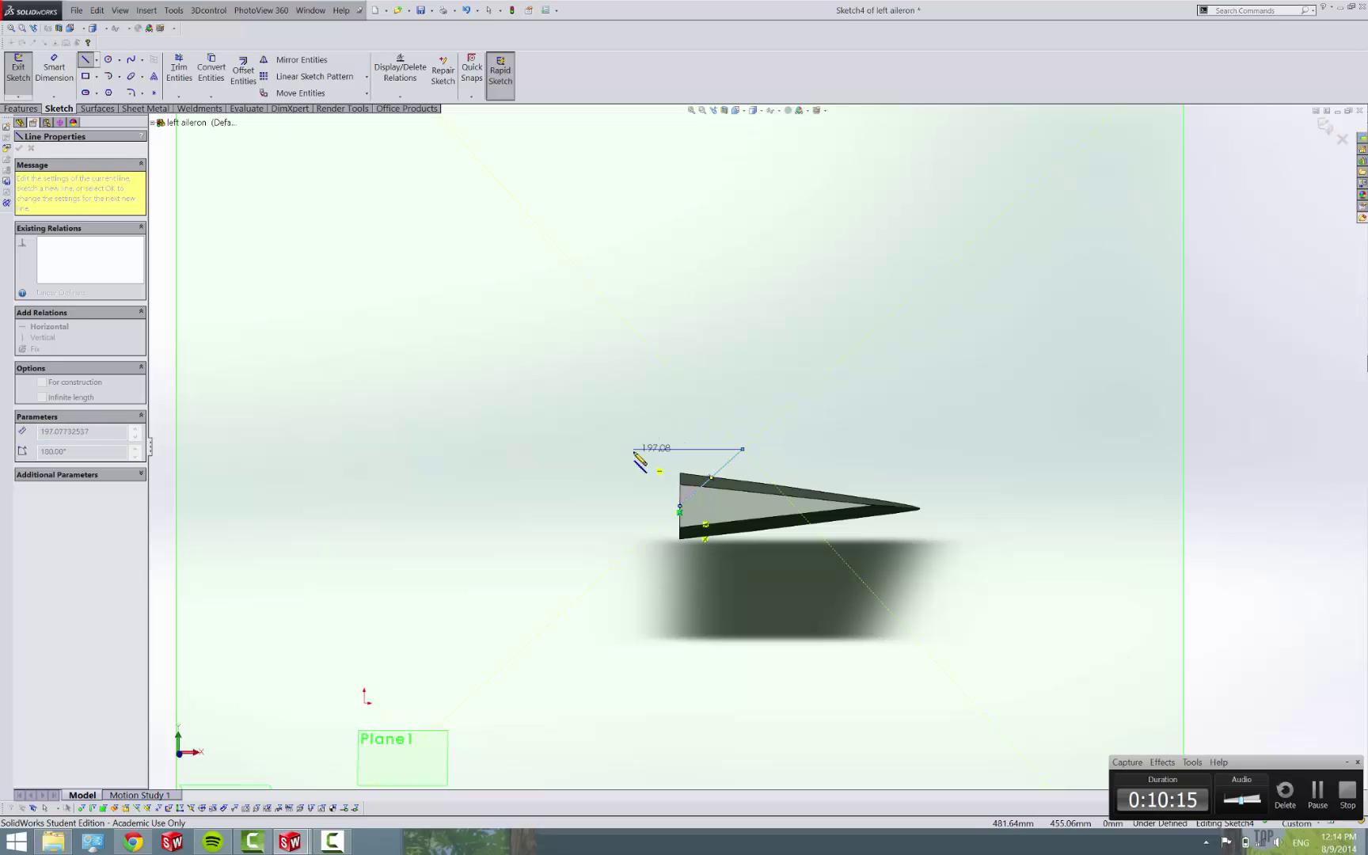
left_click(631, 449)
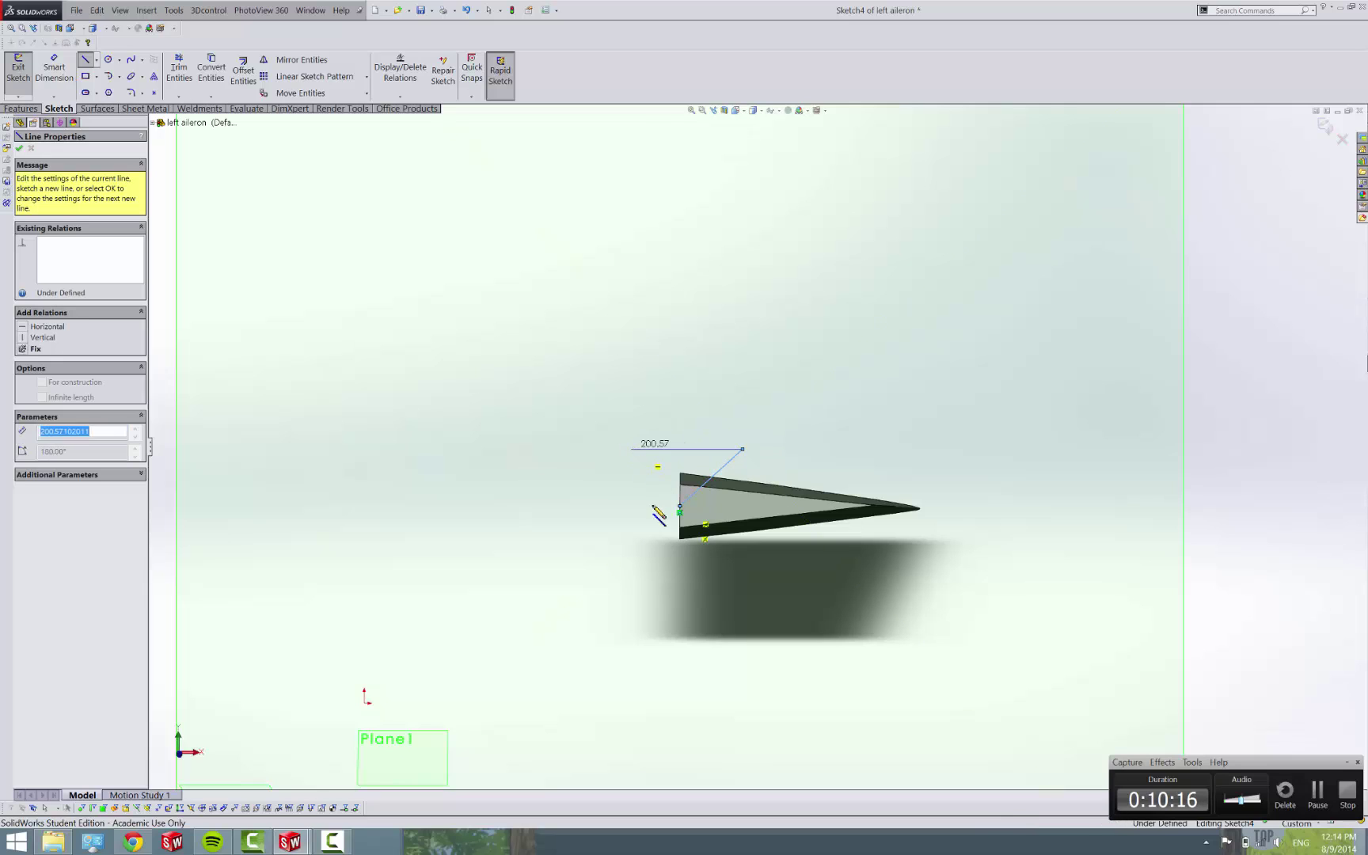
left_click(640, 579)
left_click(741, 572)
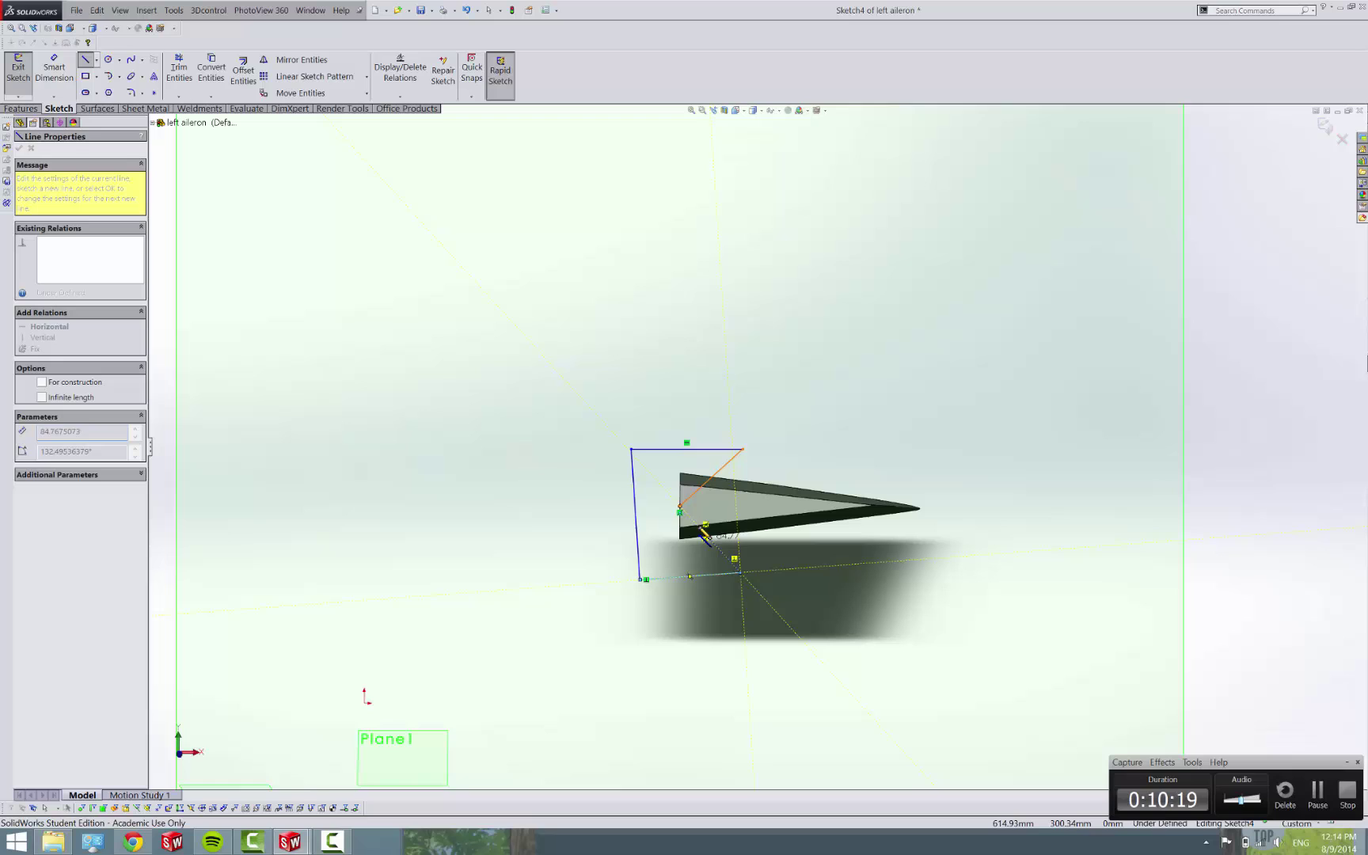
left_click(679, 506)
key("Escape")
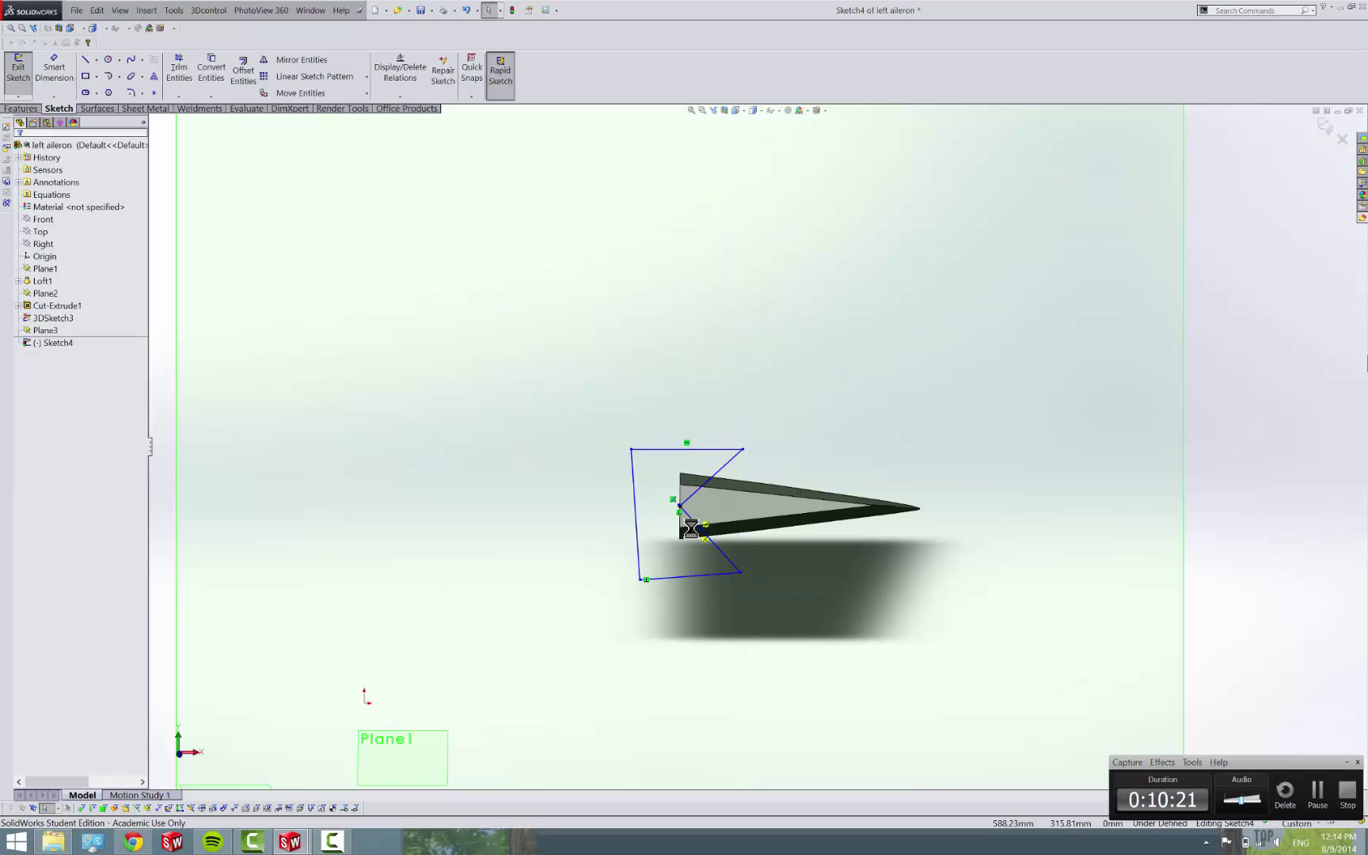
- Dimension the upper and lower diagonal edges at 45° to the top and bottom lines
right_click_drag(703, 566, 651, 600)
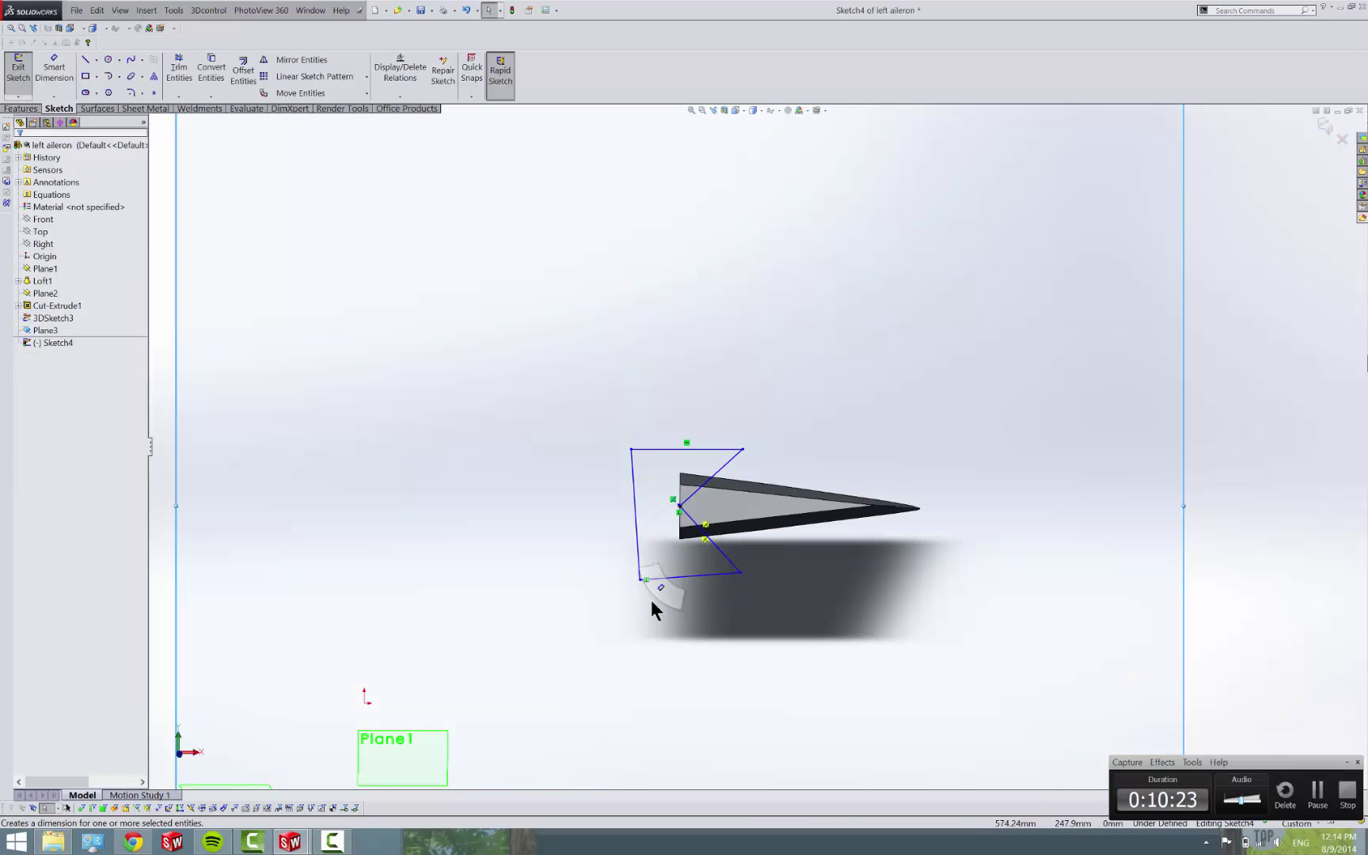
left_click(690, 497)
left_click(702, 448)
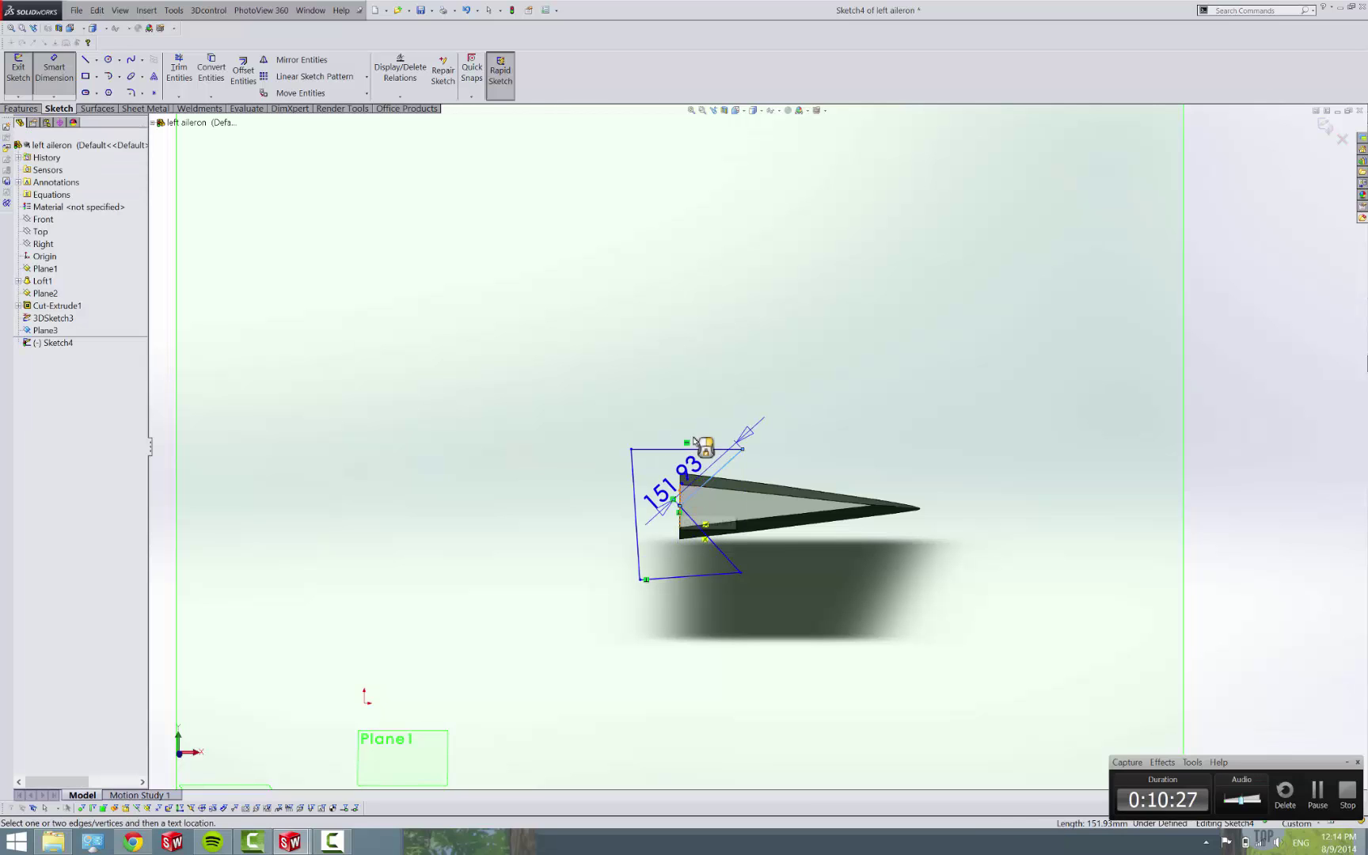
left_click(703, 426)
key("Return")
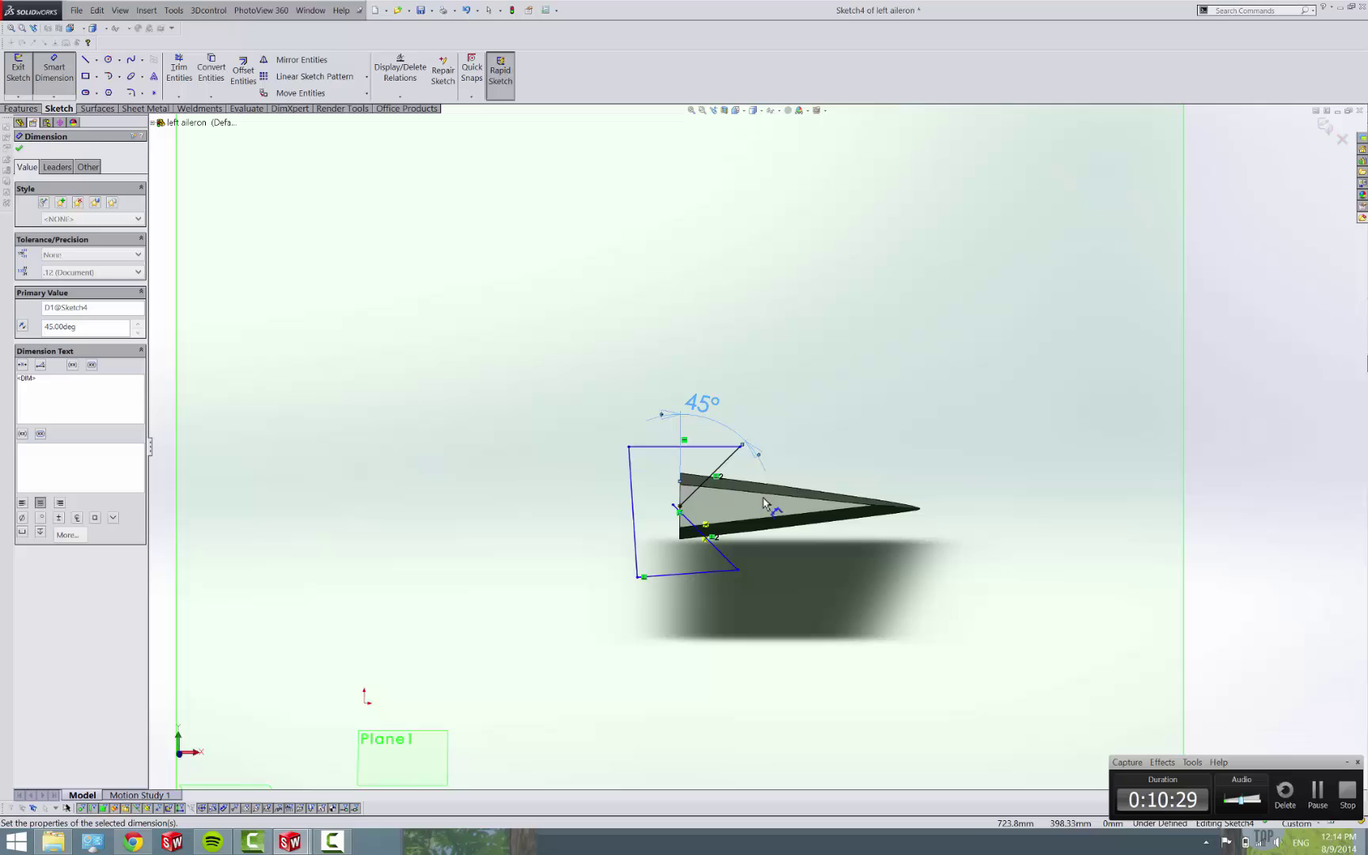
left_click(695, 529)
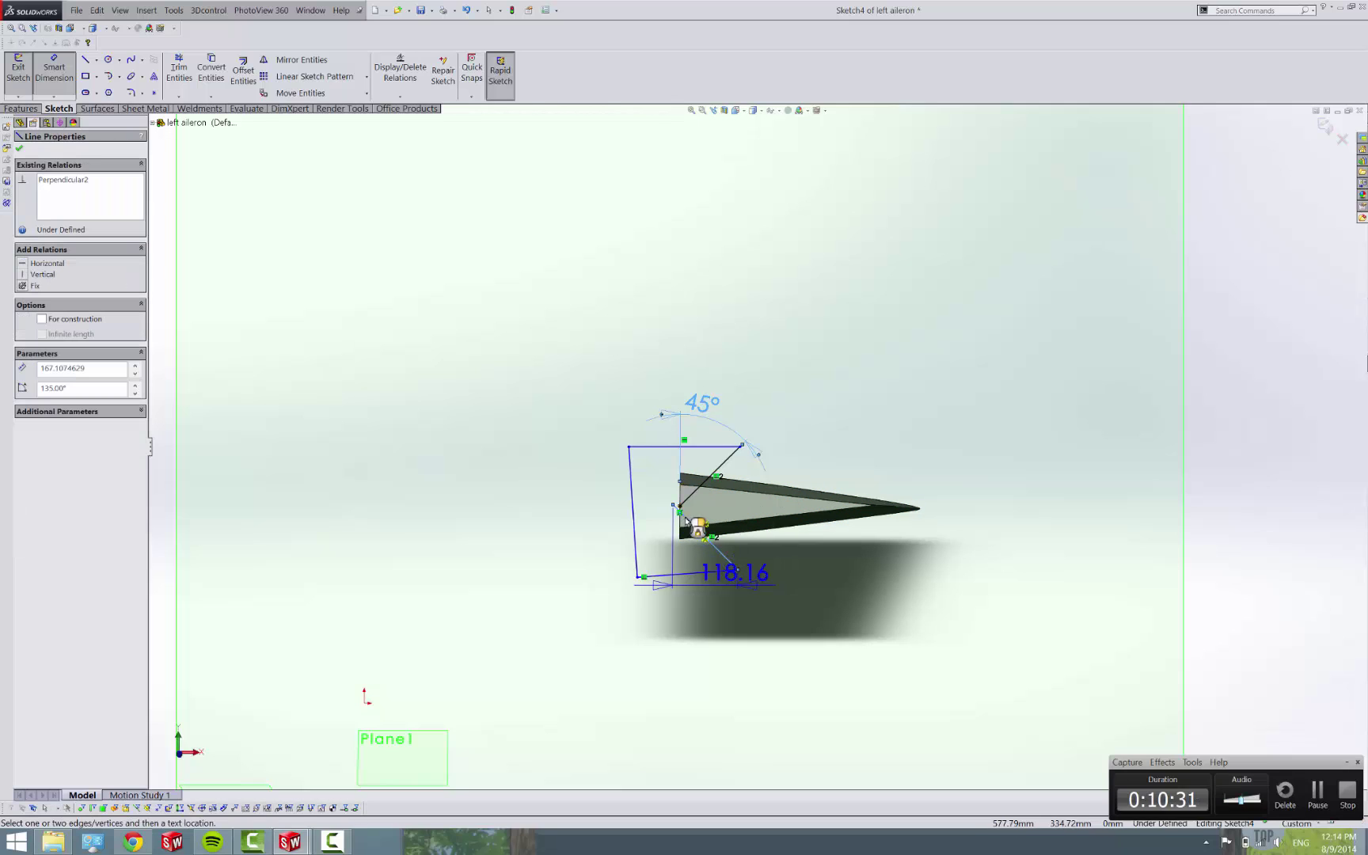
left_click(696, 540)
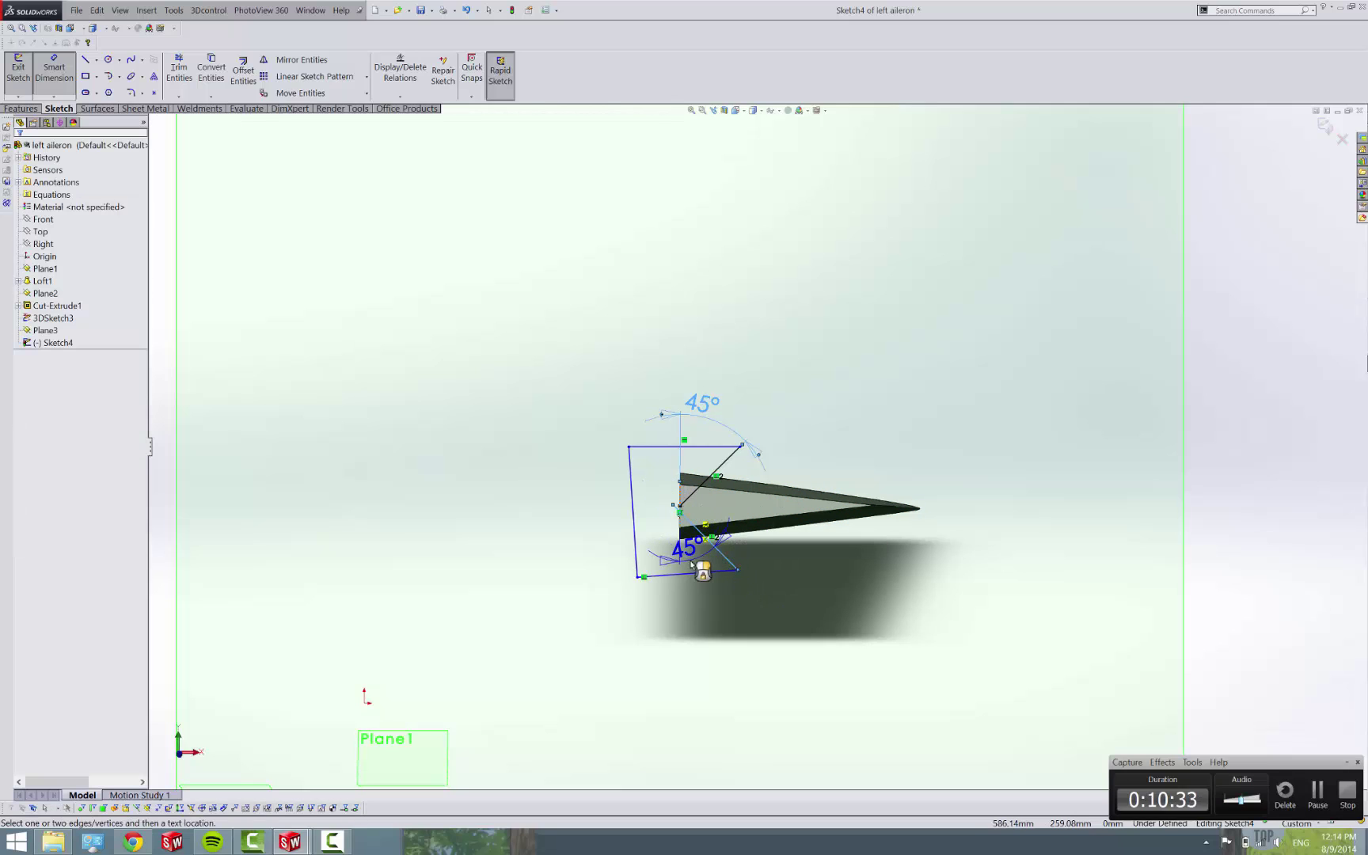
left_click(701, 564)
left_click(756, 426)
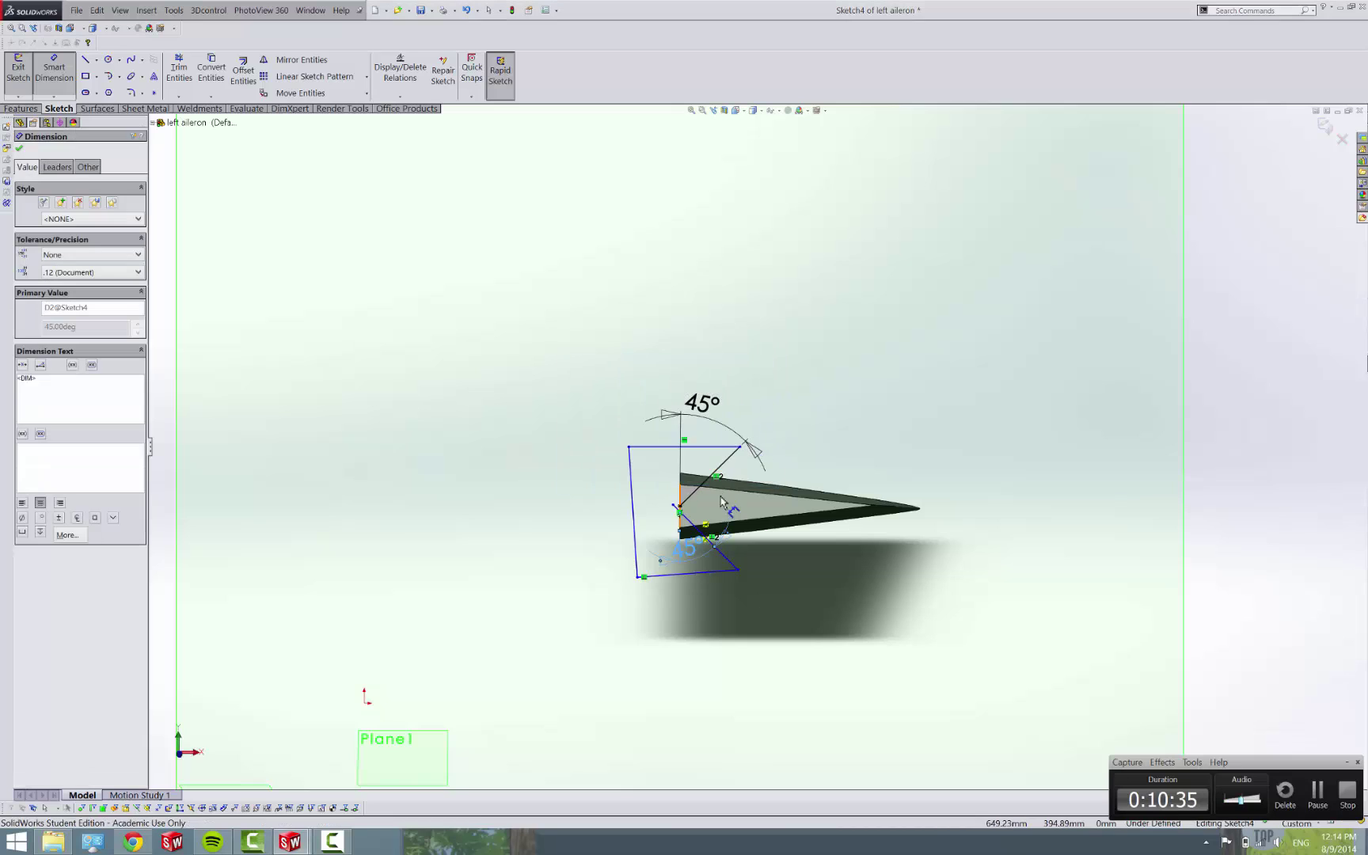
scroll(697, 515, "down", 5)
key("Escape")
- Merge the diagonal line's loose endpoint onto the face corner and exit the sketch
left_click(536, 438)
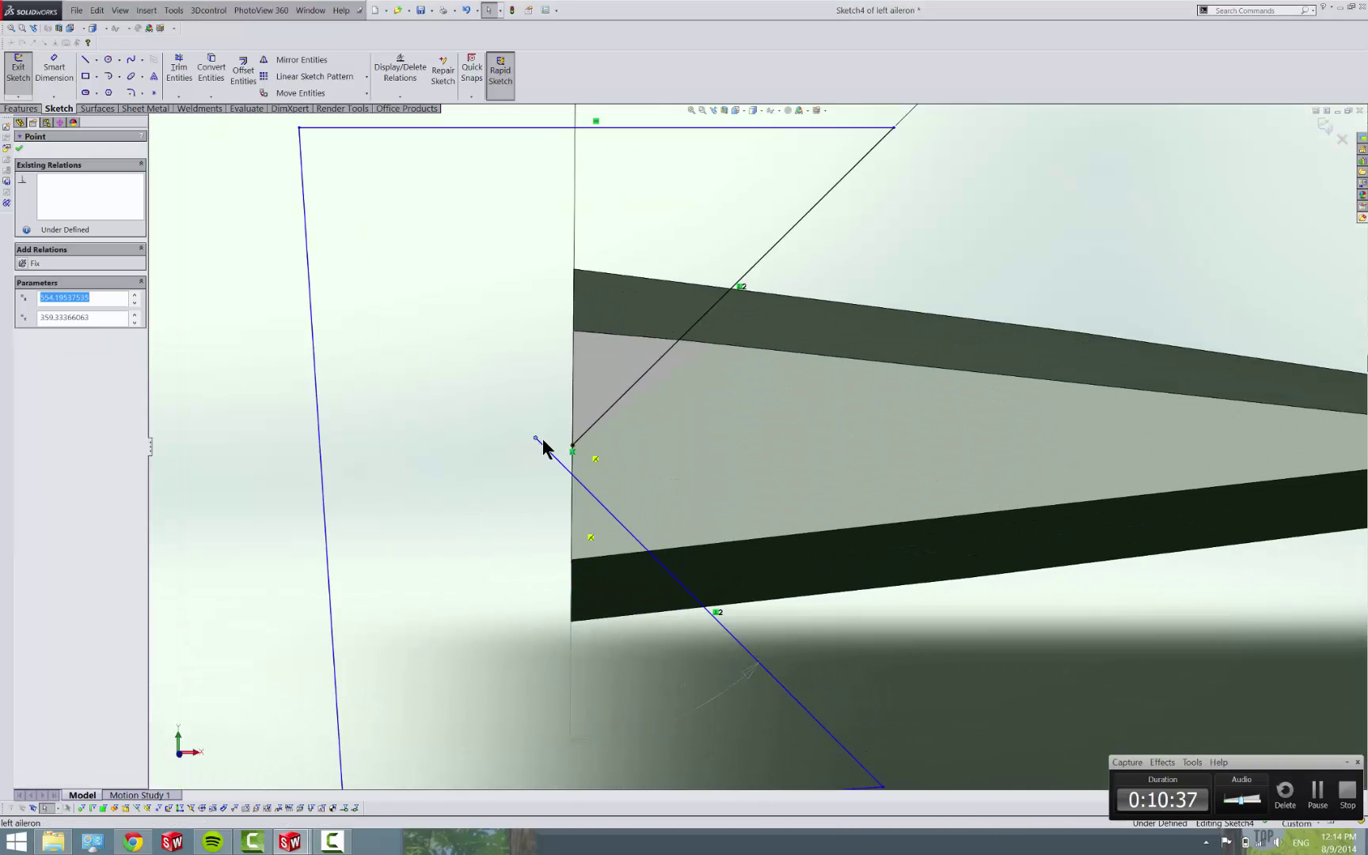
left_click(570, 451, "ctrl")
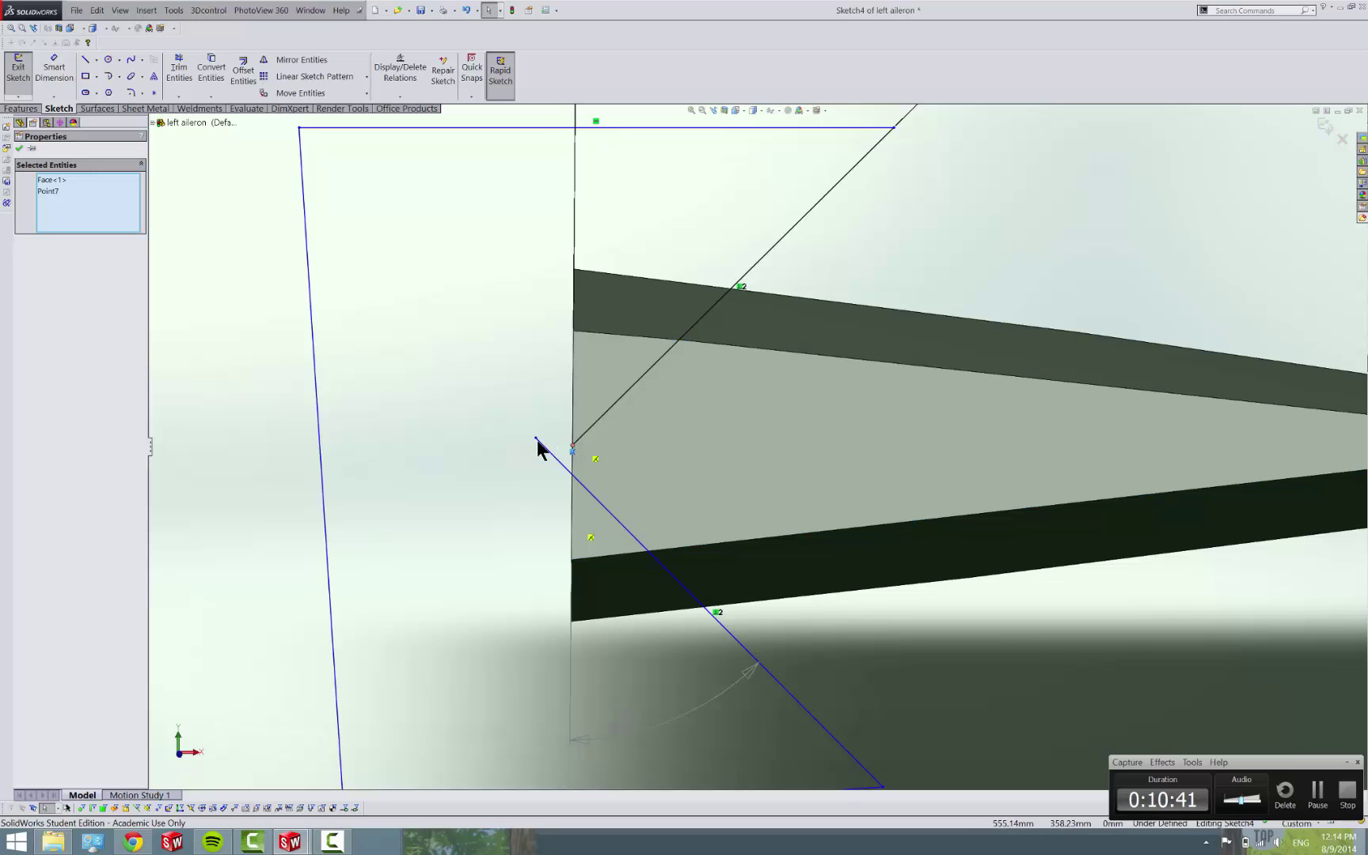
left_click(536, 437)
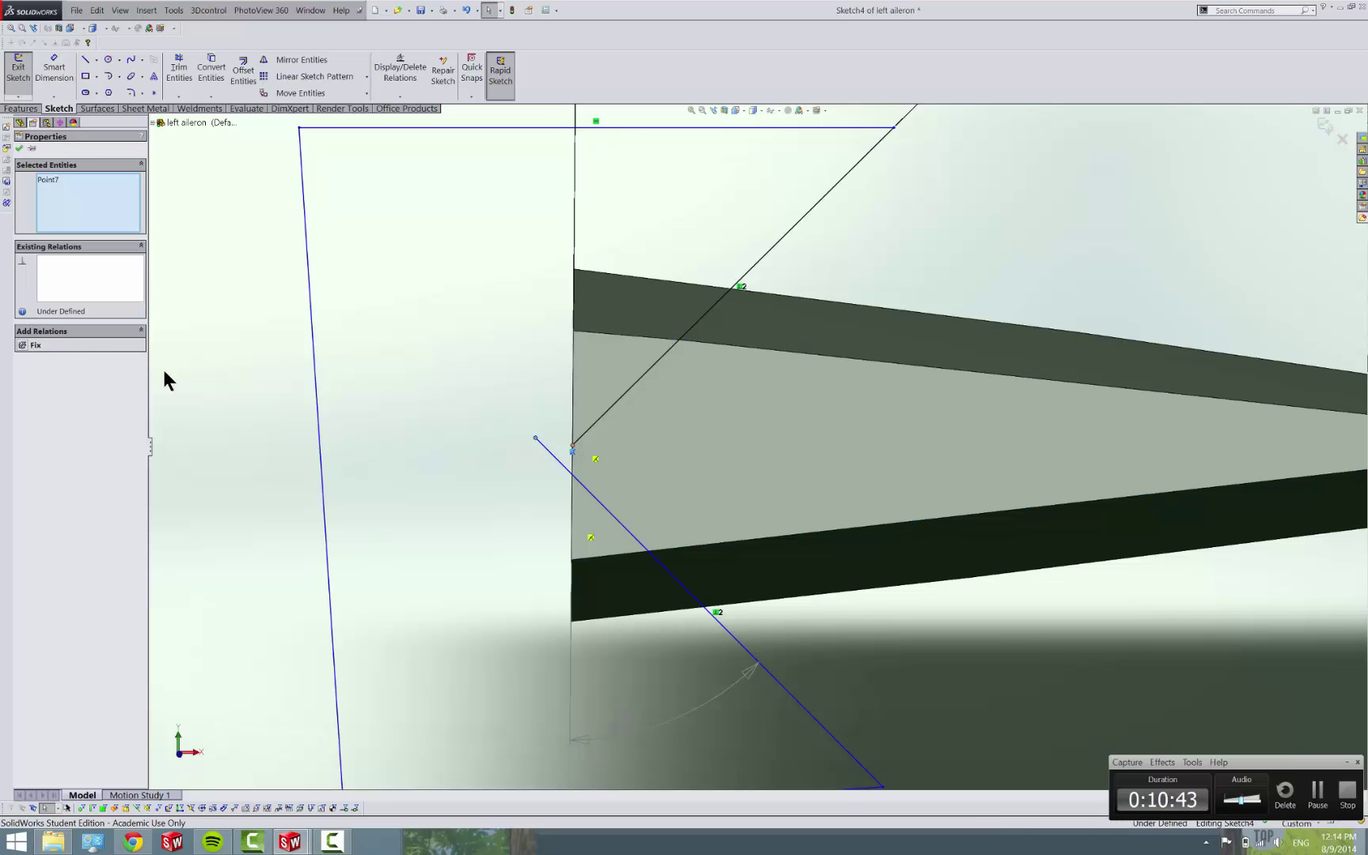
key("Escape")
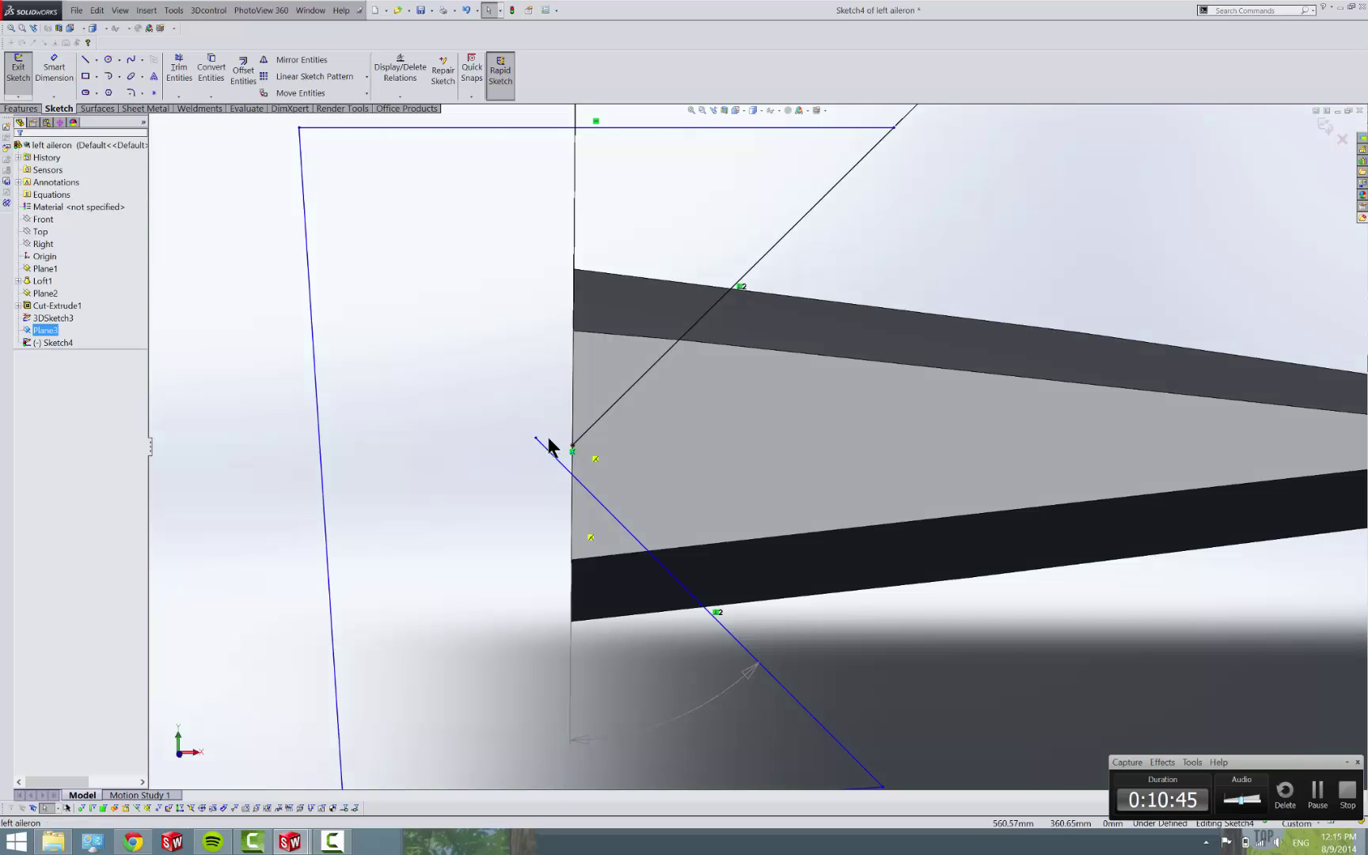
left_click_drag(536, 437, 572, 455)
key("f")
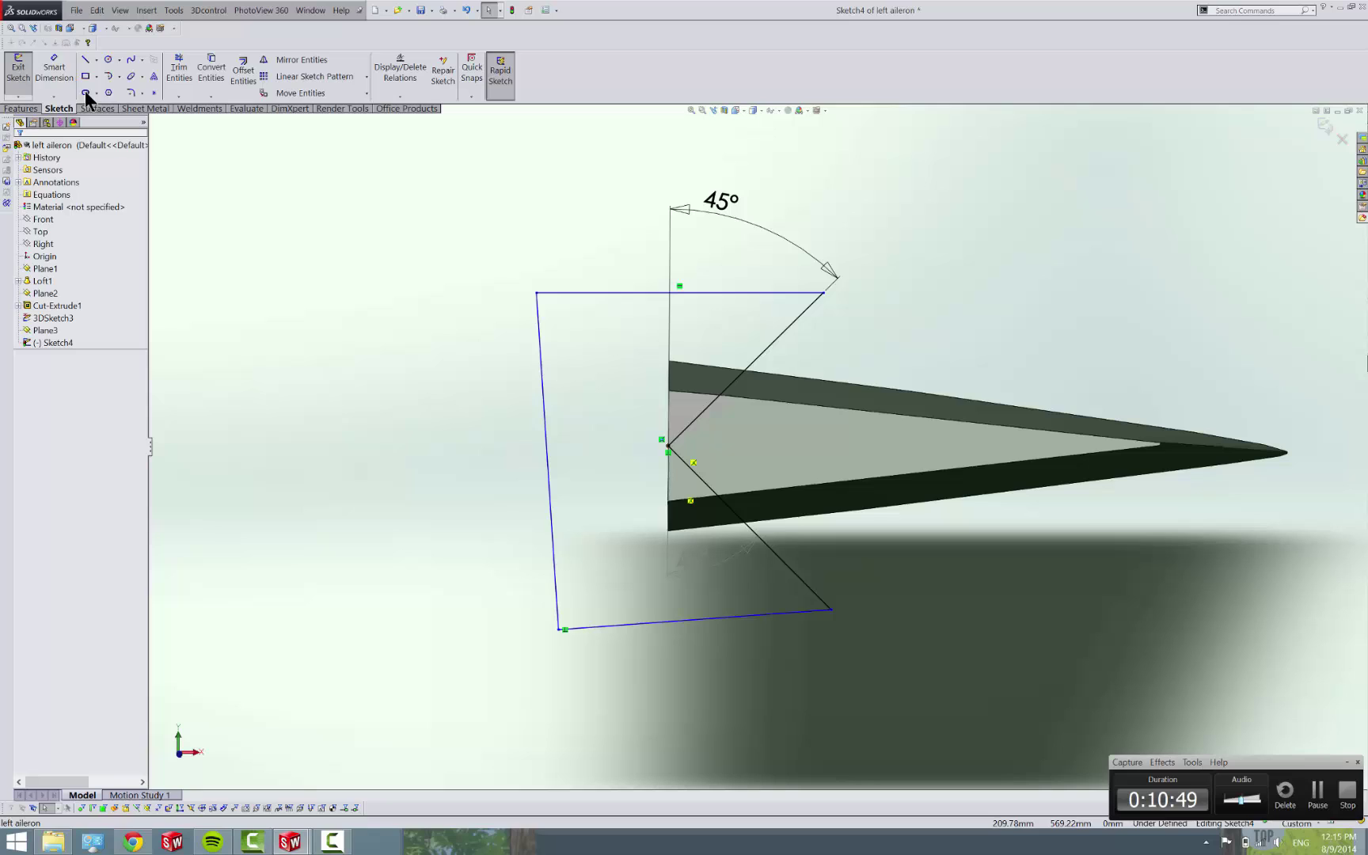
left_click(18, 72)
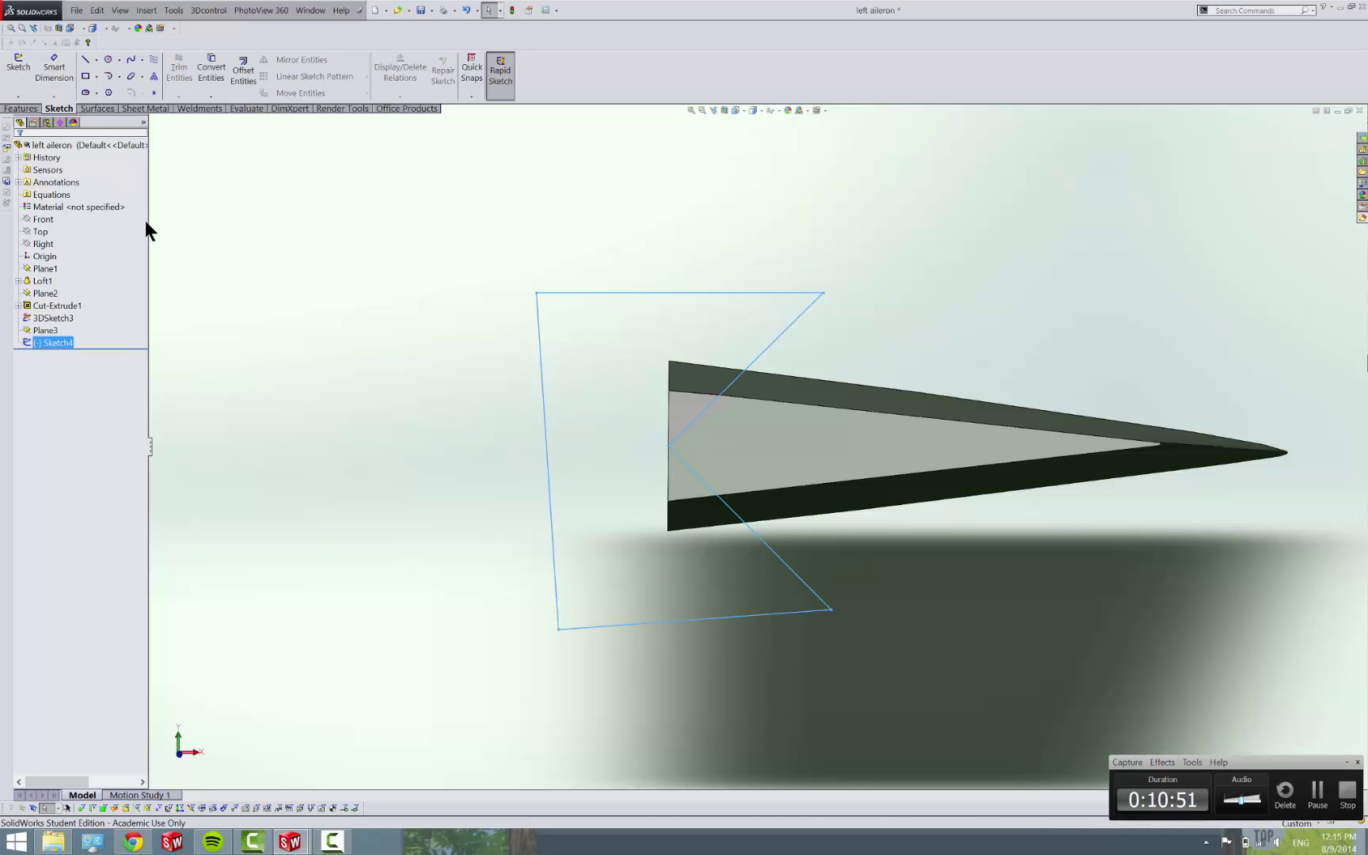
- Start a swept cut on the left aileron and dismiss the missing profile and path warning
left_click(37, 111)
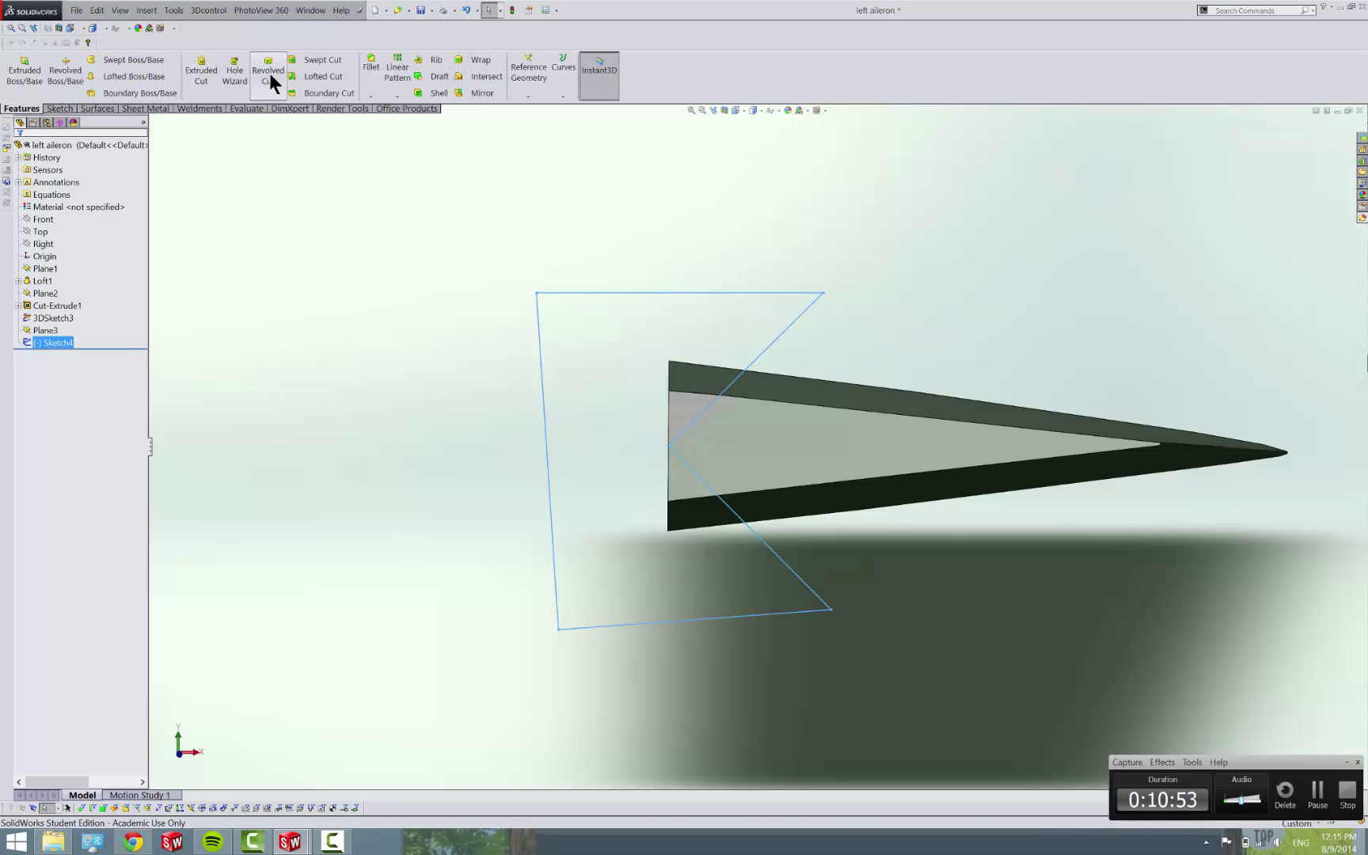
left_click(310, 62)
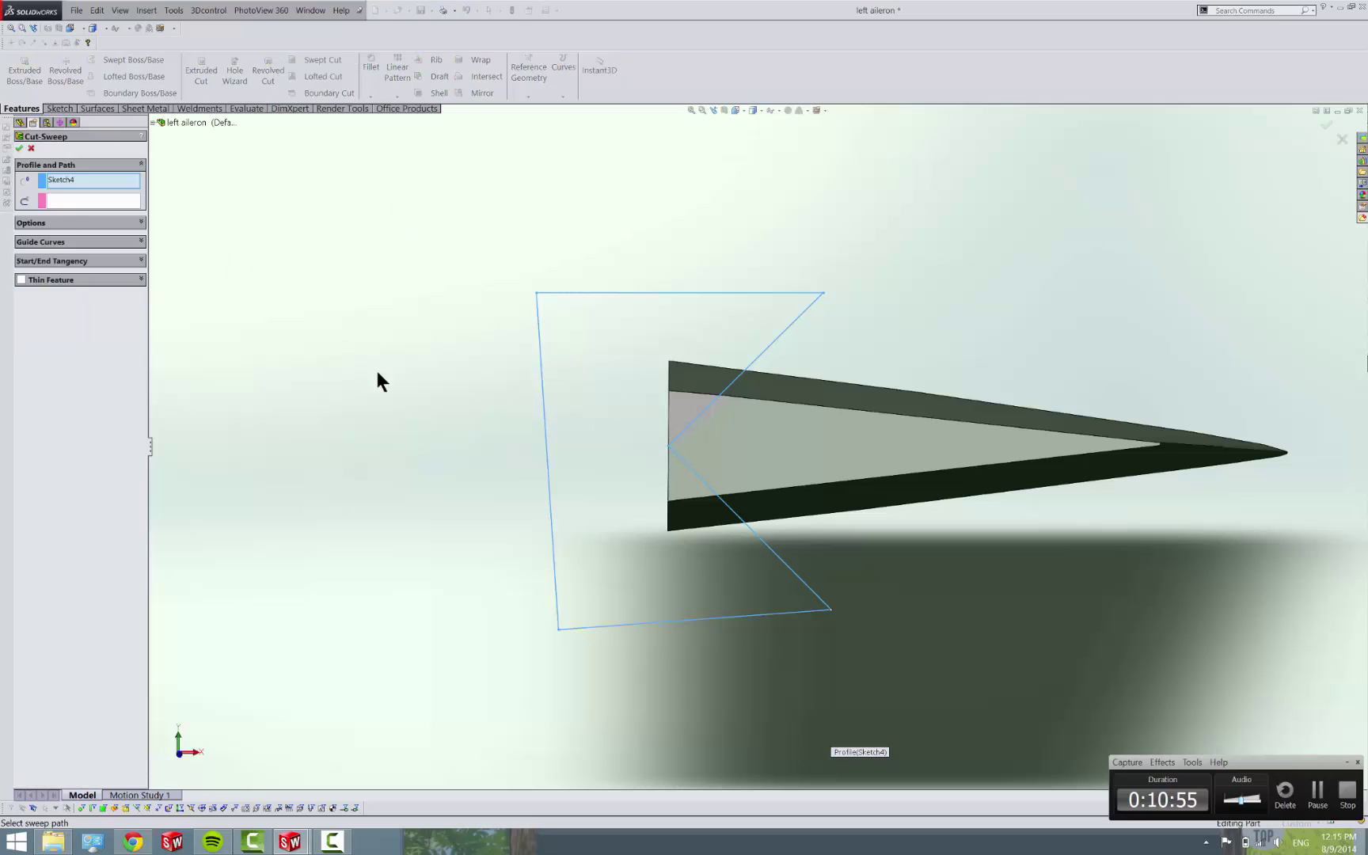
middle_click_drag(588, 419, 626, 422)
right_click(626, 422)
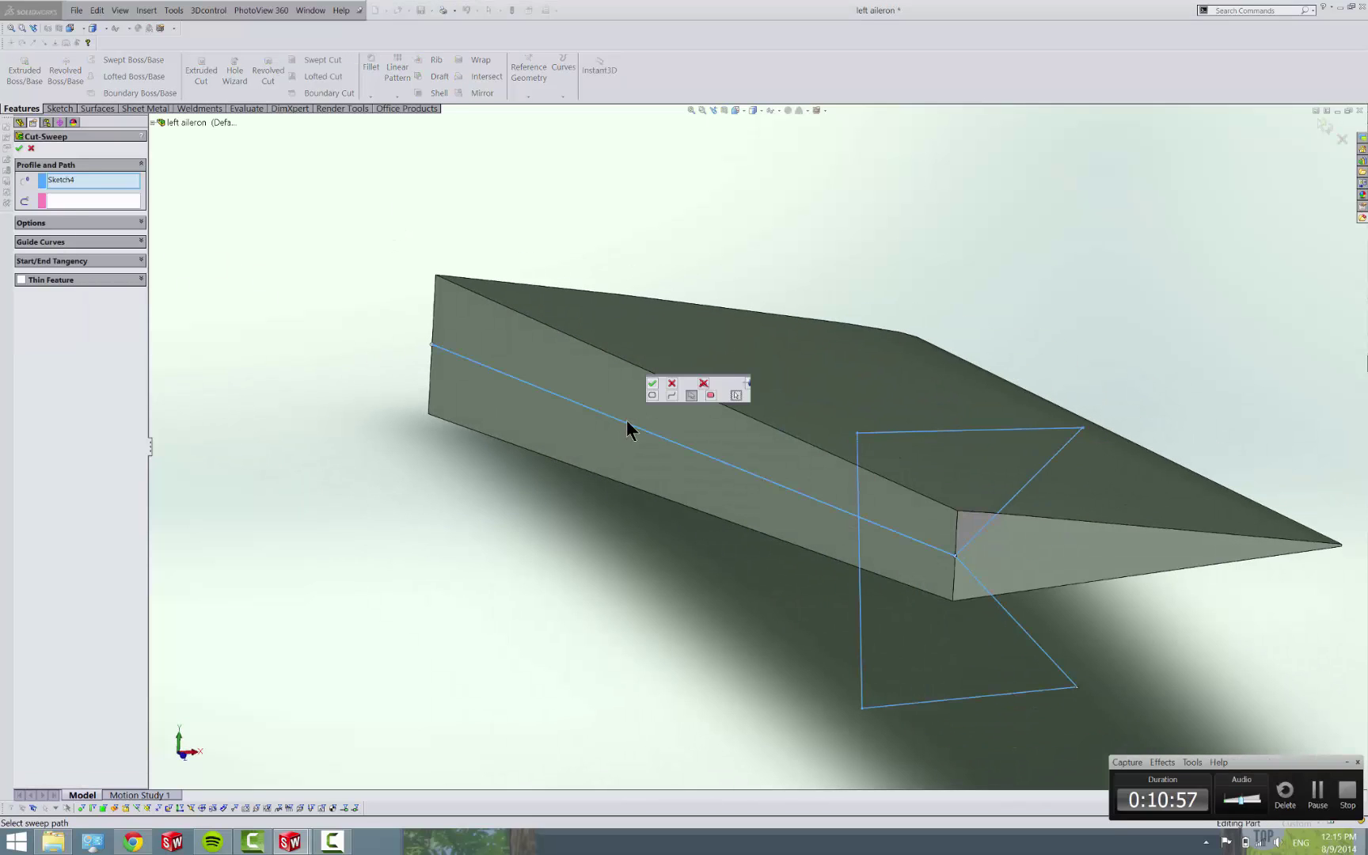
left_click(653, 384)
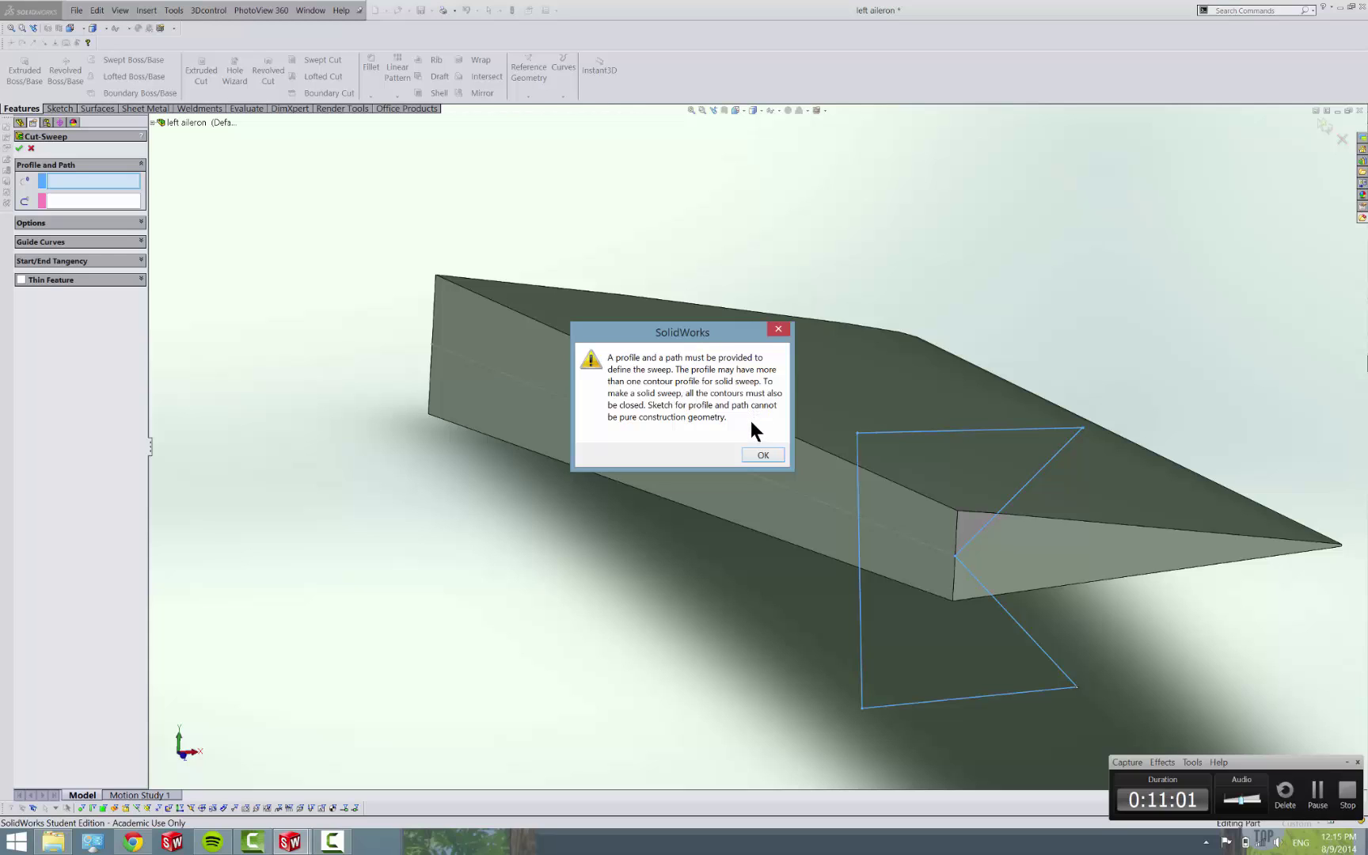
left_click(769, 453)
scroll(773, 443, "up", 3)
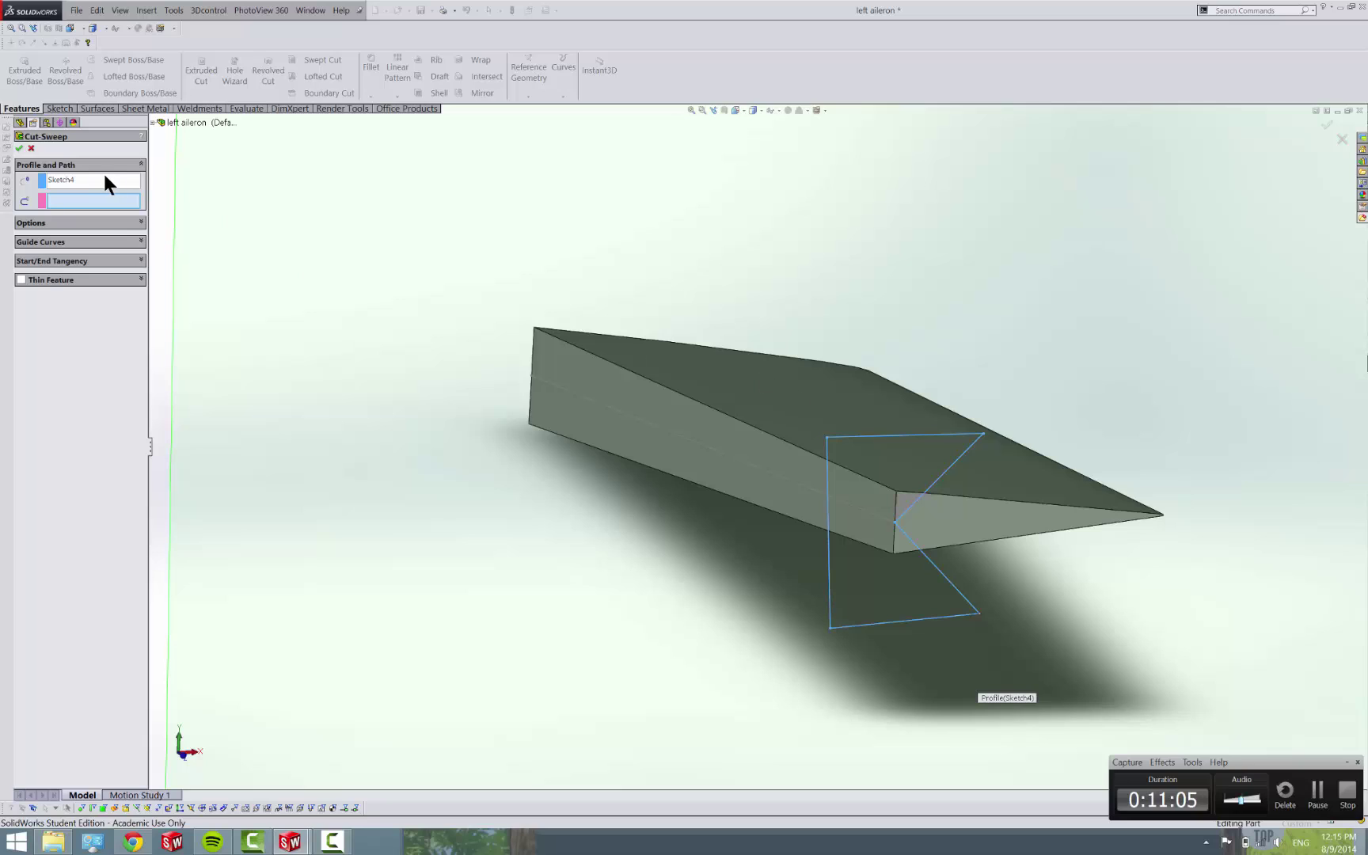
- Set Sketch4 as the profile and 3DSketch3 as the path, then apply Cut-Sweep1
right_click(103, 179)
left_click(128, 188)
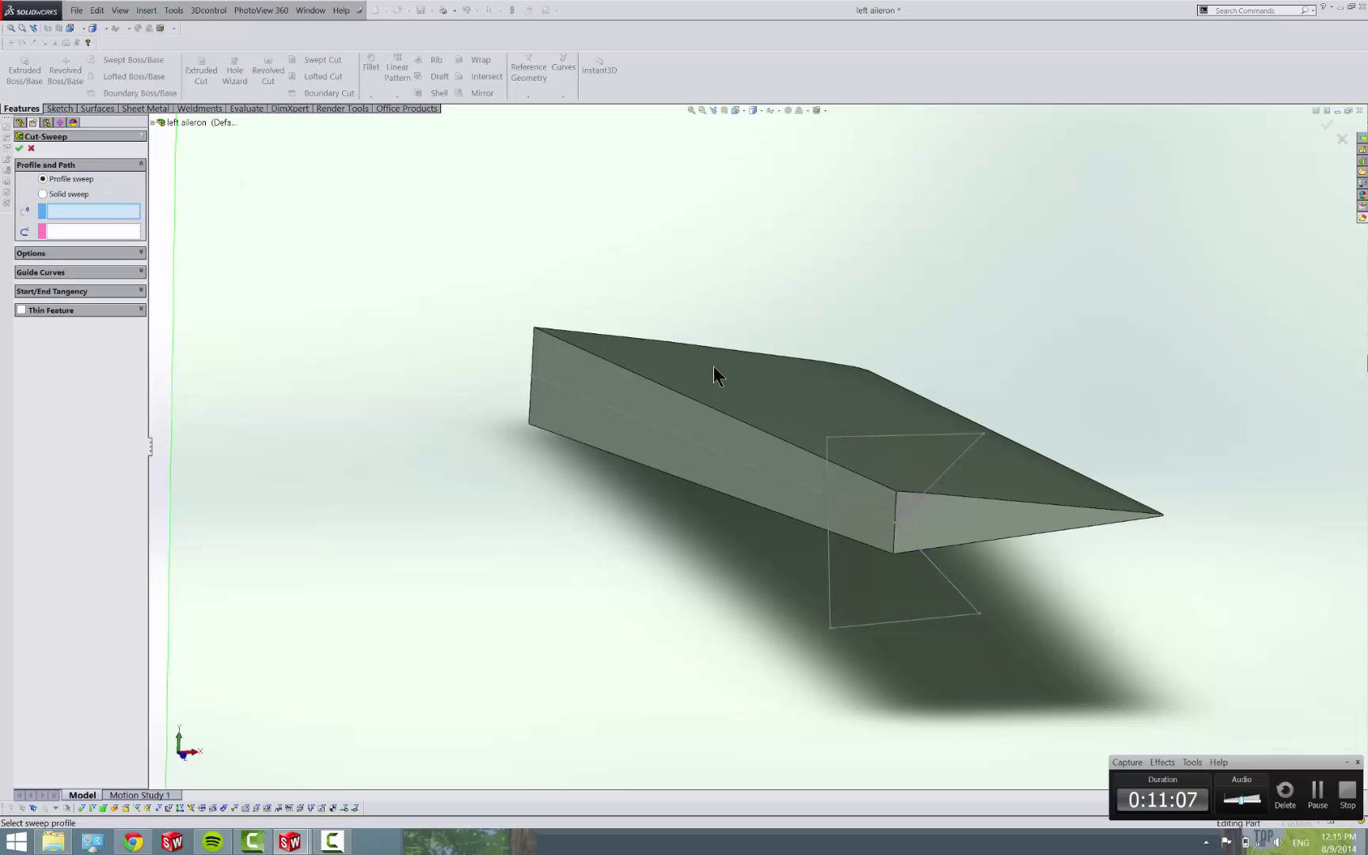
left_click(167, 120)
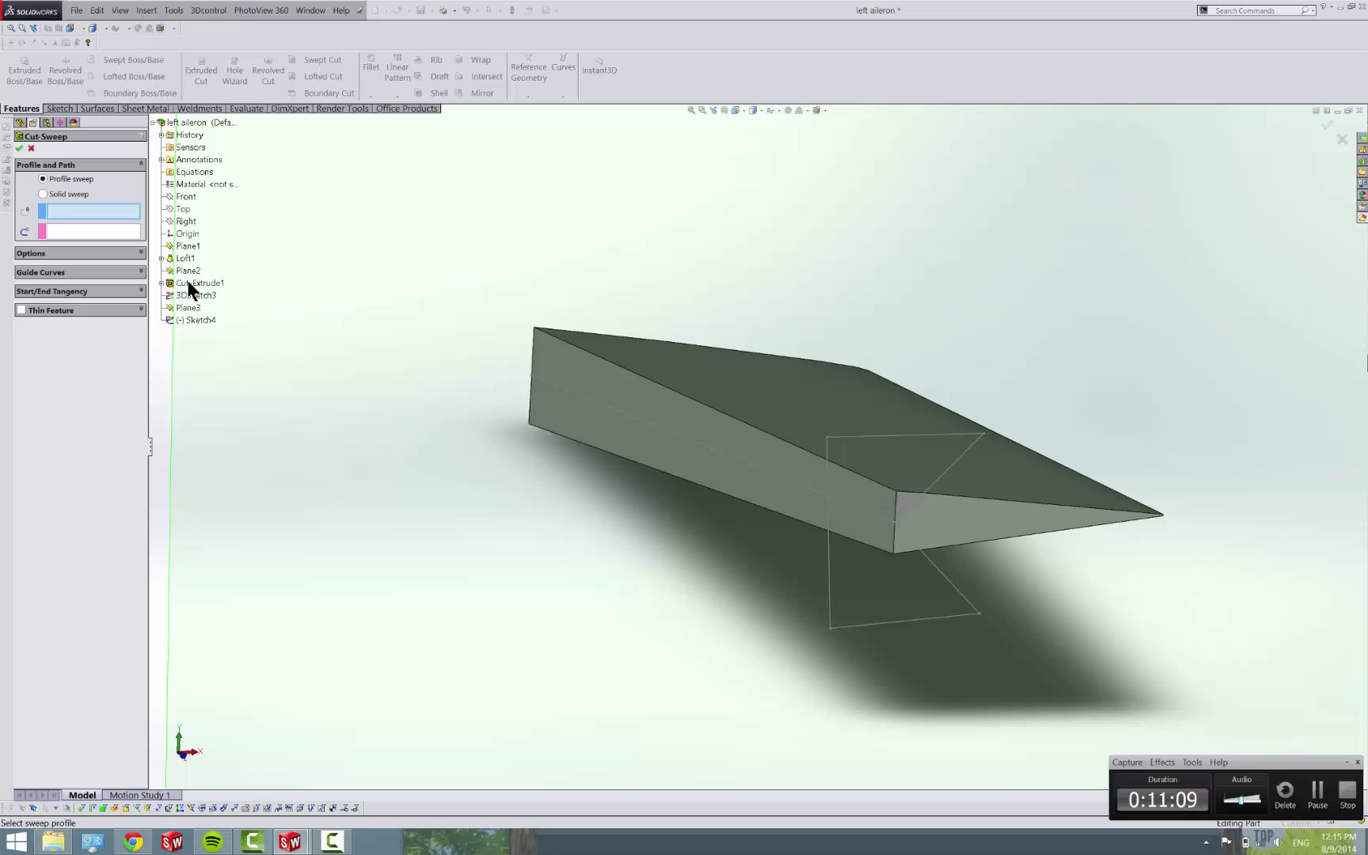
left_click(200, 322)
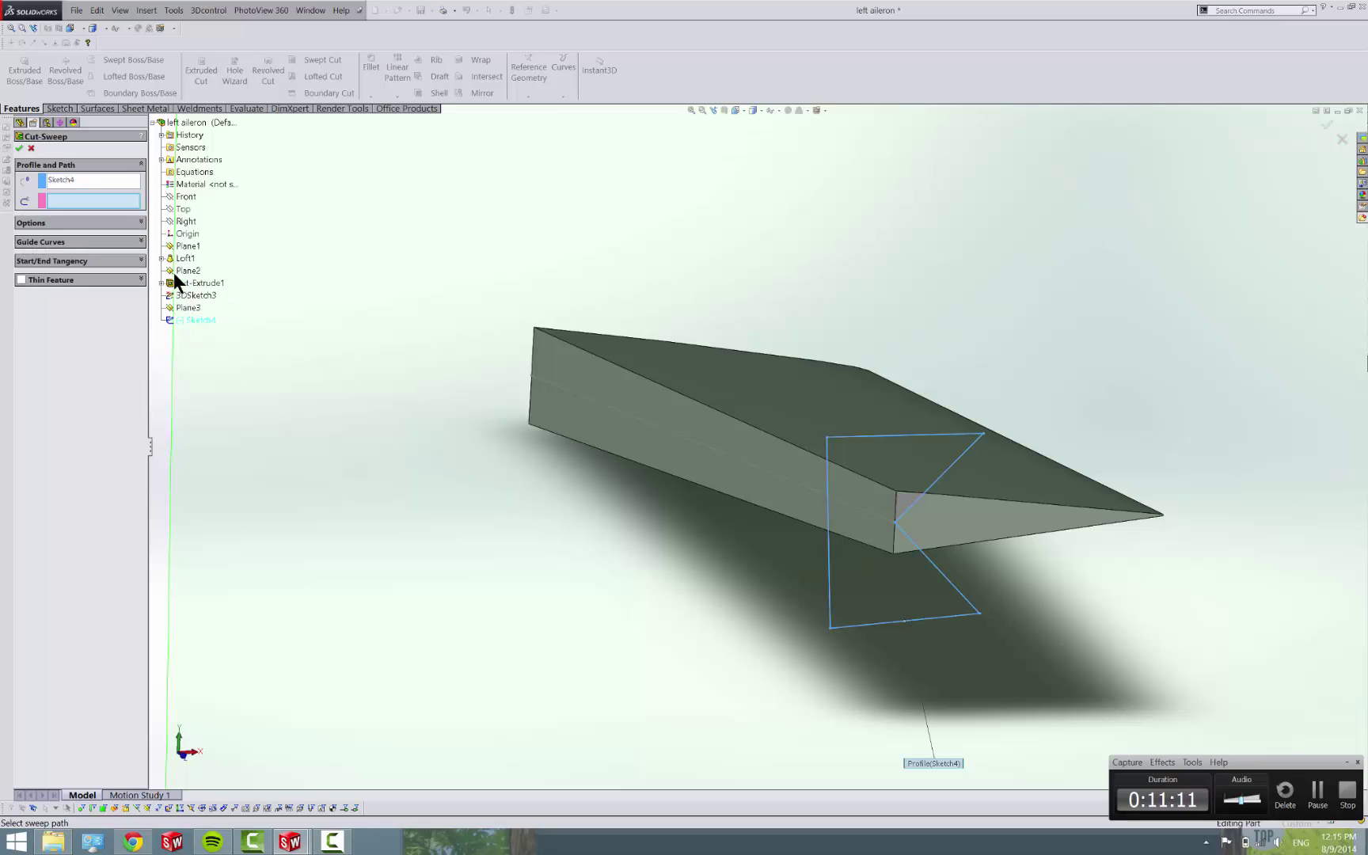
left_click(194, 294)
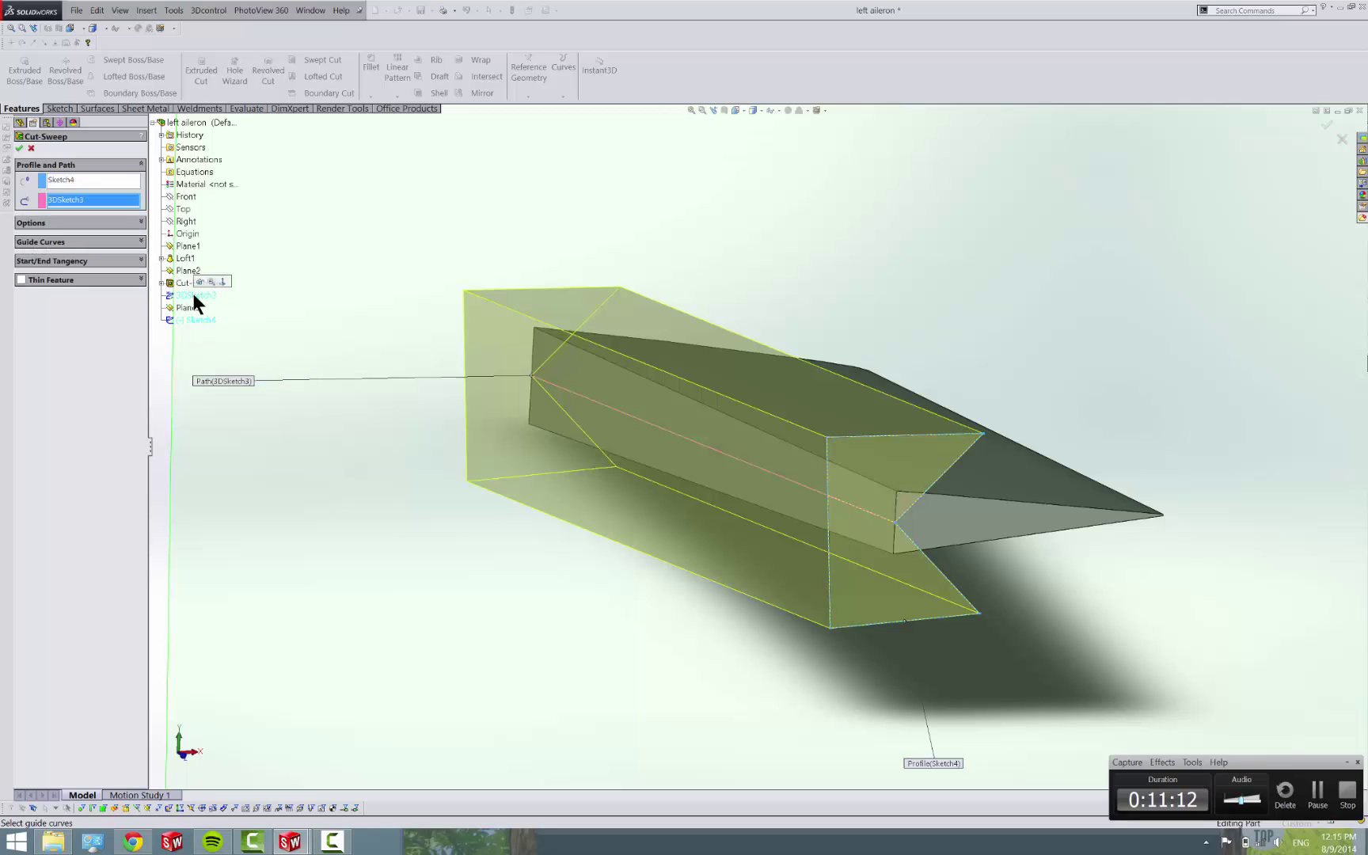
left_click(19, 148)
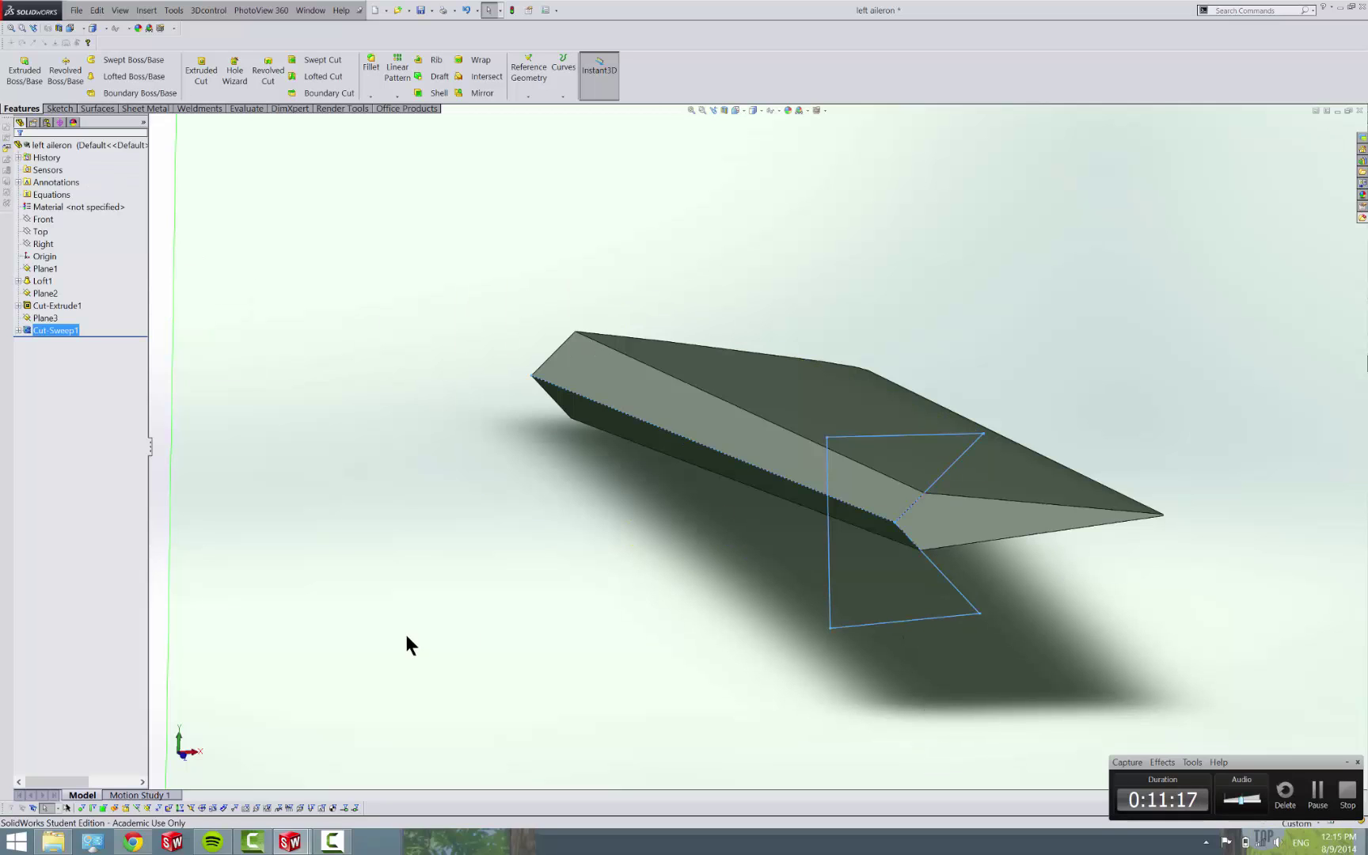
- Hide Plane3 on the left aileron and save the part
mouse_move(410, 646)
middle_mouse_down()
mouse_move(886, 535)
mouse_move(858, 520)
middle_mouse_up()
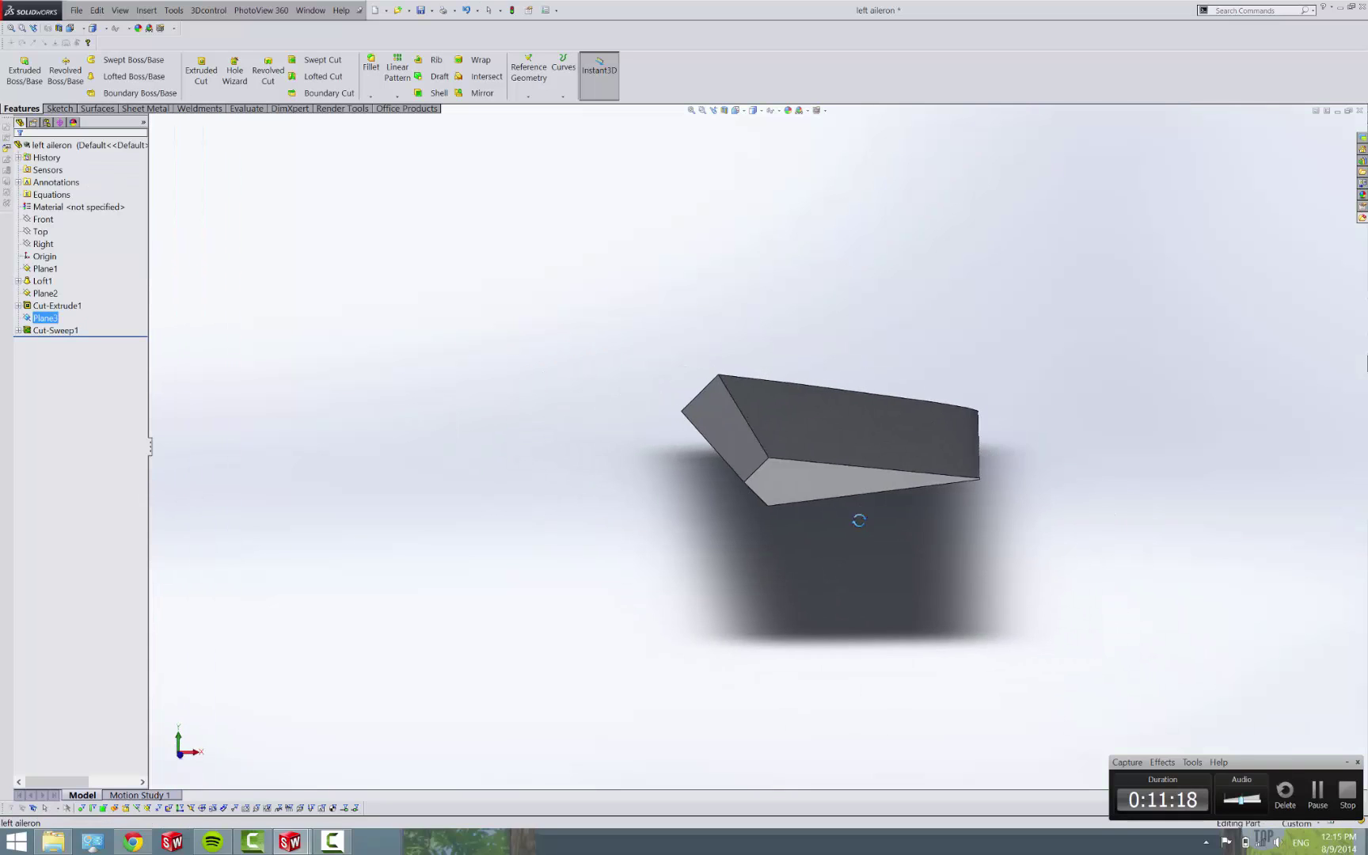
left_click(776, 111)
middle_click_drag(727, 360, 776, 507)
left_click(351, 400)
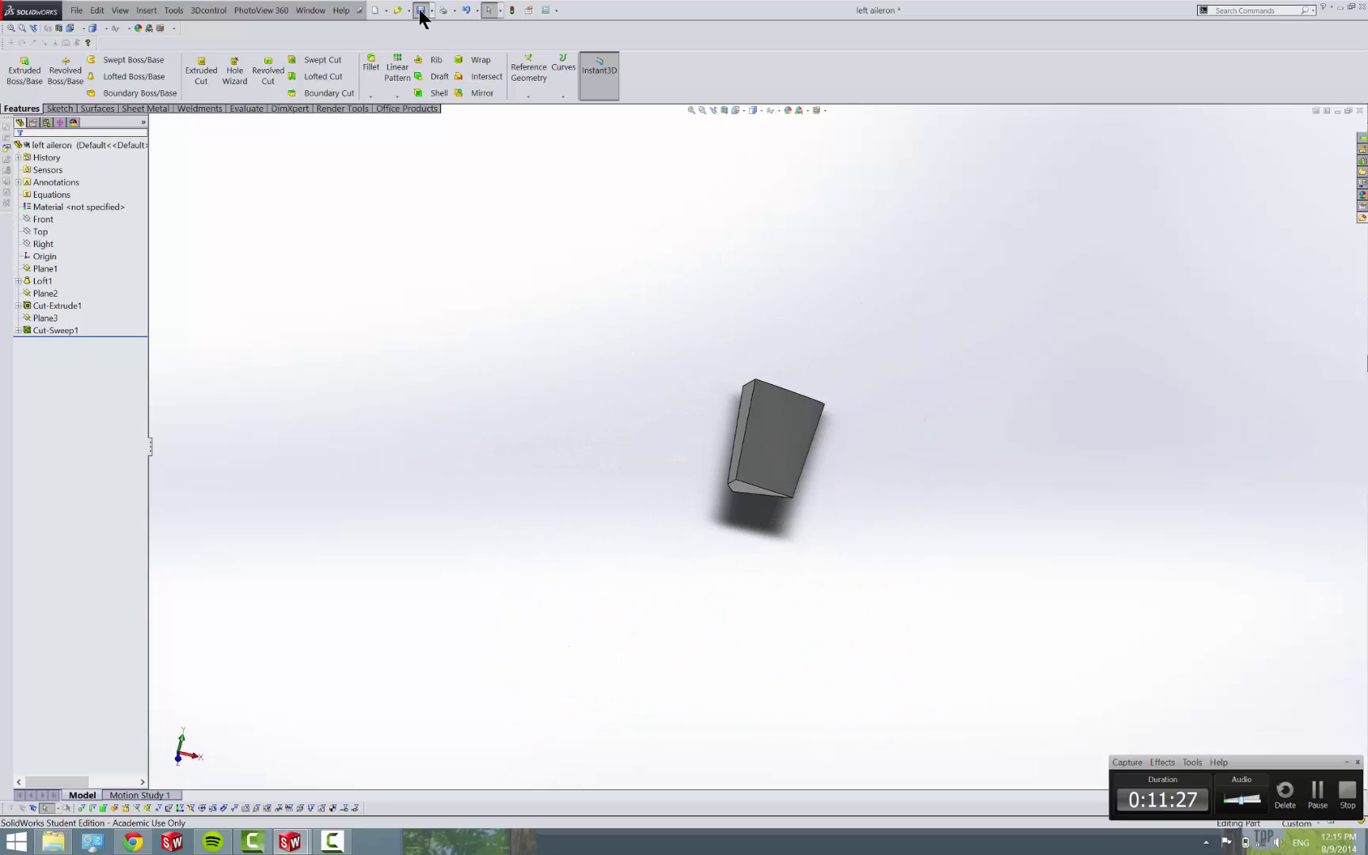
left_click(420, 10)
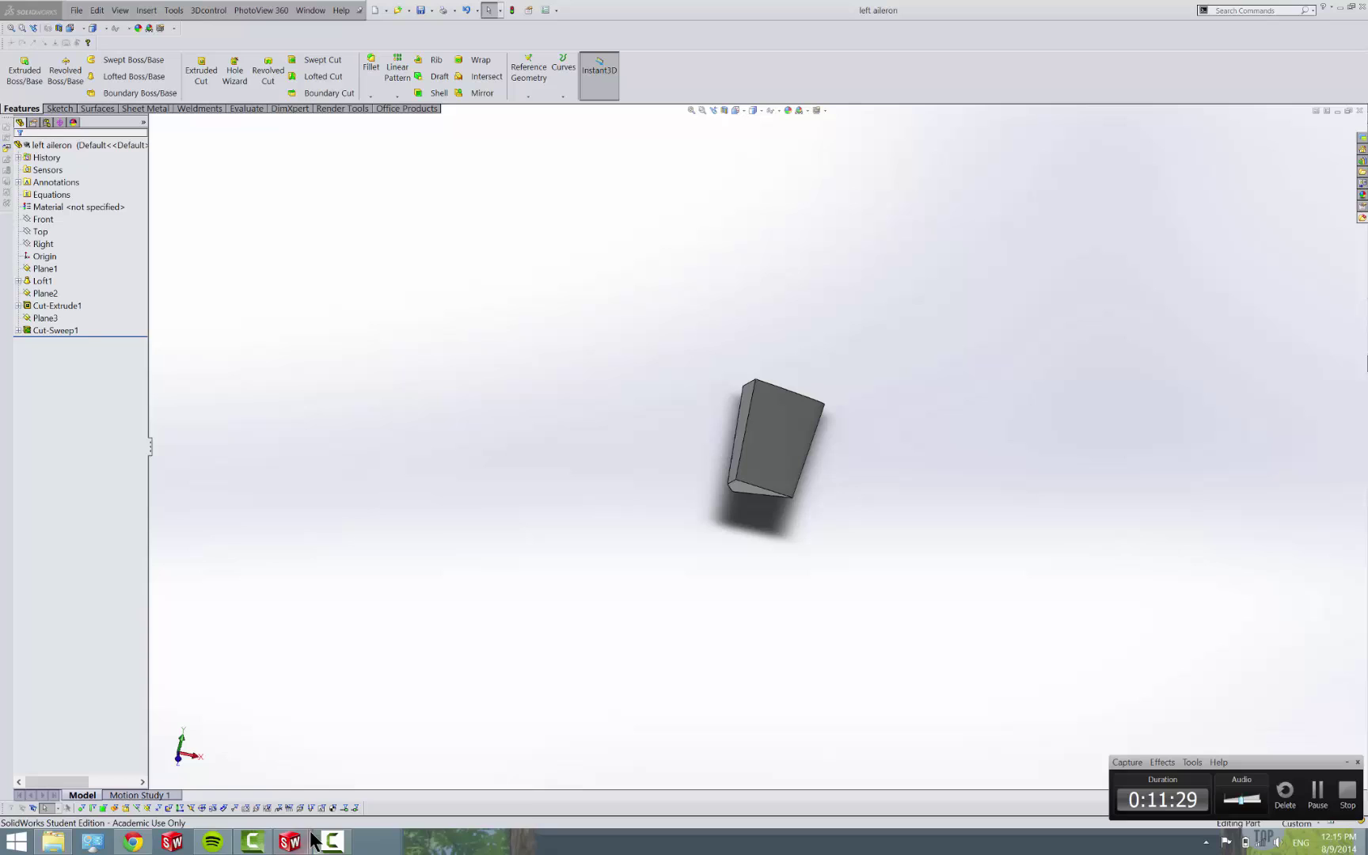
- From the left wing tip, save a copy named 'left outboard flap' and open it
mouse_move(312, 838)
left_click(192, 751)
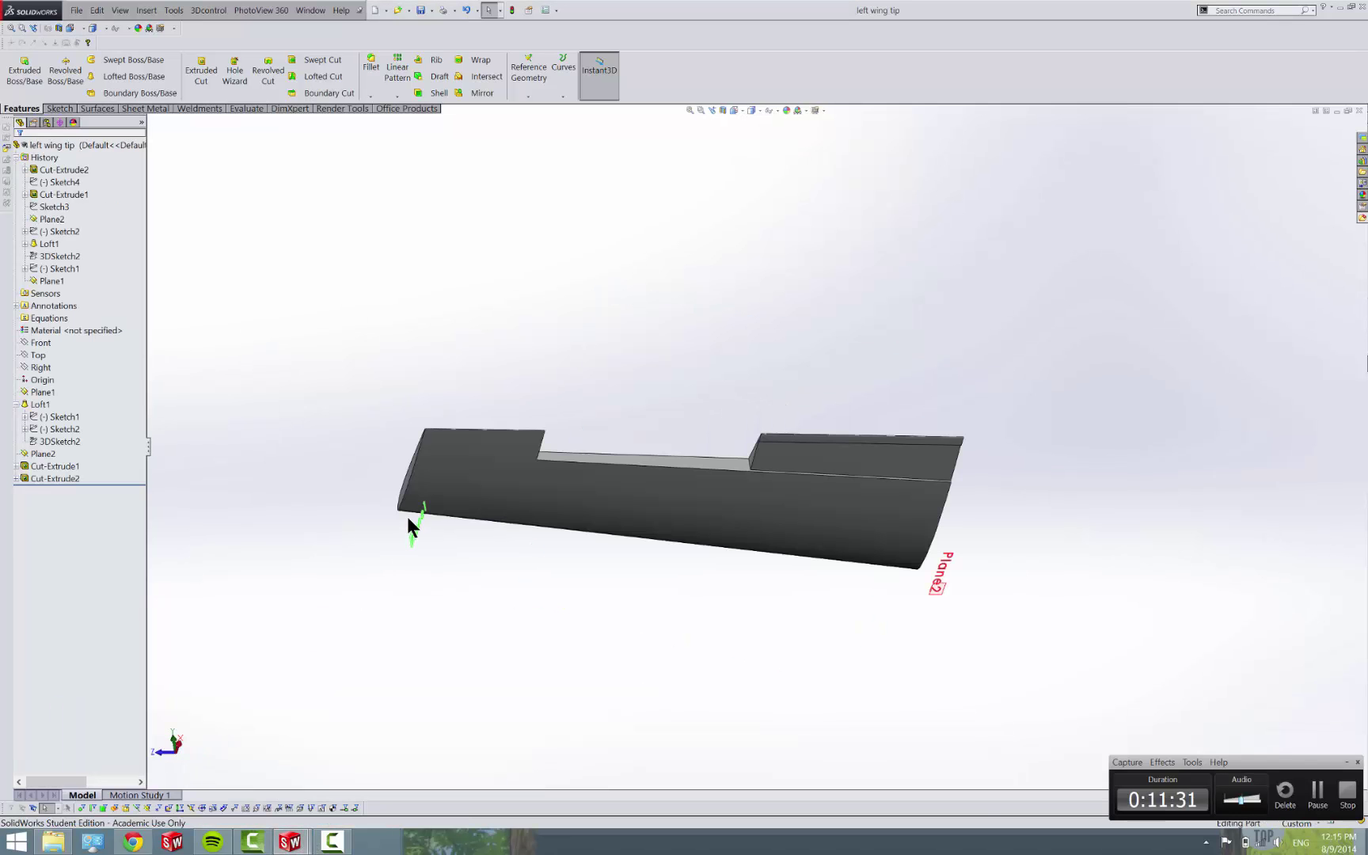
left_click(432, 10)
left_click(441, 40)
left_click(517, 603)
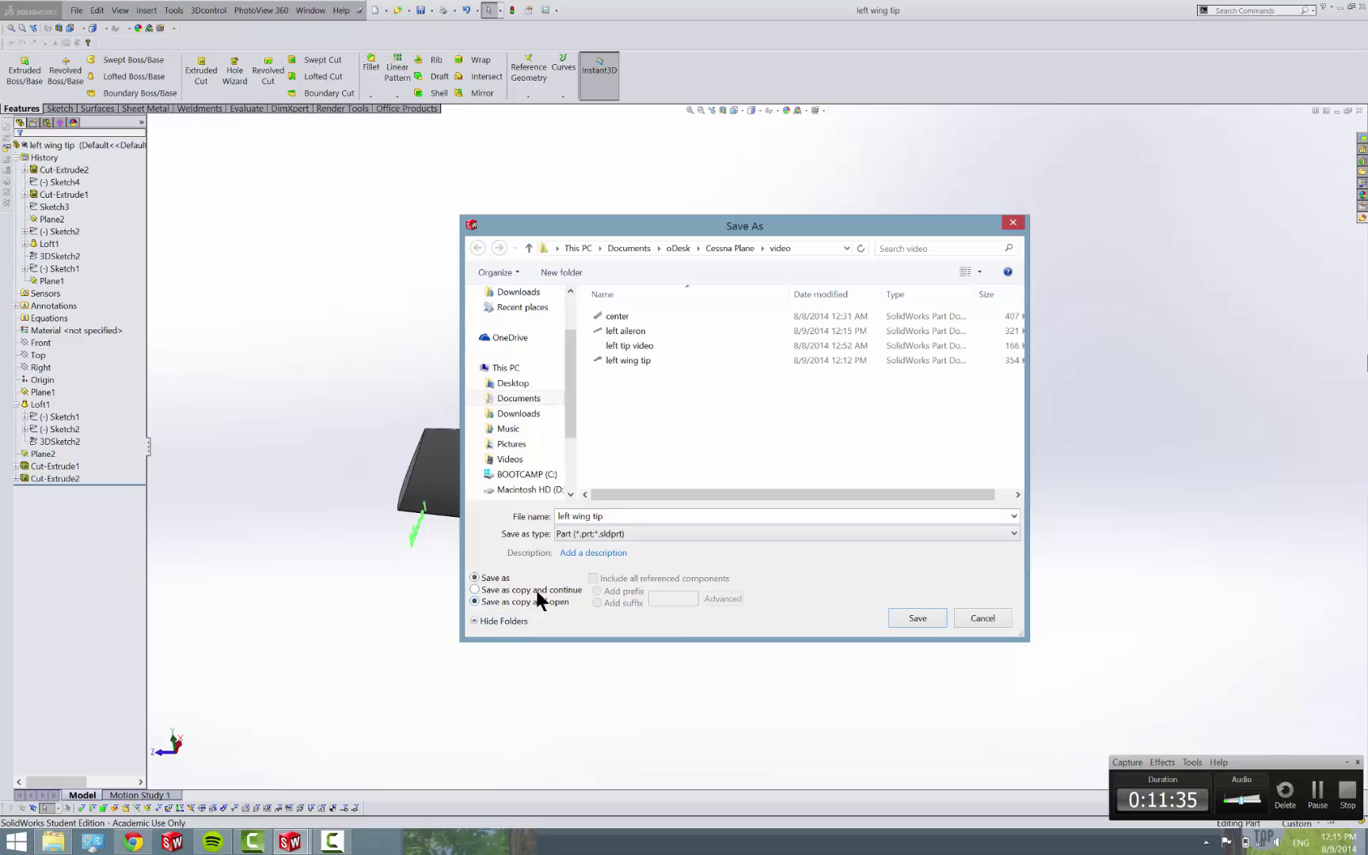
left_click(632, 515)
type("left outboard flap")
key("Return")
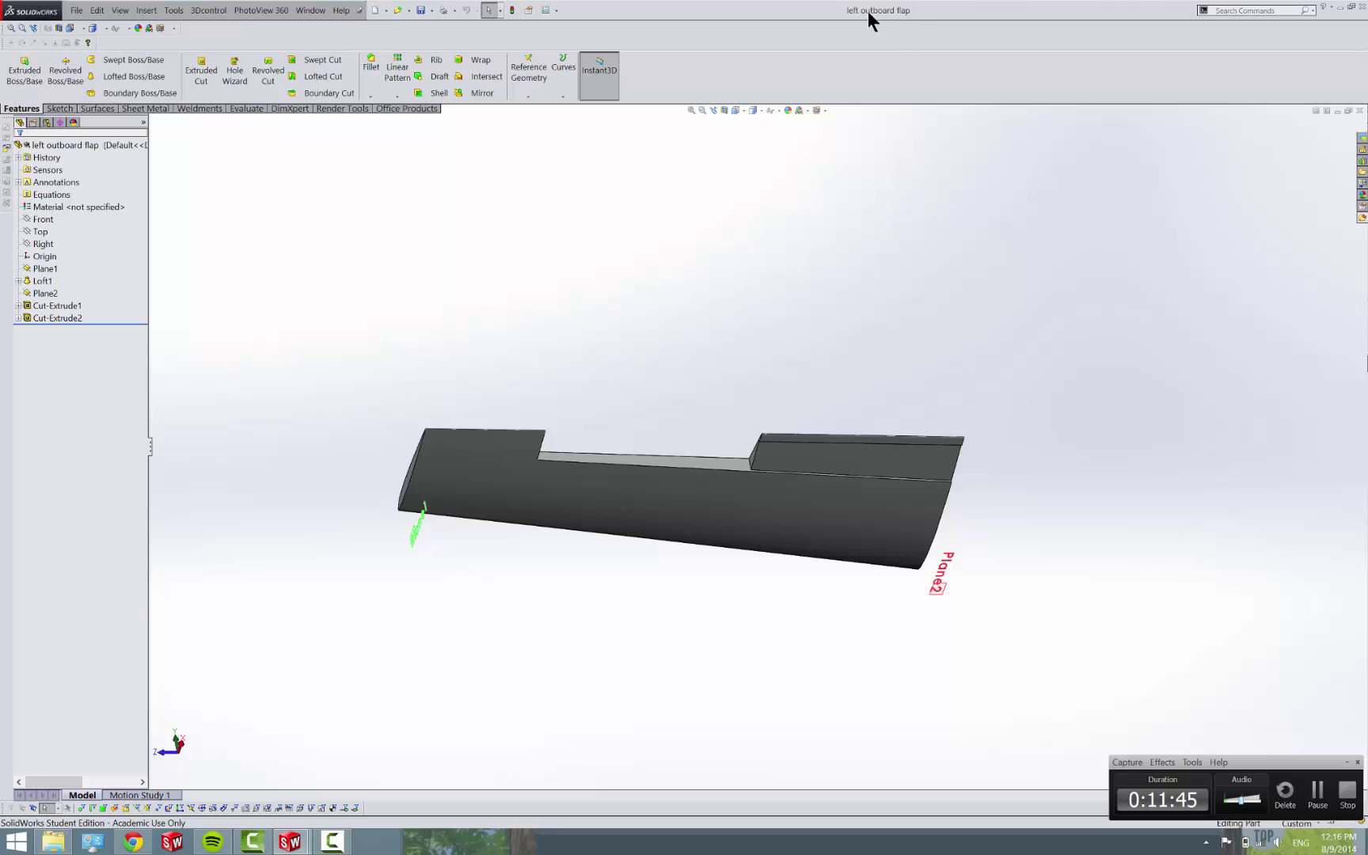
- Flip Cut-Extrude2's cut side so only the thin flat flap slab remains
left_click(47, 318)
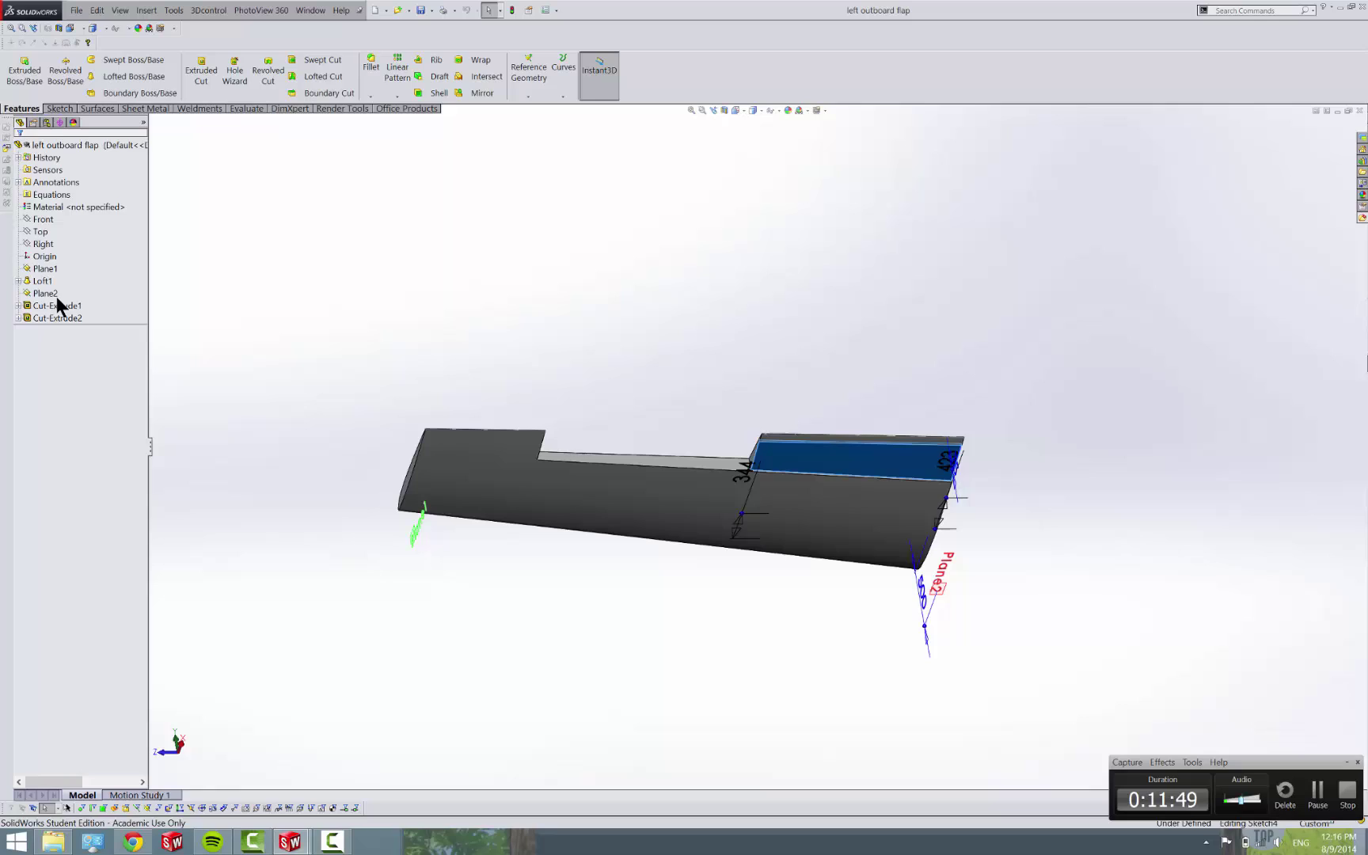
left_click(57, 296)
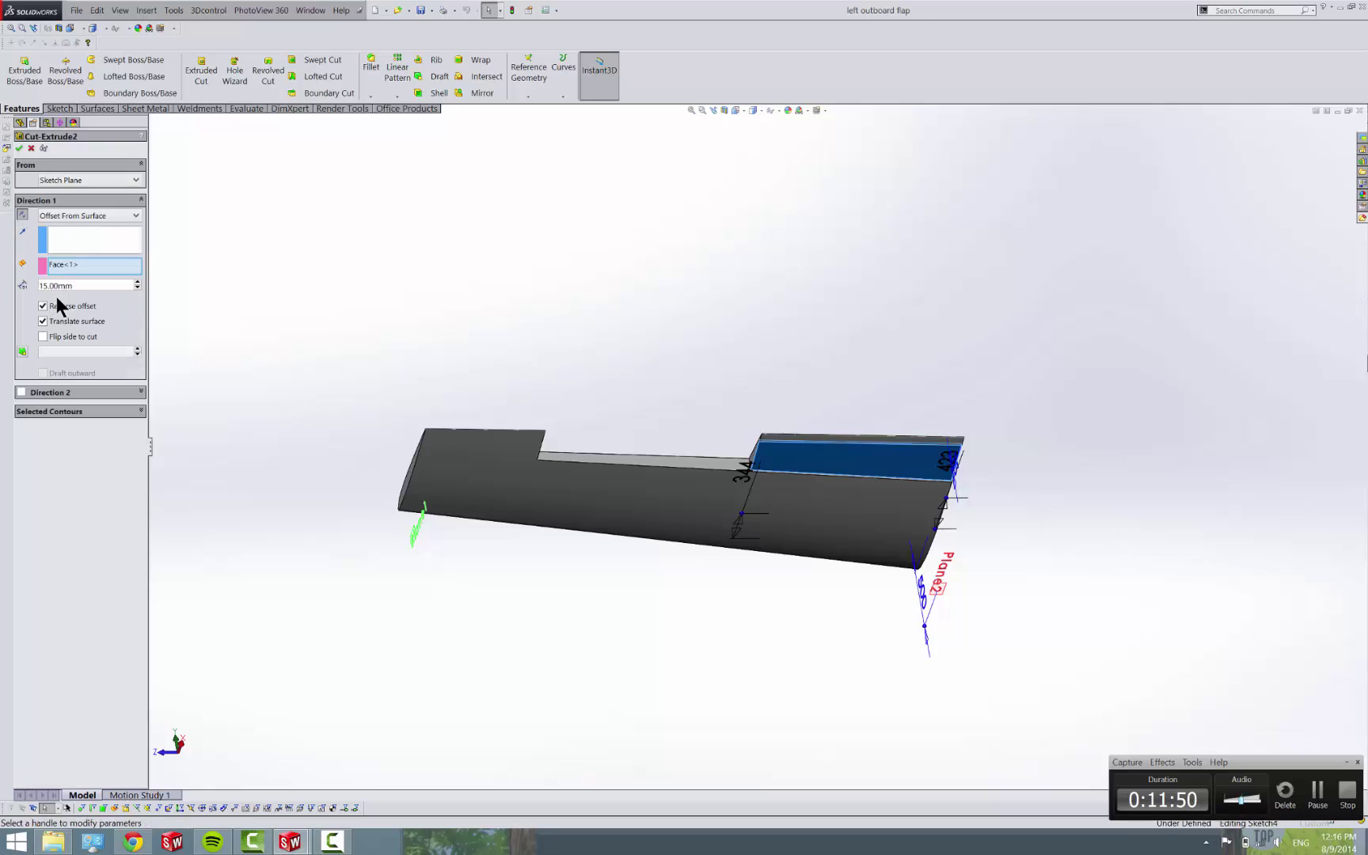
left_click(58, 335)
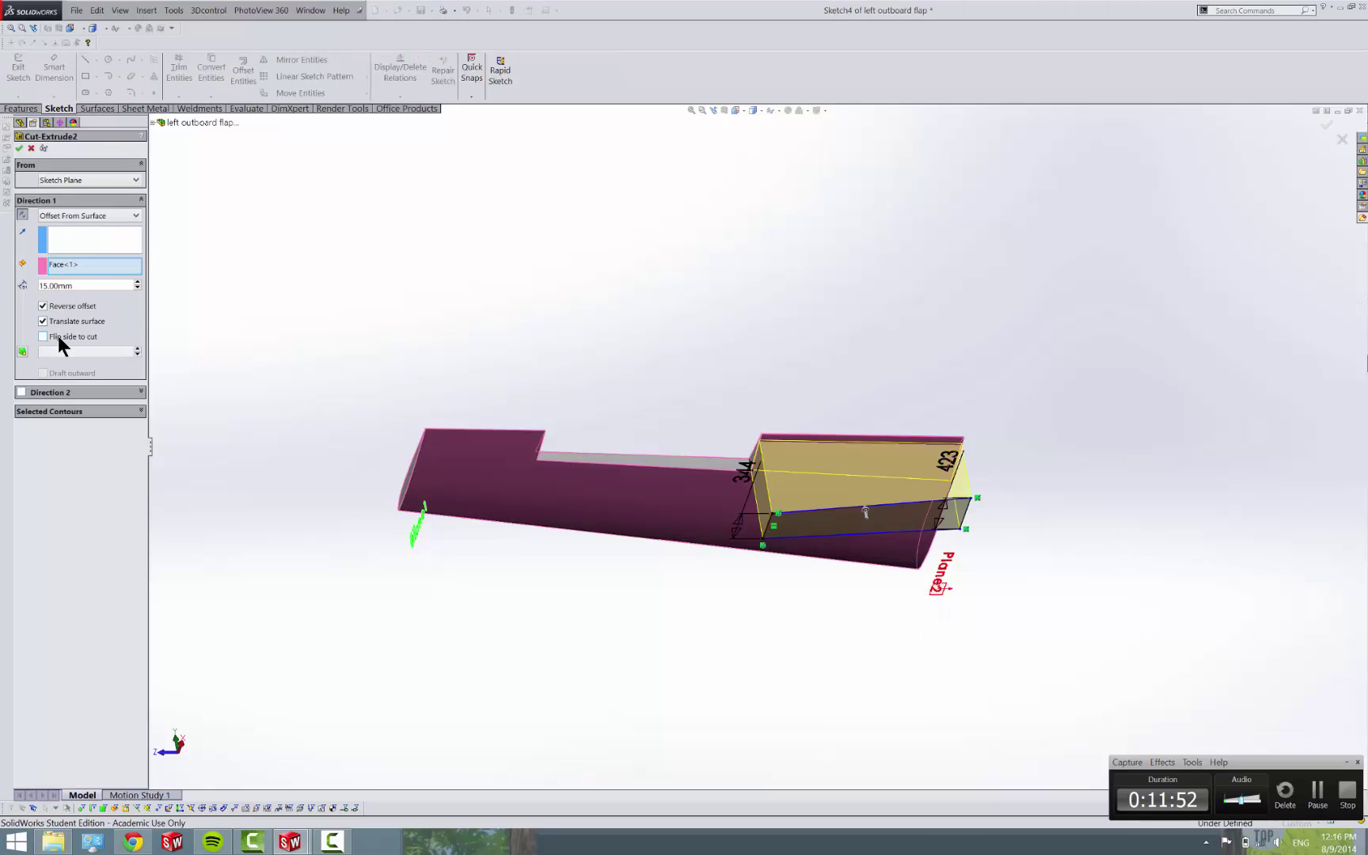
left_click(20, 148)
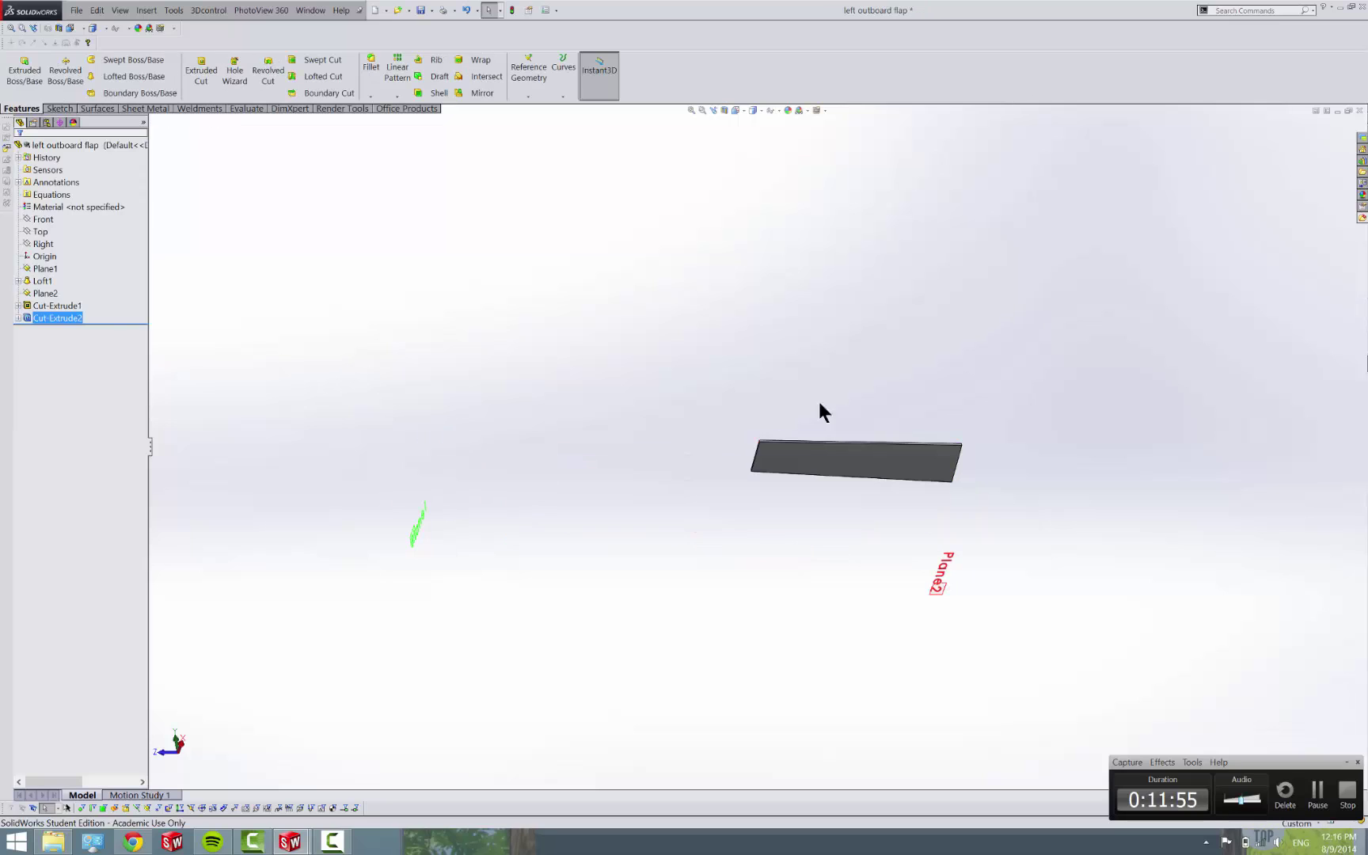
middle_click_drag(883, 488, 887, 567)
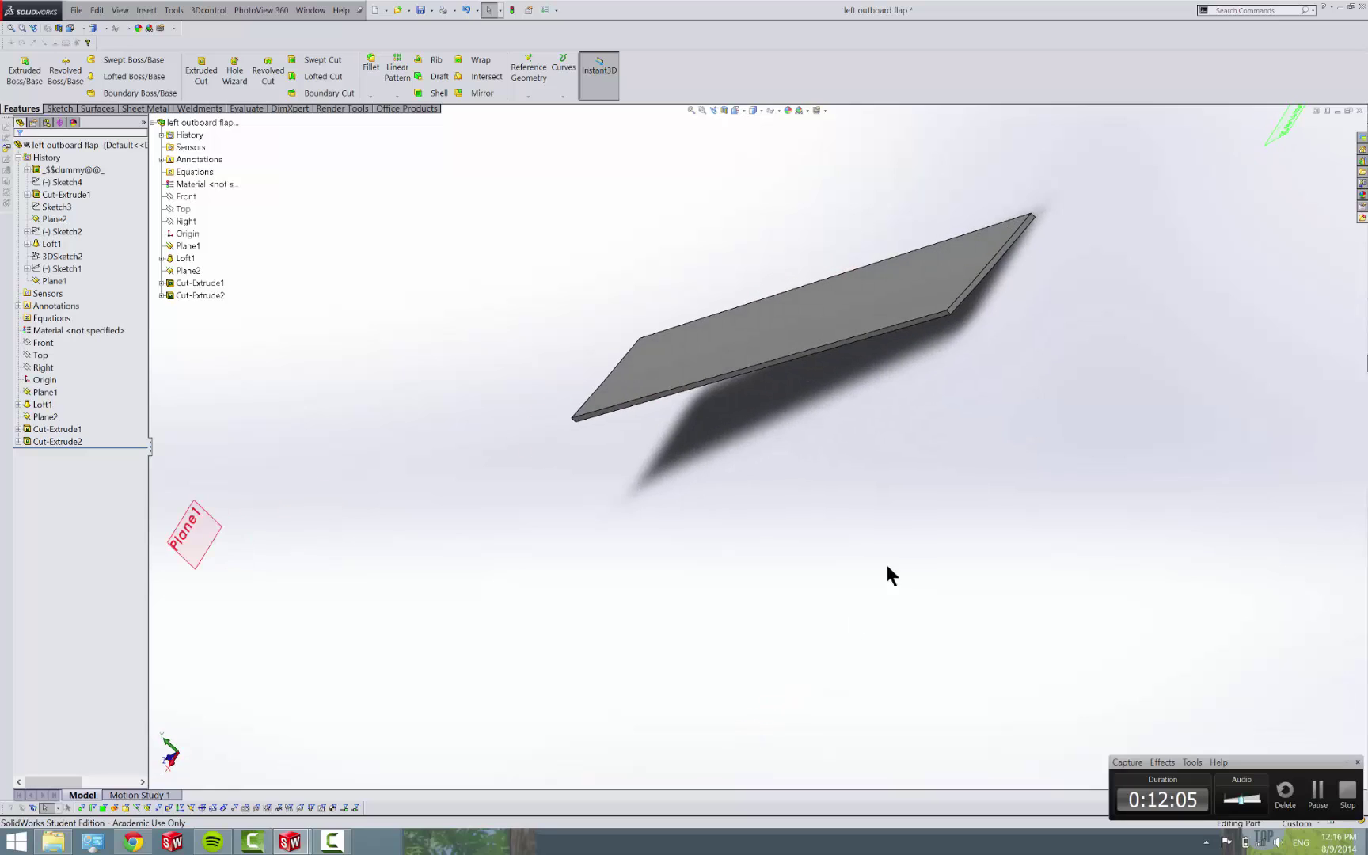
scroll(865, 235, "down", 5)
scroll(892, 488, "up", 5)
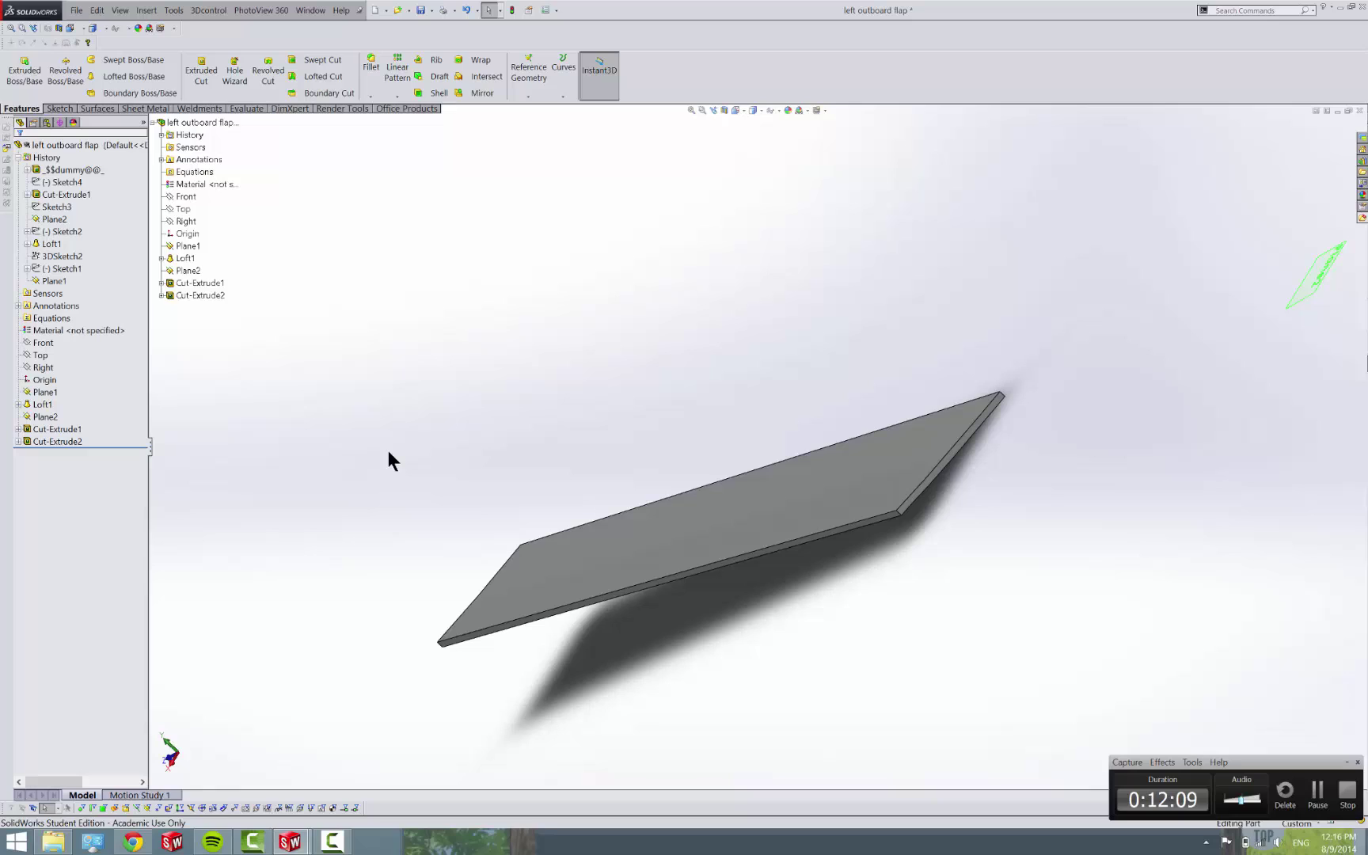
scroll(684, 487, "up", 1)
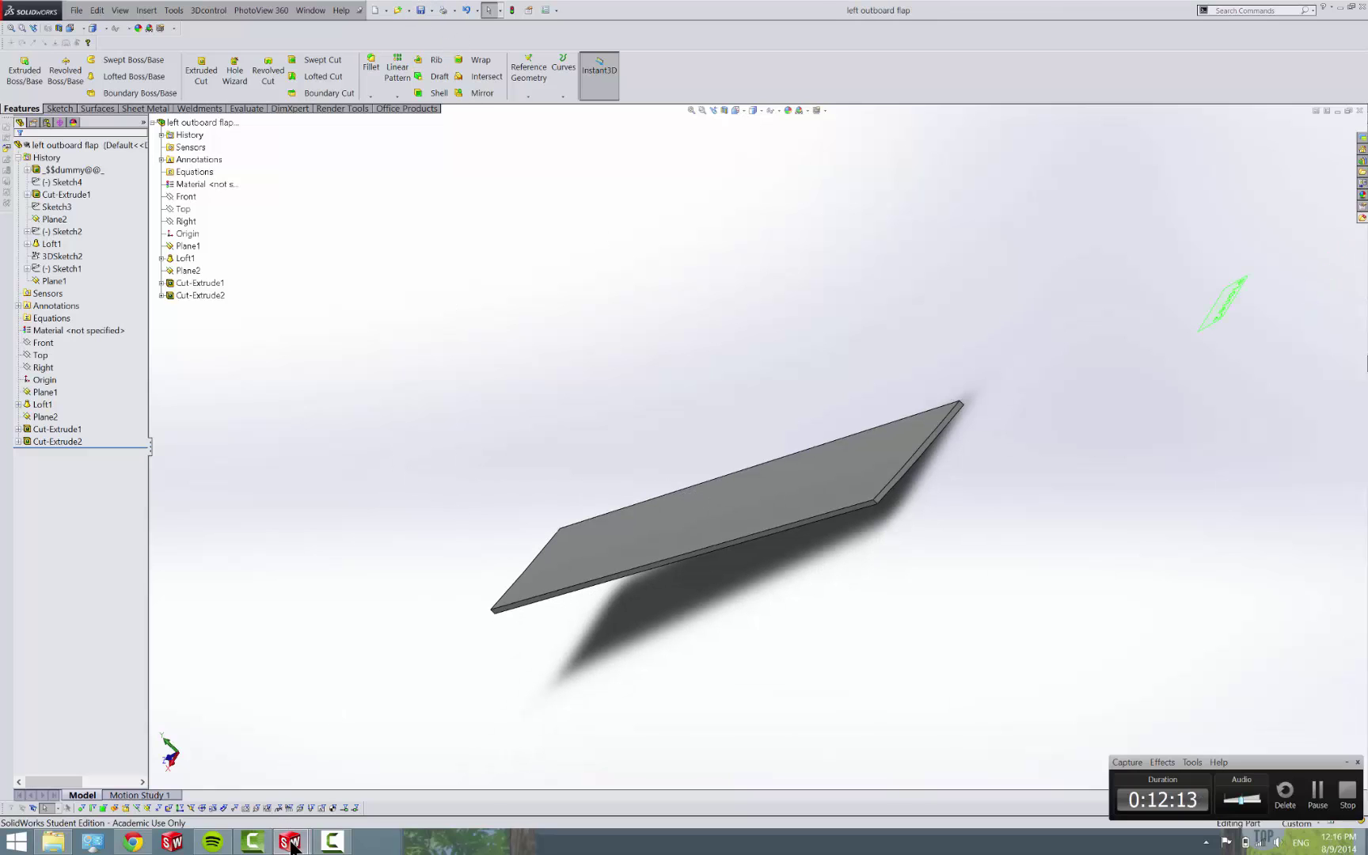
mouse_move(292, 845)
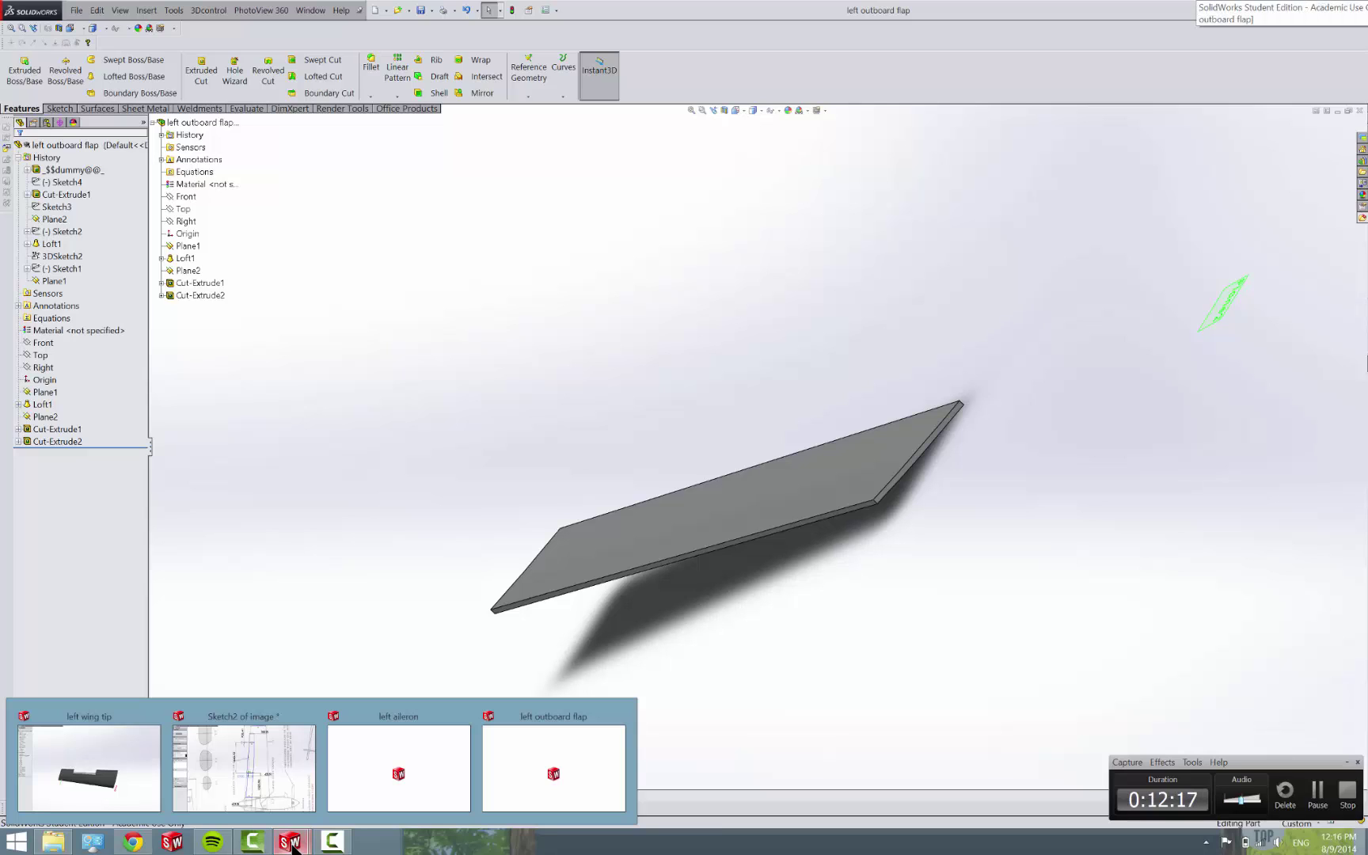
- From the left wing tip, begin a Save as copy and open, selecting 'left' in the file name
left_click(98, 757)
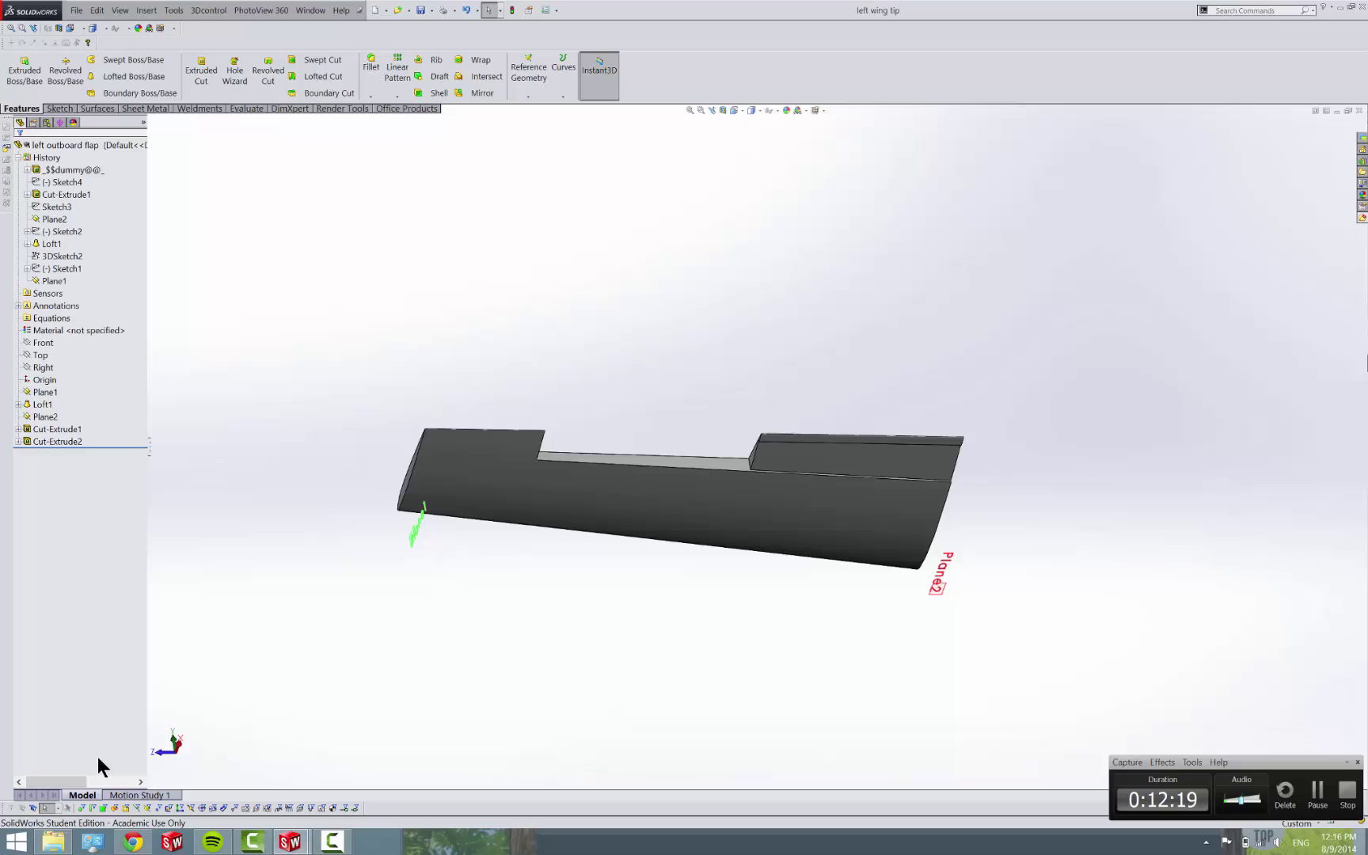
left_click(433, 10)
left_click(437, 44)
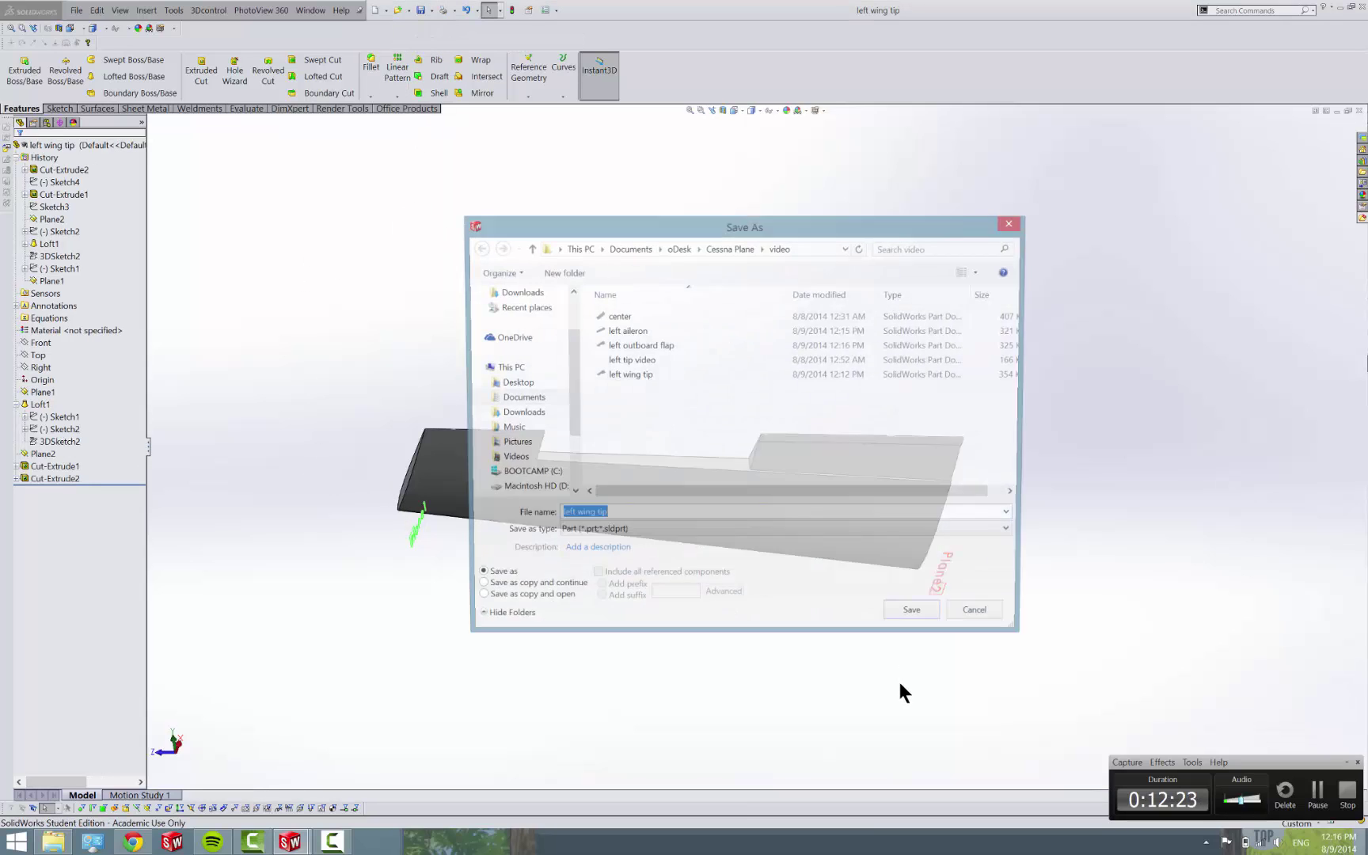
left_click(485, 603)
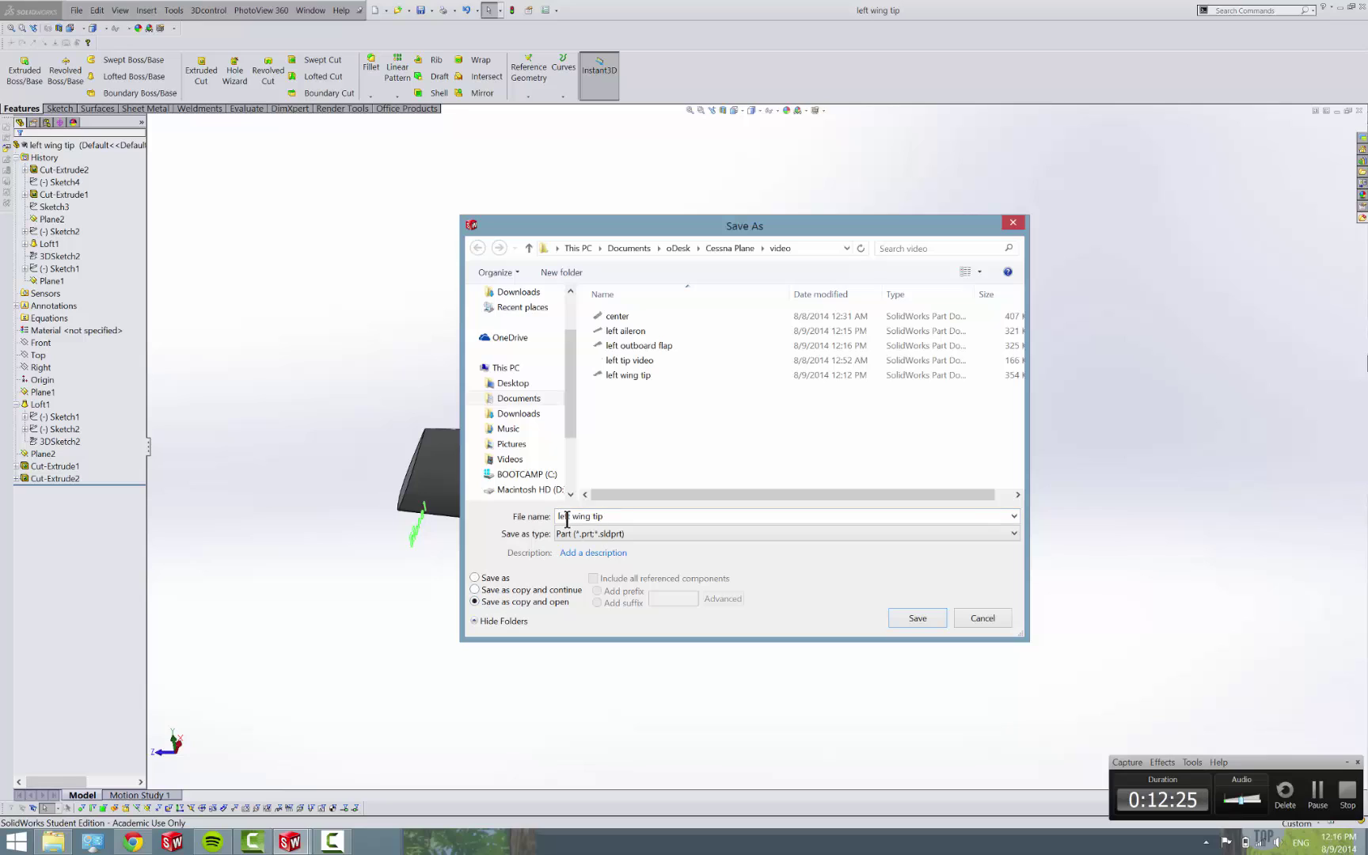
key("ctrl+a")
left_click_drag(572, 516, 553, 516)
- Save the copy as 'right wing tip' and mirror the wing body across its end face
type("right")
key("Return")
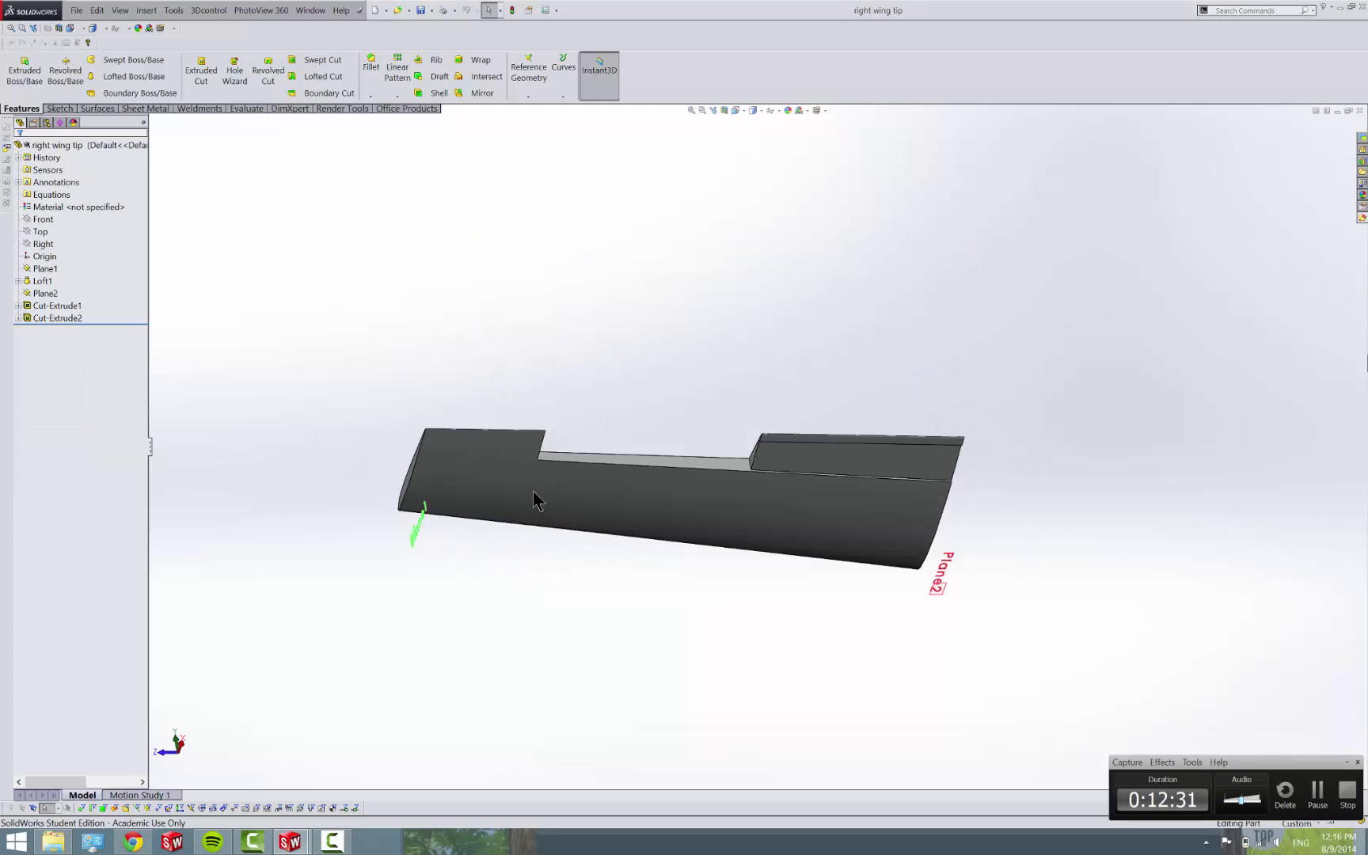
left_click(395, 96)
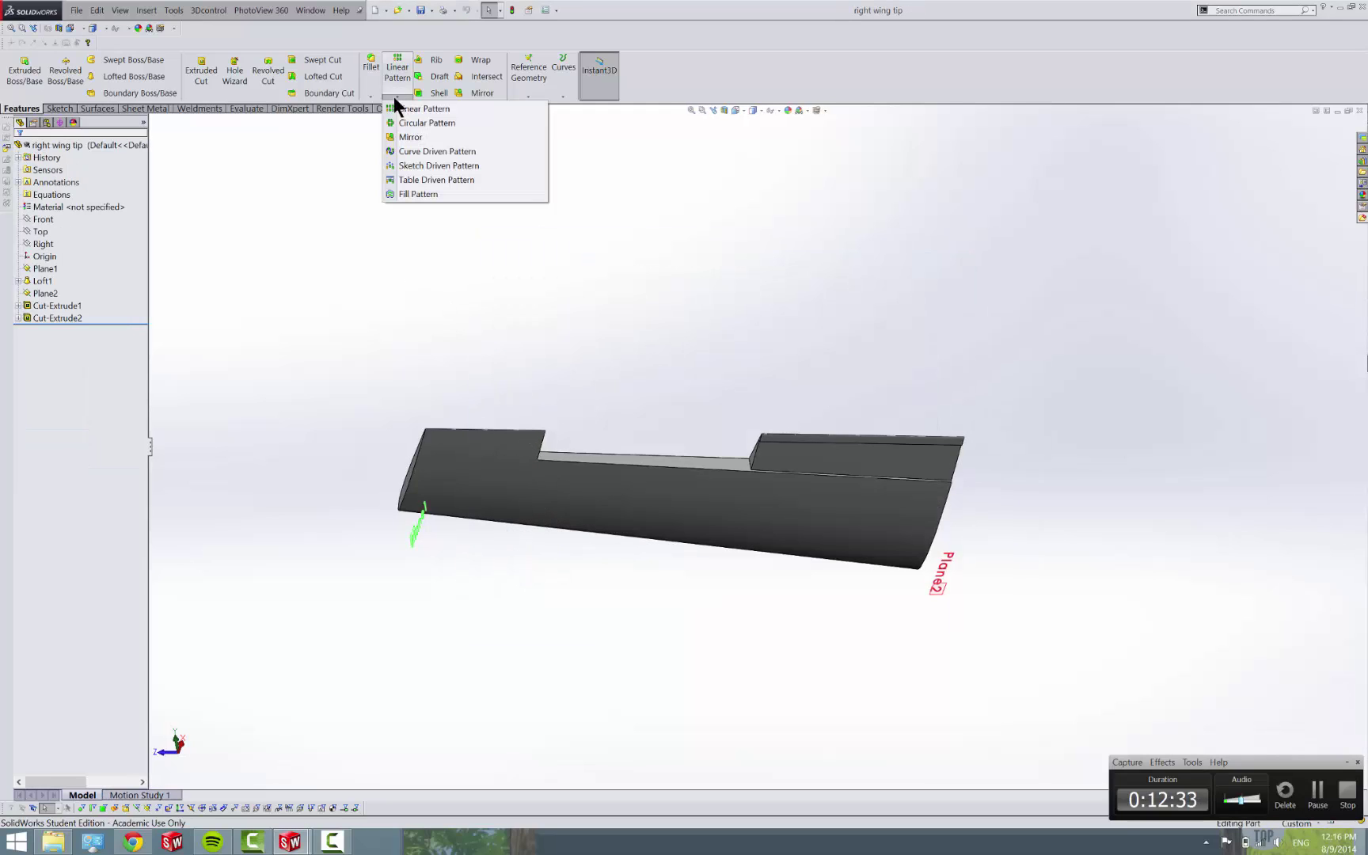
left_click(426, 136)
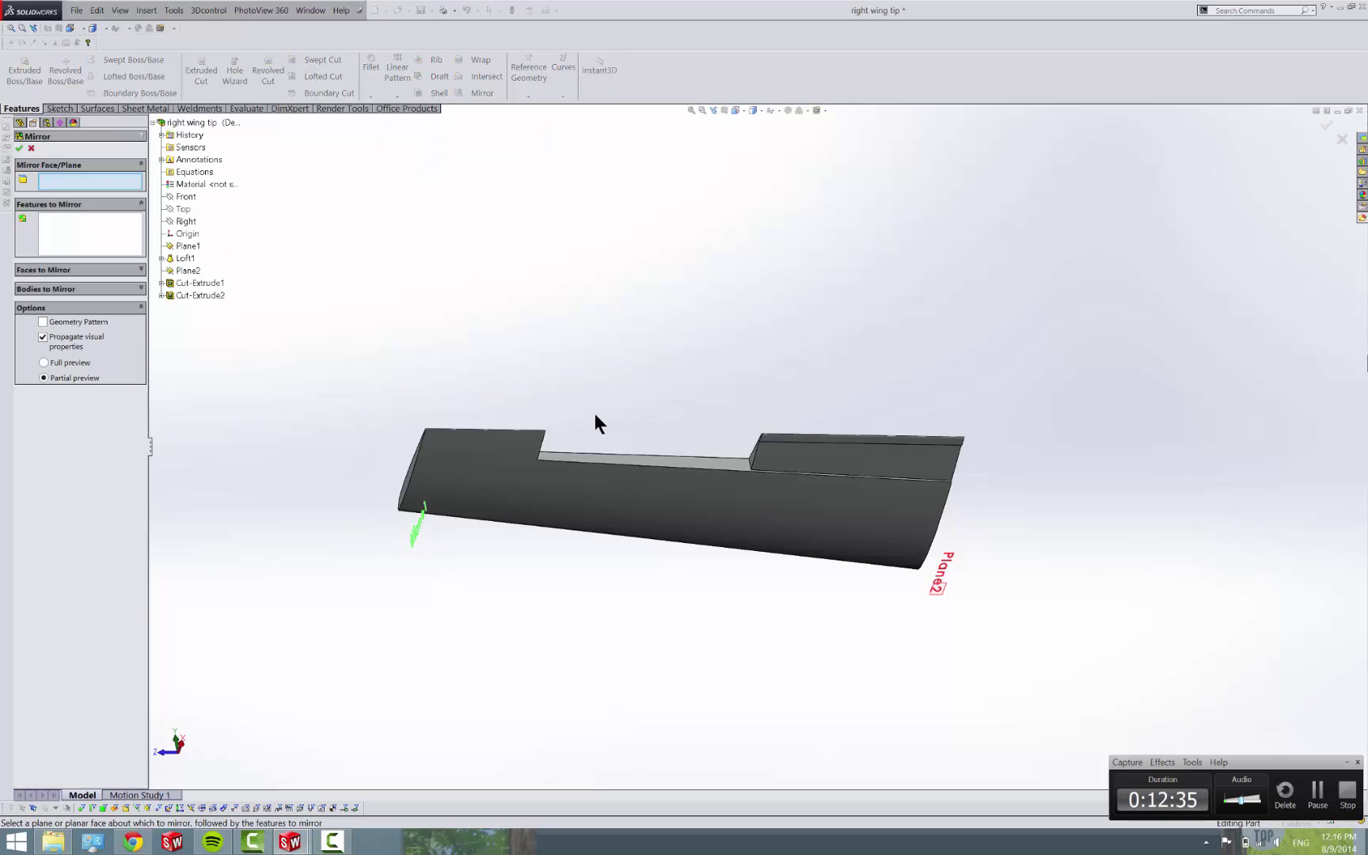
middle_click_drag(595, 414, 768, 580)
left_click(933, 524)
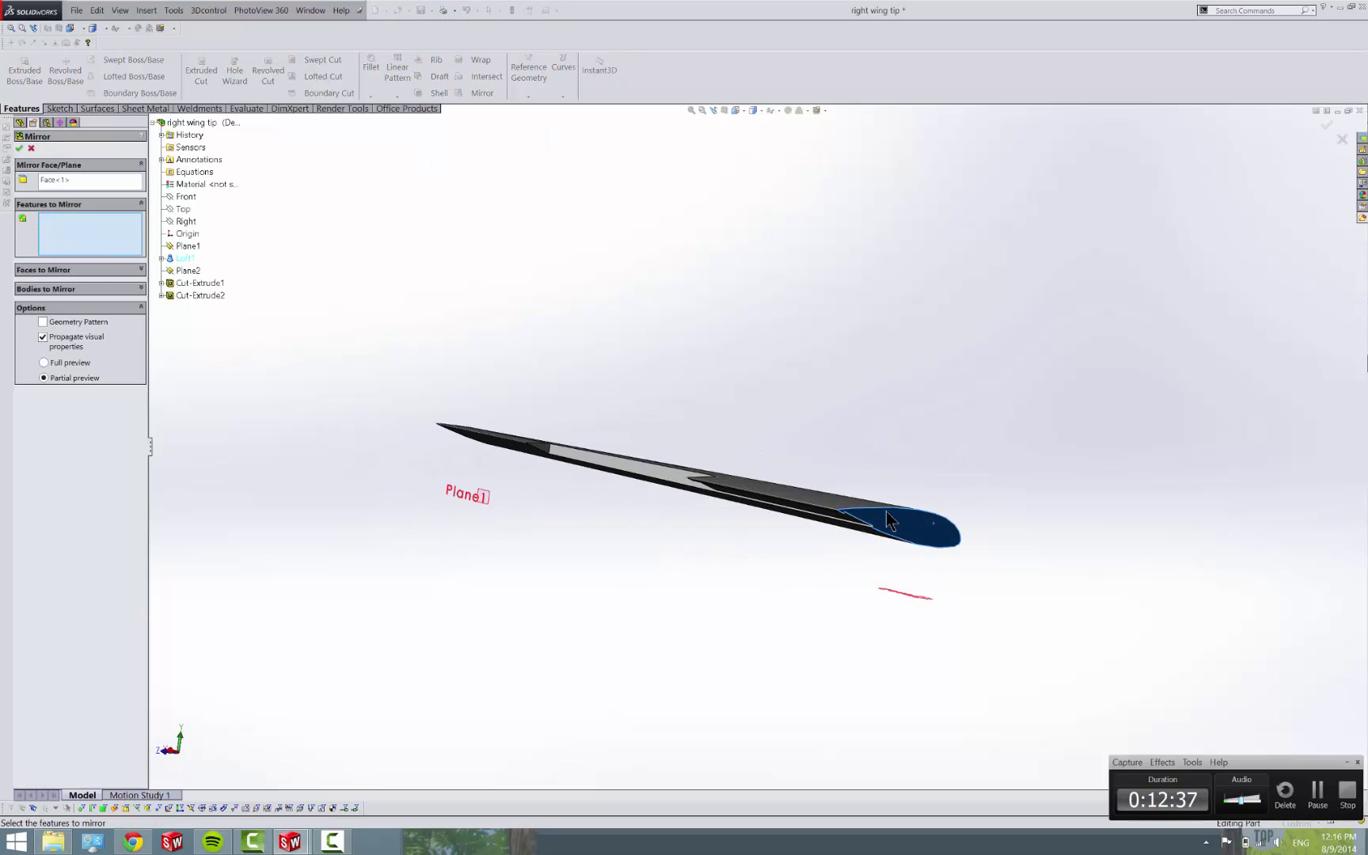
left_click(75, 289)
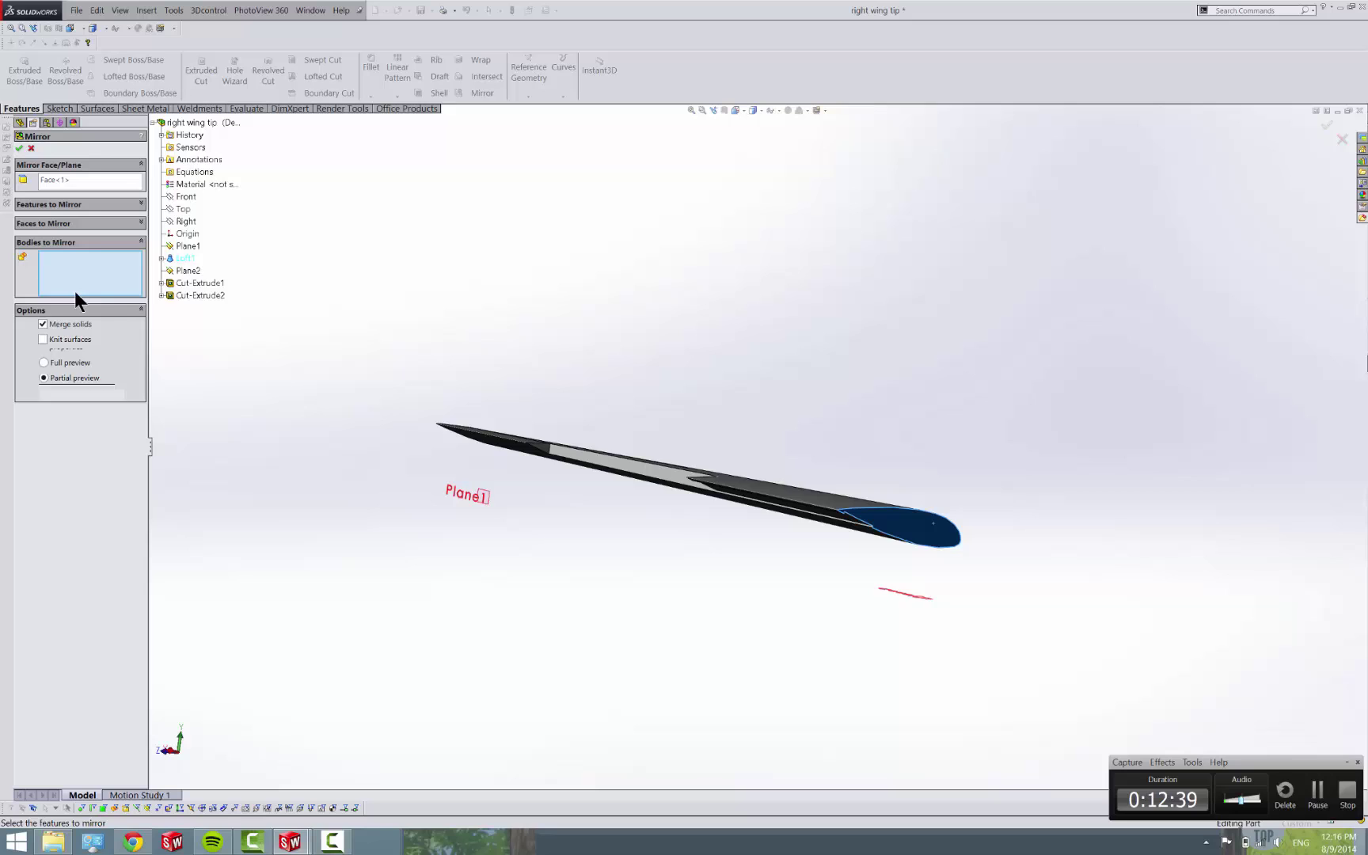
middle_click_drag(577, 555, 550, 696)
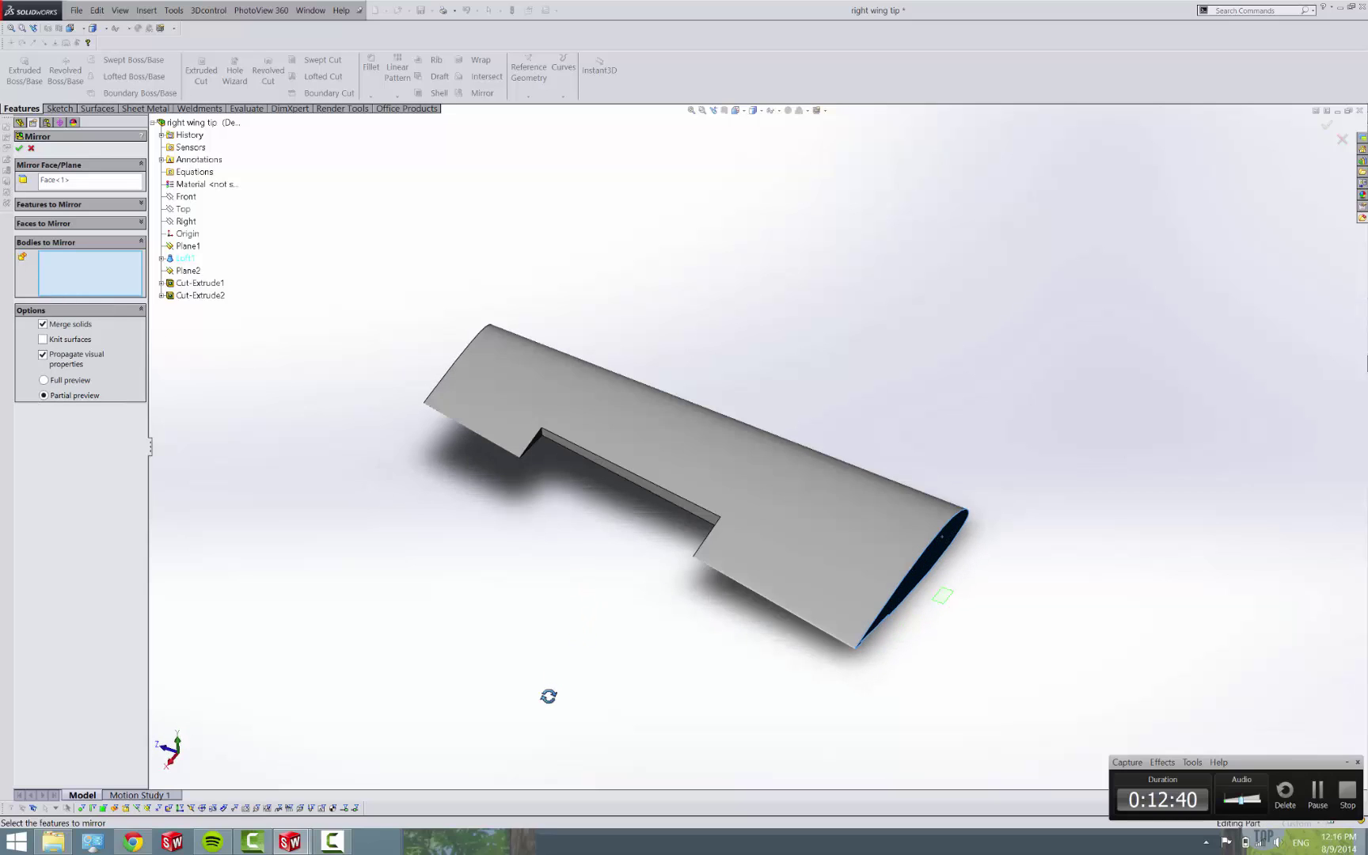
left_click(753, 449)
scroll(756, 449, "up", 3)
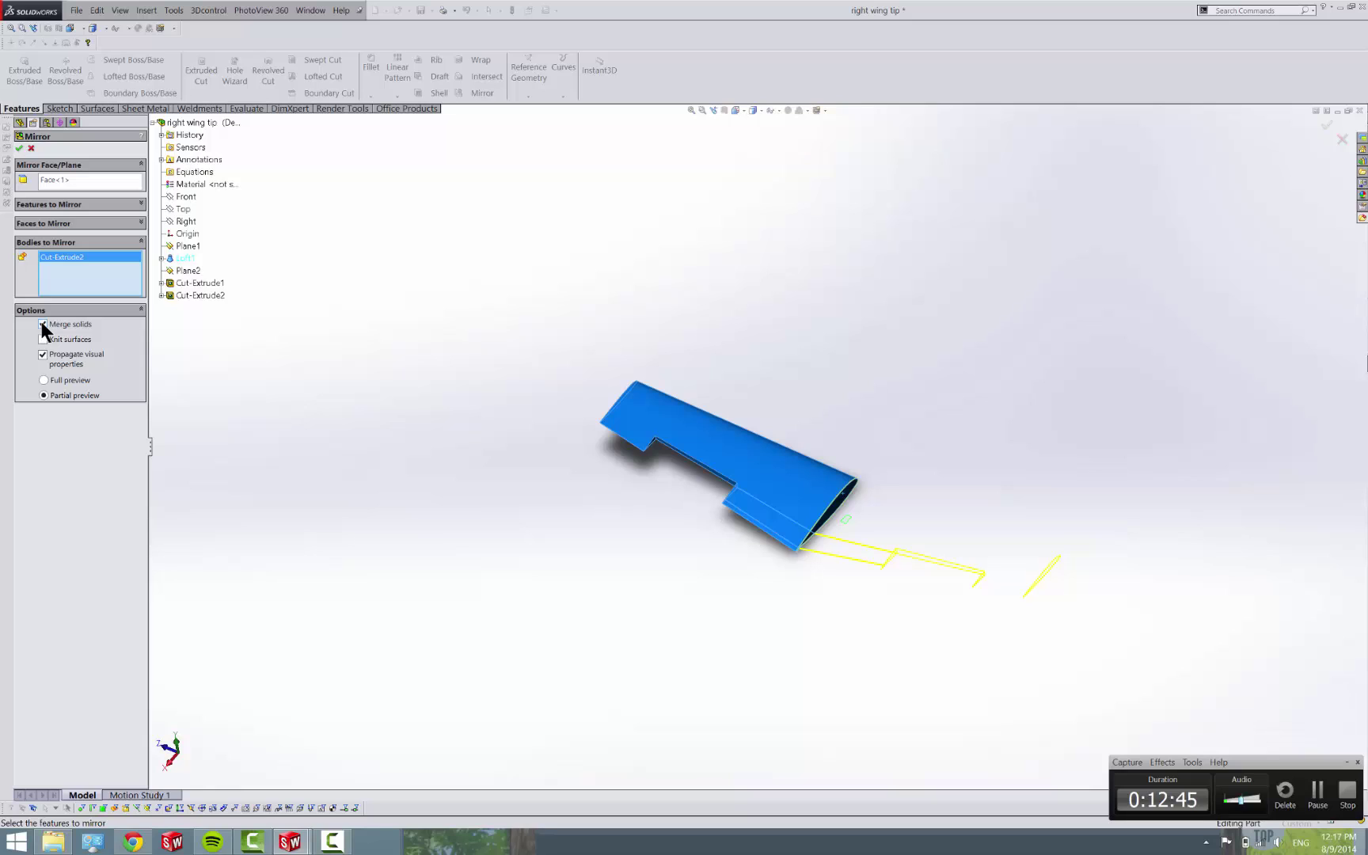
left_click(19, 149)
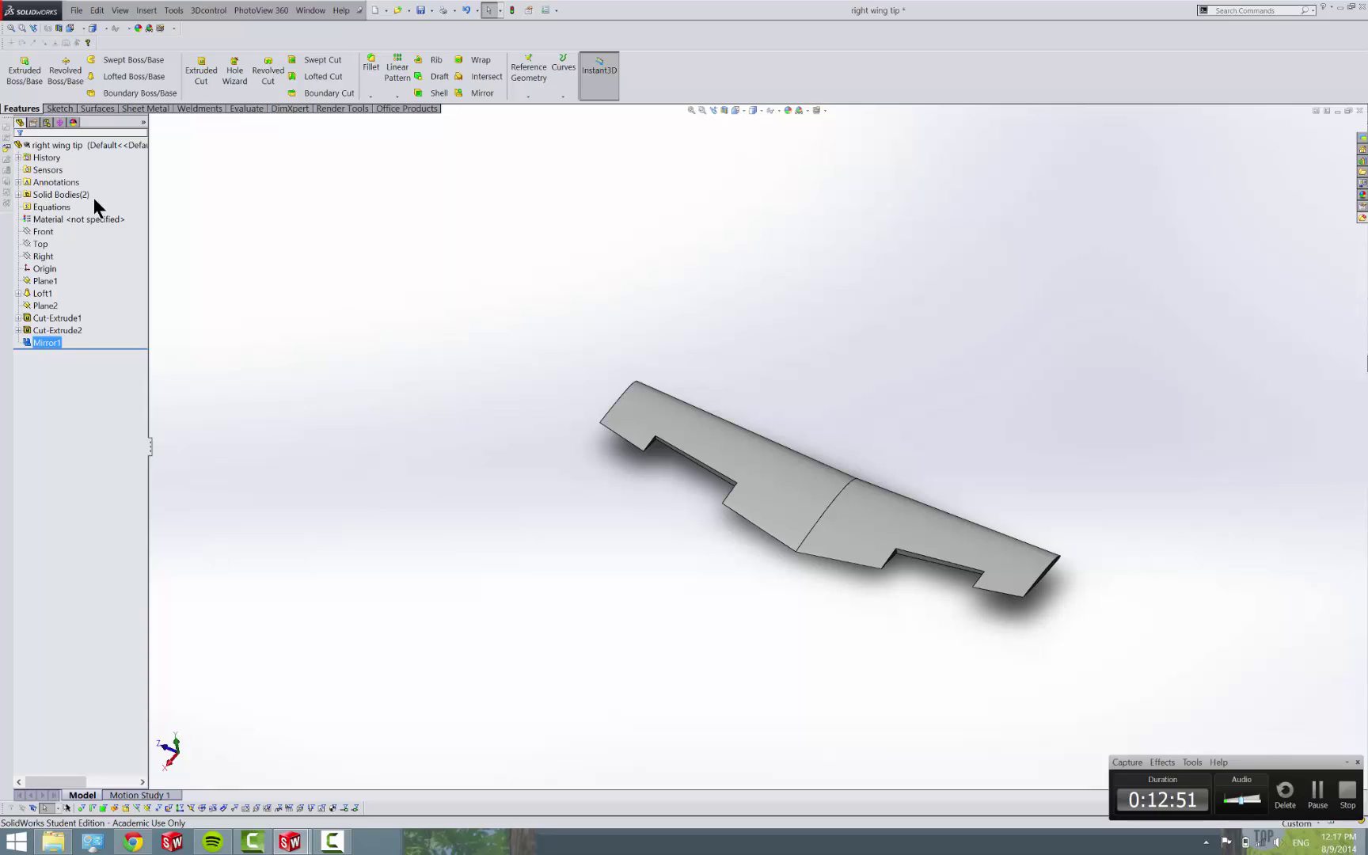
- Delete the original Cut-Extrude2 body so only the Mirror1 body remains
left_click(28, 196)
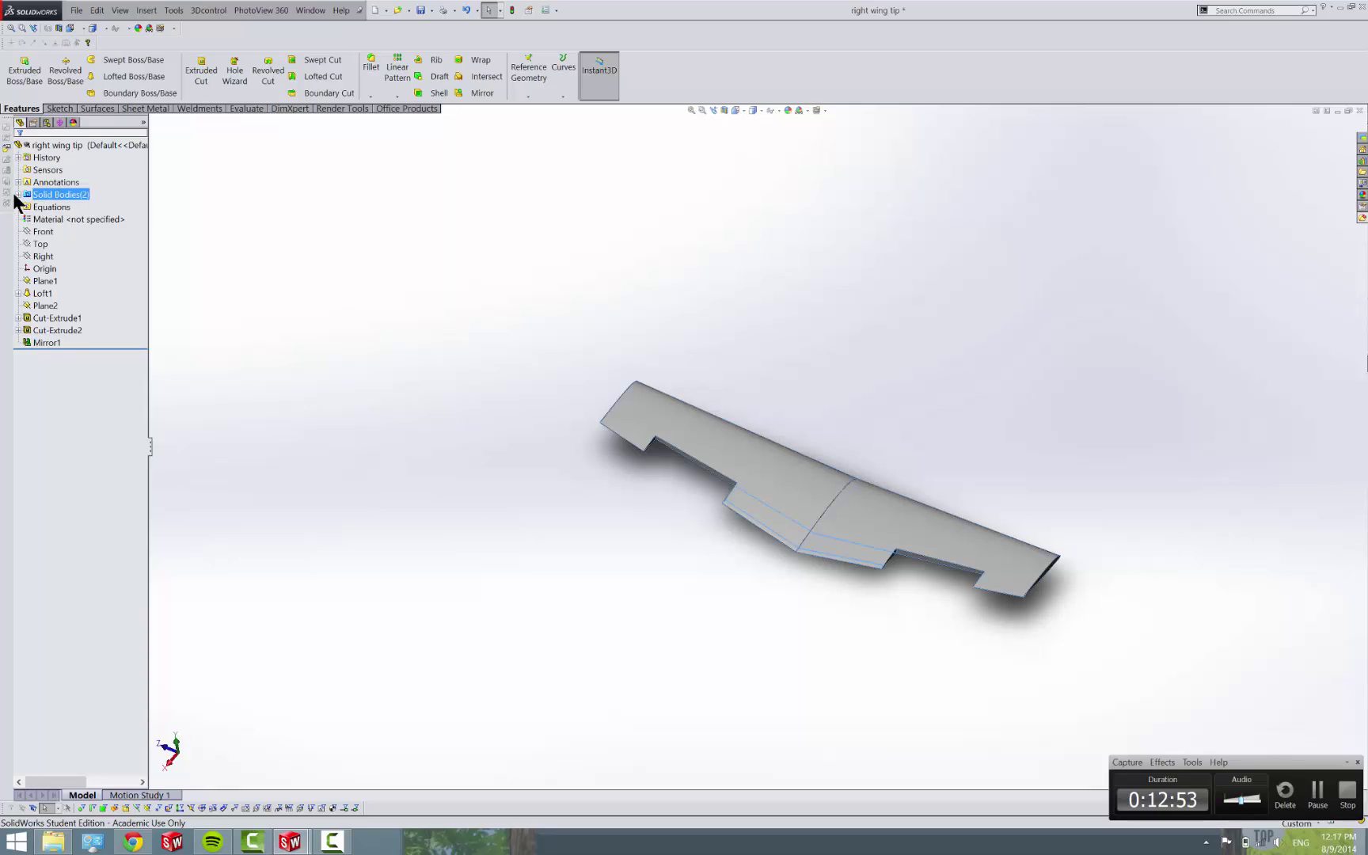
left_click(18, 195)
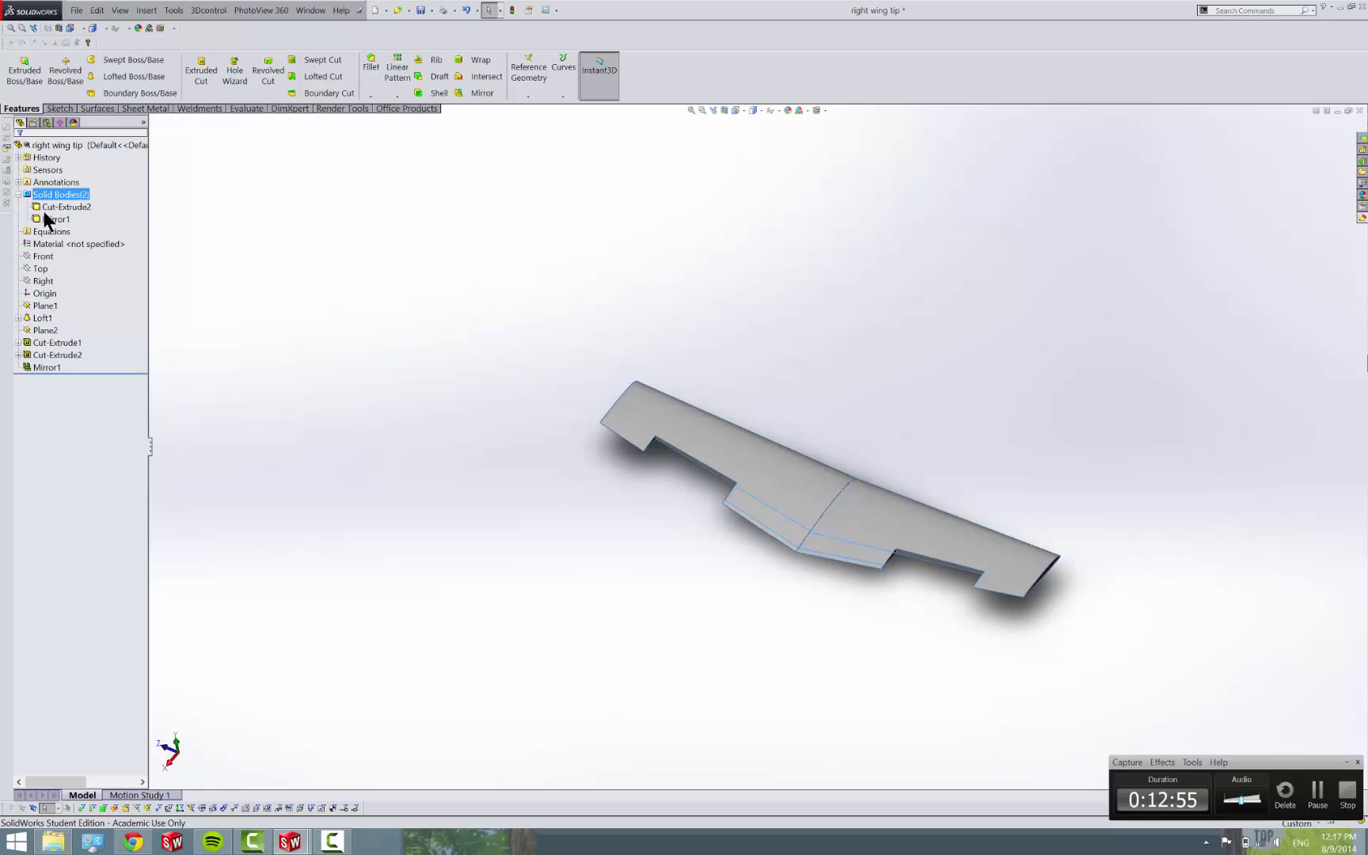
left_click(61, 219)
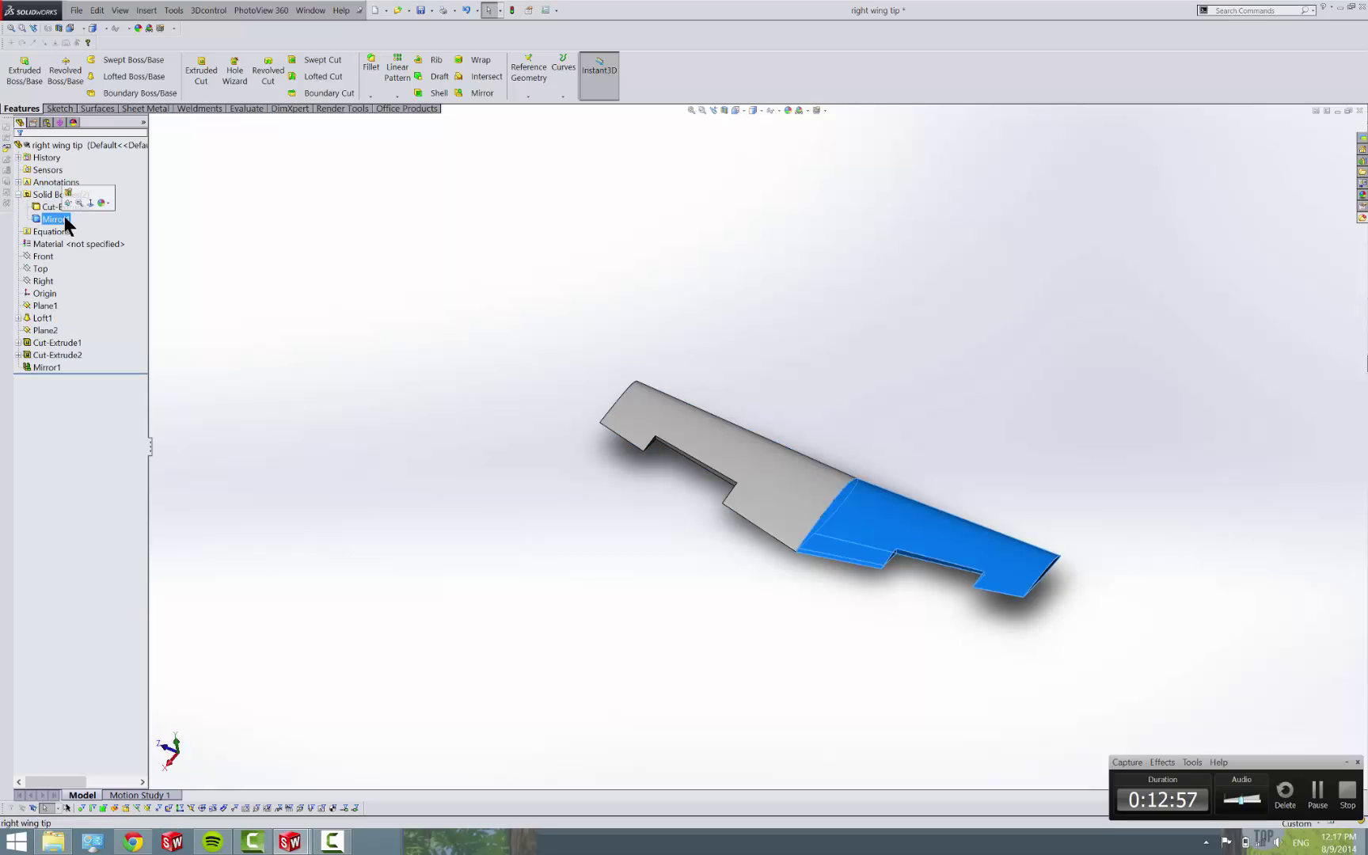
left_click(57, 207)
right_click(56, 208)
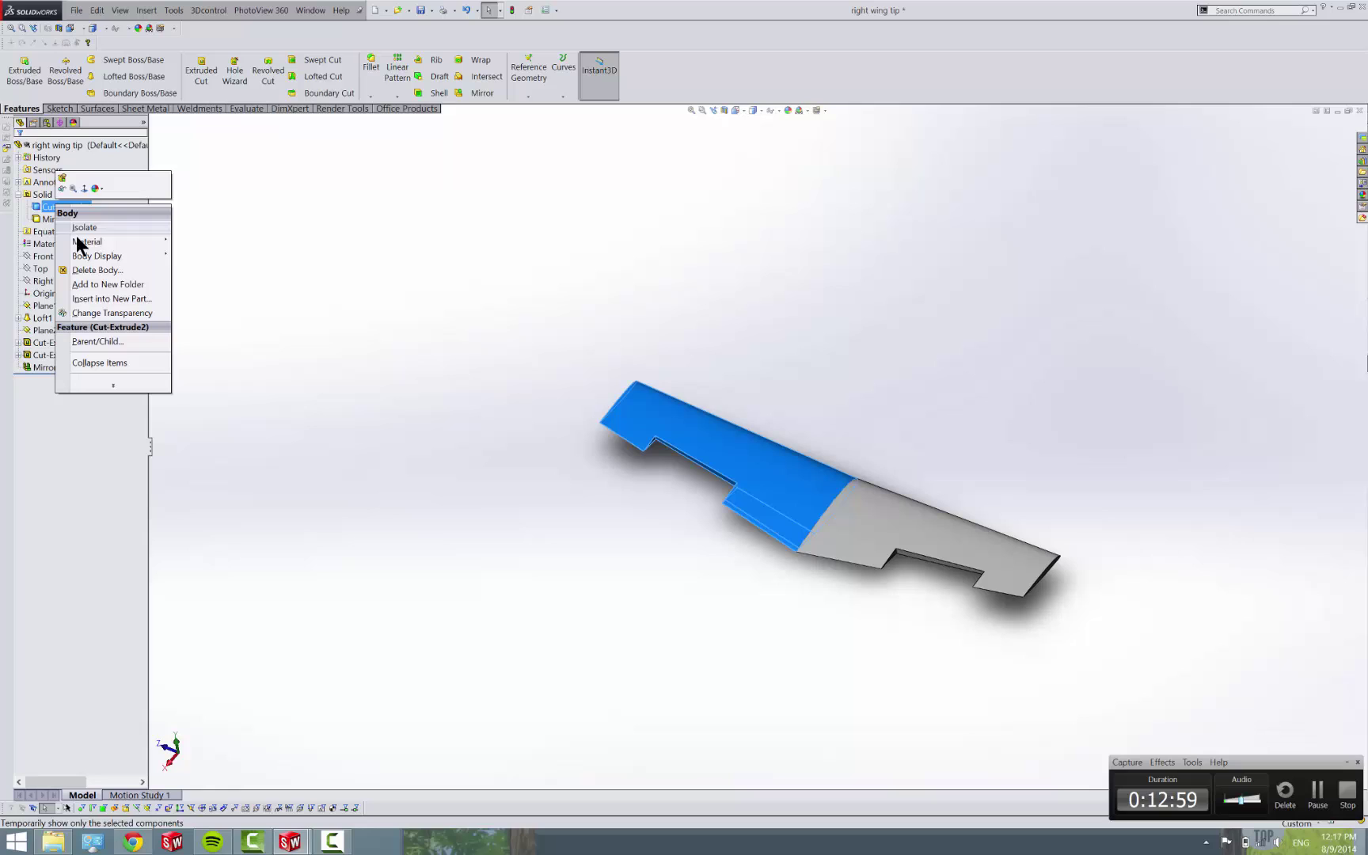
left_click(101, 269)
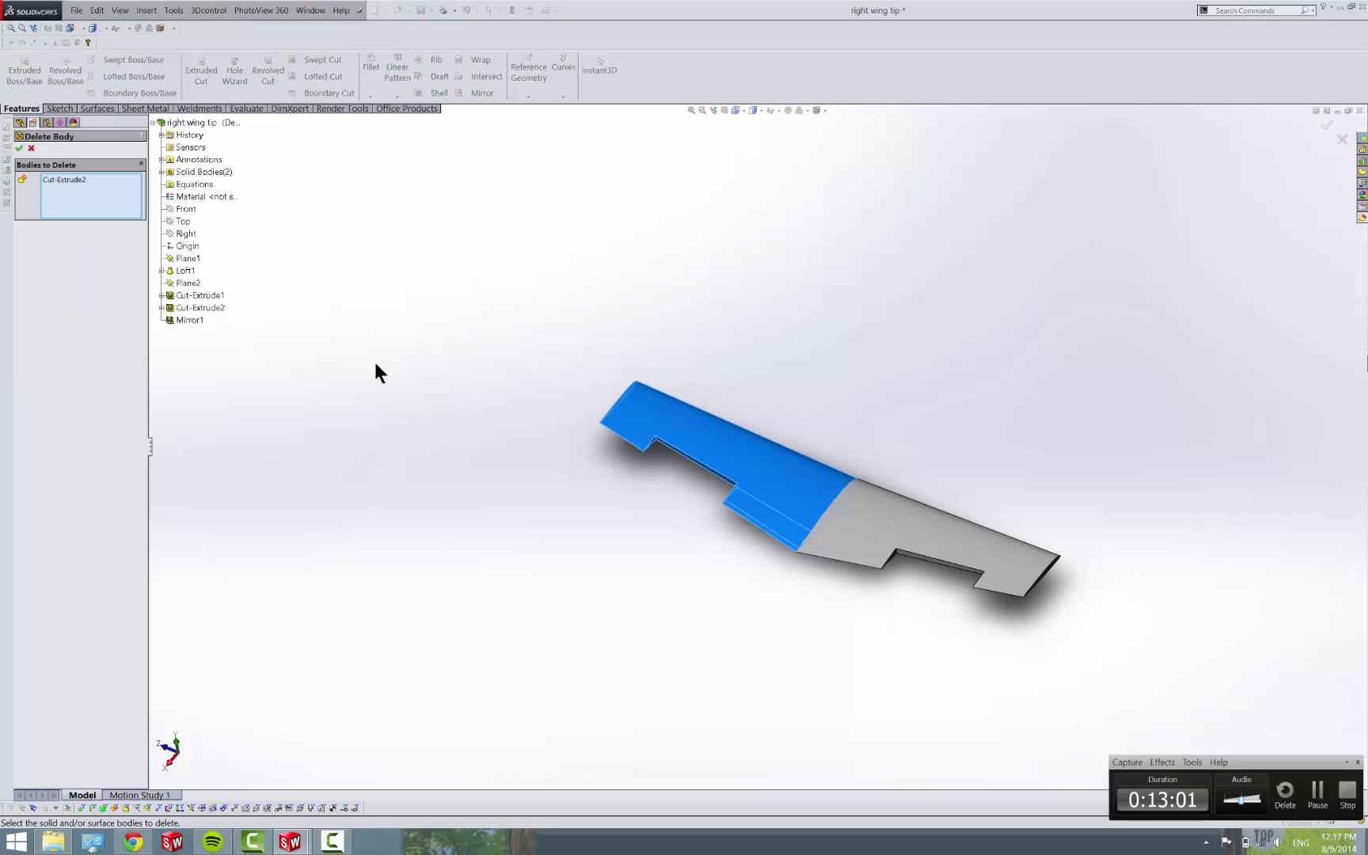
left_click(19, 148)
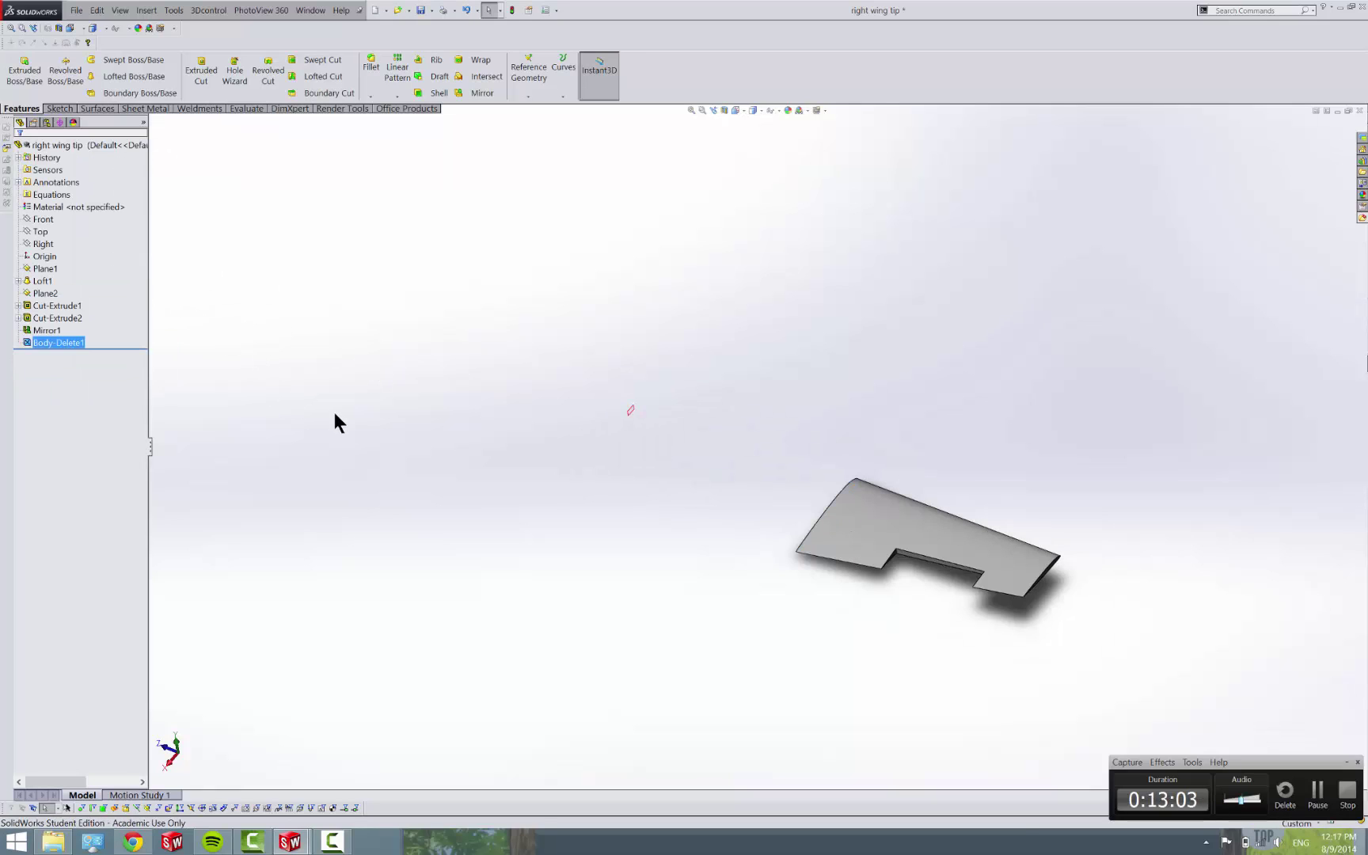
scroll(911, 511, "down", 2)
middle_click_drag(910, 514, 929, 420)
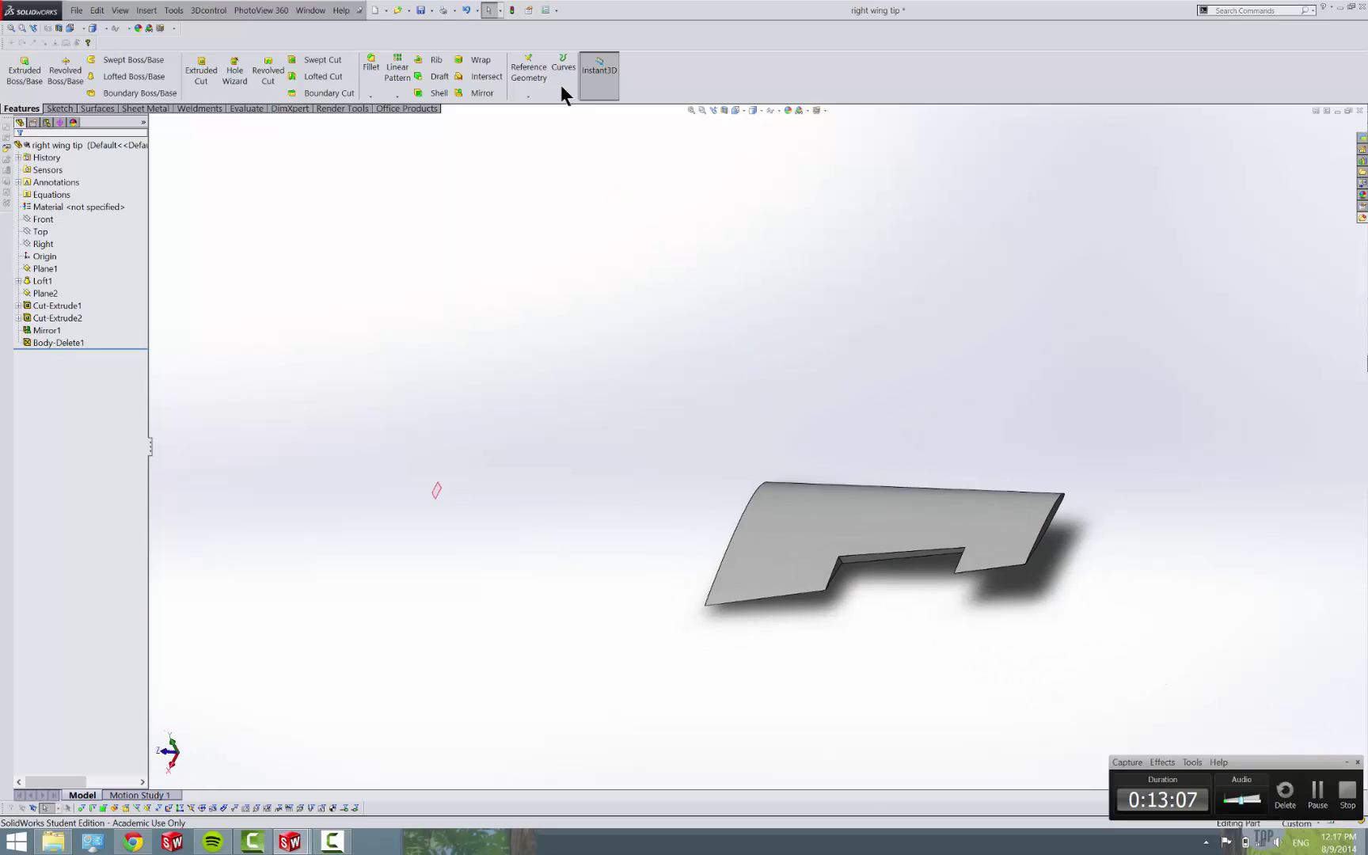
- Save the right wing tip, then save the left aileron as a copy named 'right aileron'
left_click(421, 11)
mouse_move(290, 841)
left_click(396, 776)
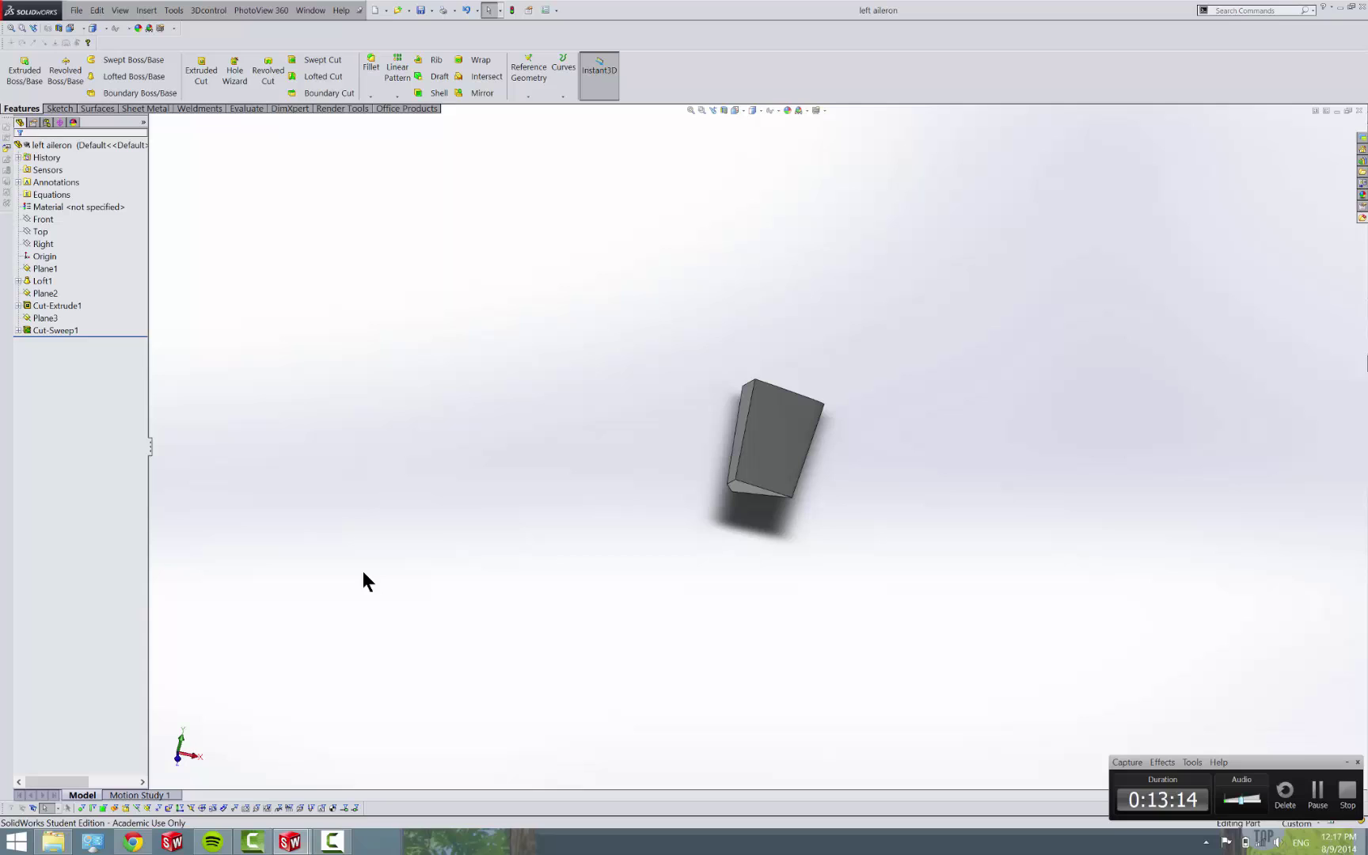
left_click(433, 11)
left_click(436, 44)
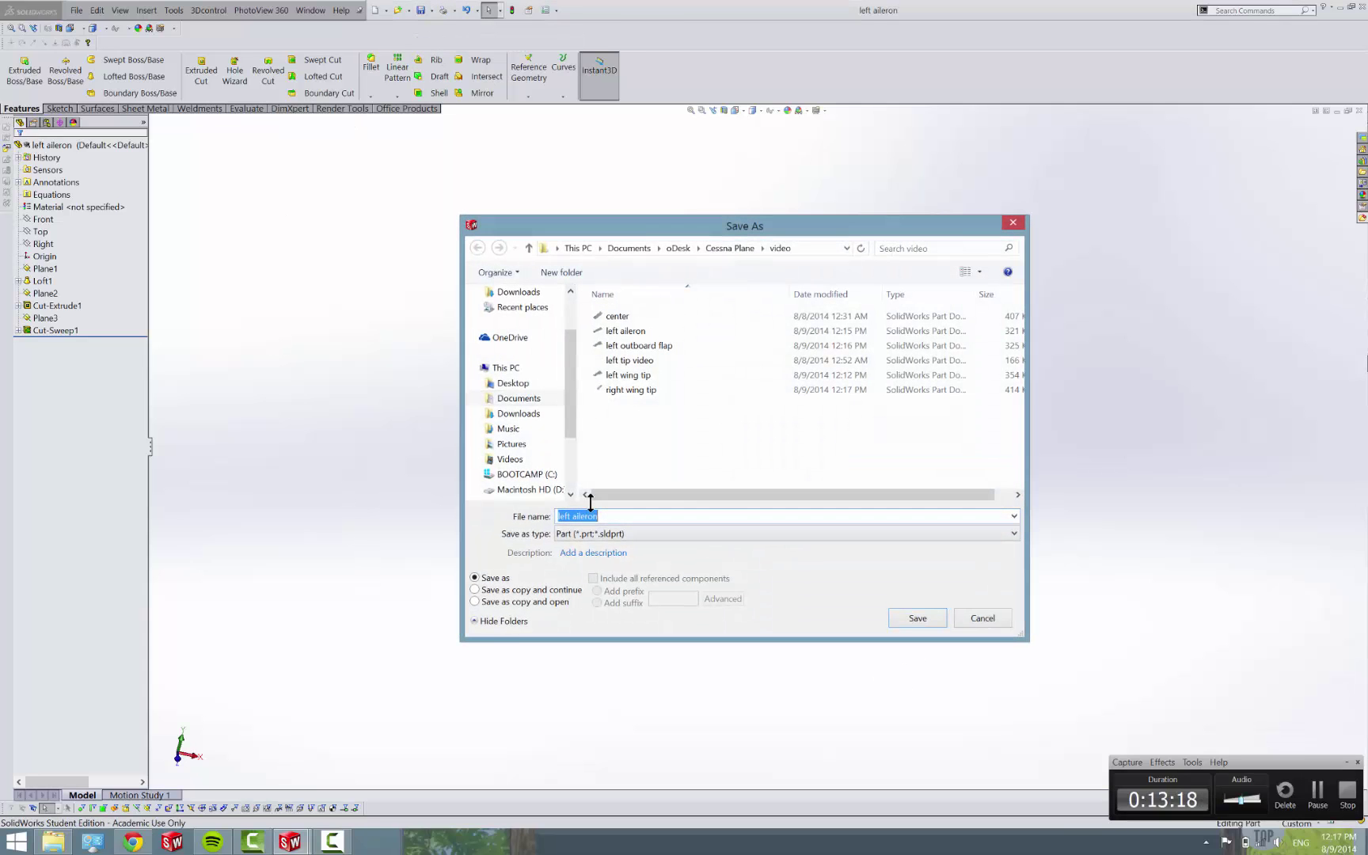
left_click(476, 602)
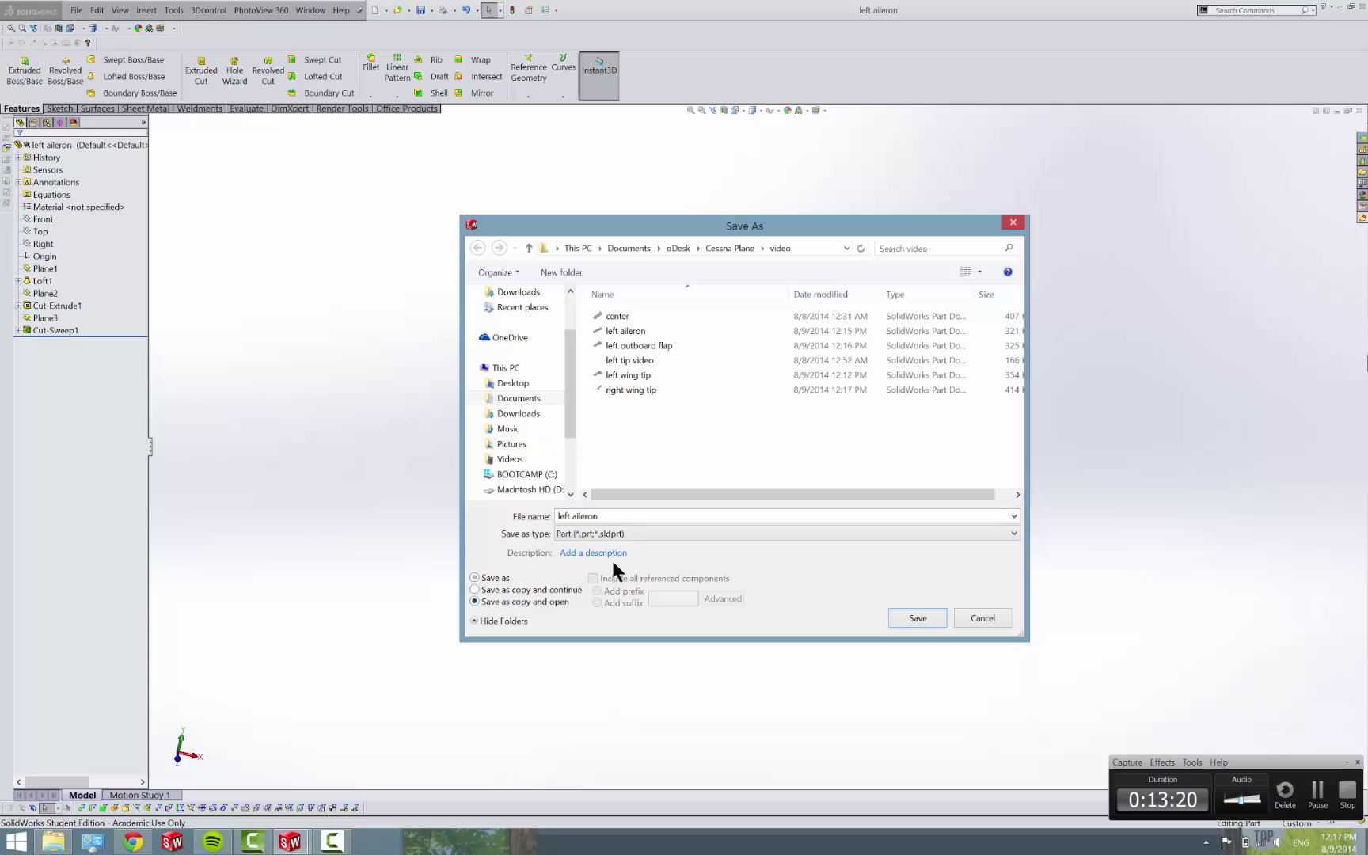
left_click(568, 516)
left_click_drag(572, 517, 540, 522)
type("right")
key("Return")
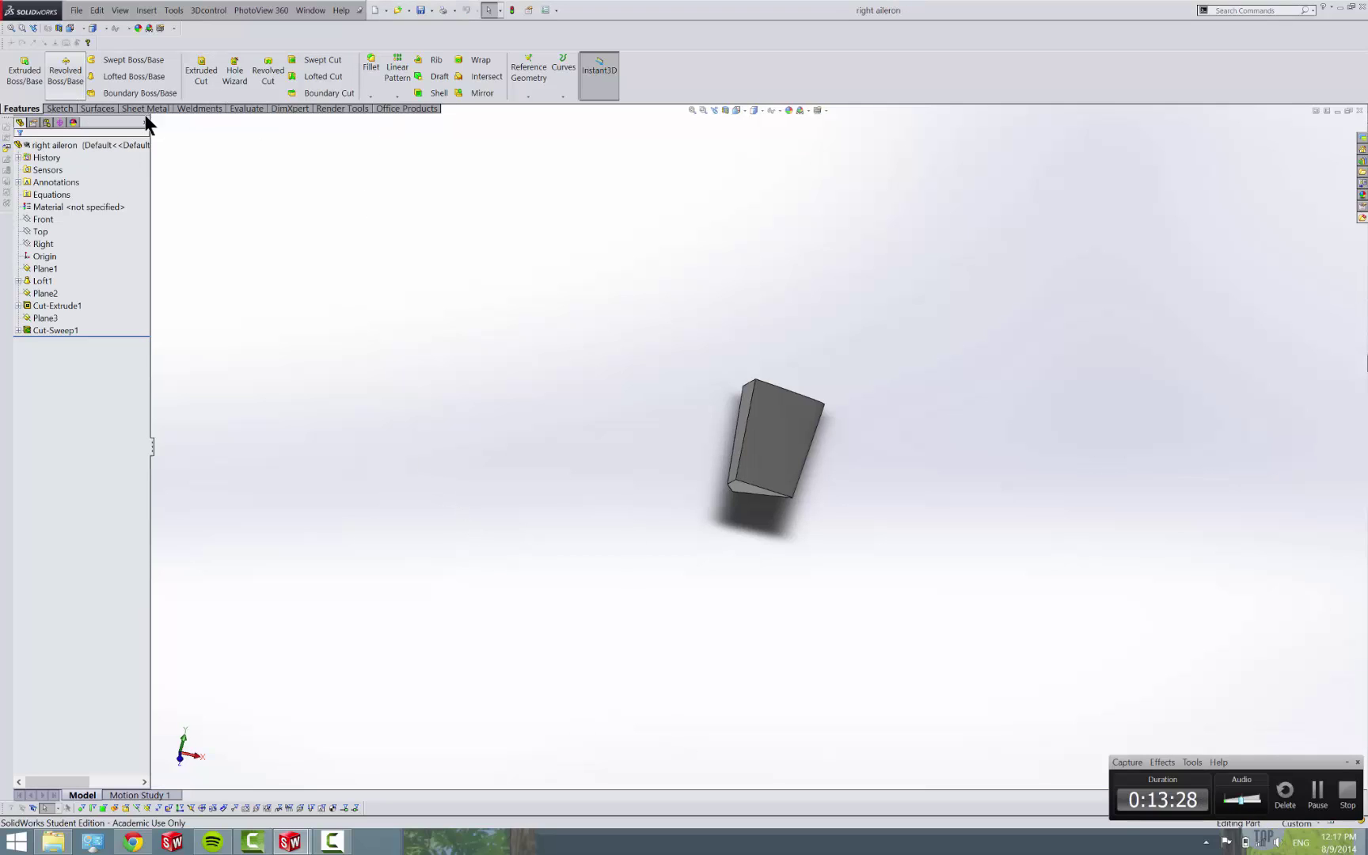
- Mirror the aileron body across its end face to create Mirror1
left_click(398, 96)
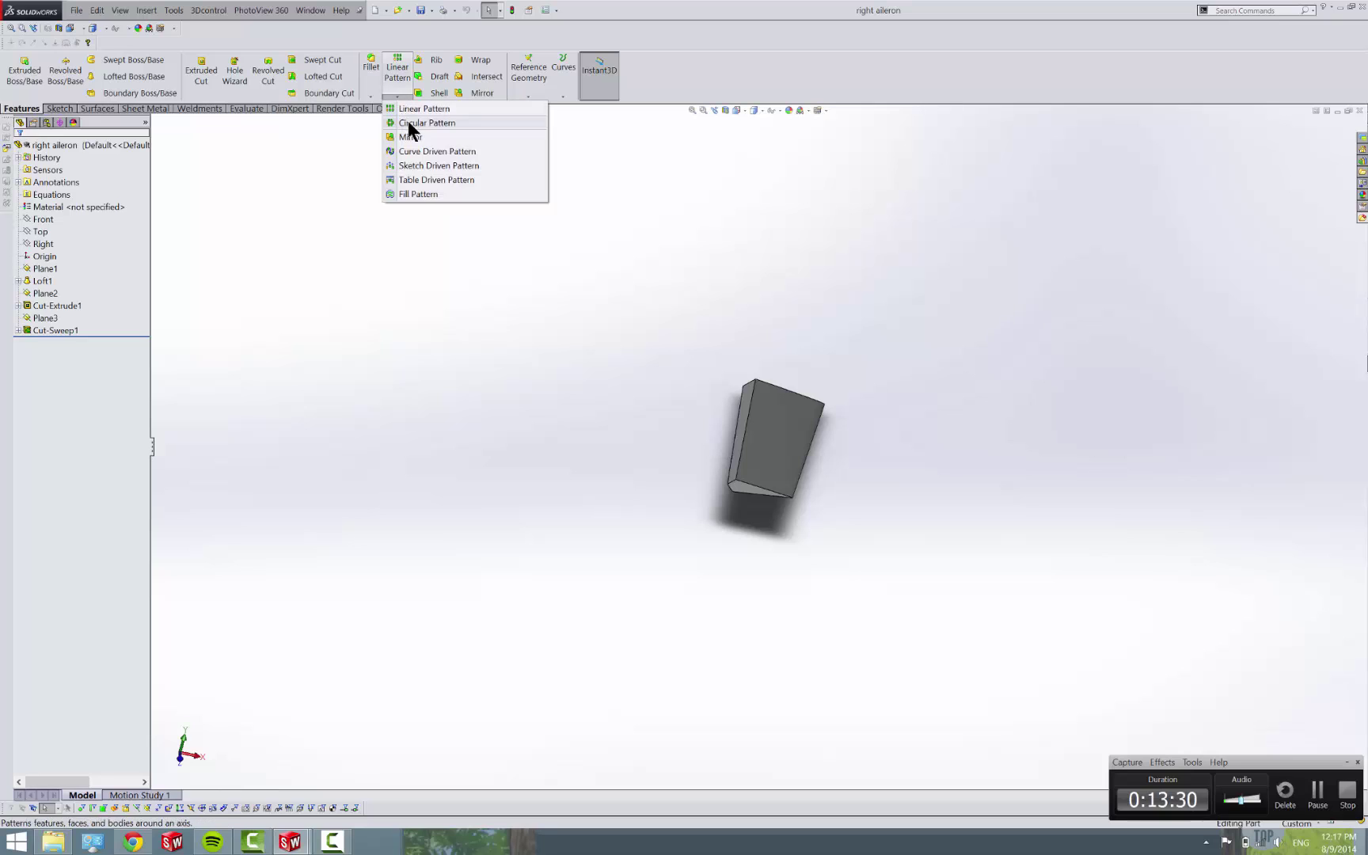
left_click(415, 141)
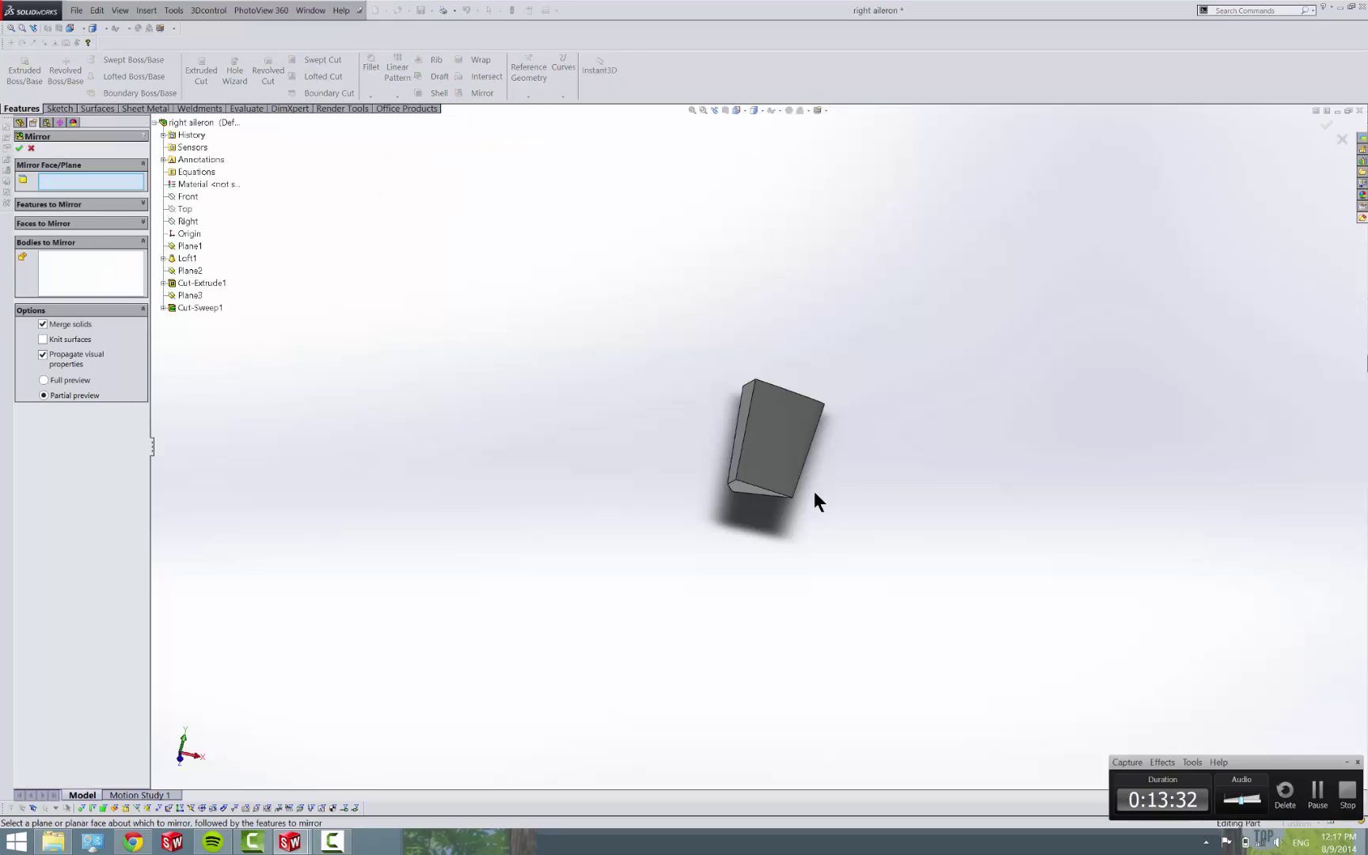
middle_click_drag(818, 501, 546, 691)
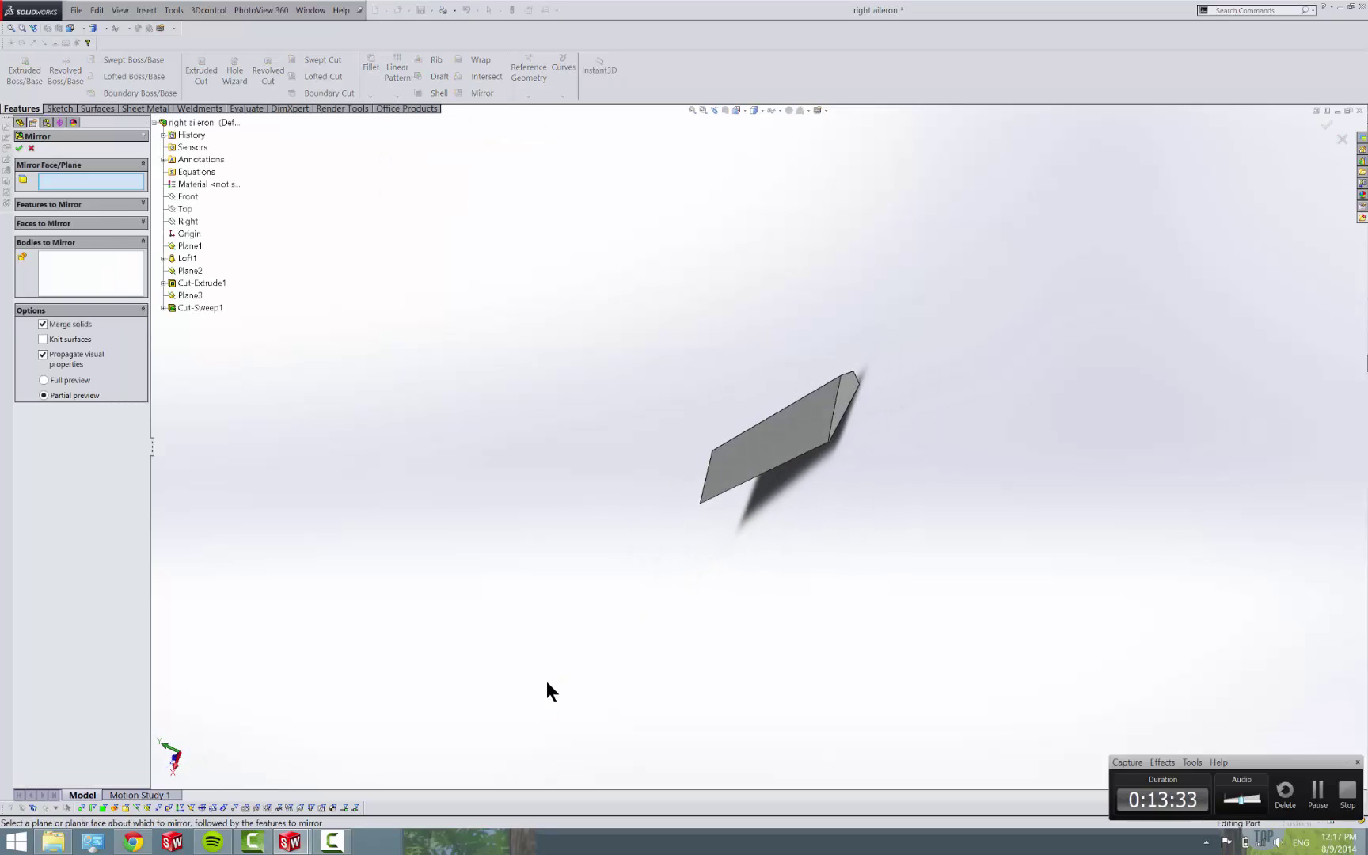
left_click(851, 388)
left_click(791, 424)
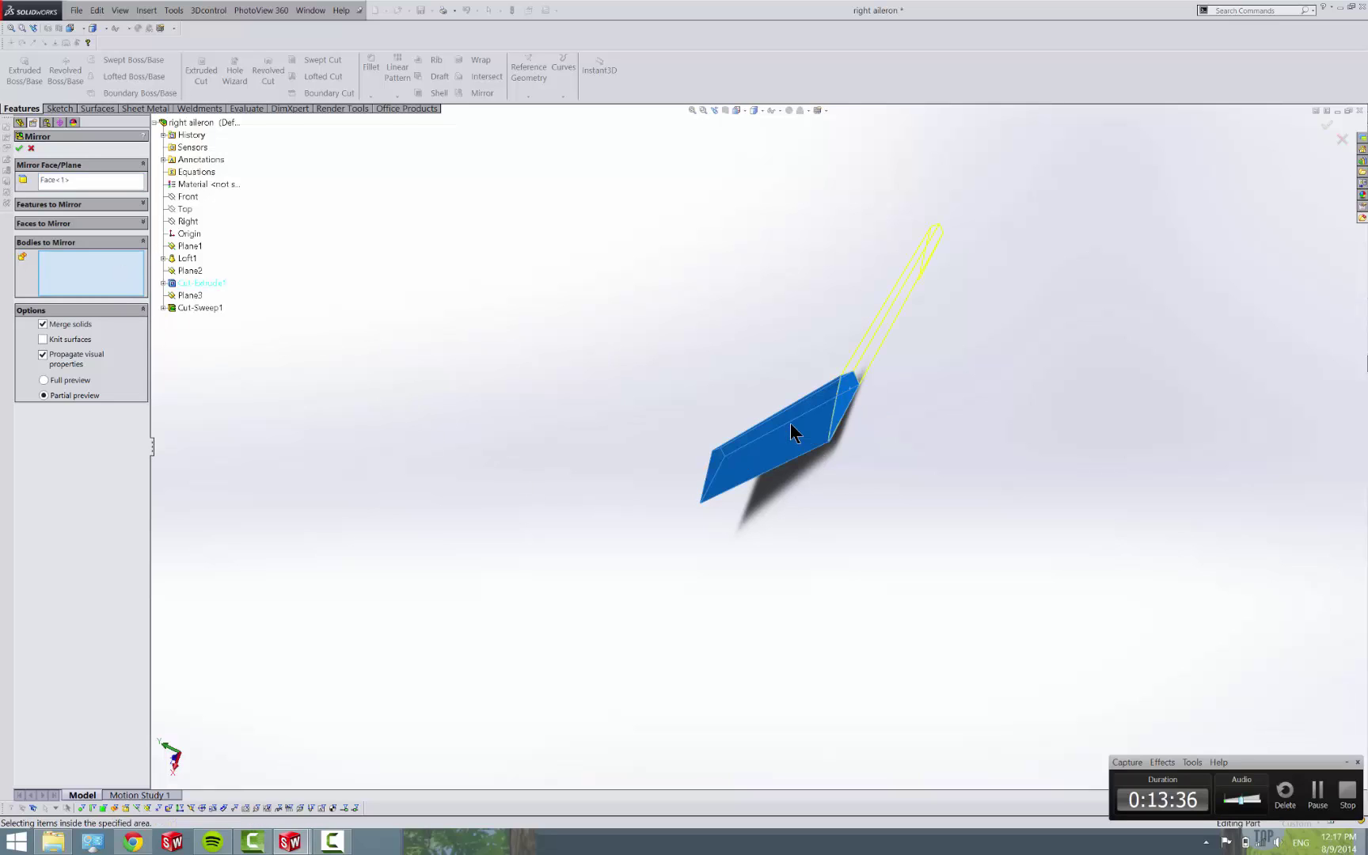
left_click(19, 149)
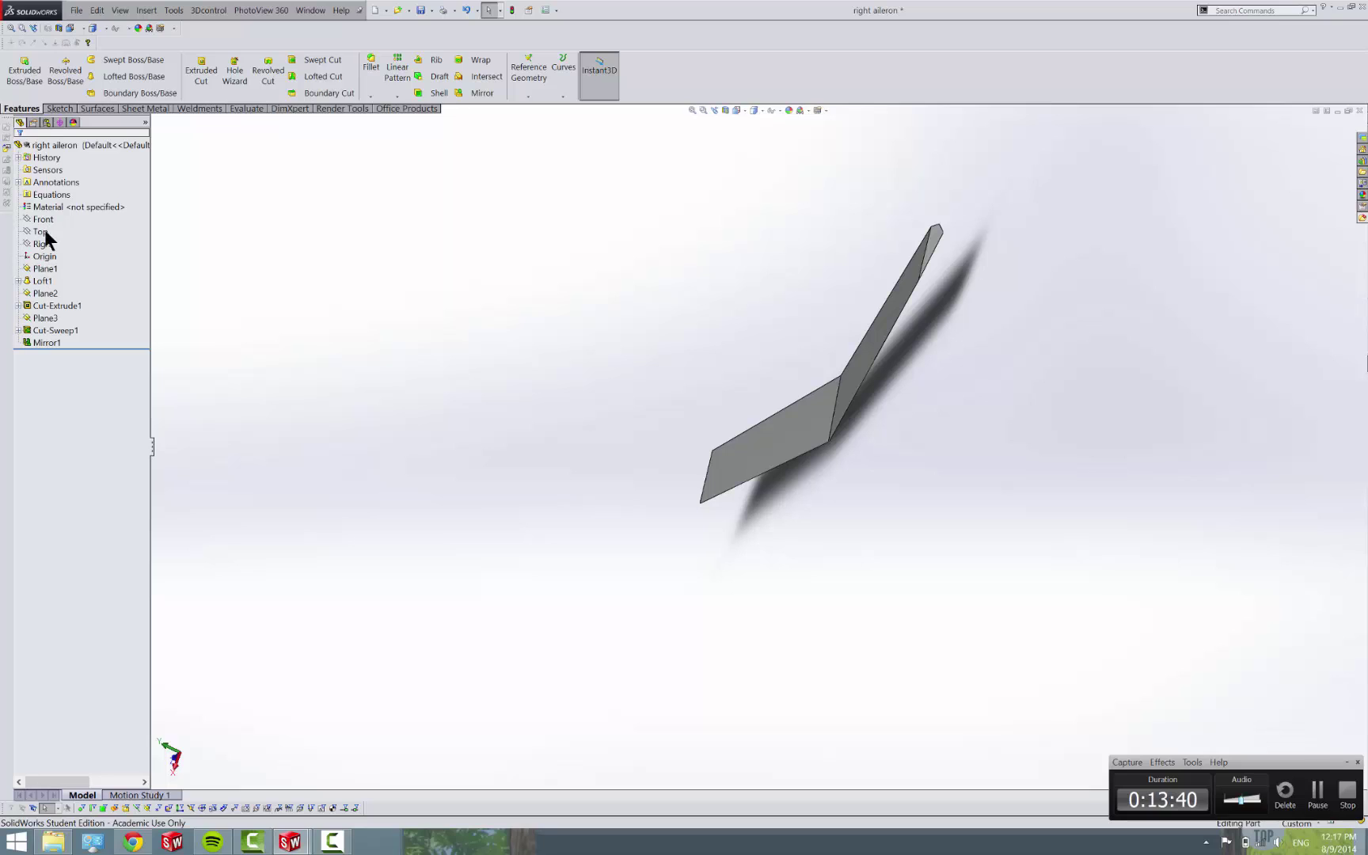
right_click(50, 343)
left_click(53, 327)
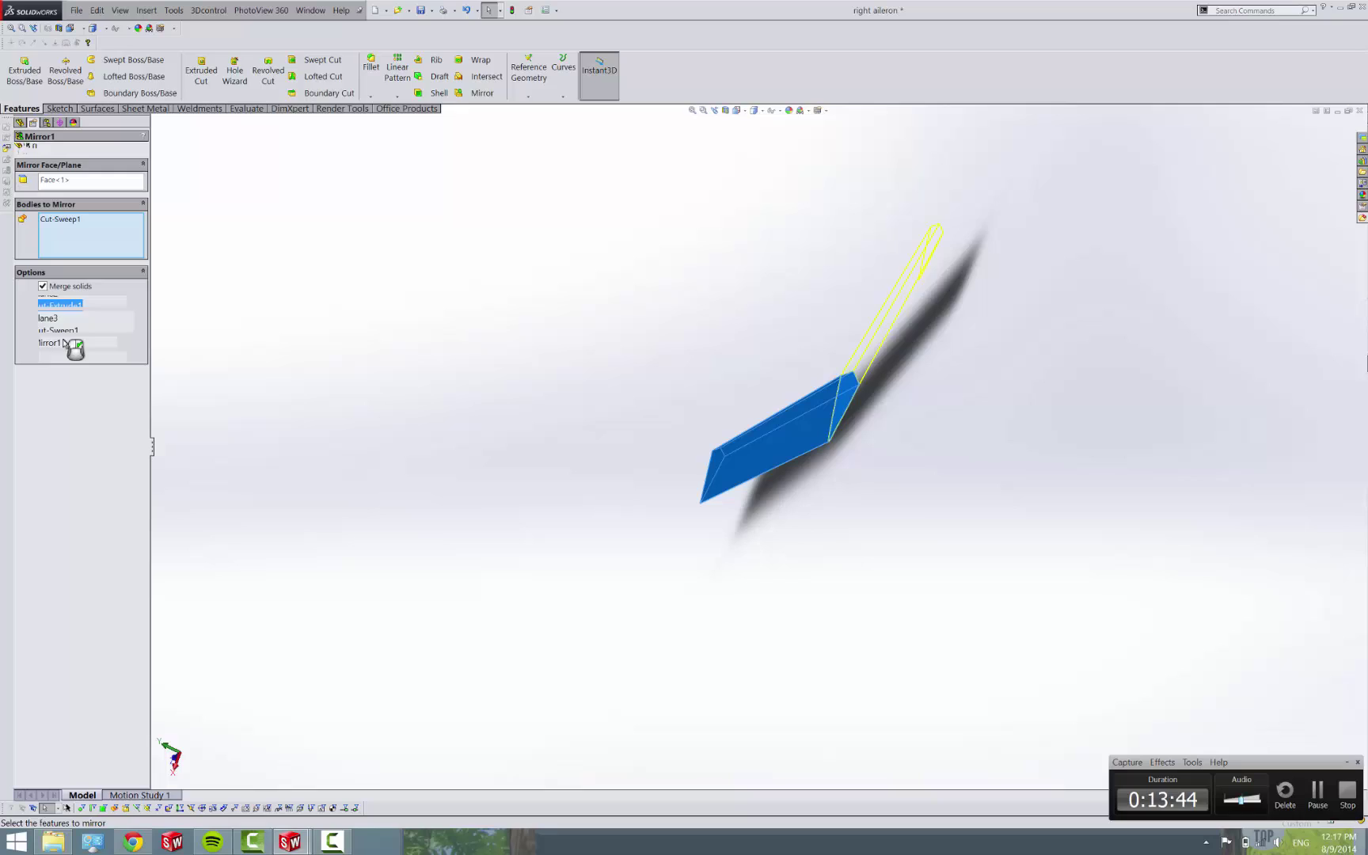
left_click(19, 148)
- Delete the original Cut-Sweep1 body and save the right aileron
left_click(18, 195)
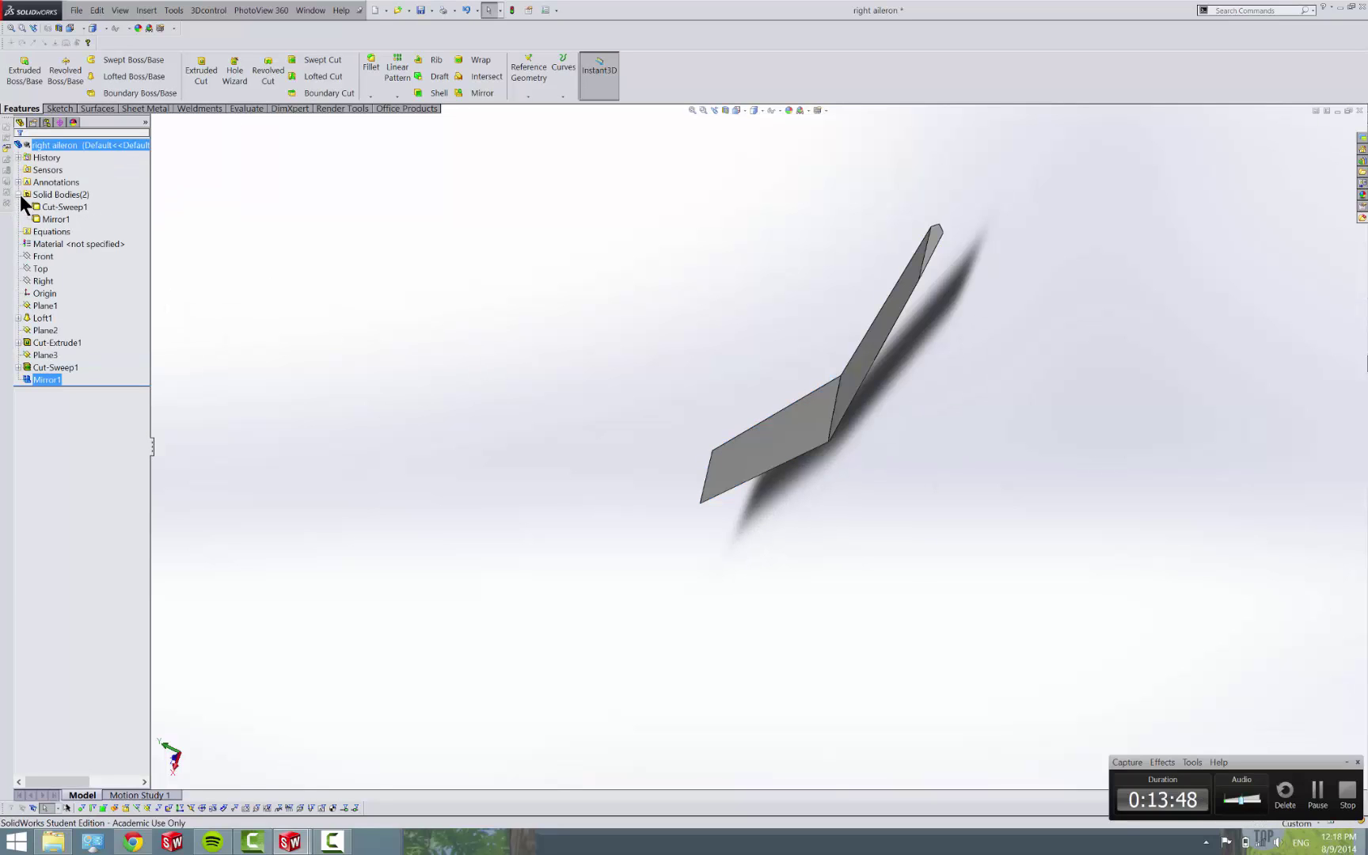
right_click(55, 207)
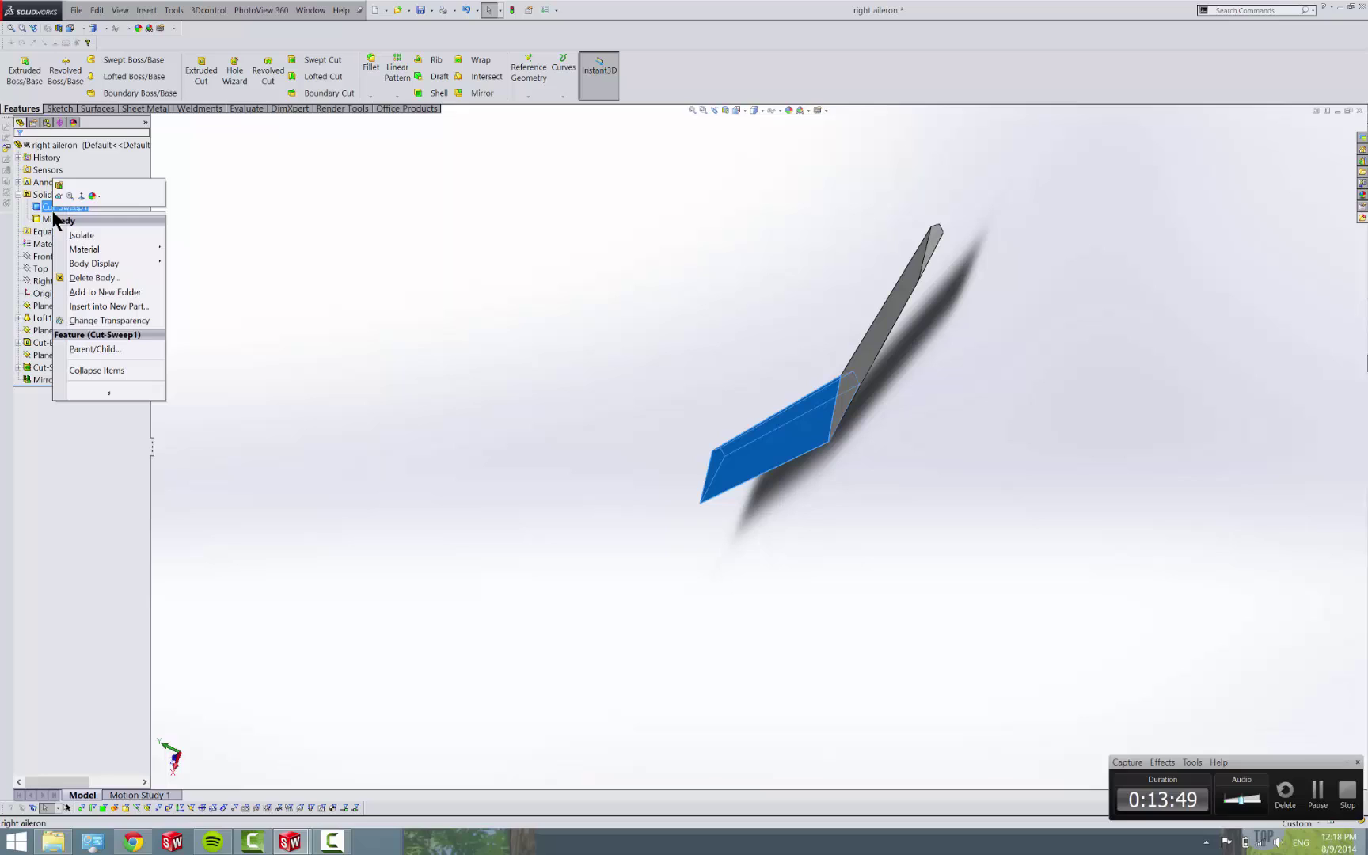
left_click(93, 278)
left_click(20, 150)
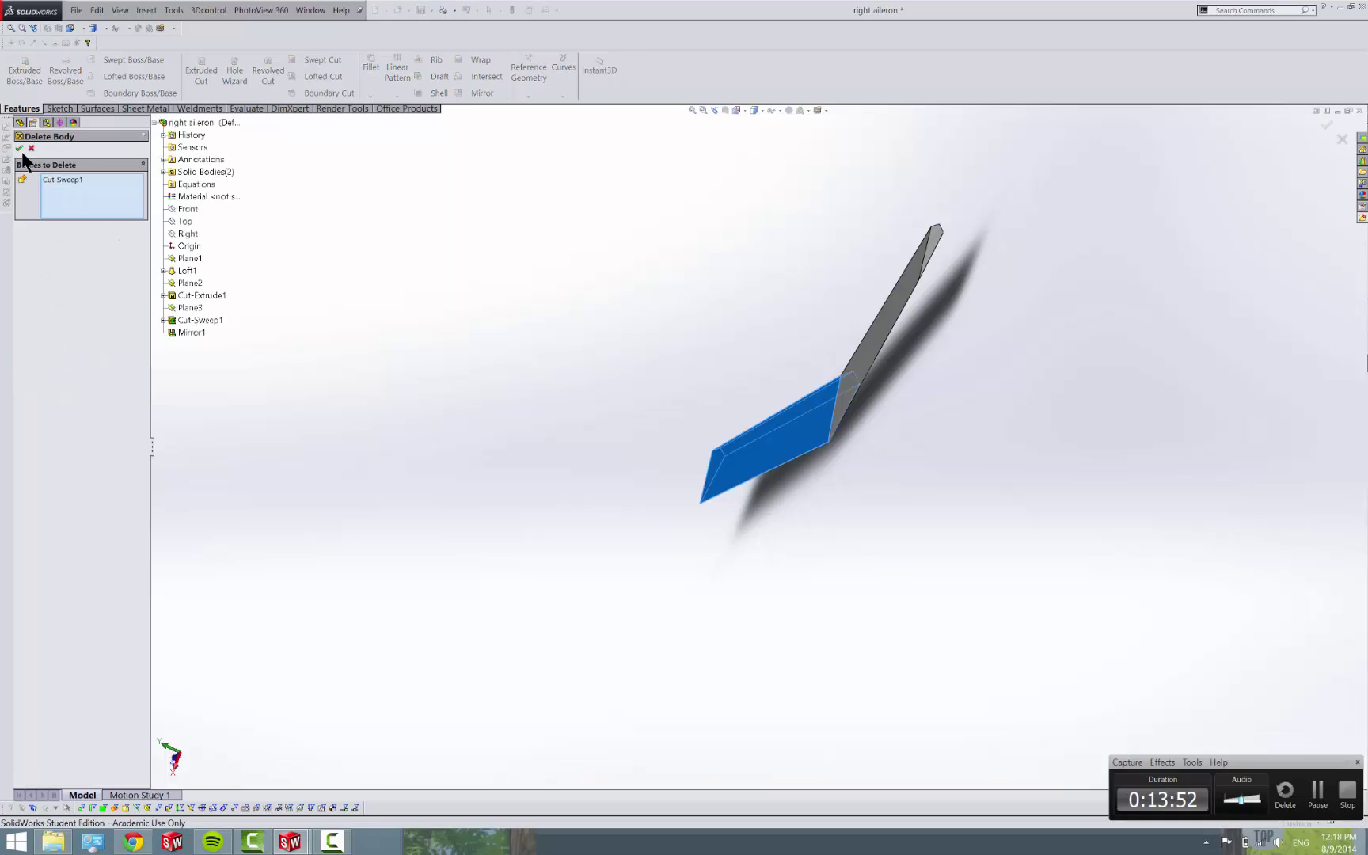
left_click(363, 326)
left_click(421, 11)
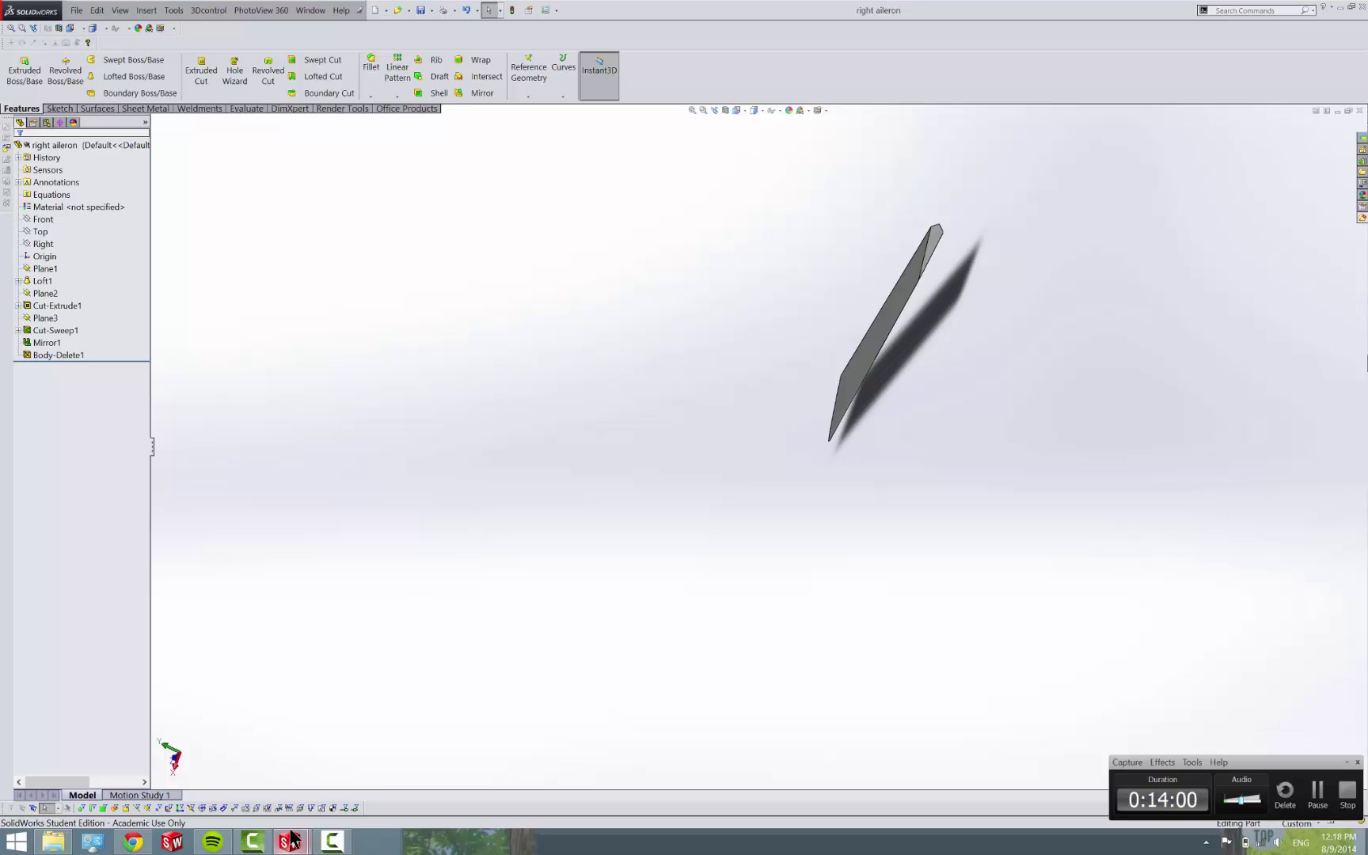
mouse_move(290, 841)
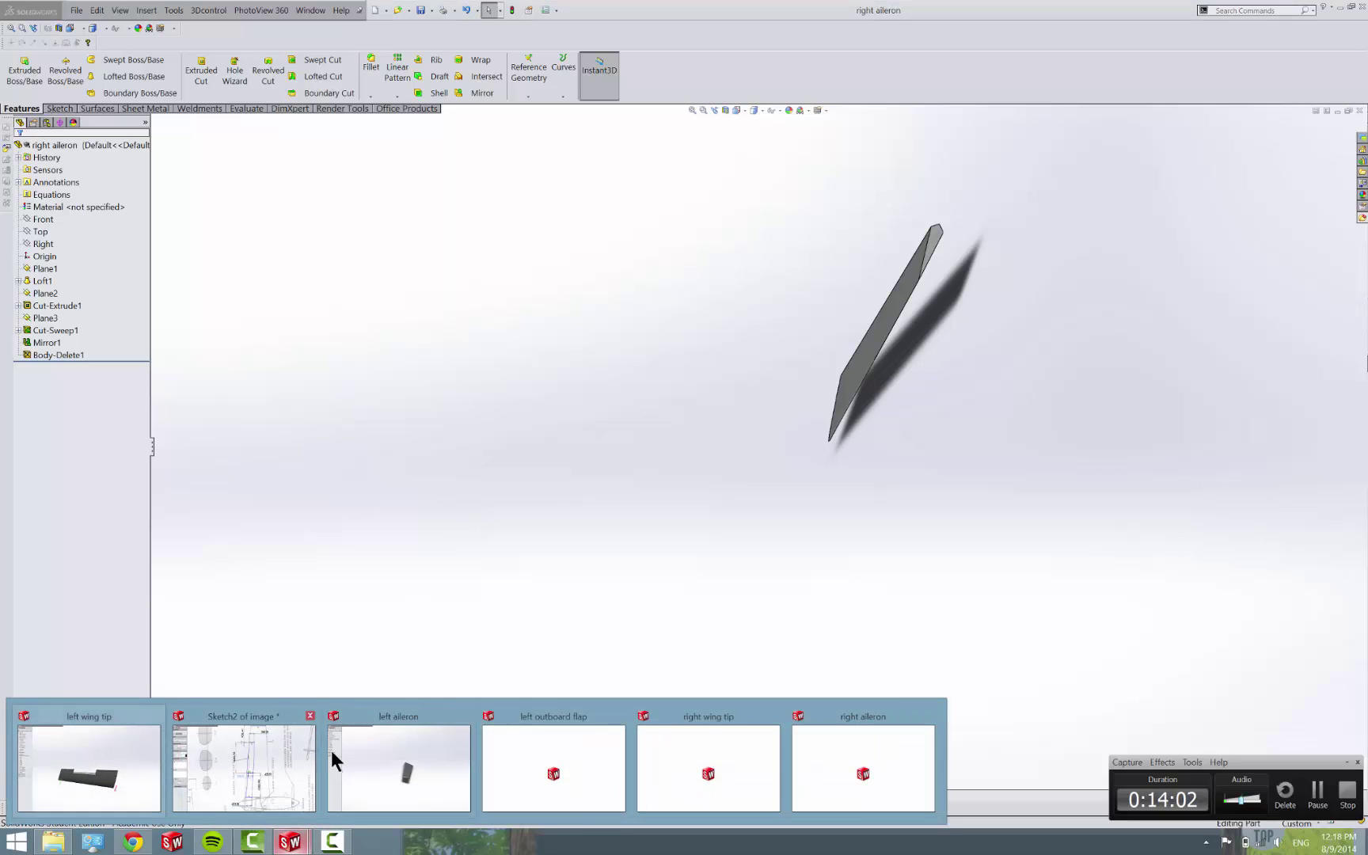
- From the left outboard flap, save a copy renamed from 'left' to 'right outboard flap'
key("ctrl+Tab")
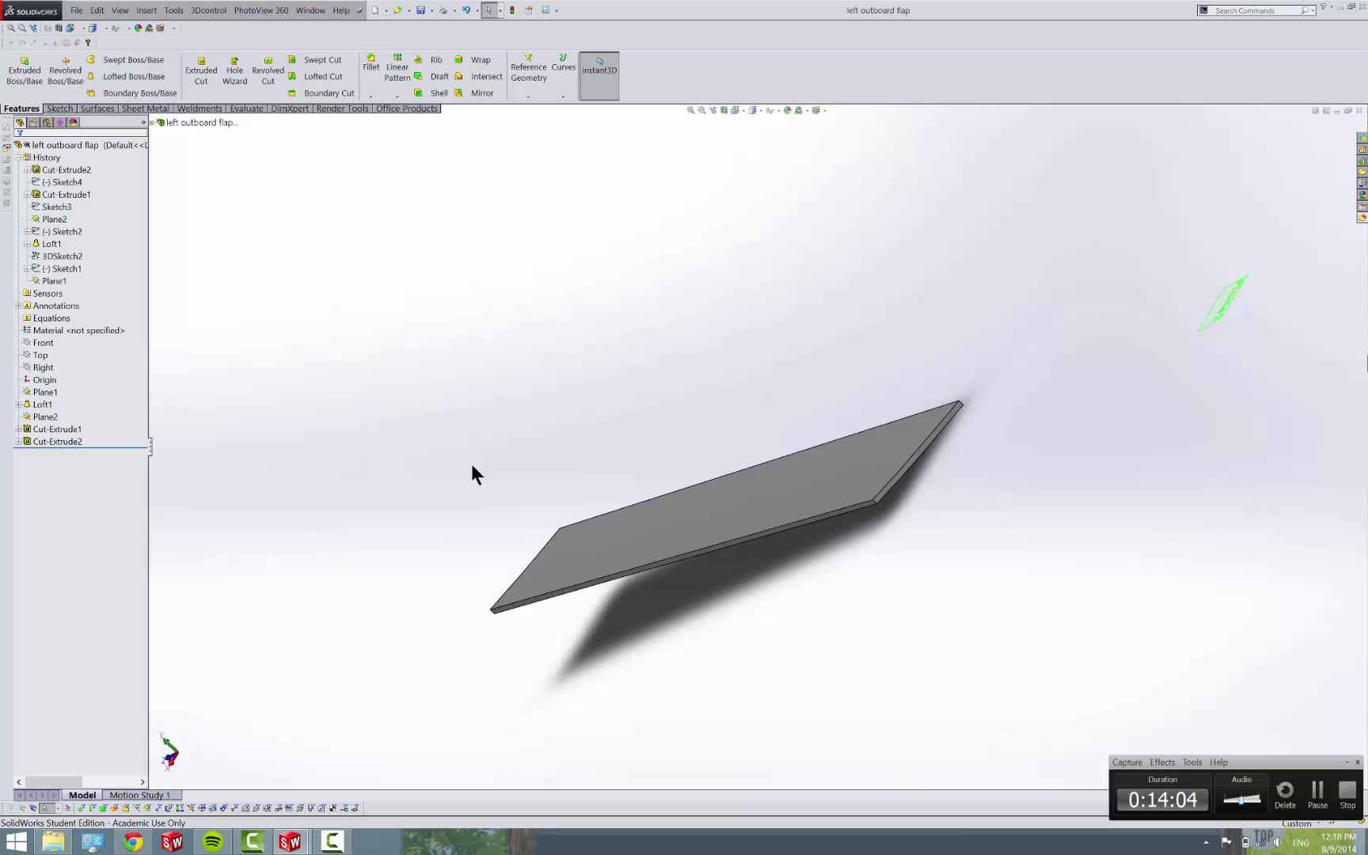
left_click(432, 8)
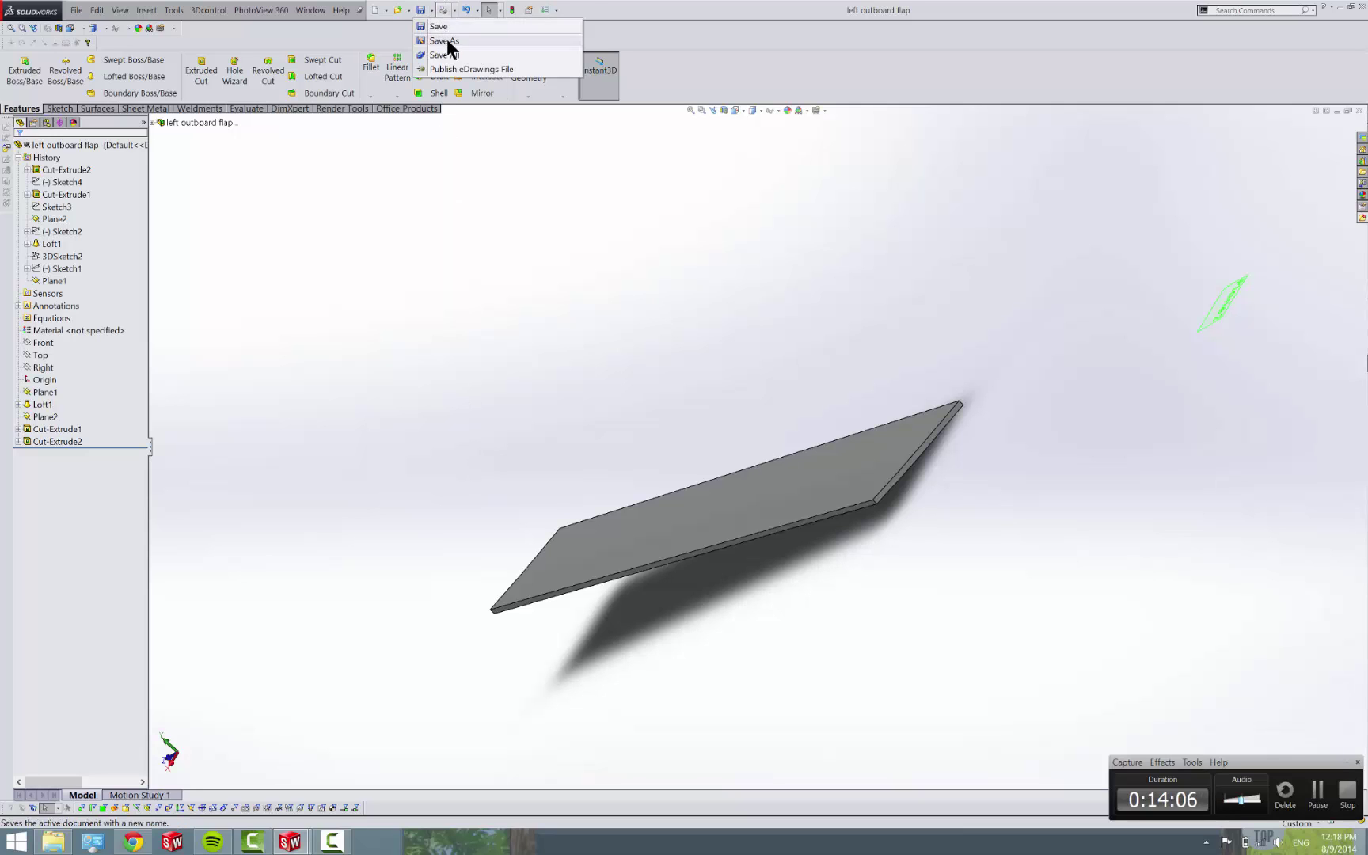
left_click(448, 42)
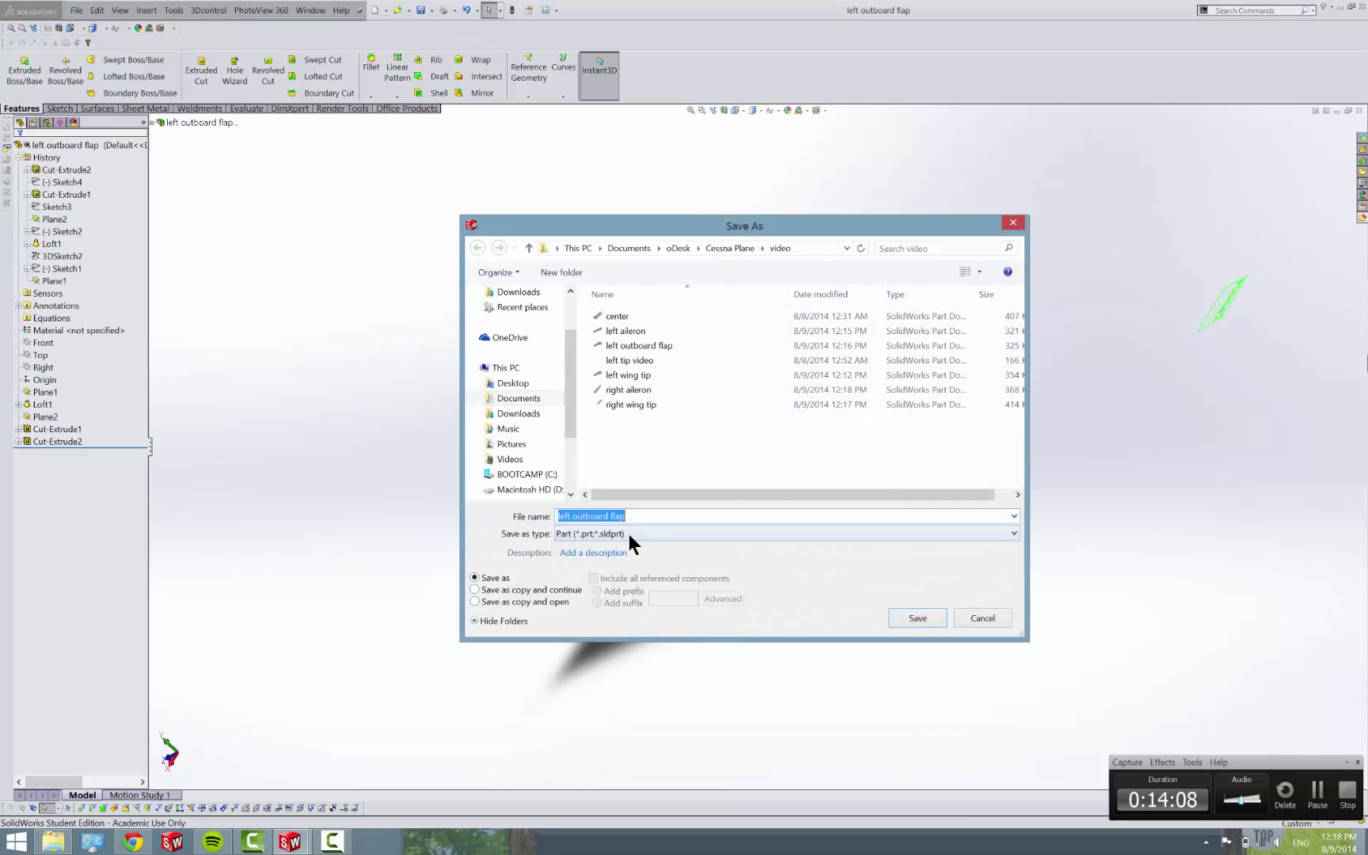
double_click(565, 517)
type("right")
key("Return")
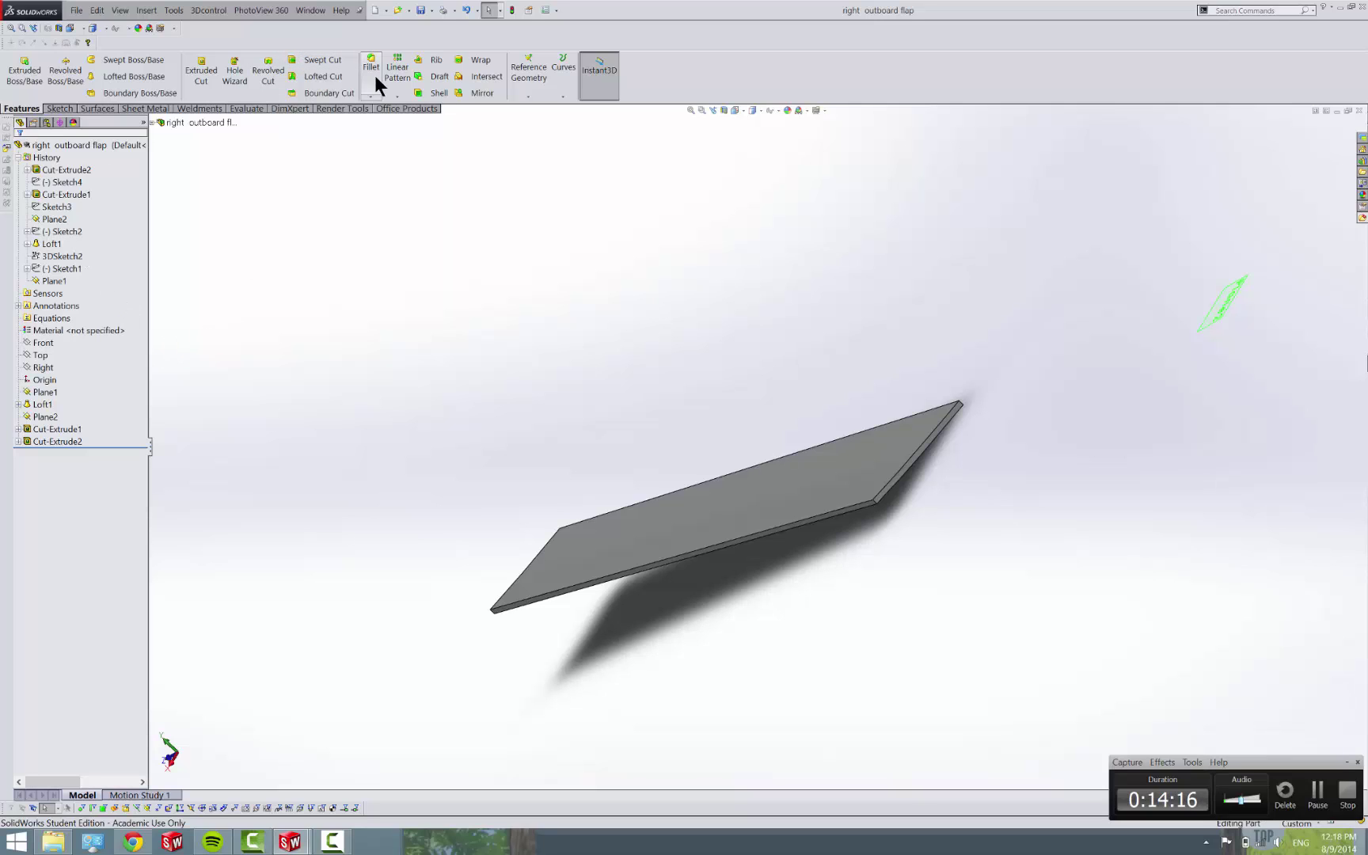
- Mirror the Cut-Extrude2 flap body across its right end face as a separate, unmerged body
left_click(395, 95)
left_click(418, 136)
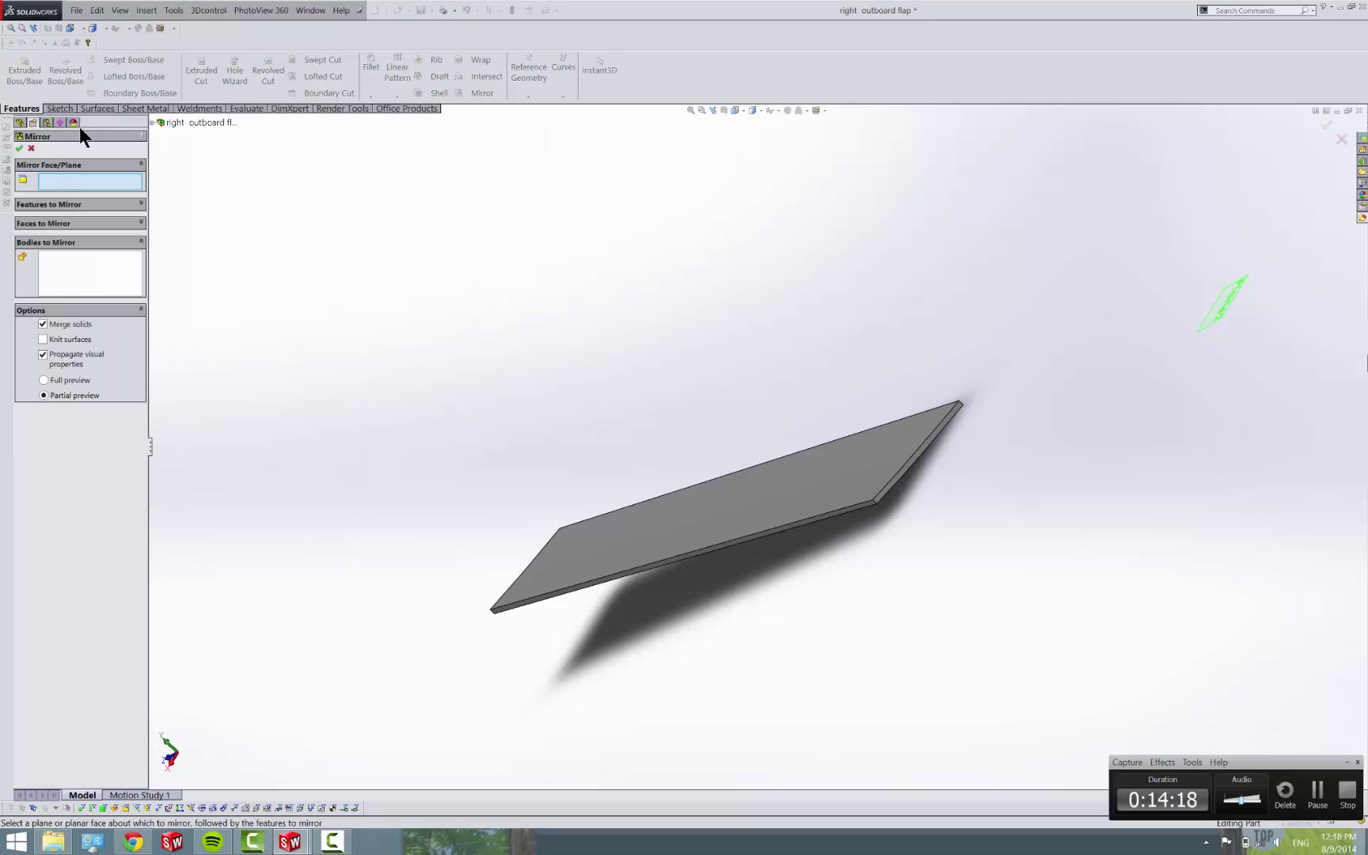
left_click(907, 472)
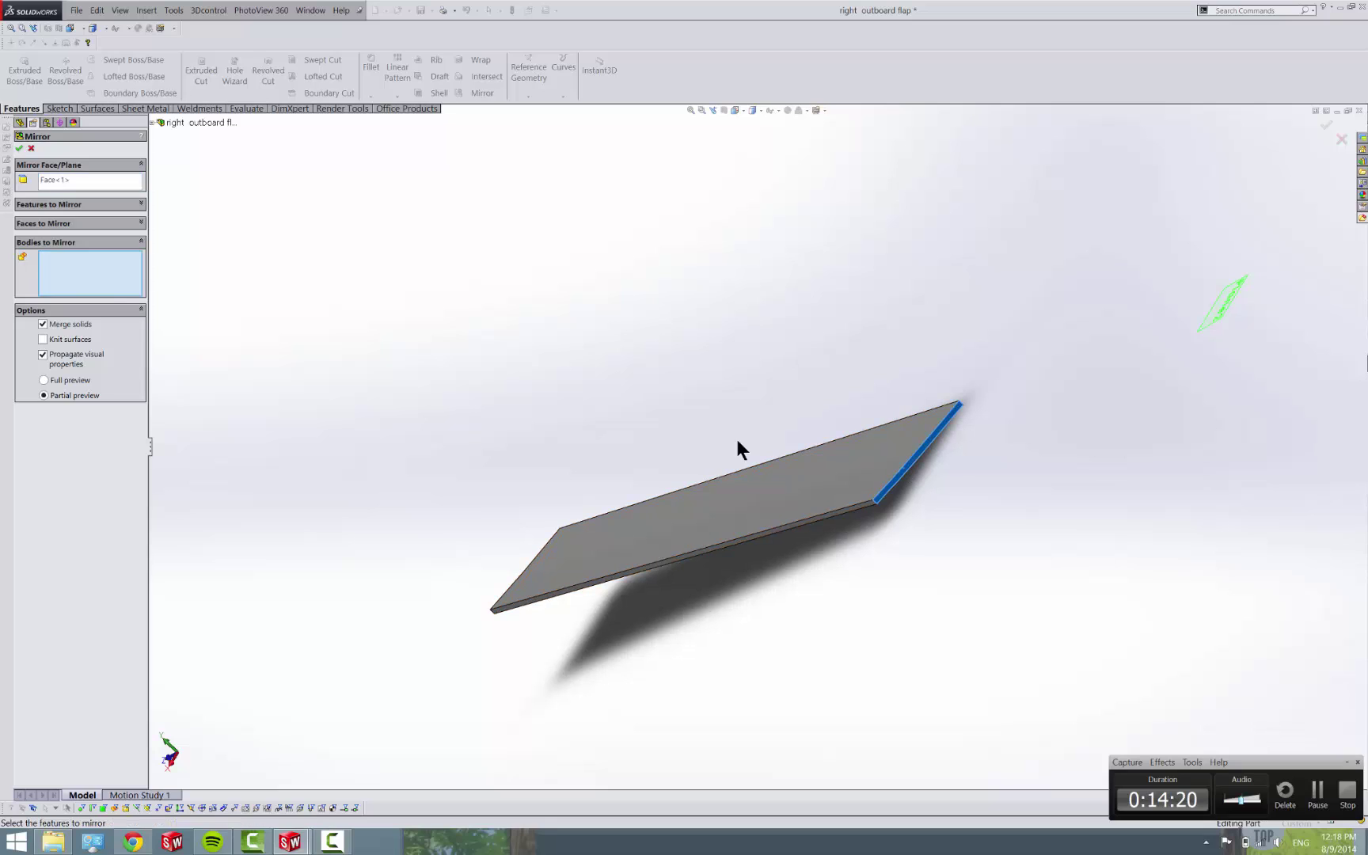
left_click(727, 512)
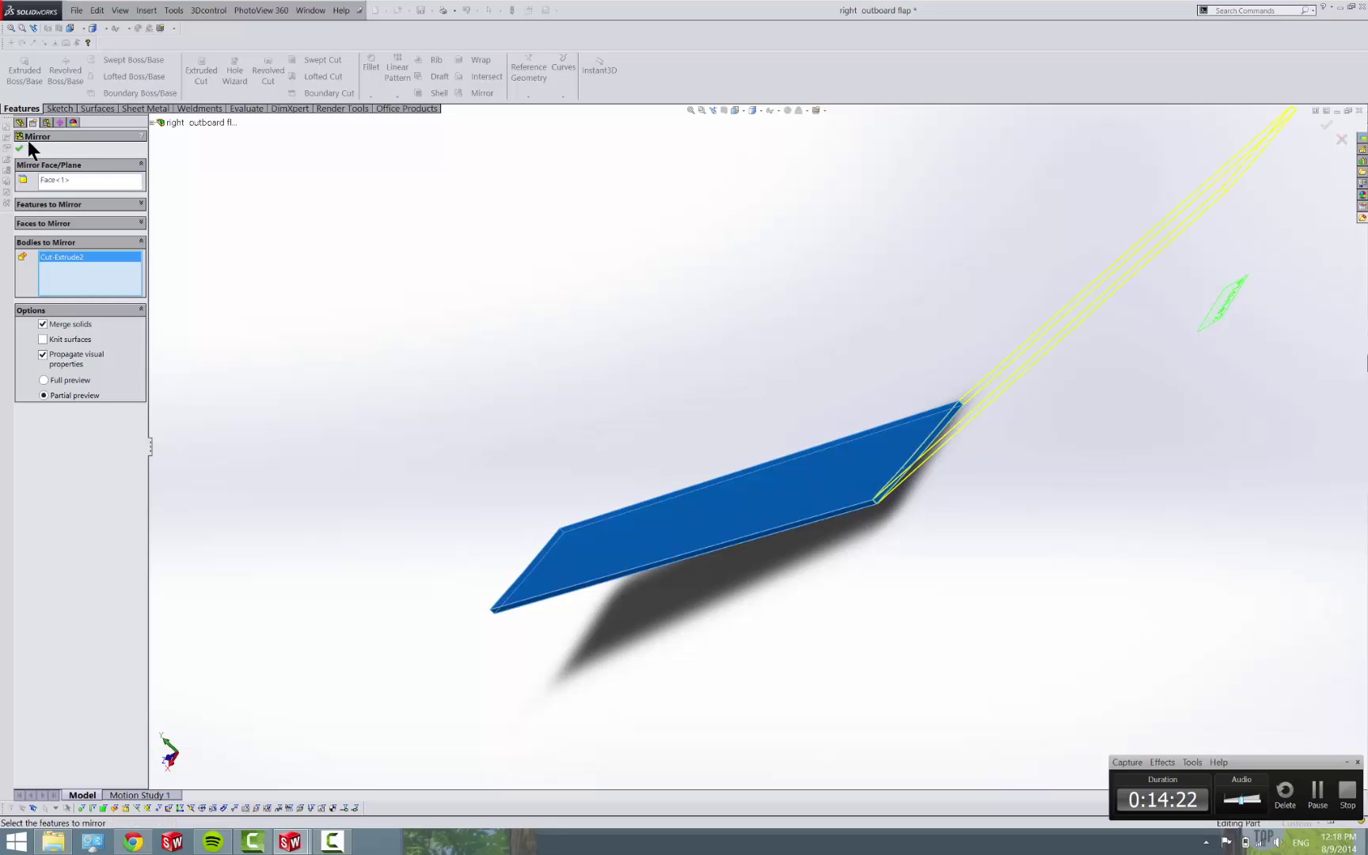
left_click(54, 323)
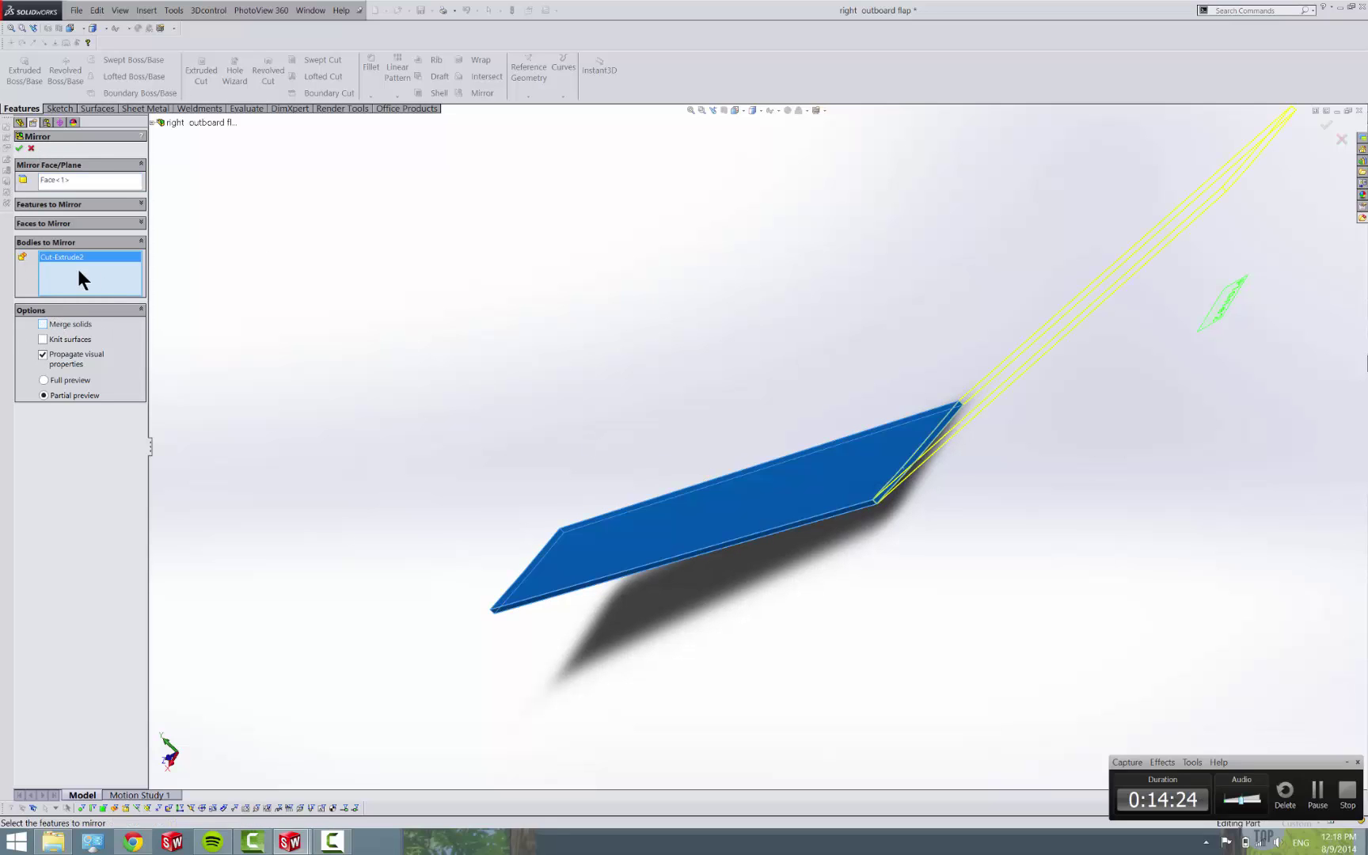
left_click(19, 148)
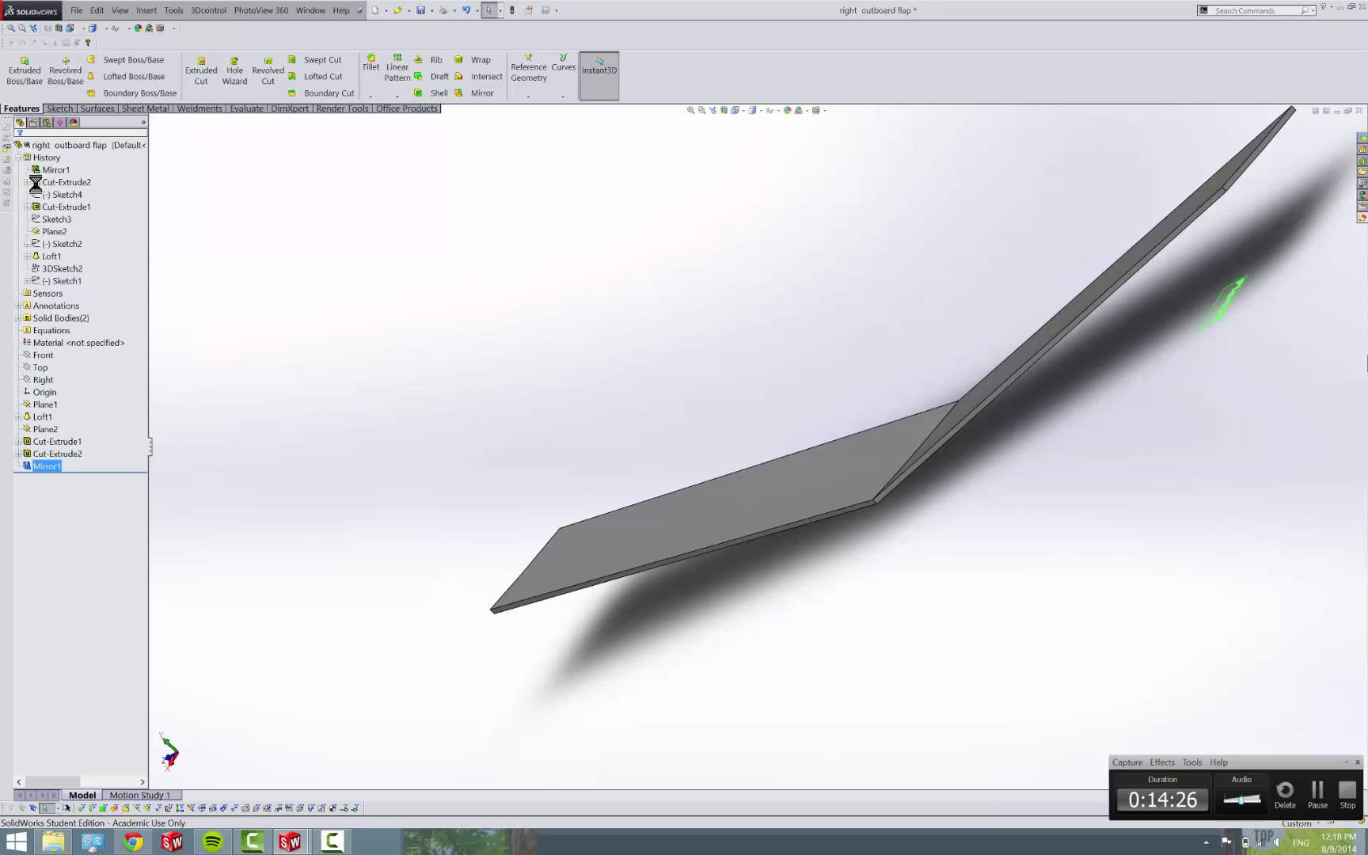
- Delete the original Cut-Extrude2 body, leaving only the mirrored flap, and save the right outboard flap
left_click(18, 317)
left_click(39, 330)
right_click(39, 328)
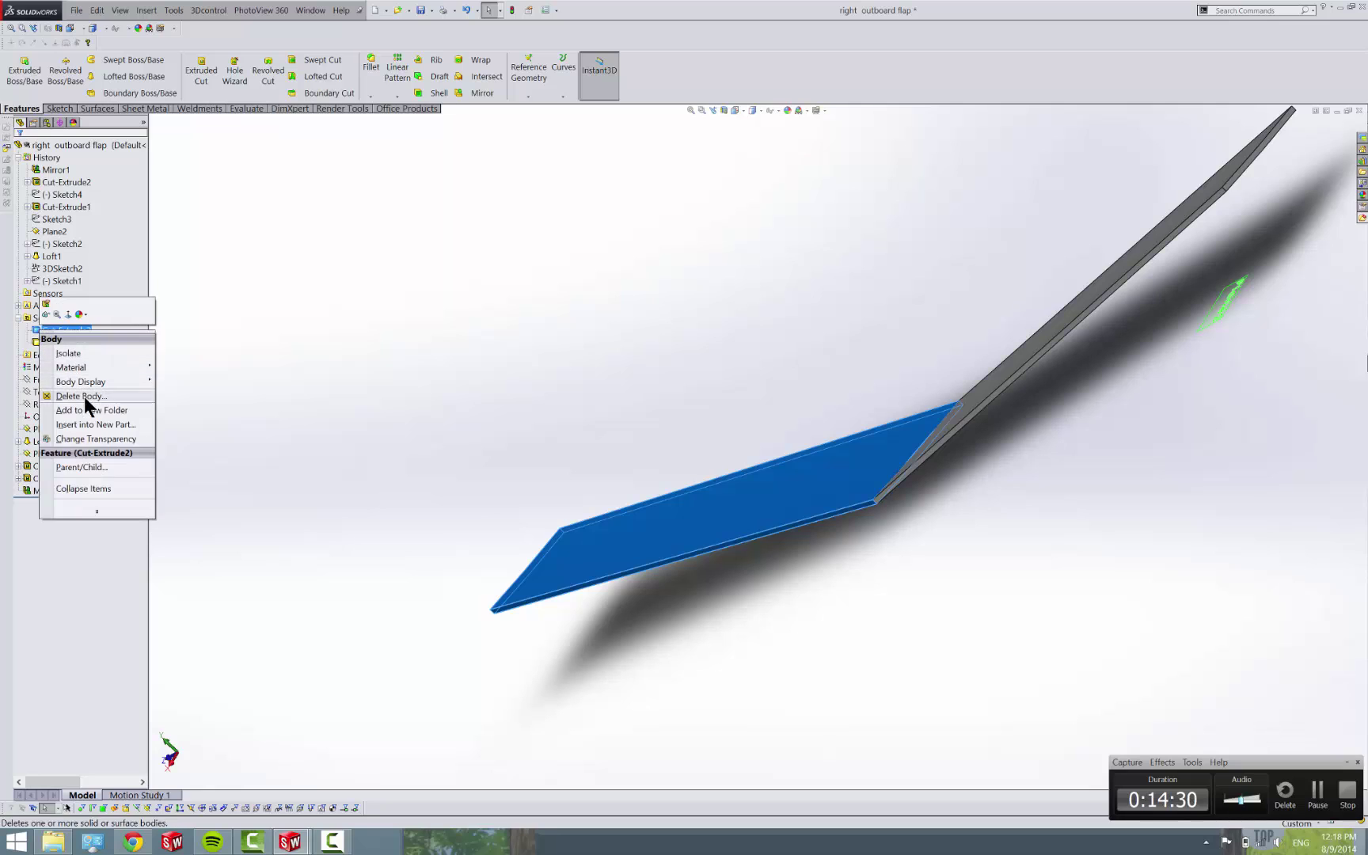
left_click(85, 397)
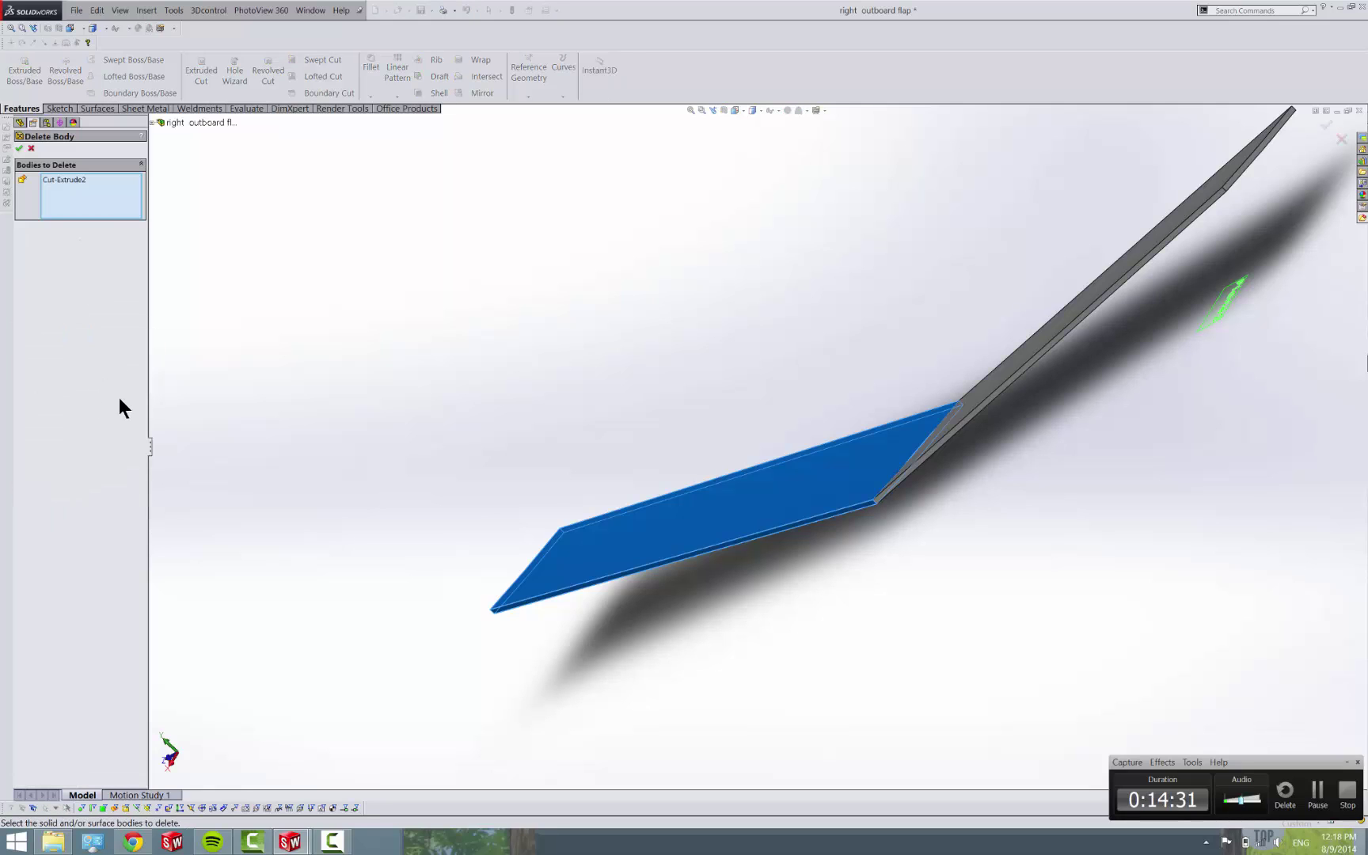
left_click(19, 148)
left_click(420, 10)
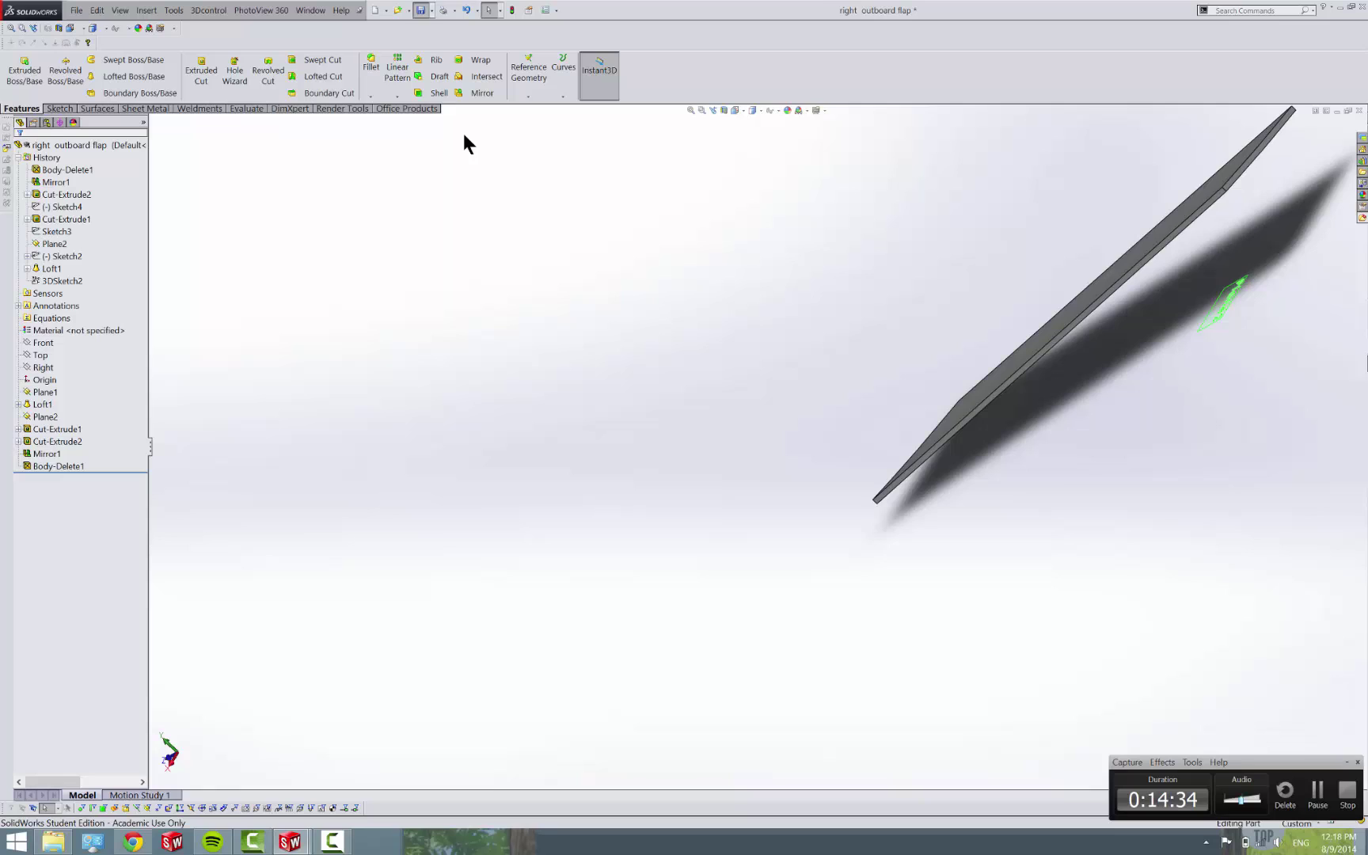
key("f")
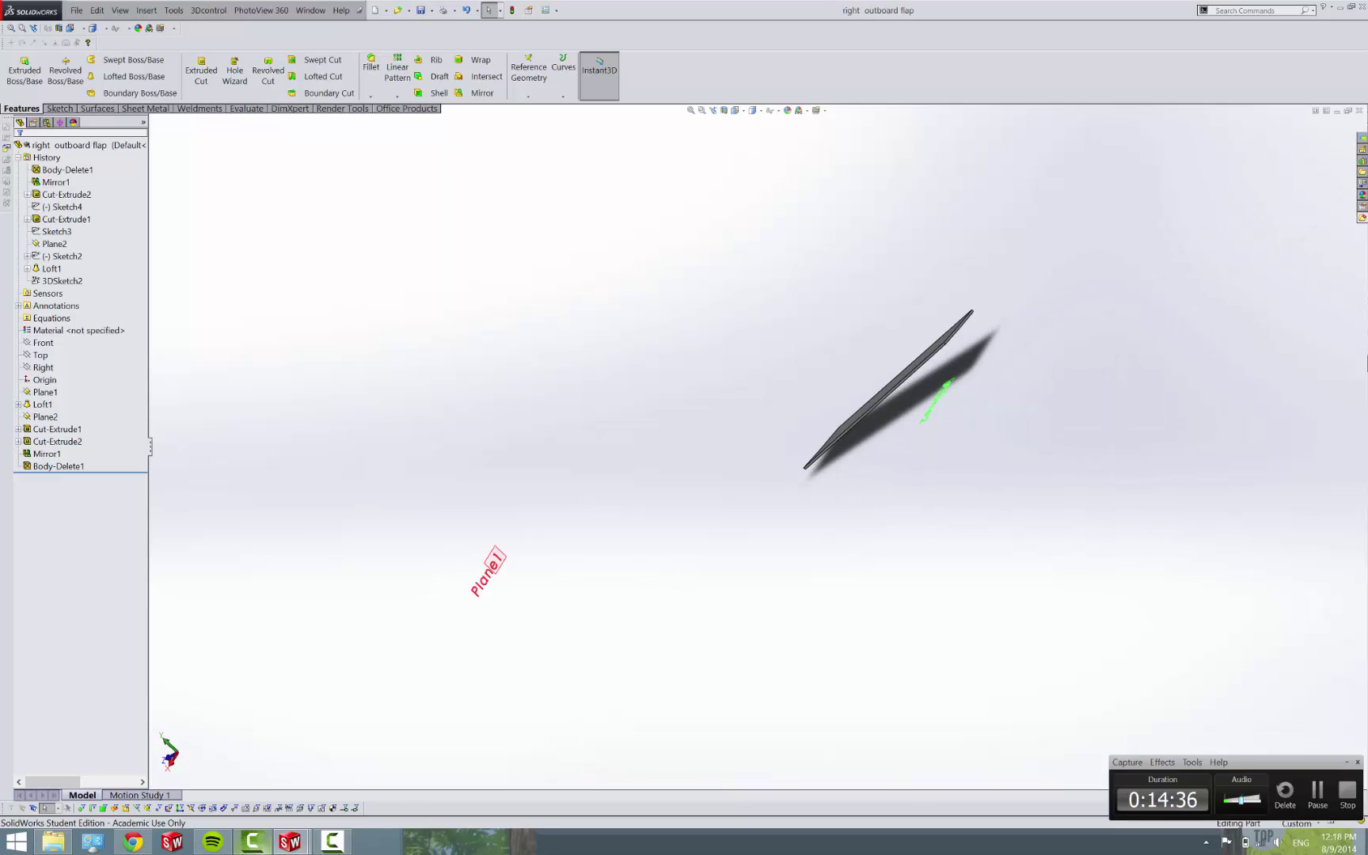
mouse_move(290, 841)
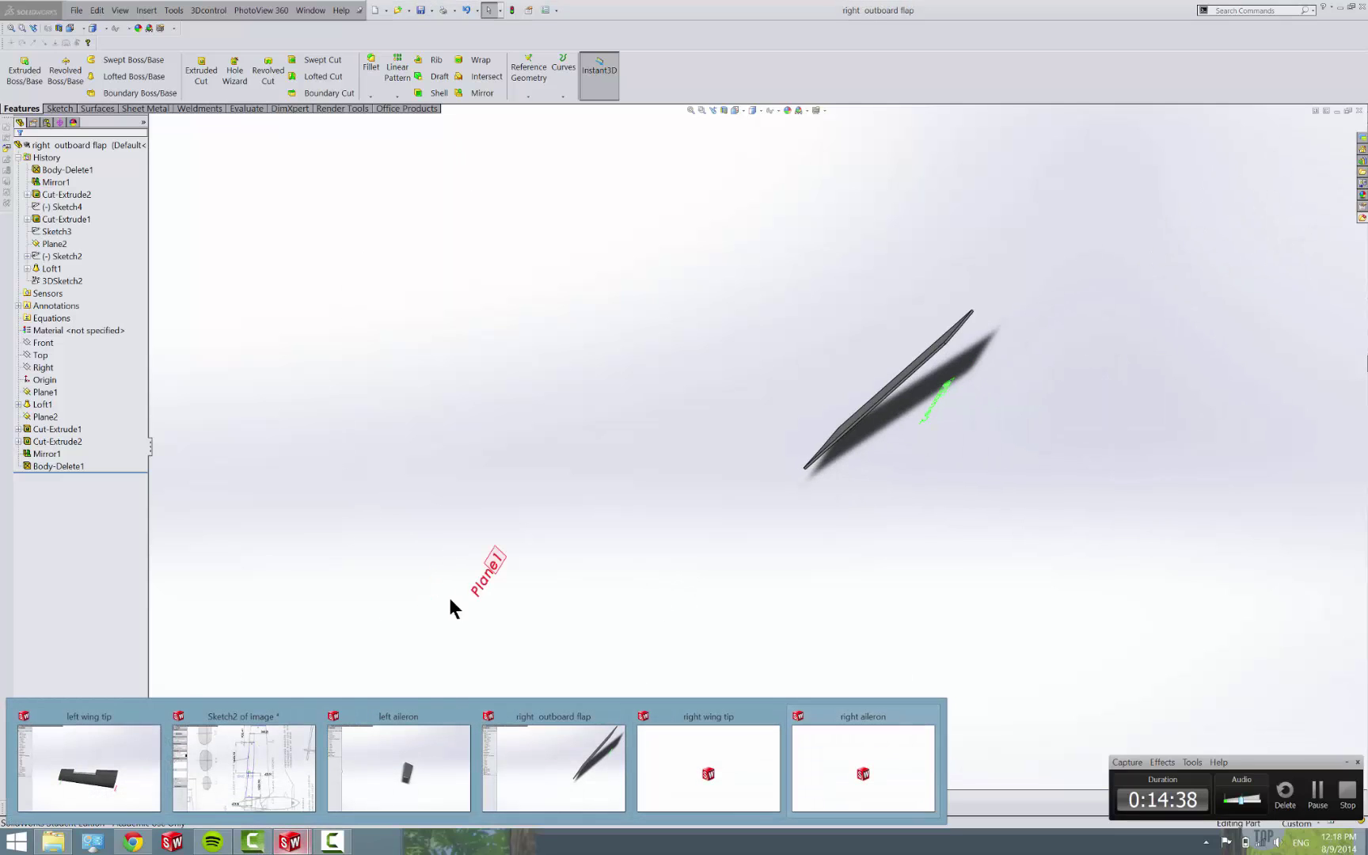